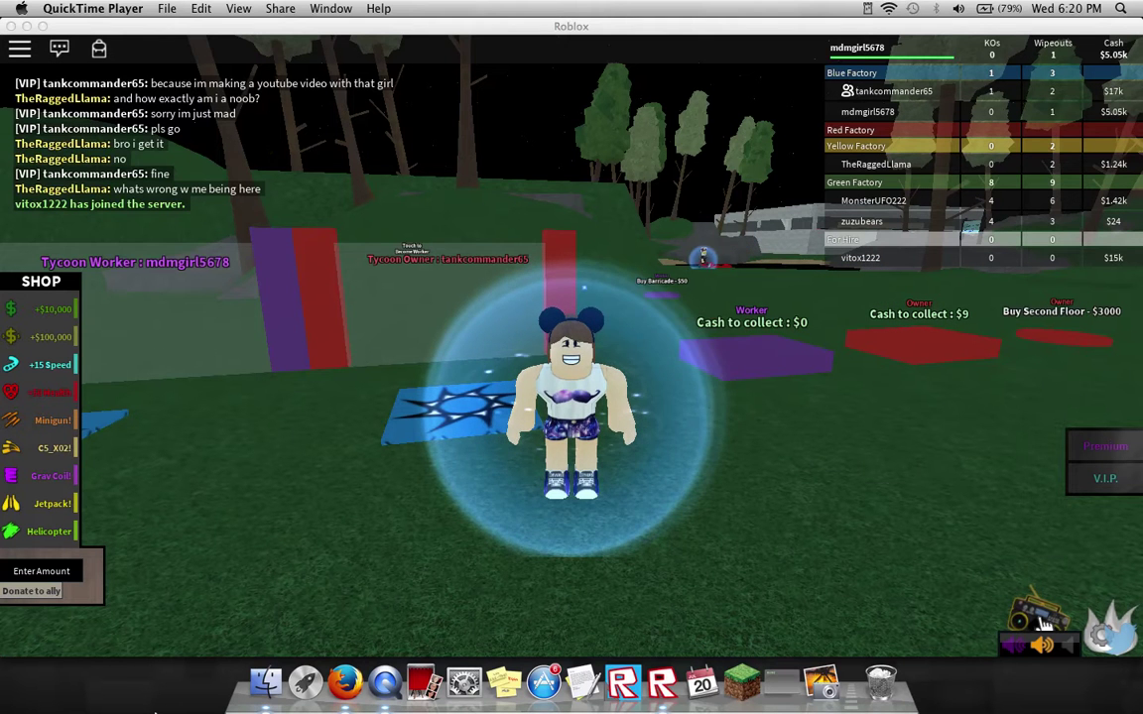
Step: Focus the Roblox window and walk past the drill pads onto the Buy Iron Mine pad
{"action": "left_click", "coordinate": [275, 548]}
{"action": "scroll", "coordinate": [501, 488], "scroll_direction": "up", "scroll_amount": 3}
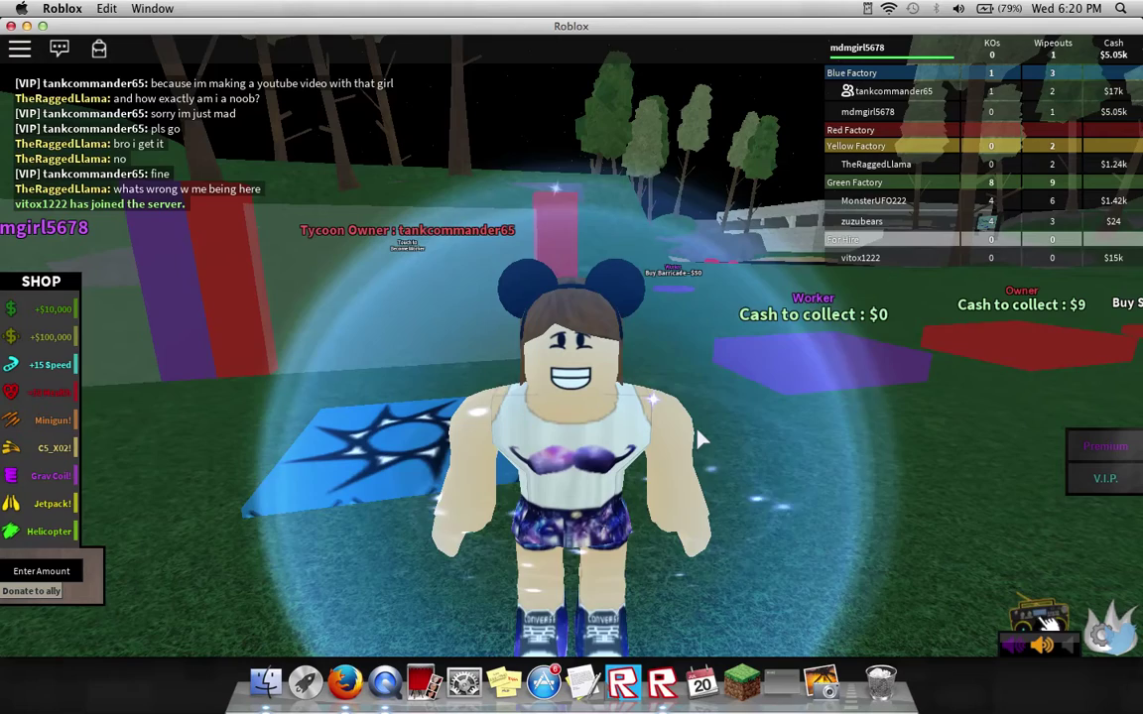
{"action": "scroll", "coordinate": [752, 434], "scroll_direction": "up", "scroll_amount": 3}
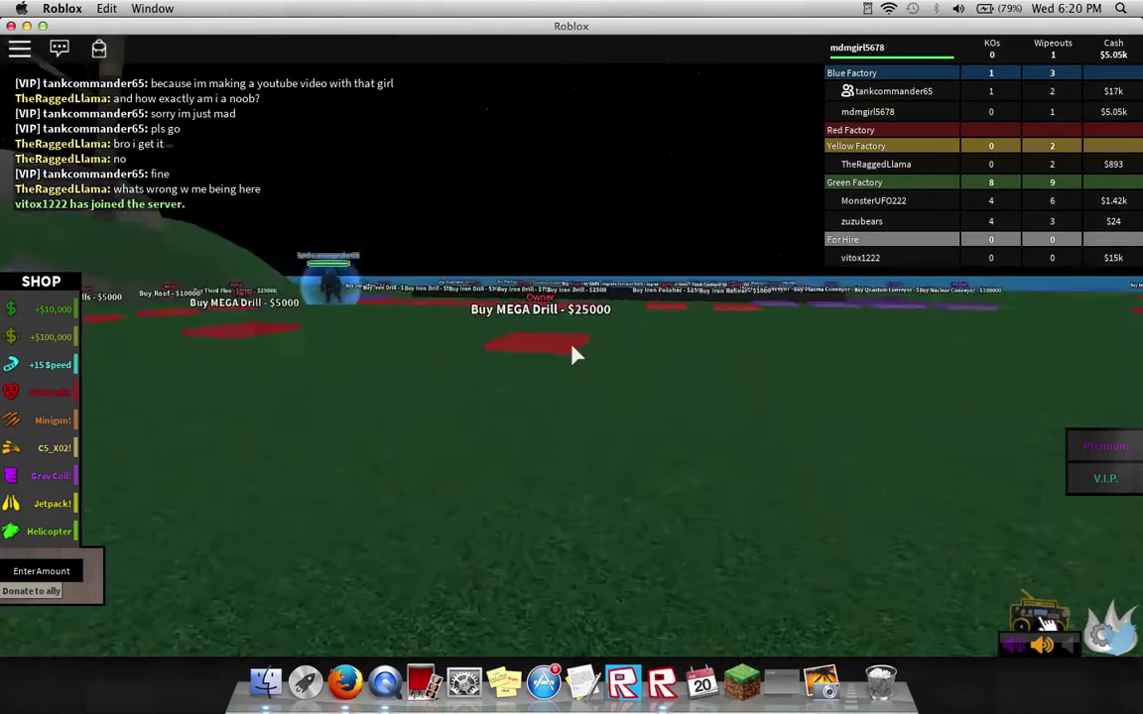
{"action": "key", "text": "w"}
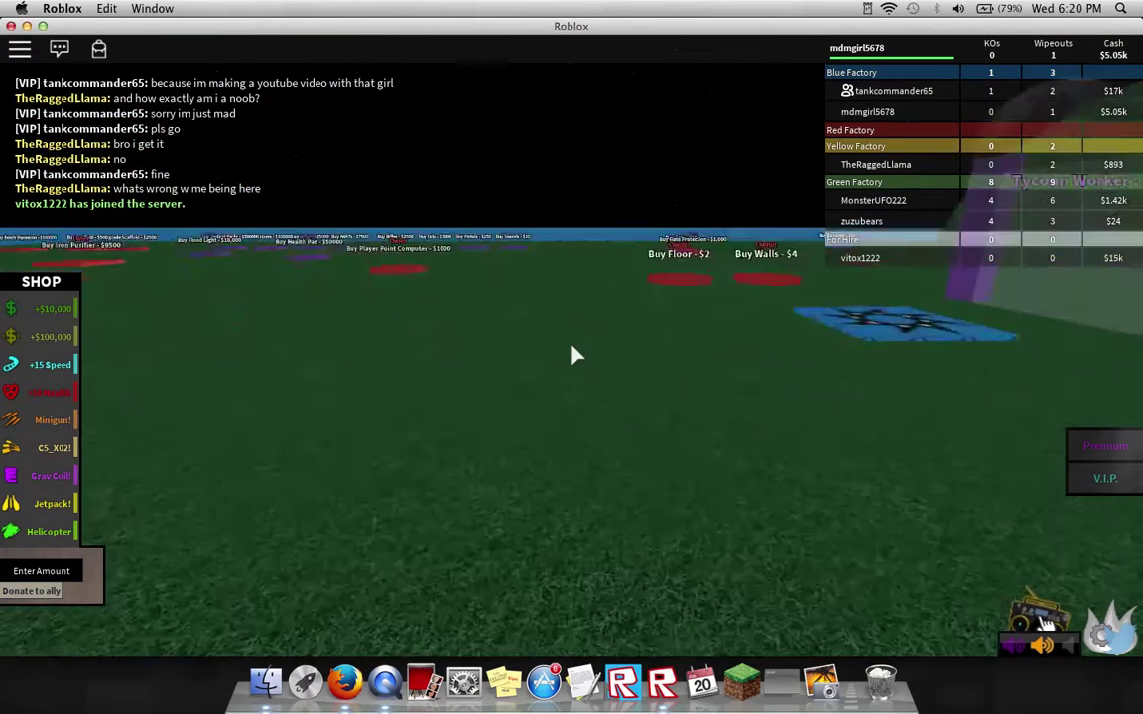
{"action": "key", "text": "w"}
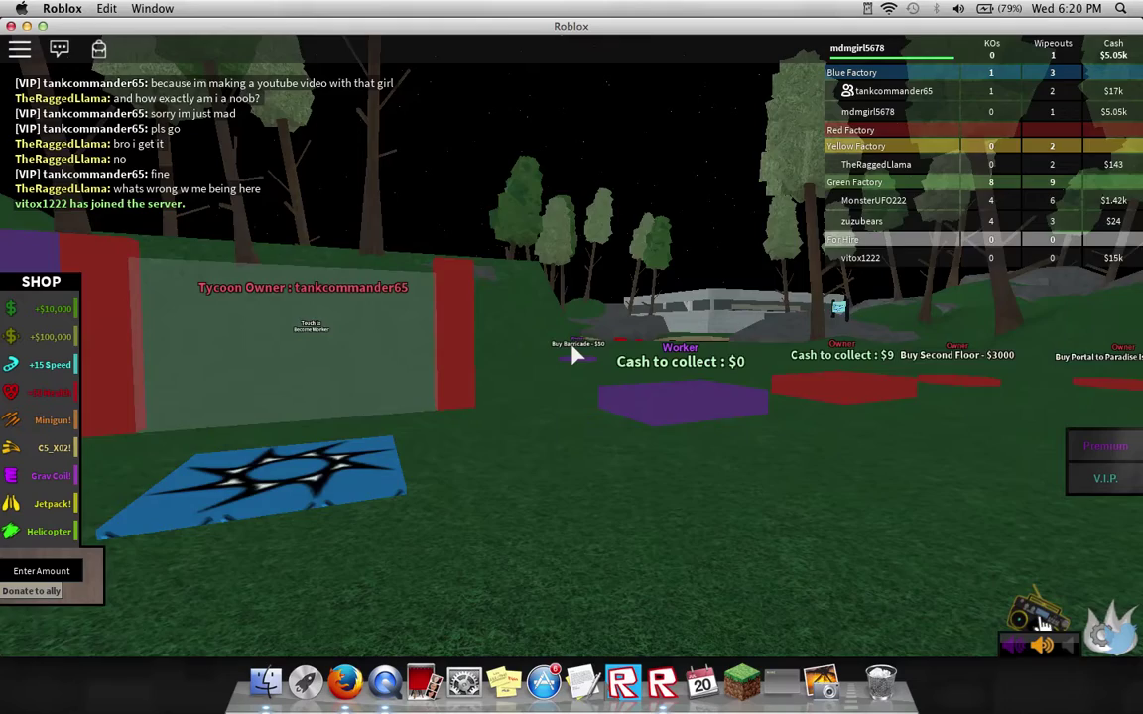
{"action": "key", "text": "w"}
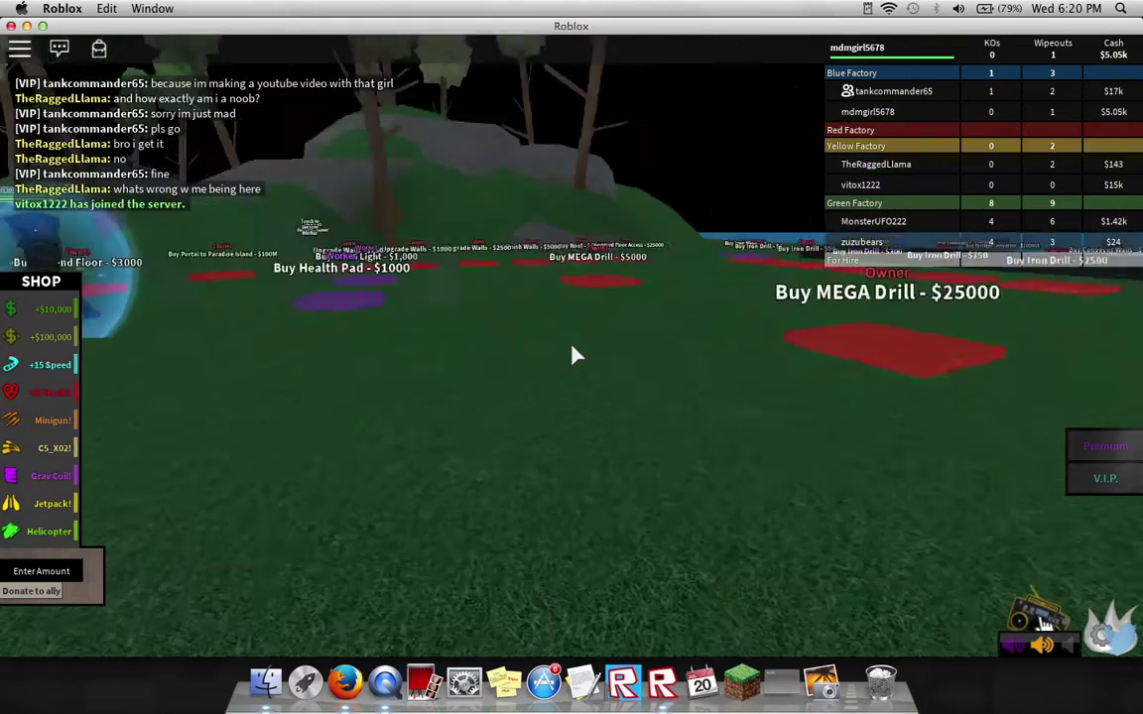
{"action": "key", "text": "Right"}
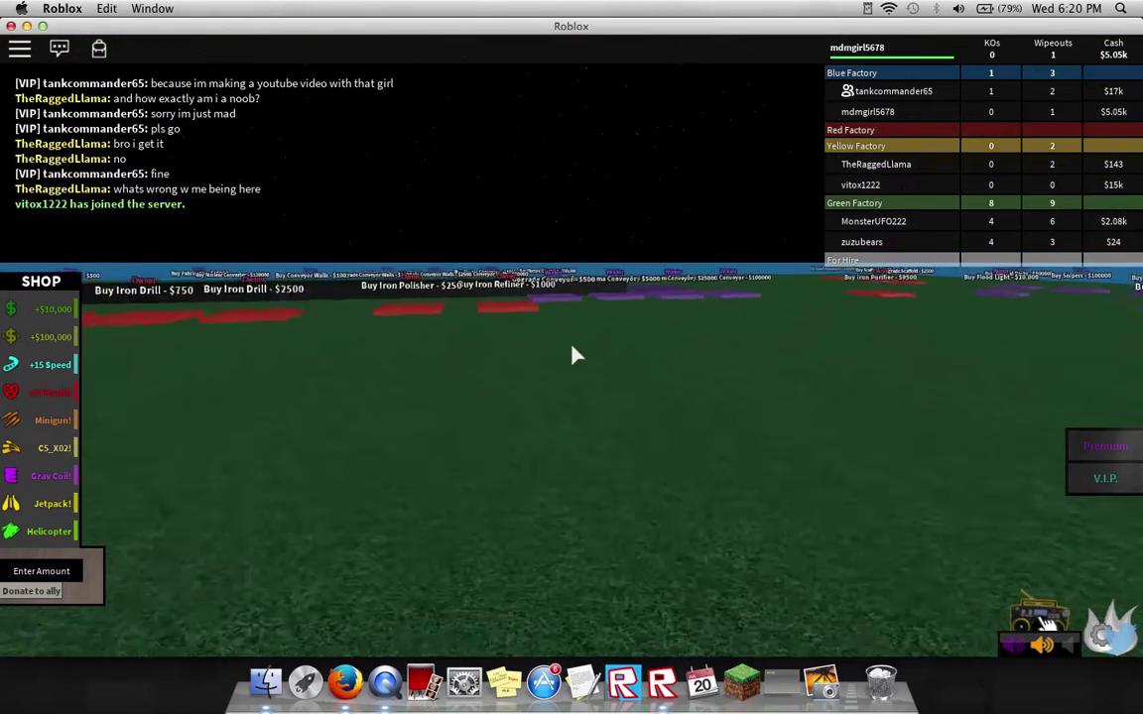
{"action": "key", "text": "Left"}
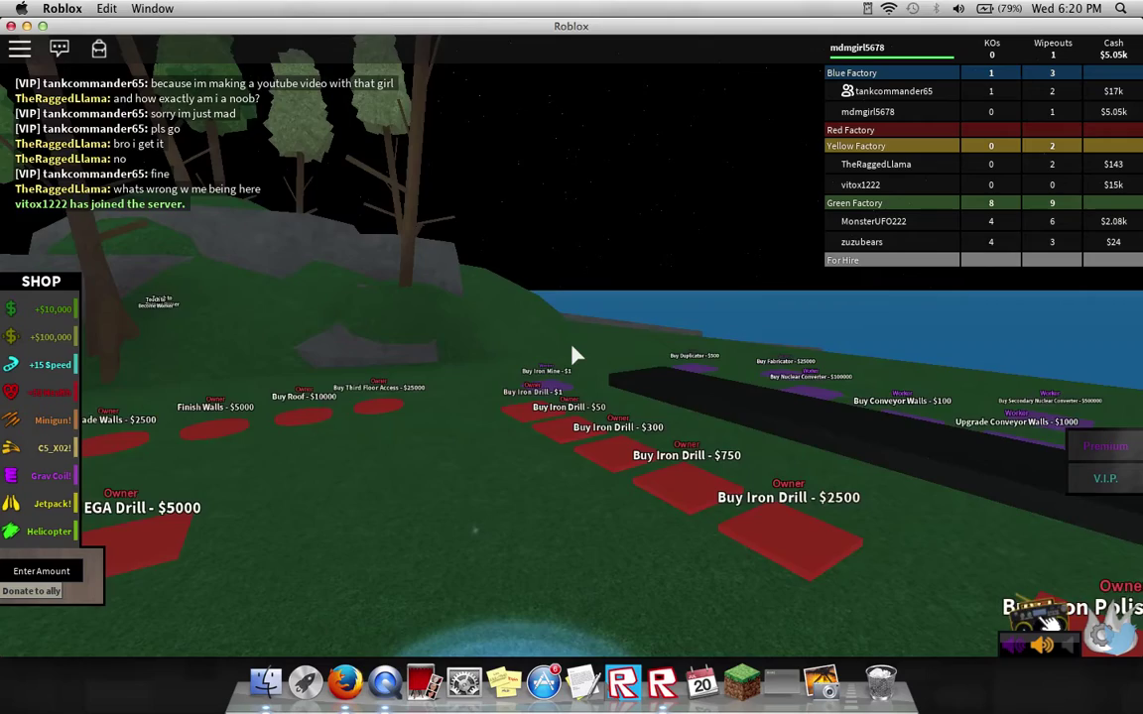
{"action": "key", "text": "w"}
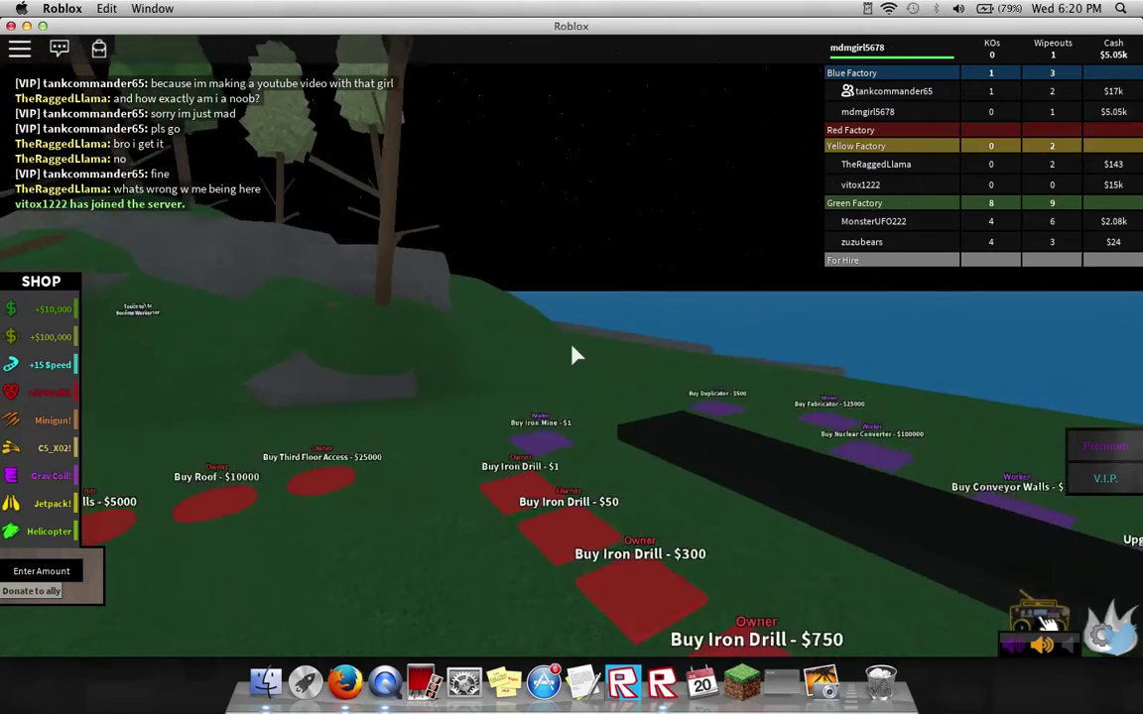
{"action": "key", "text": "Left"}
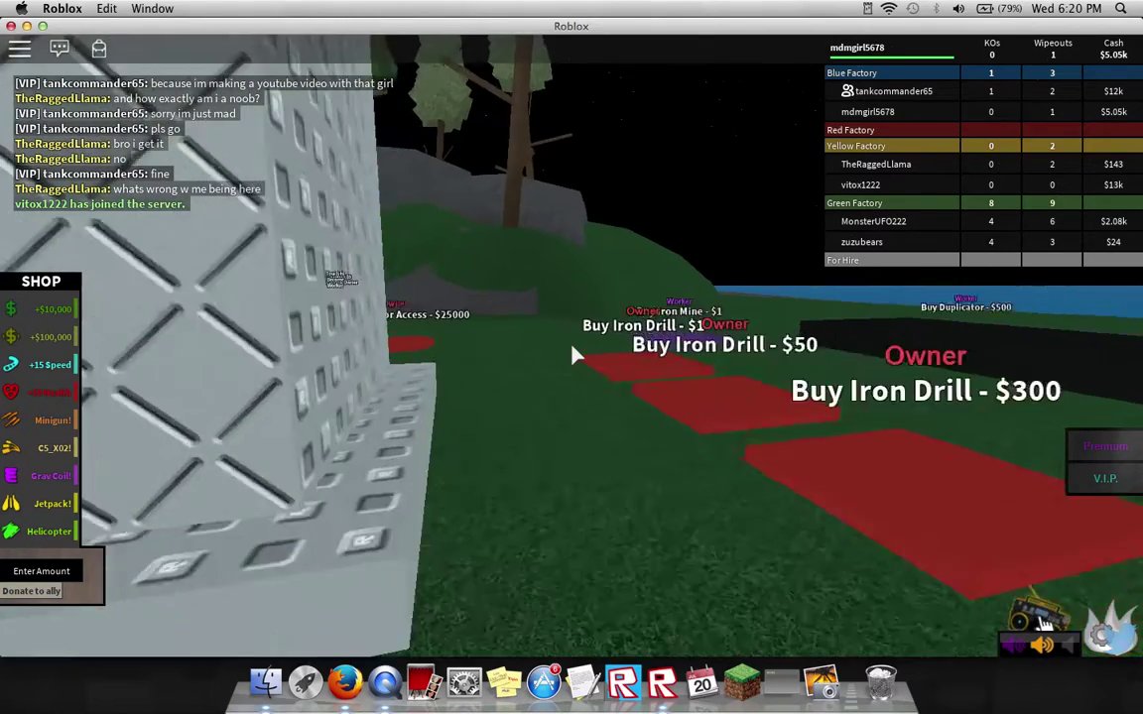
{"action": "key", "text": "Right"}
{"action": "key", "text": "w"}
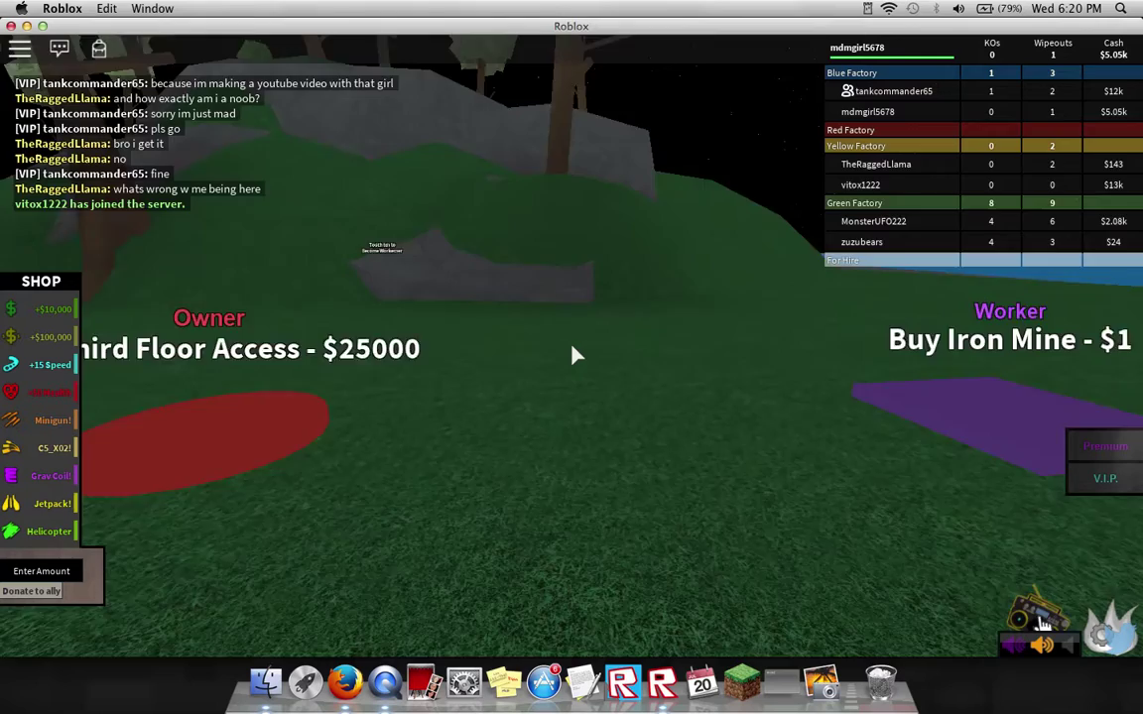
{"action": "key", "text": "w"}
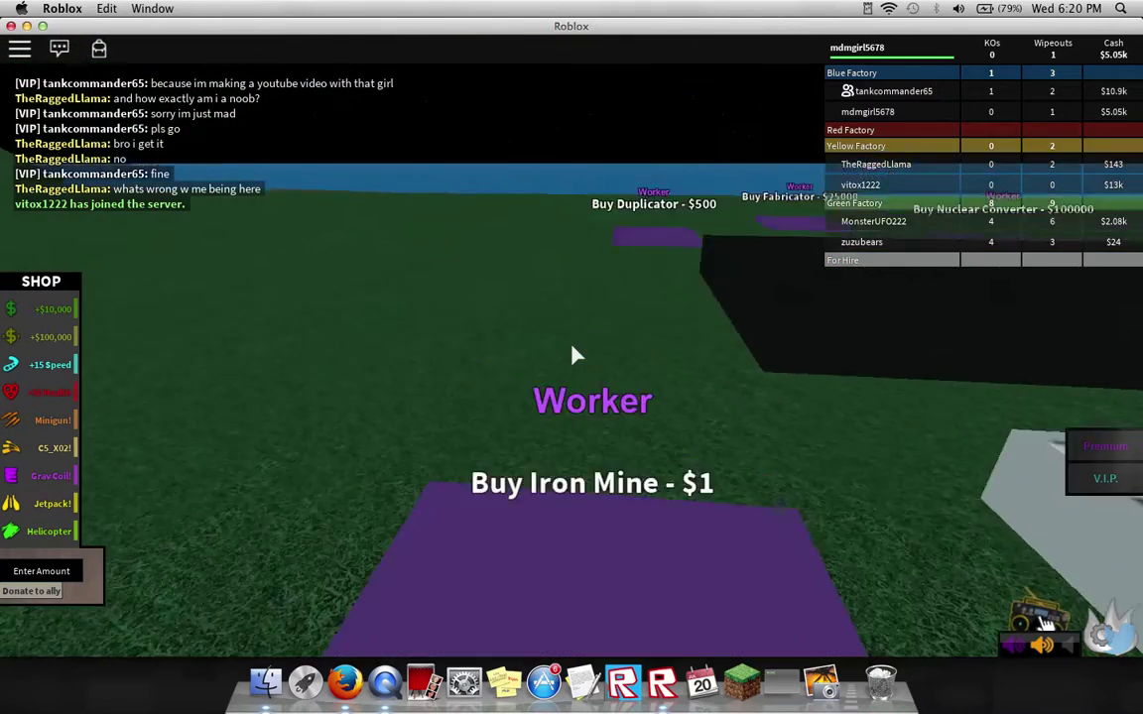
Step: Back away from the new mine building and step onto the Buy Duplicator pad
{"action": "key", "text": "Right"}
{"action": "key", "text": "s"}
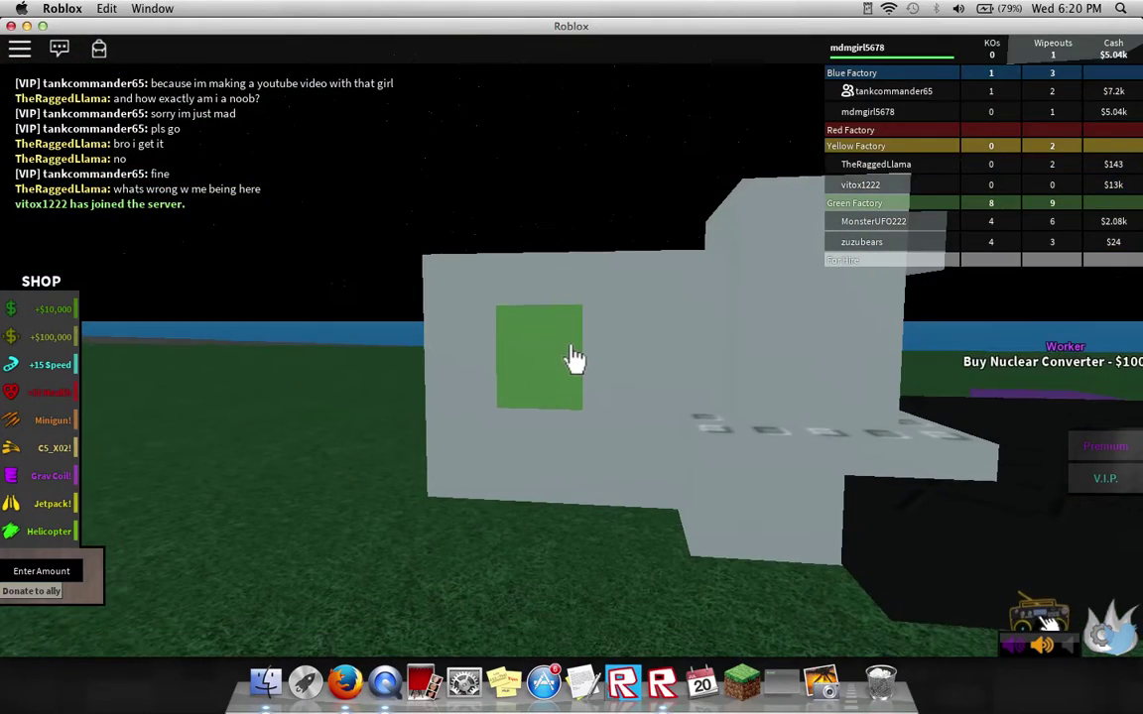
{"action": "key", "text": "Left"}
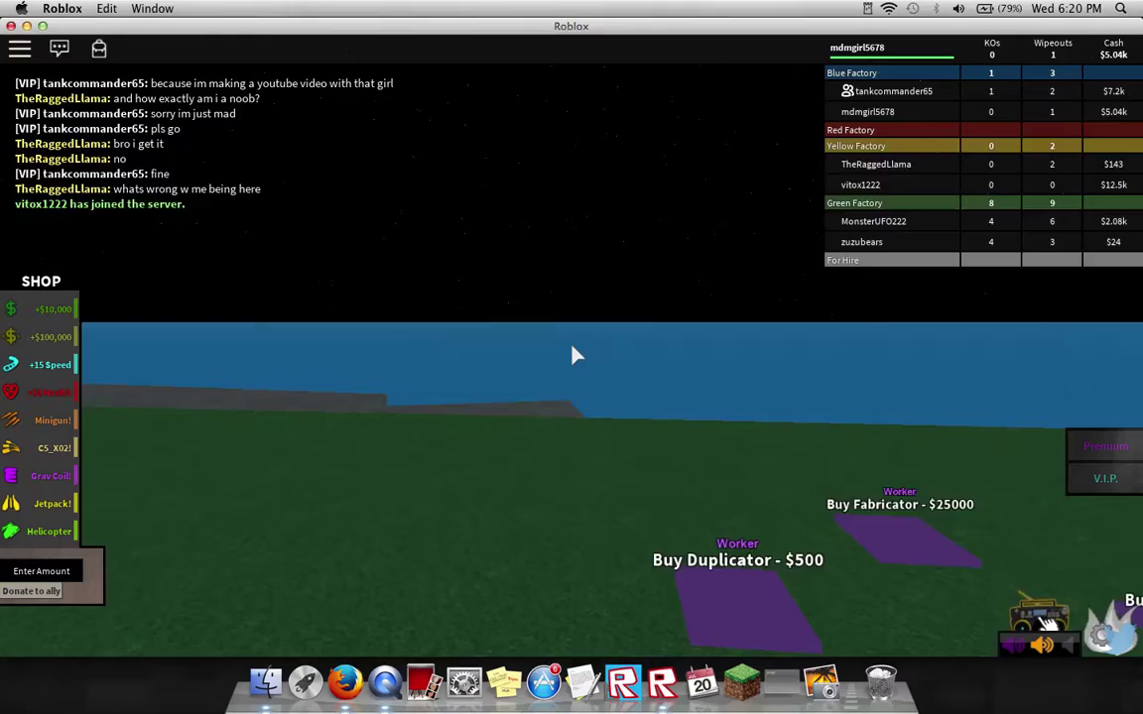
{"action": "key", "text": "w"}
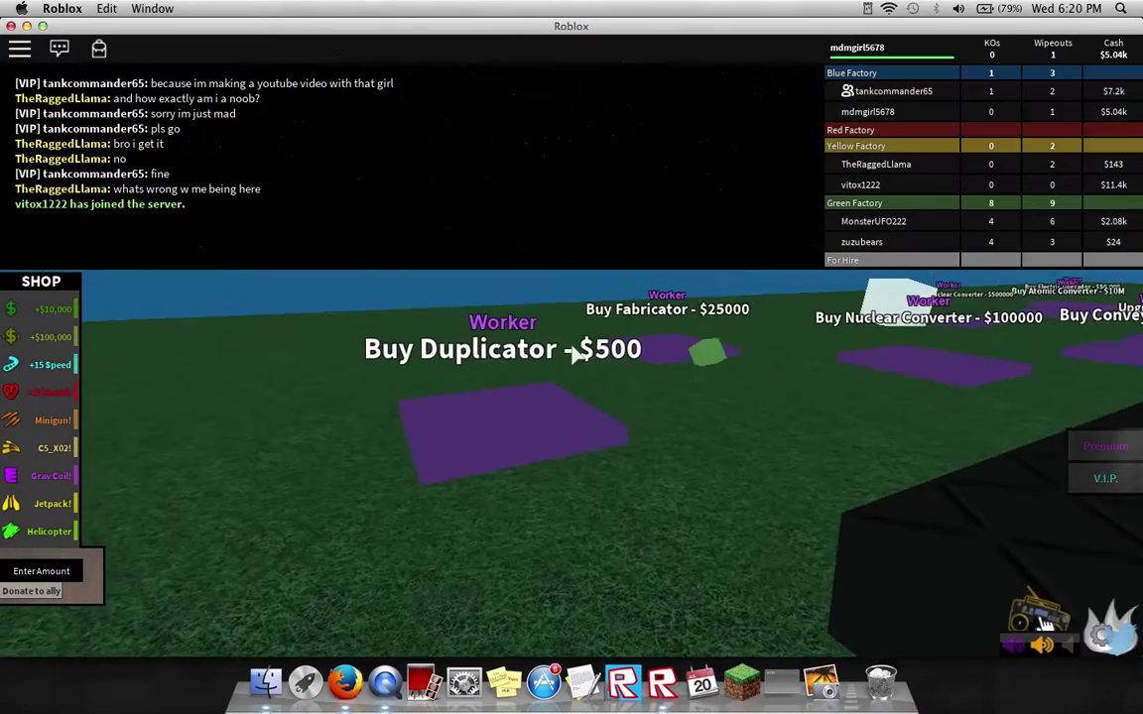
Step: Walk past the grey tower and between the buildings back toward the base floor
{"action": "key", "text": "Right"}
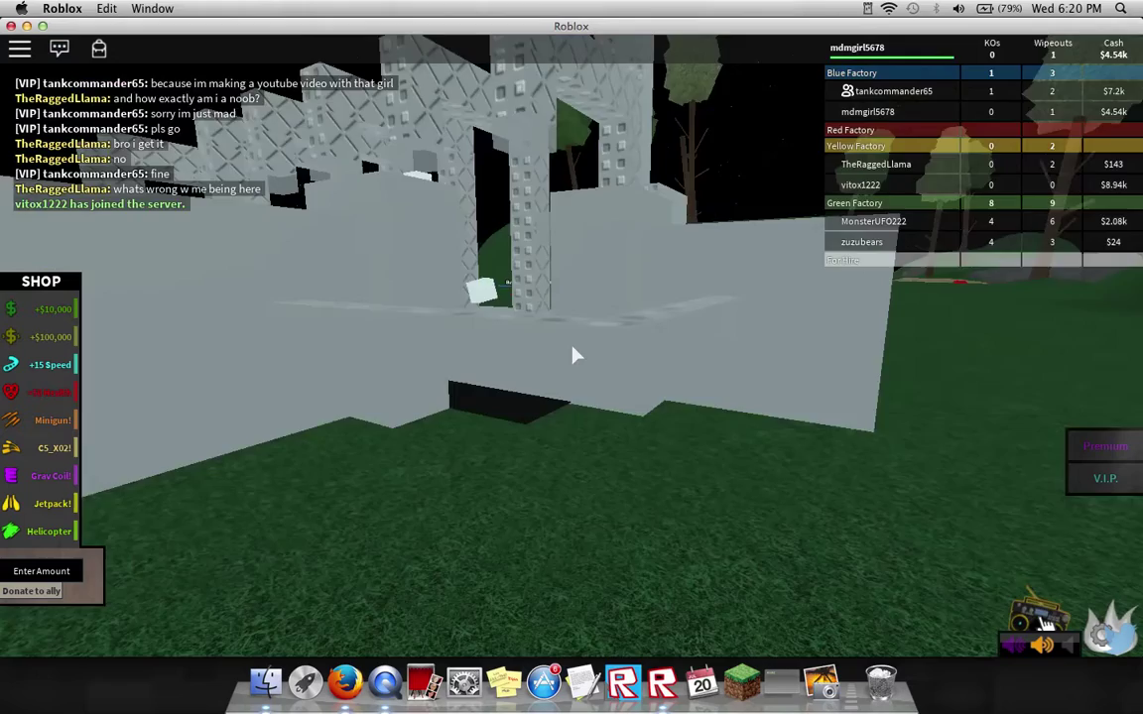
{"action": "key", "text": "Right"}
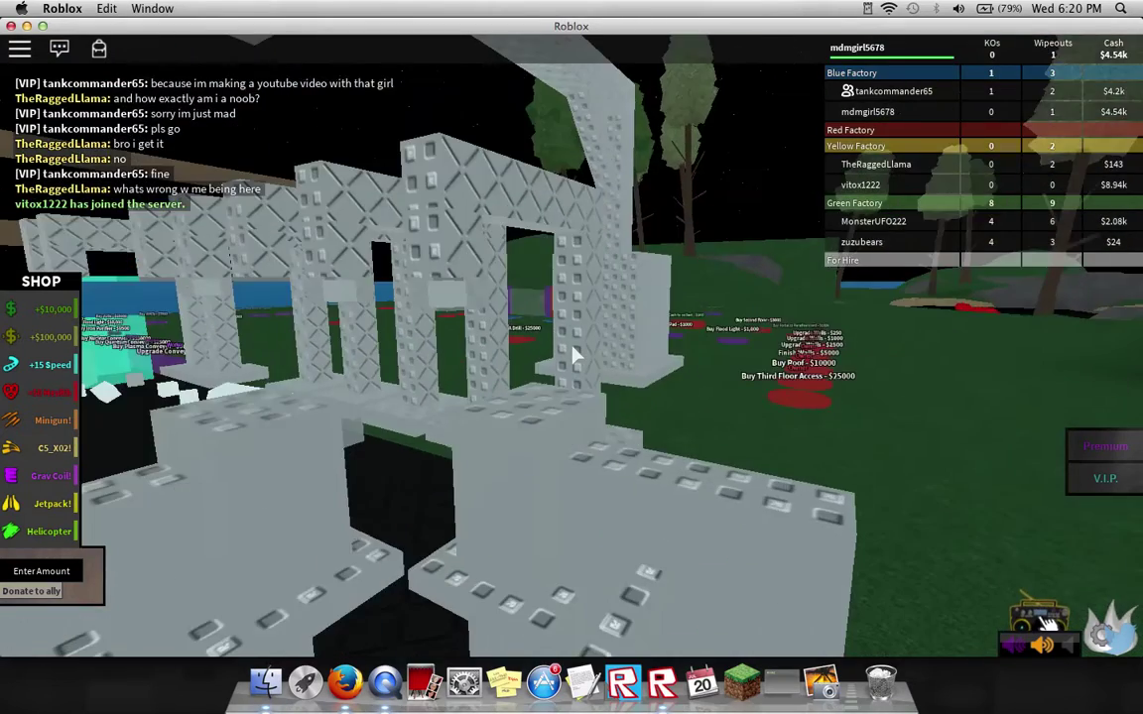
{"action": "key", "text": "Right"}
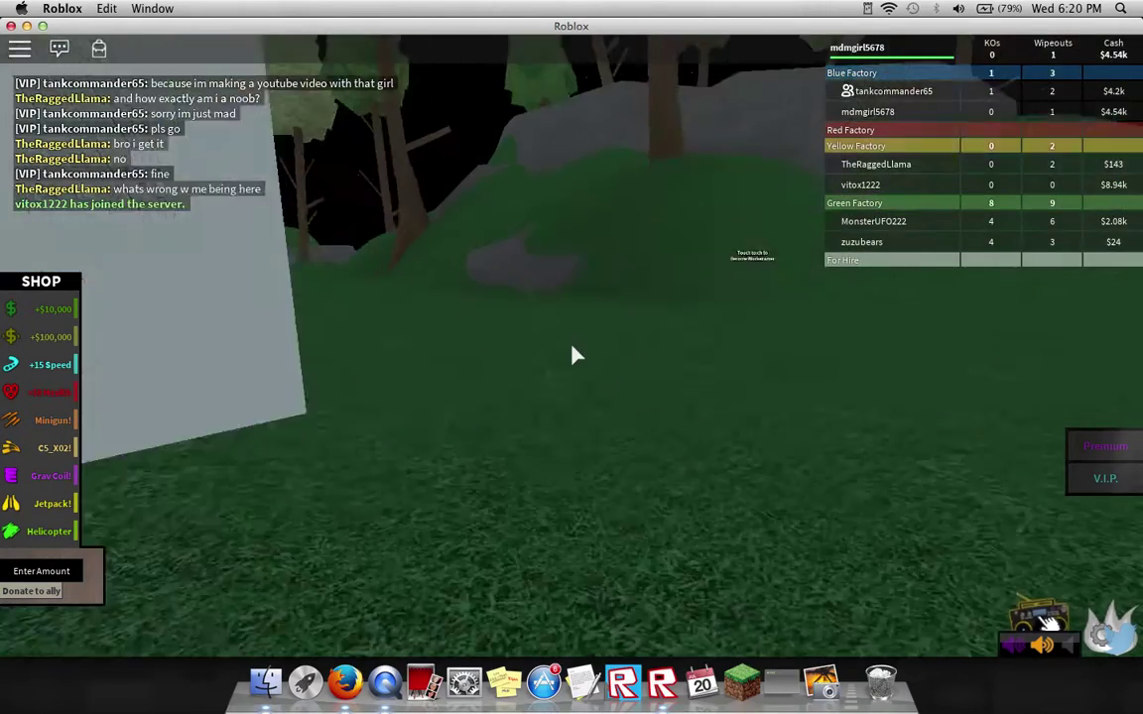
{"action": "key", "text": "Left"}
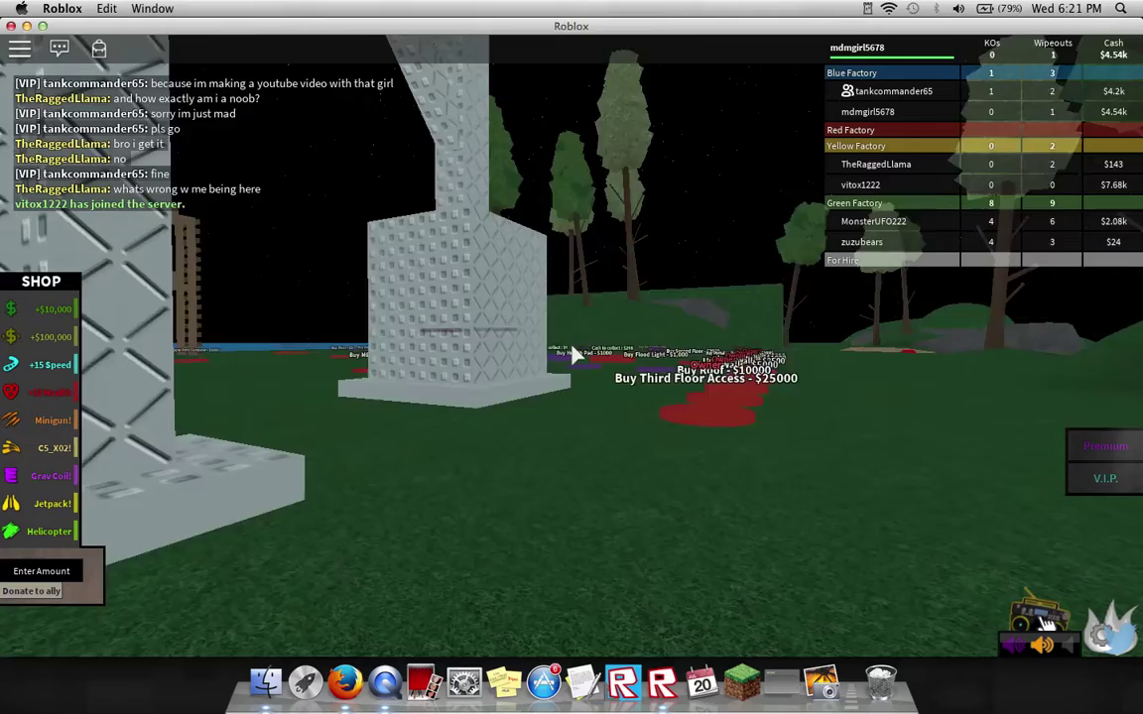
{"action": "key", "text": "Up"}
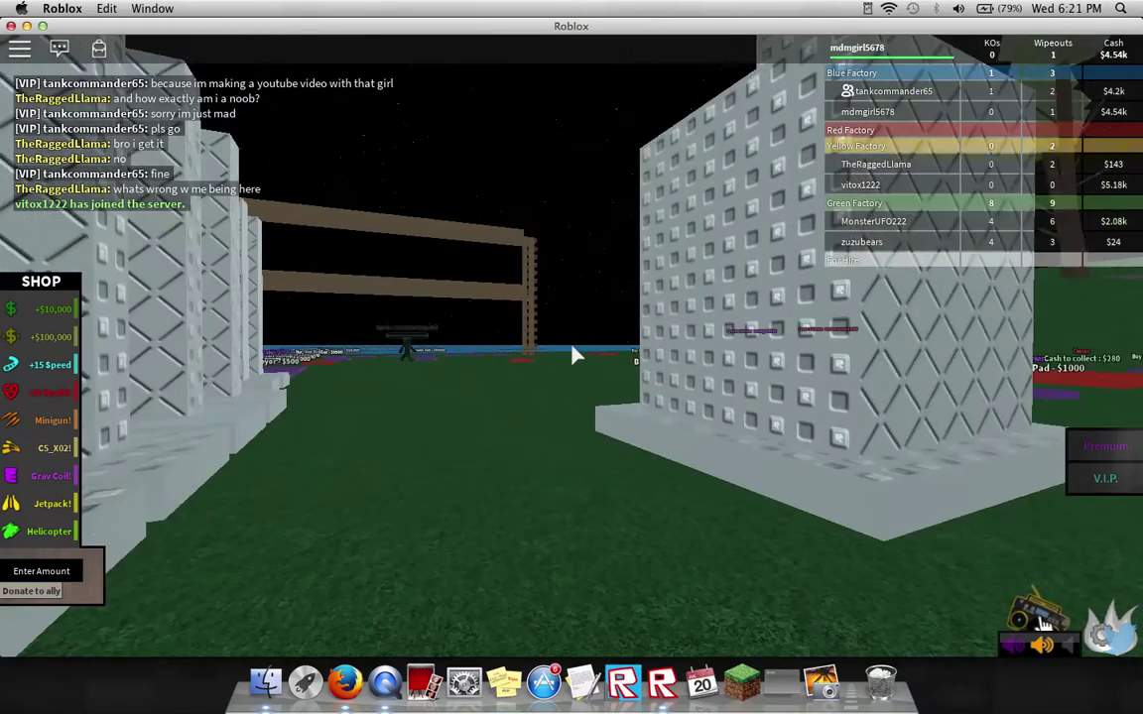
{"action": "key", "text": "Up"}
{"action": "key", "text": "Up"}
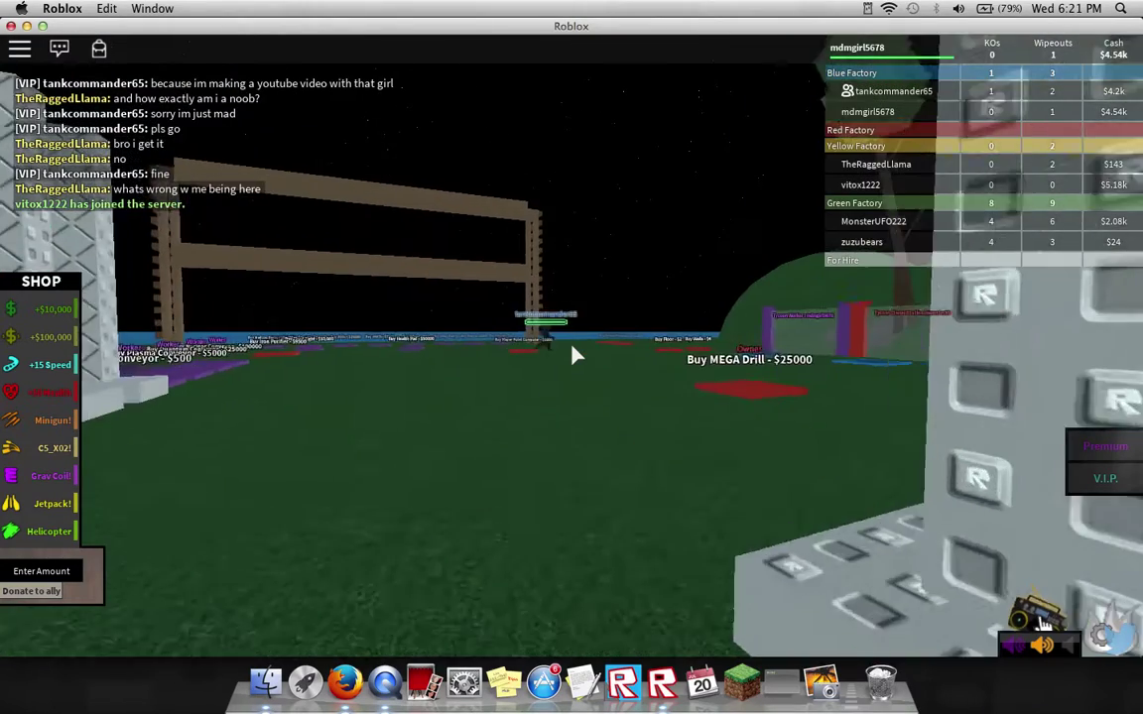
{"action": "key", "text": "Up"}
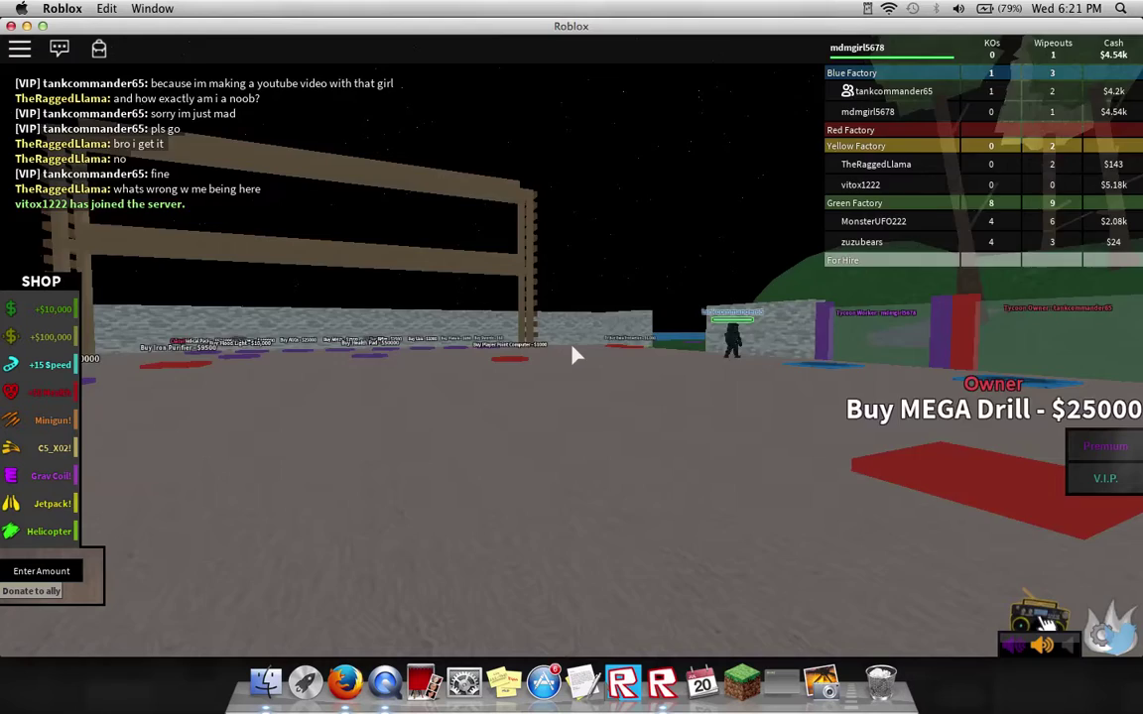
Step: Step onto the Worker cash pad to collect the waiting cash
{"action": "key", "text": "Right"}
{"action": "key", "text": "Left"}
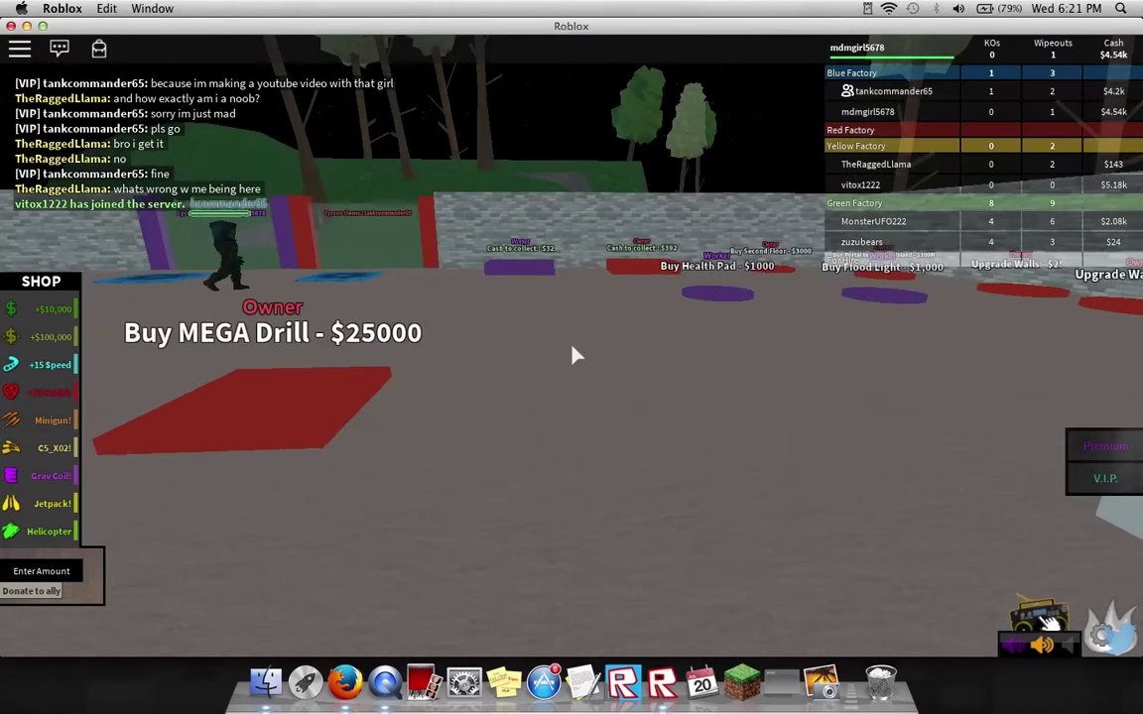
{"action": "key", "text": "Up"}
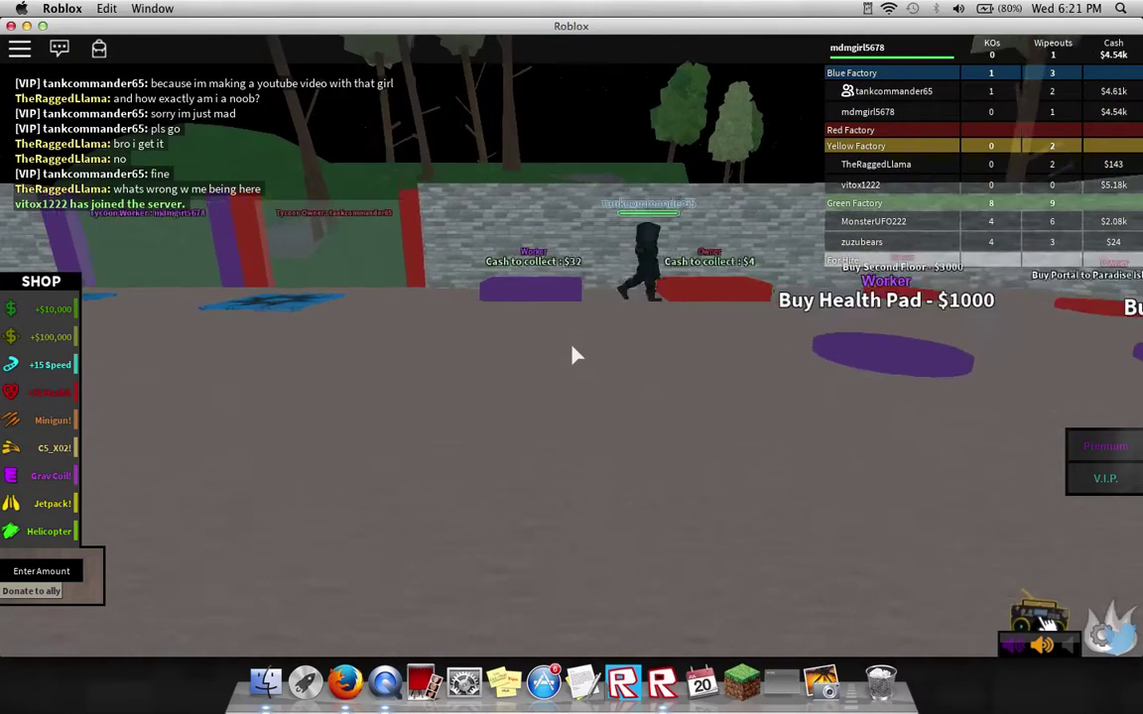
{"action": "key", "text": "Up"}
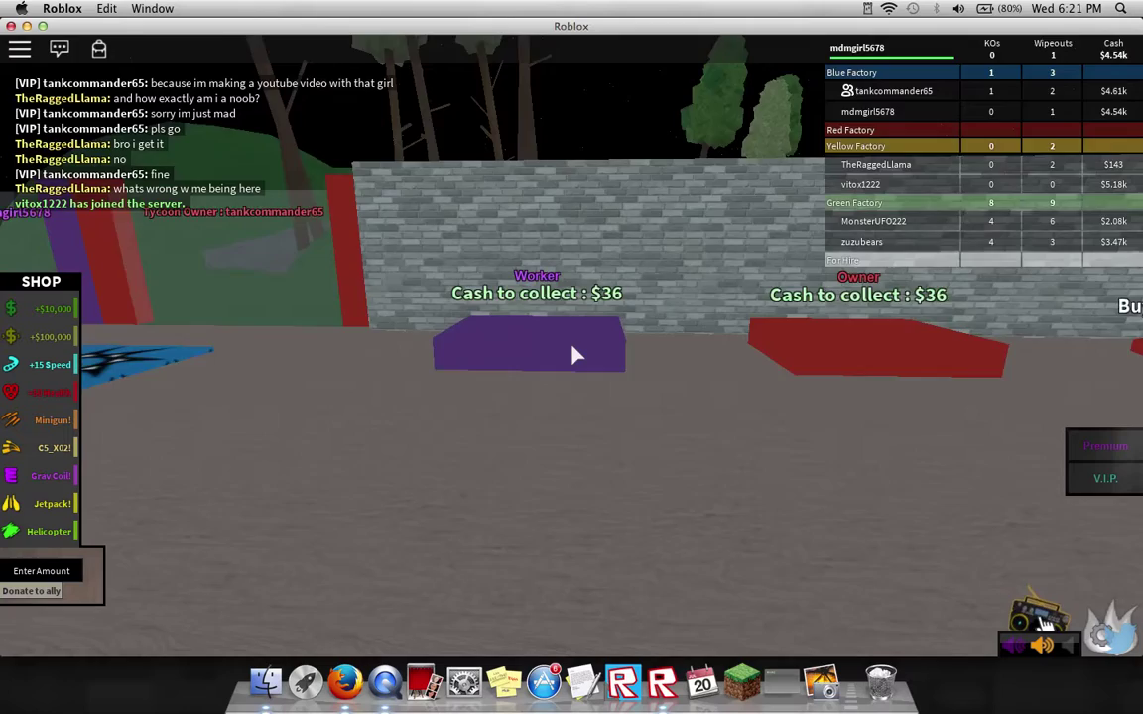
{"action": "key", "text": "Up"}
Step: Walk past the MEGA Drill pad up to the purple Upgrade Conveyor pads
{"action": "key", "text": "Left"}
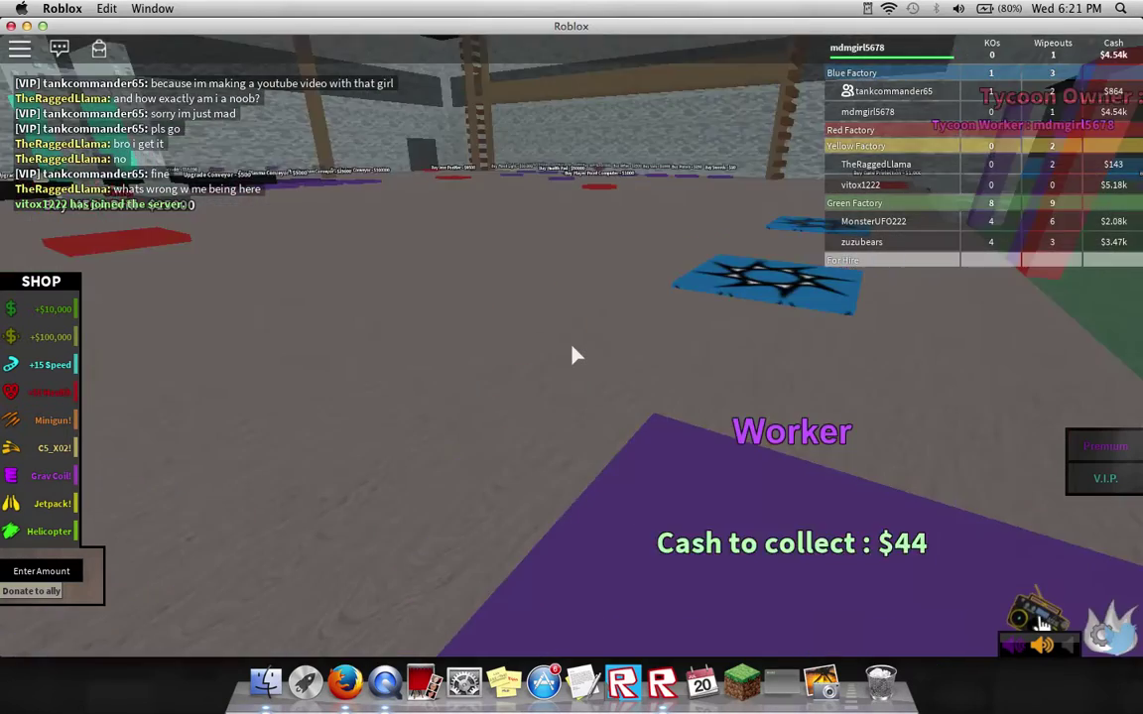
{"action": "key", "text": "Up"}
{"action": "key", "text": "Right"}
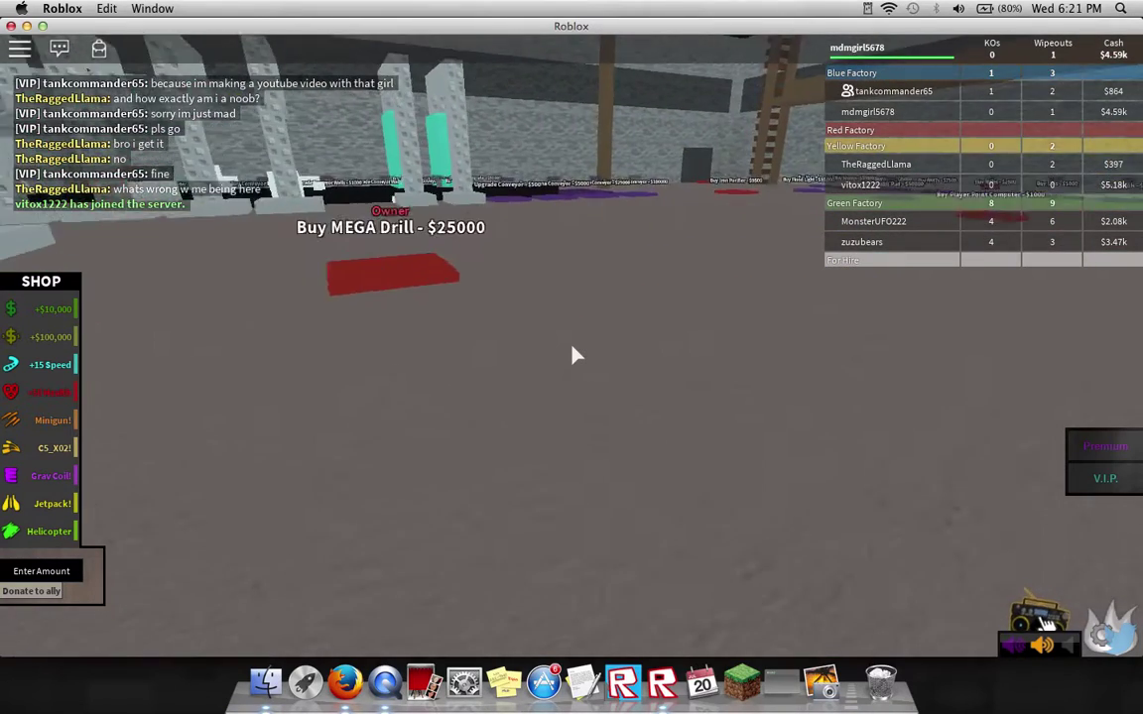
{"action": "key", "text": "Up"}
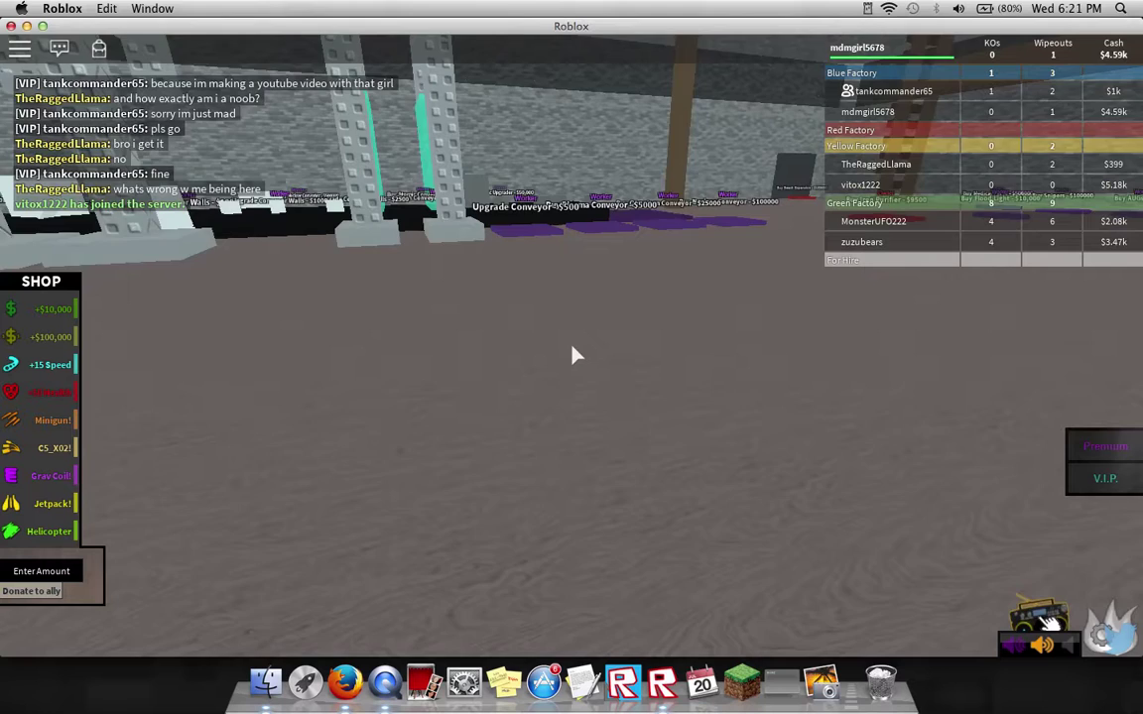
{"action": "key", "text": "Up"}
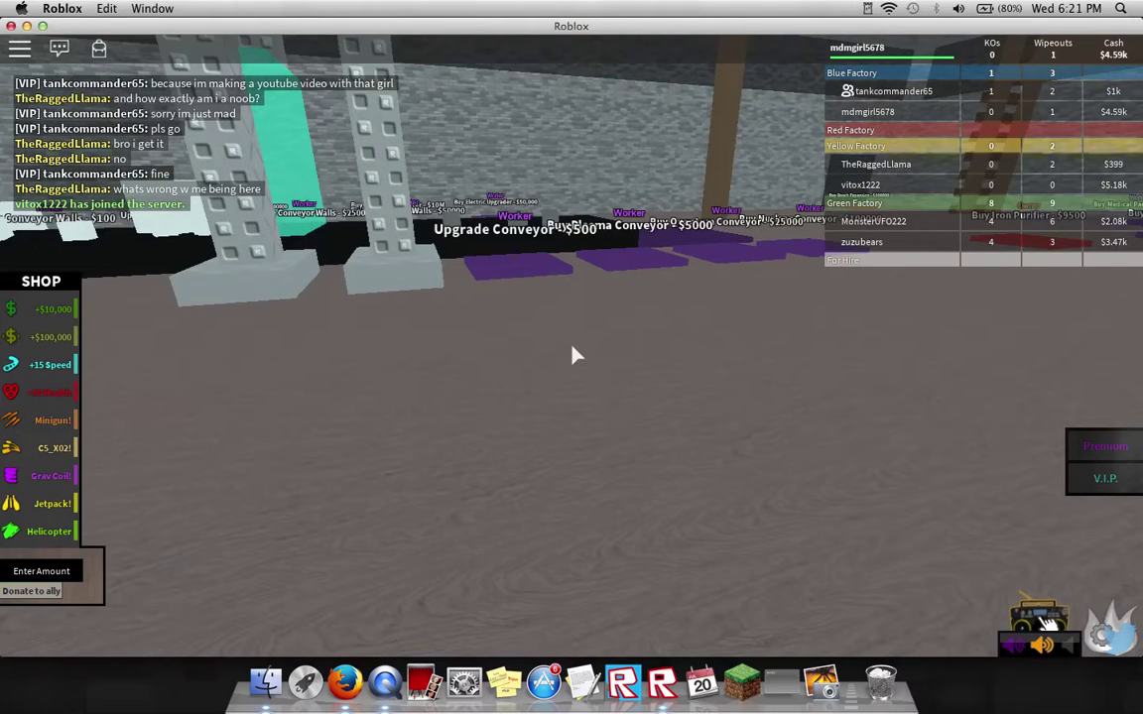
{"action": "key", "text": "Up"}
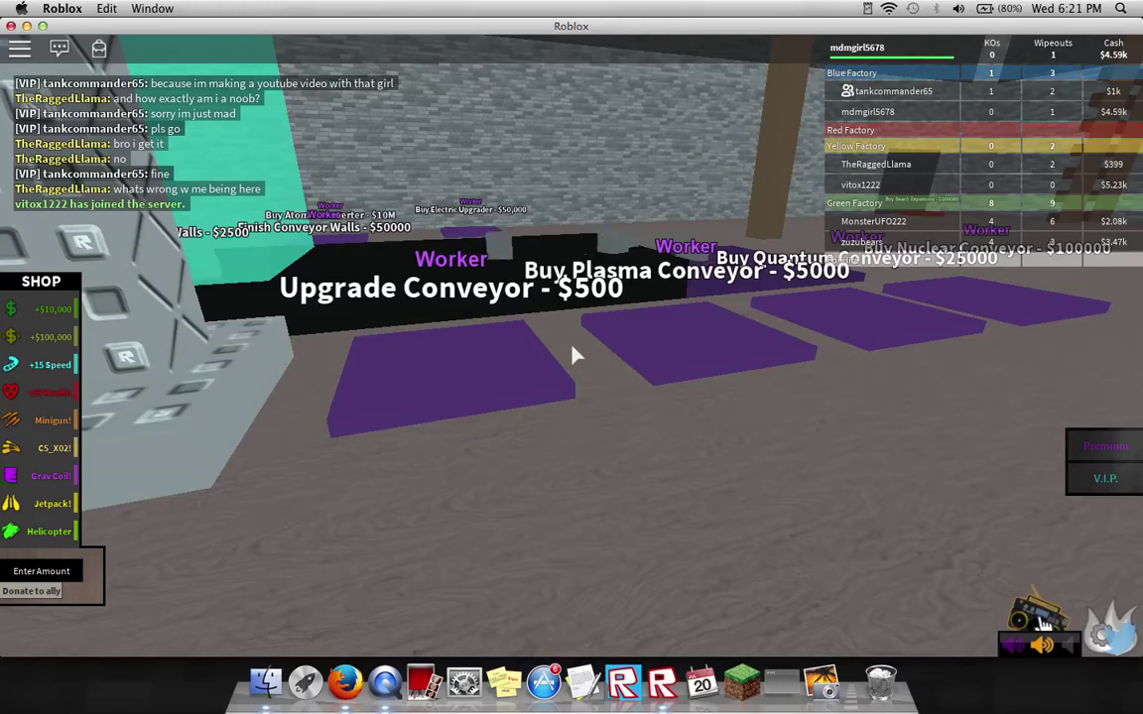
{"action": "key", "text": "Up"}
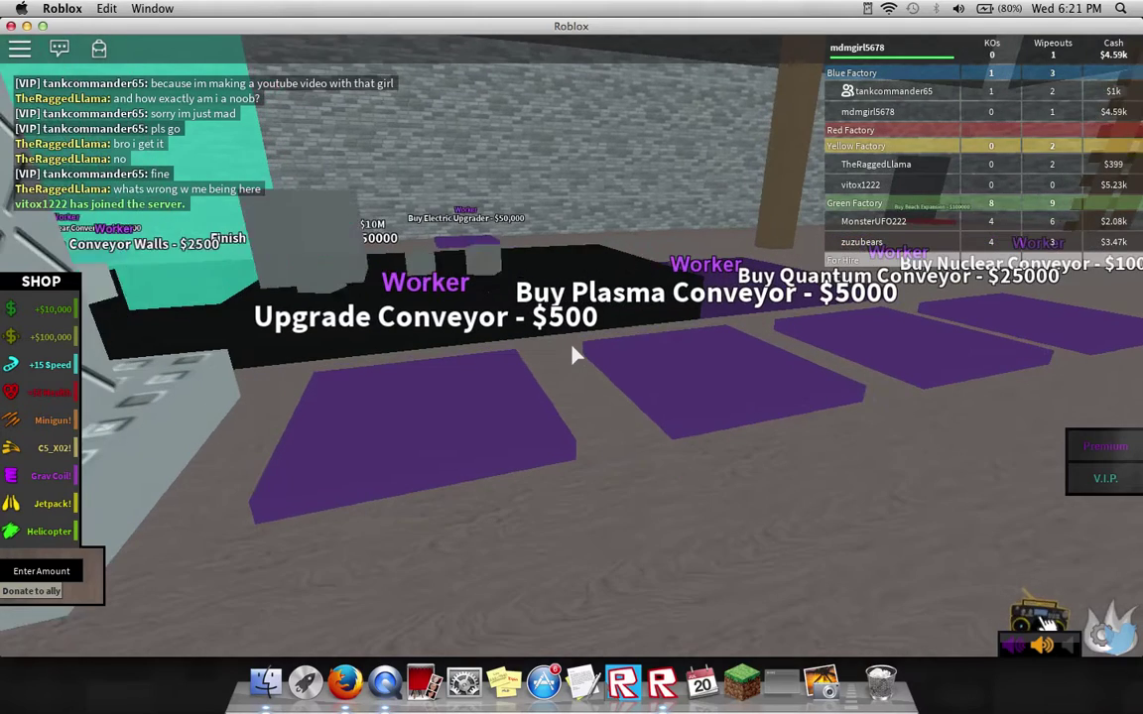
Step: Walk along the white lattice walls and up to the brick wall
{"action": "key", "text": "Up"}
{"action": "key", "text": "Left"}
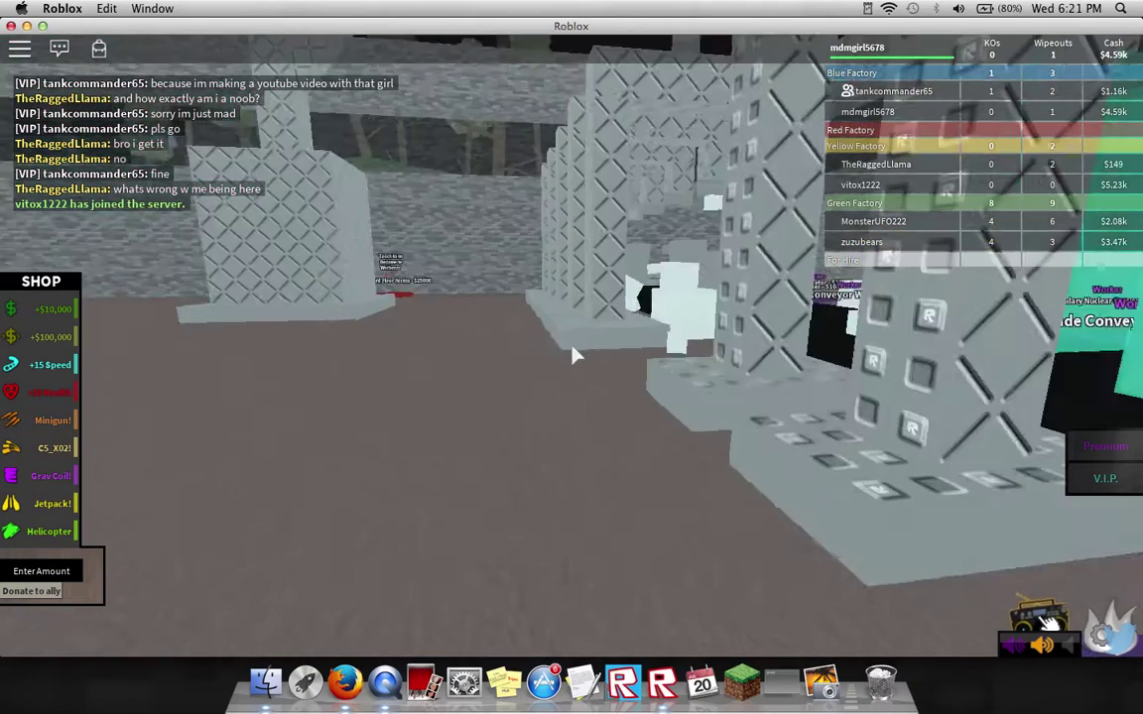
{"action": "key", "text": "Up"}
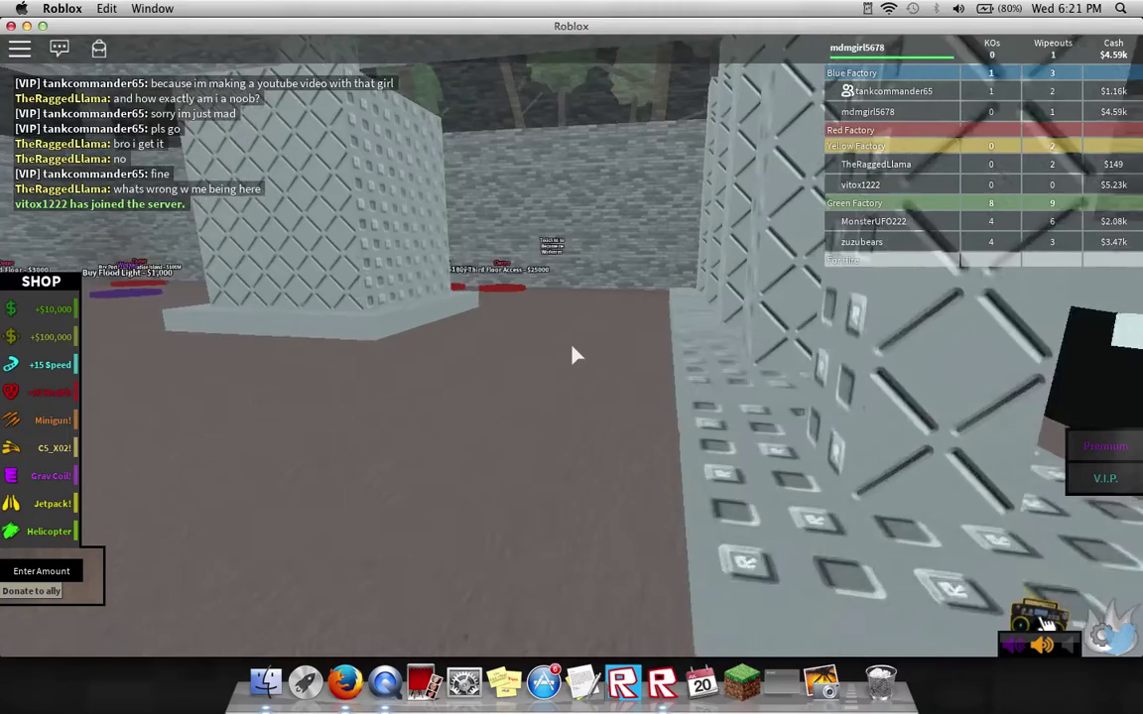
{"action": "key", "text": "Up"}
{"action": "key", "text": "Right"}
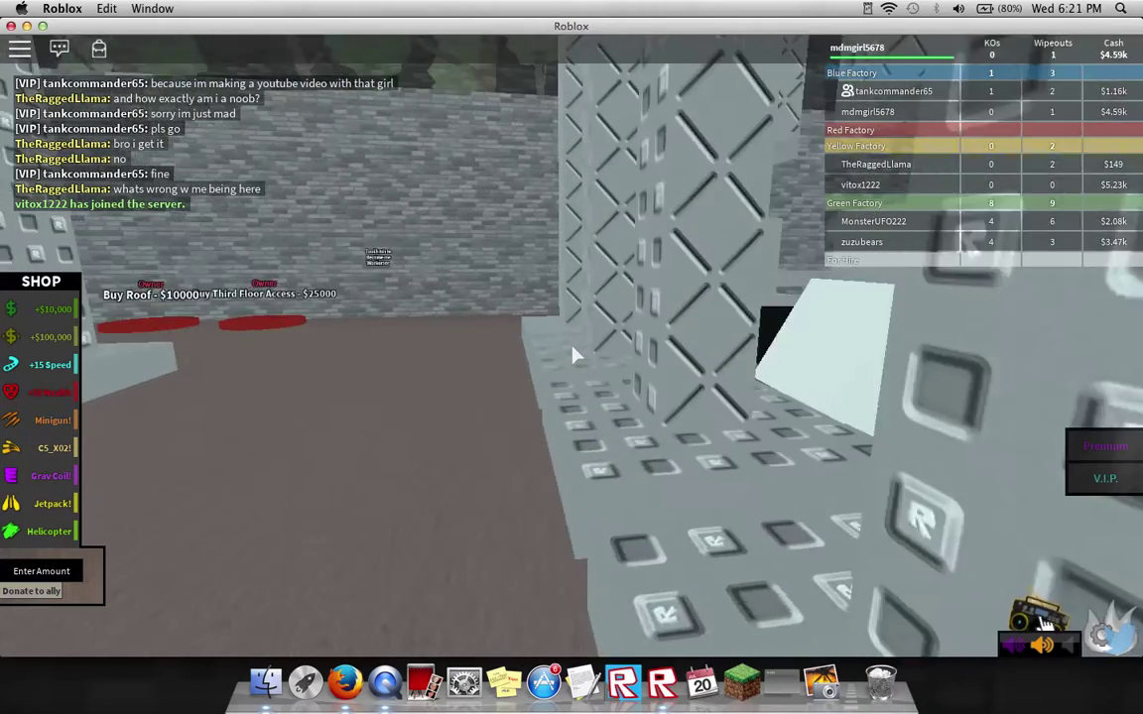
{"action": "key", "text": "Left"}
{"action": "key", "text": "Up"}
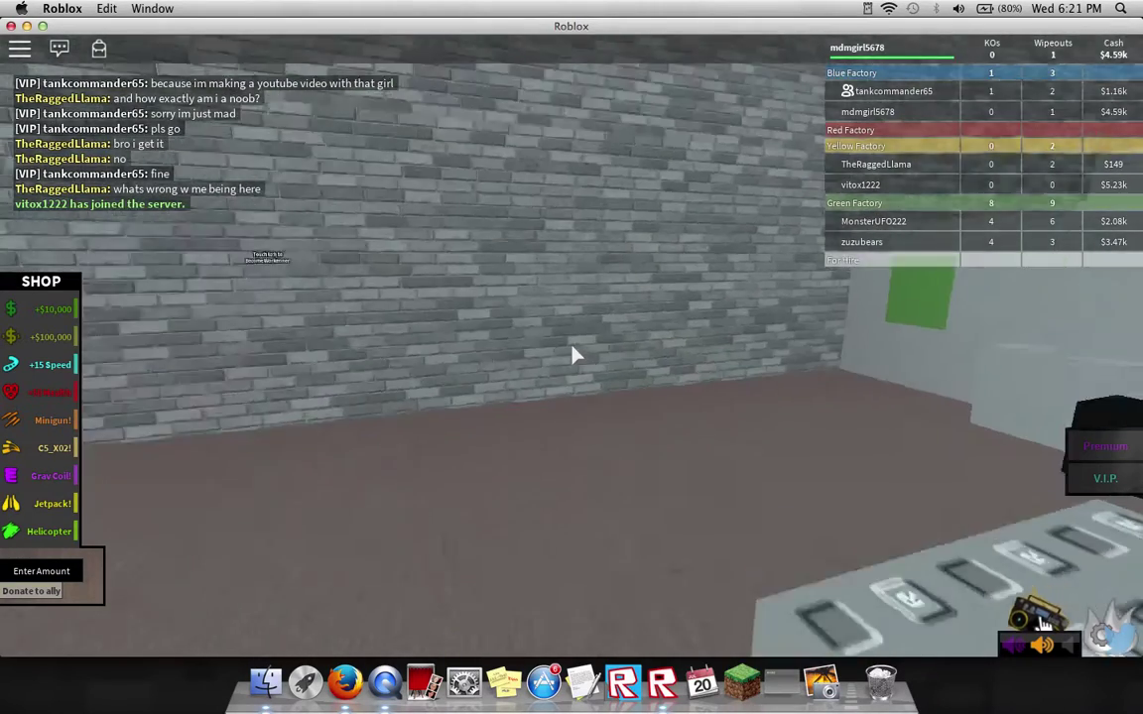
Step: Face the green square on the wall and lower the computer's sound volume
{"action": "key", "text": "Right"}
{"action": "key", "text": "Left"}
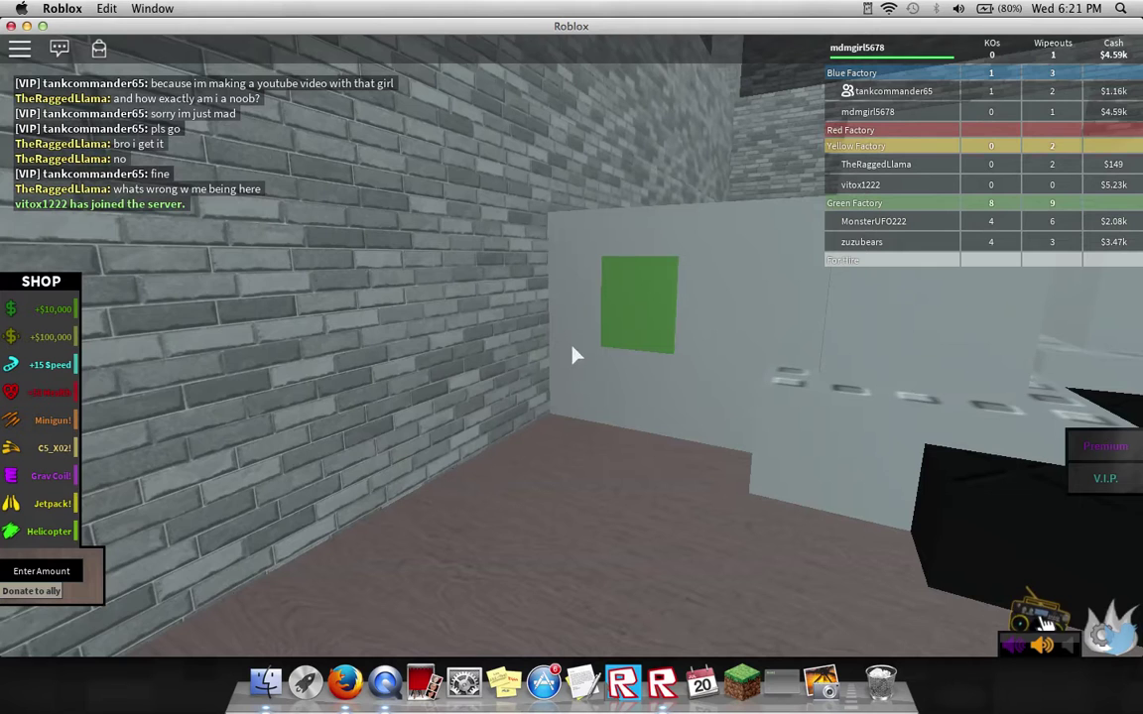
{"action": "key", "text": "Right"}
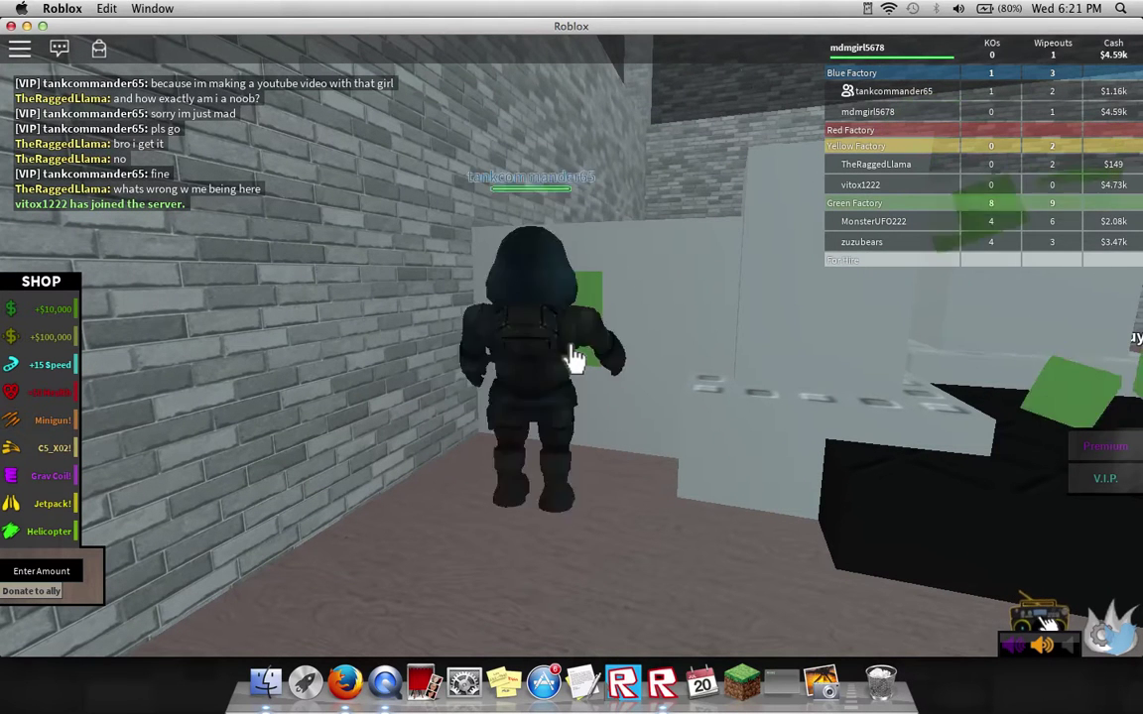
{"action": "key", "text": "F12"}
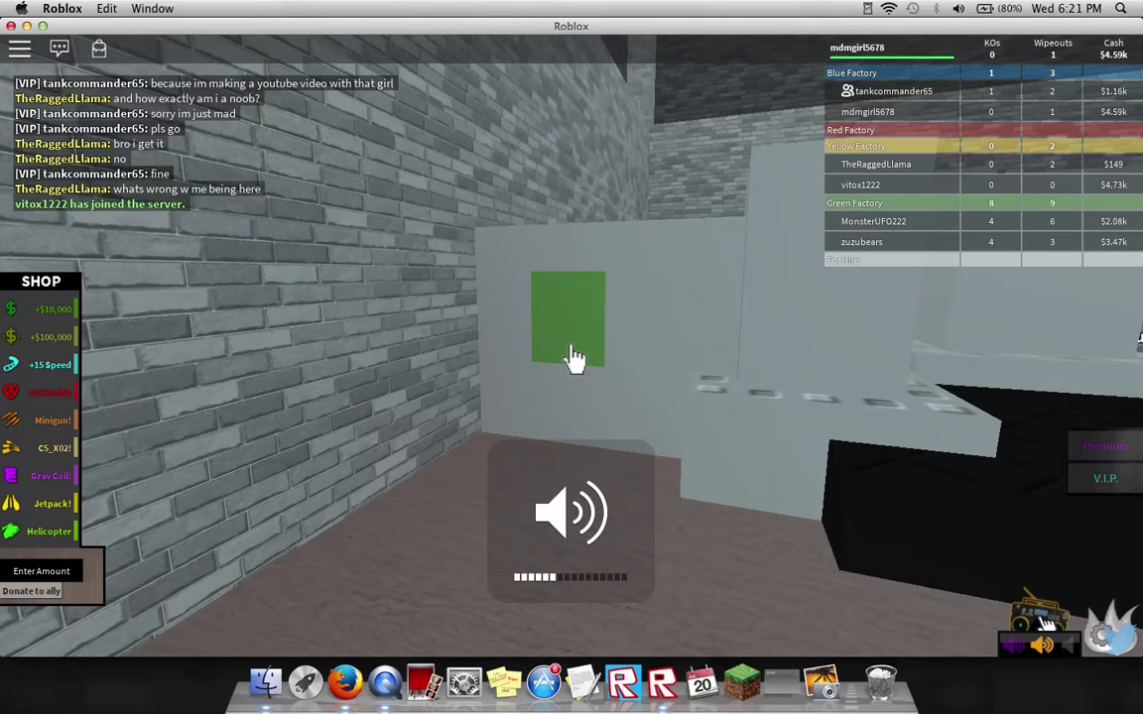
{"action": "key", "text": "F11"}
{"action": "key", "text": "Left"}
{"action": "key", "text": "Left"}
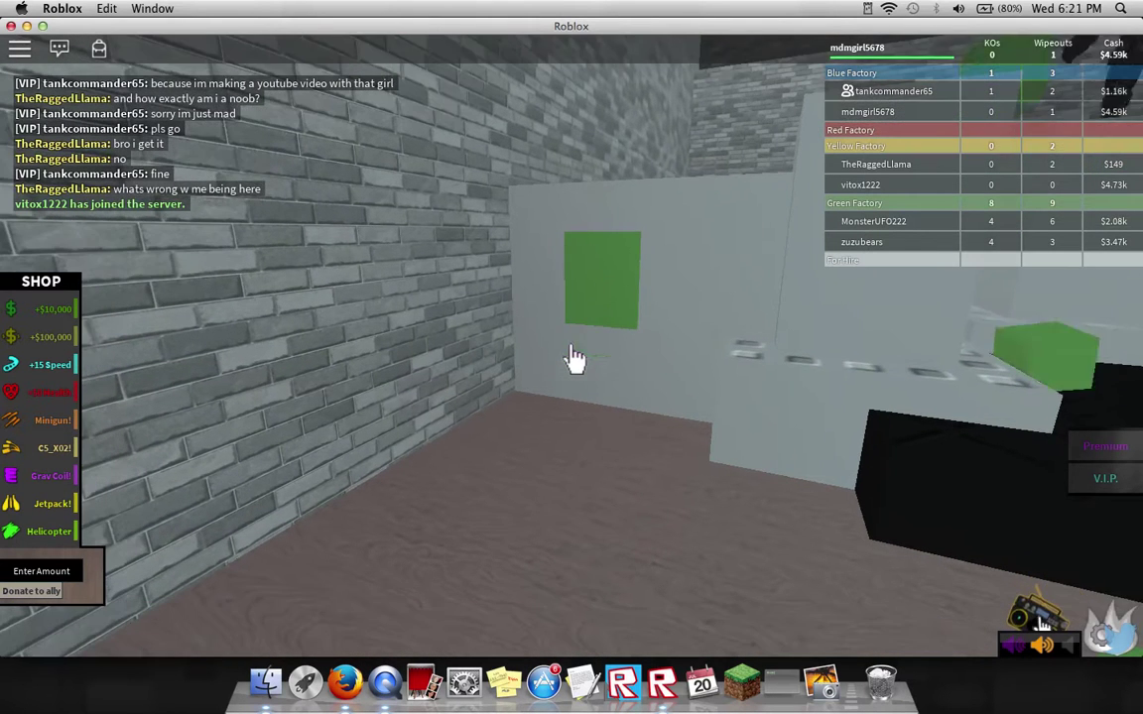
Step: Walk past the Fabricator and Nuclear Converter pads onto the Buy Conveyor Walls pad
{"action": "key", "text": "Right"}
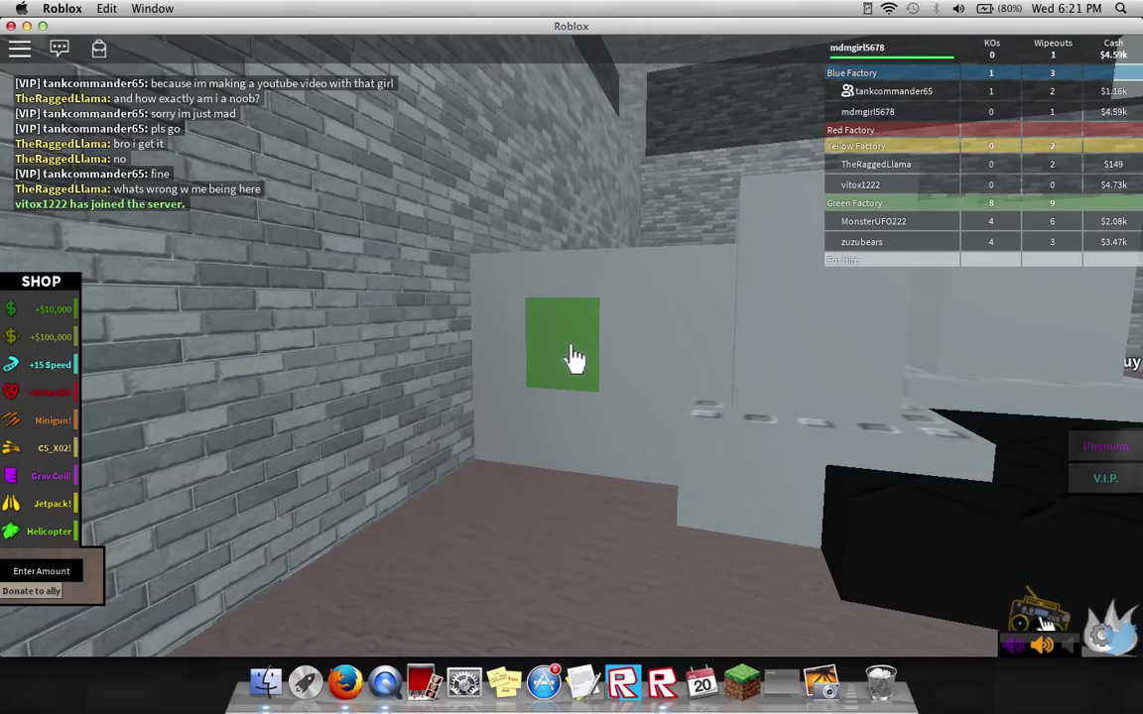
{"action": "key", "text": "Up"}
{"action": "key", "text": "Right"}
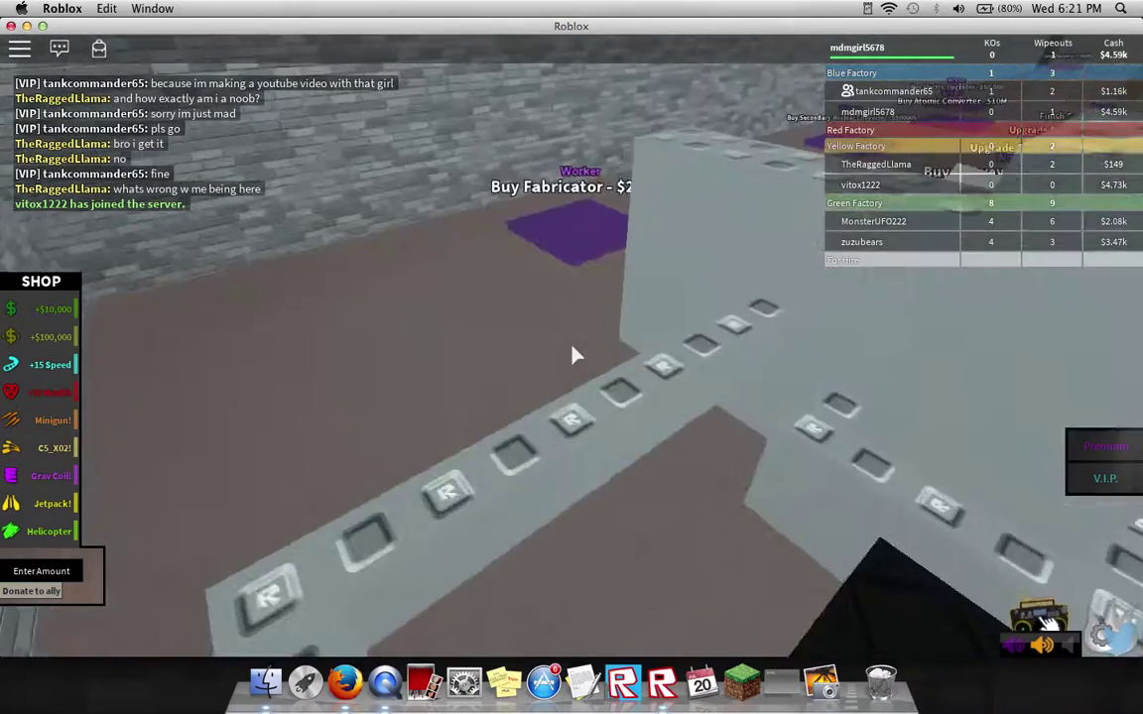
{"action": "key", "text": "Up"}
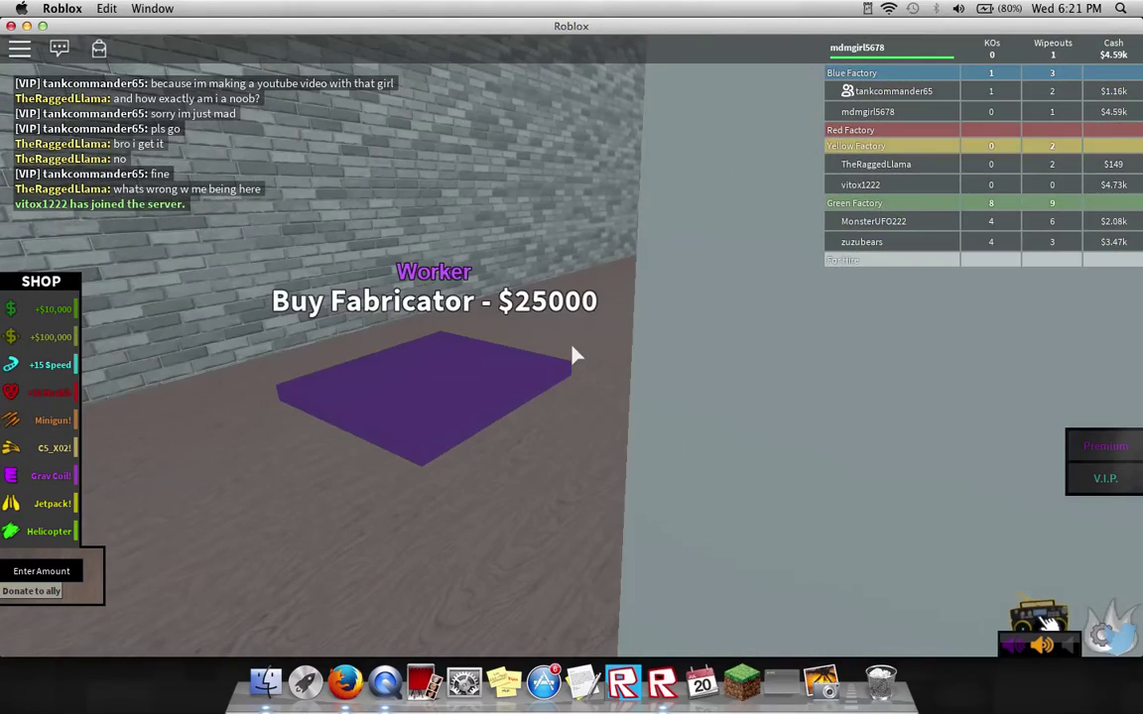
{"action": "key", "text": "Right"}
{"action": "key", "text": "Up"}
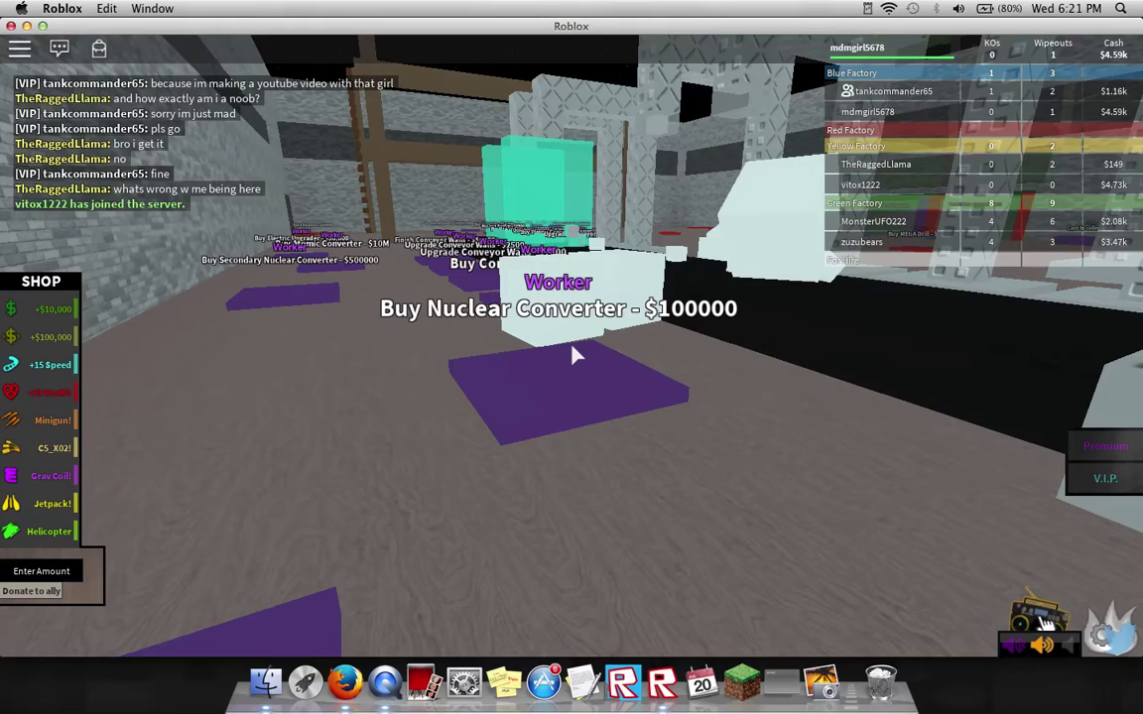
{"action": "key", "text": "Left"}
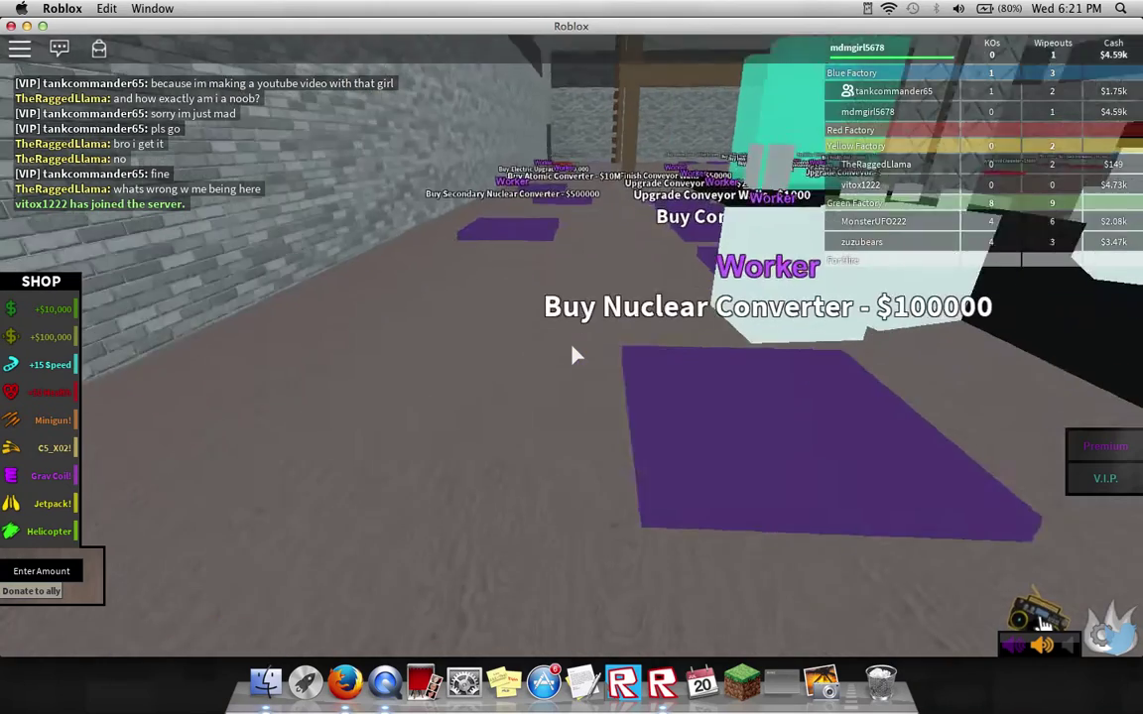
{"action": "key", "text": "Up"}
{"action": "key", "text": "Right"}
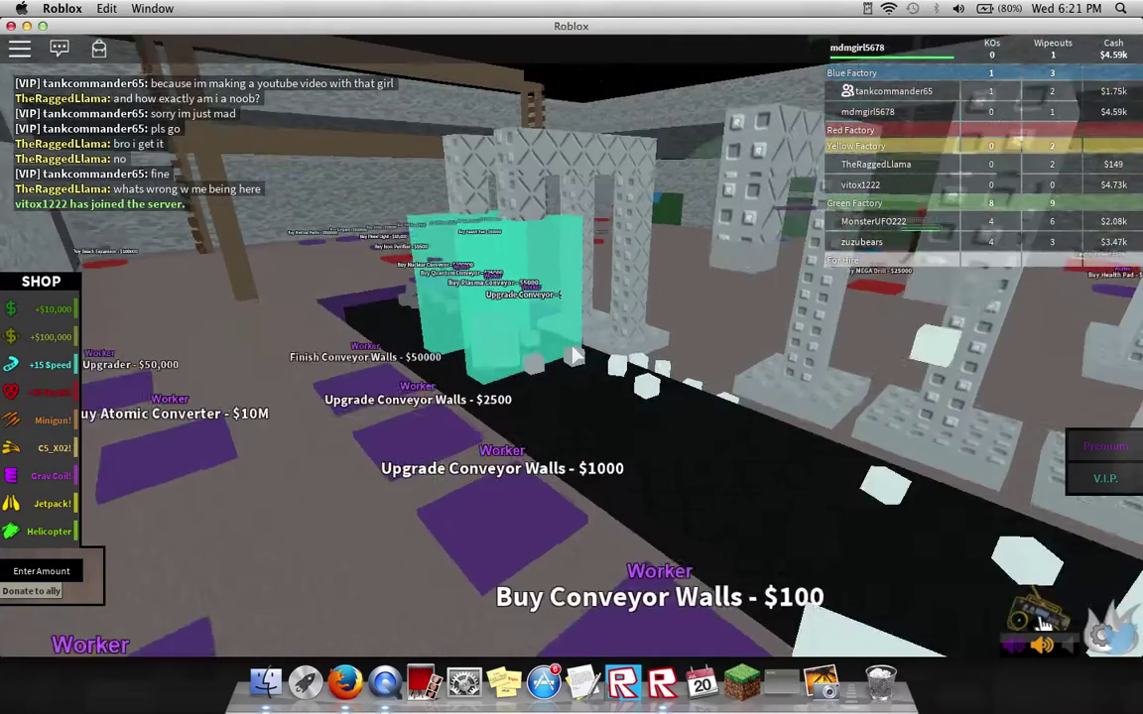
{"action": "key", "text": "Up"}
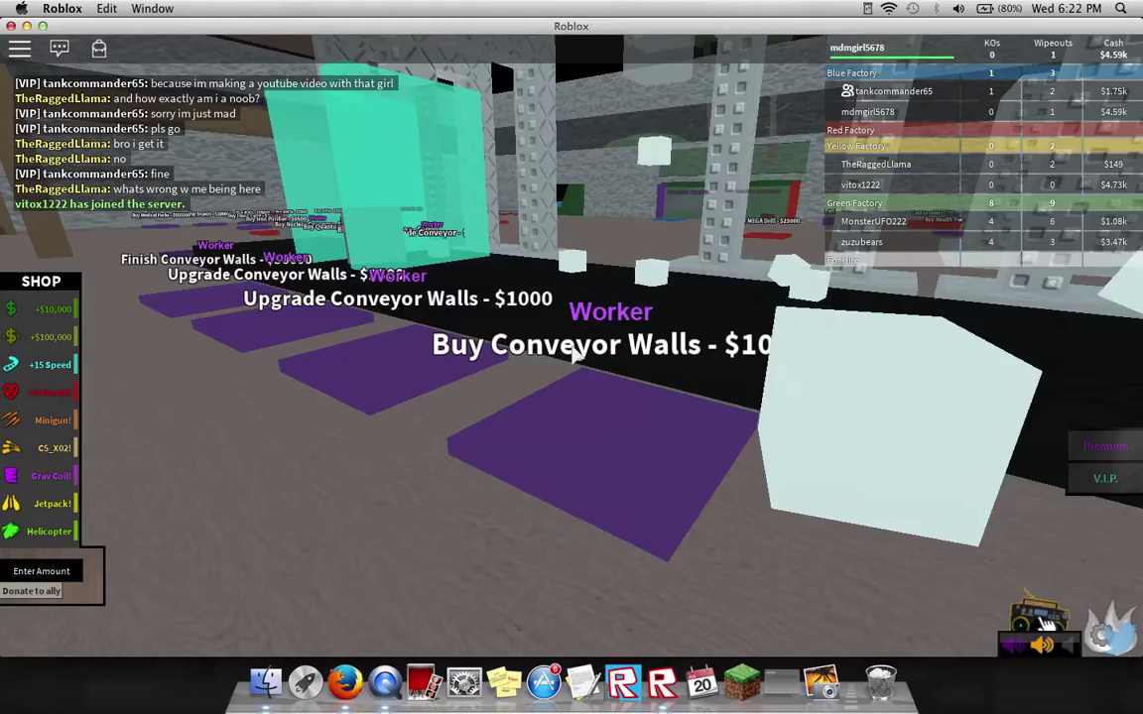
Step: Walk over both Upgrade Conveyor Walls pads, dropping cash to $993
{"action": "key", "text": "Left"}
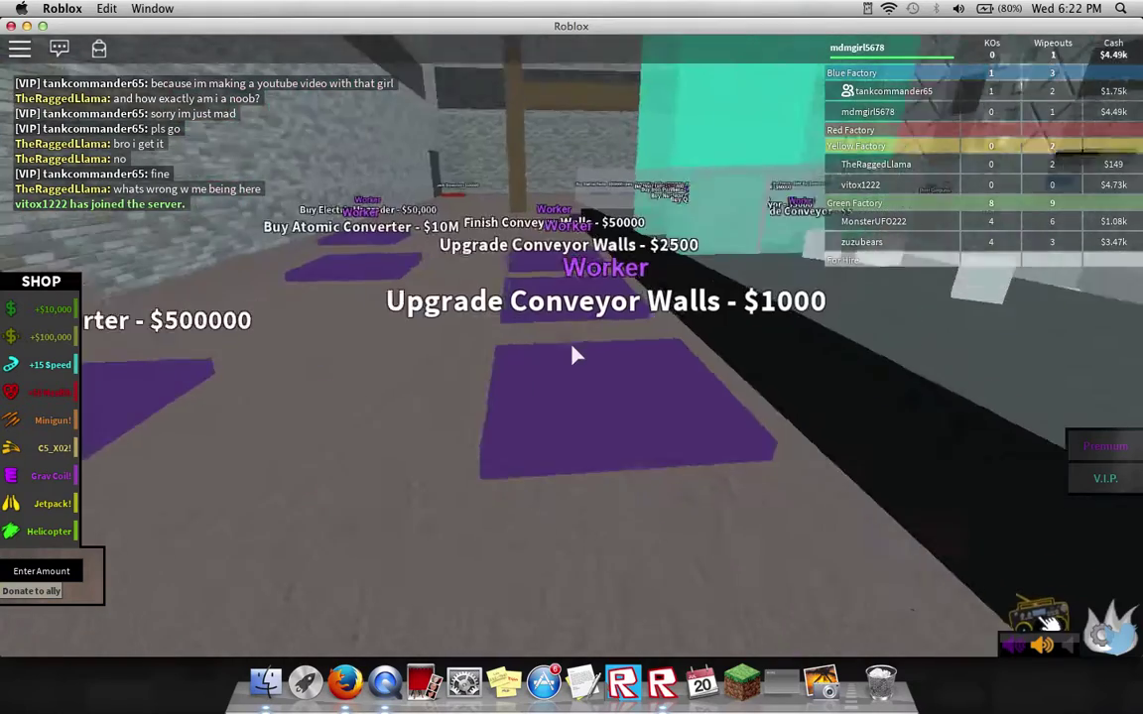
{"action": "key", "text": "Up"}
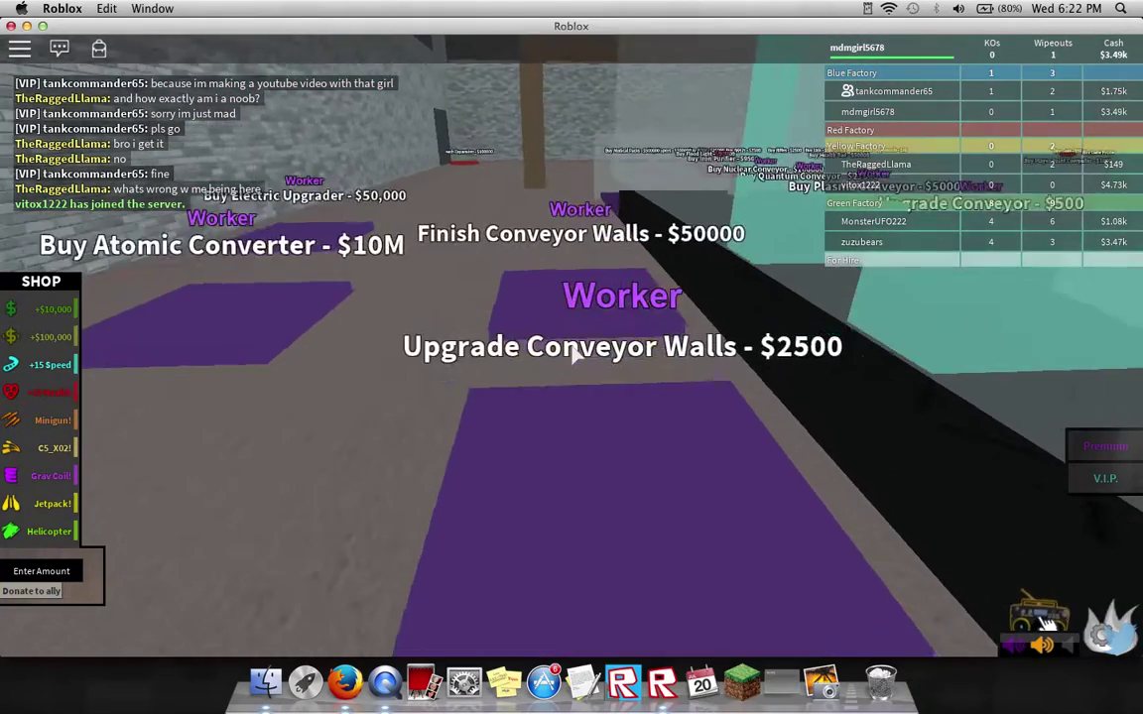
{"action": "key", "text": "Right"}
{"action": "key", "text": "Right"}
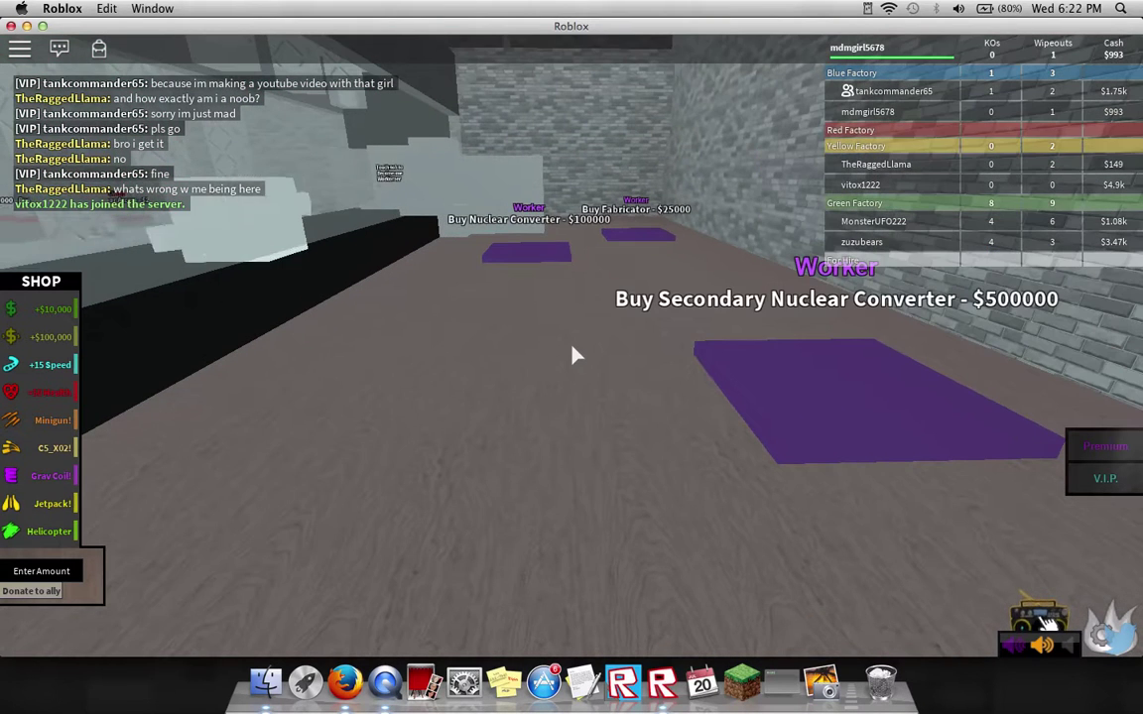
{"action": "key", "text": "w"}
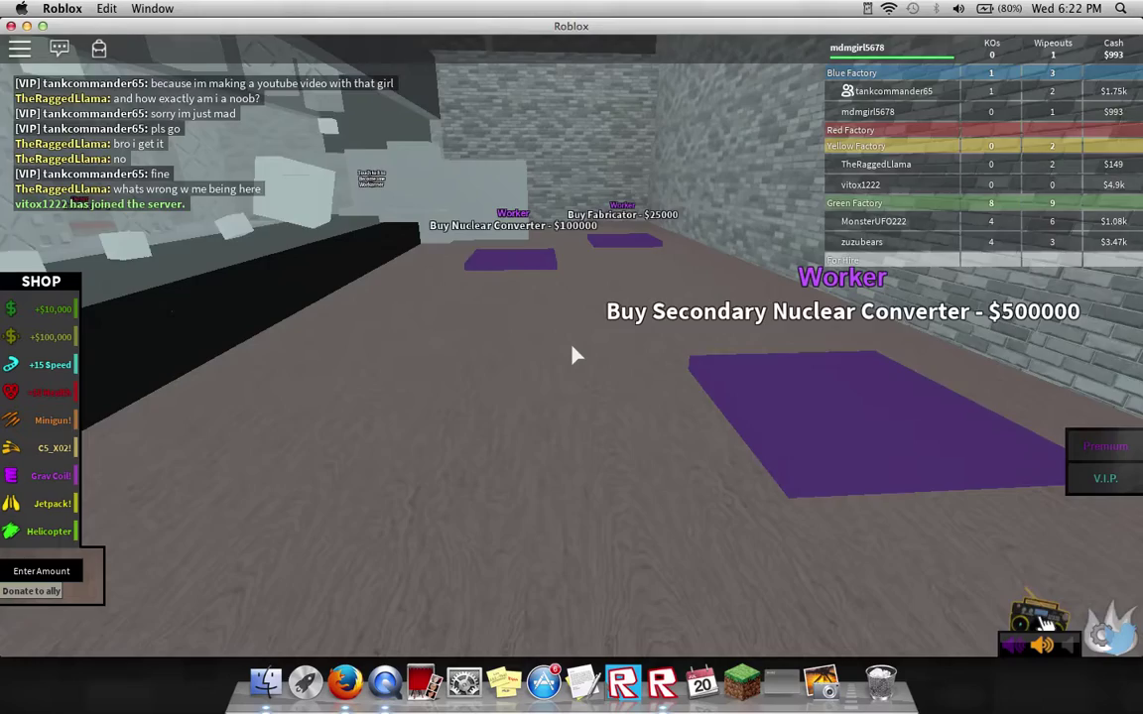
{"action": "key", "text": "s"}
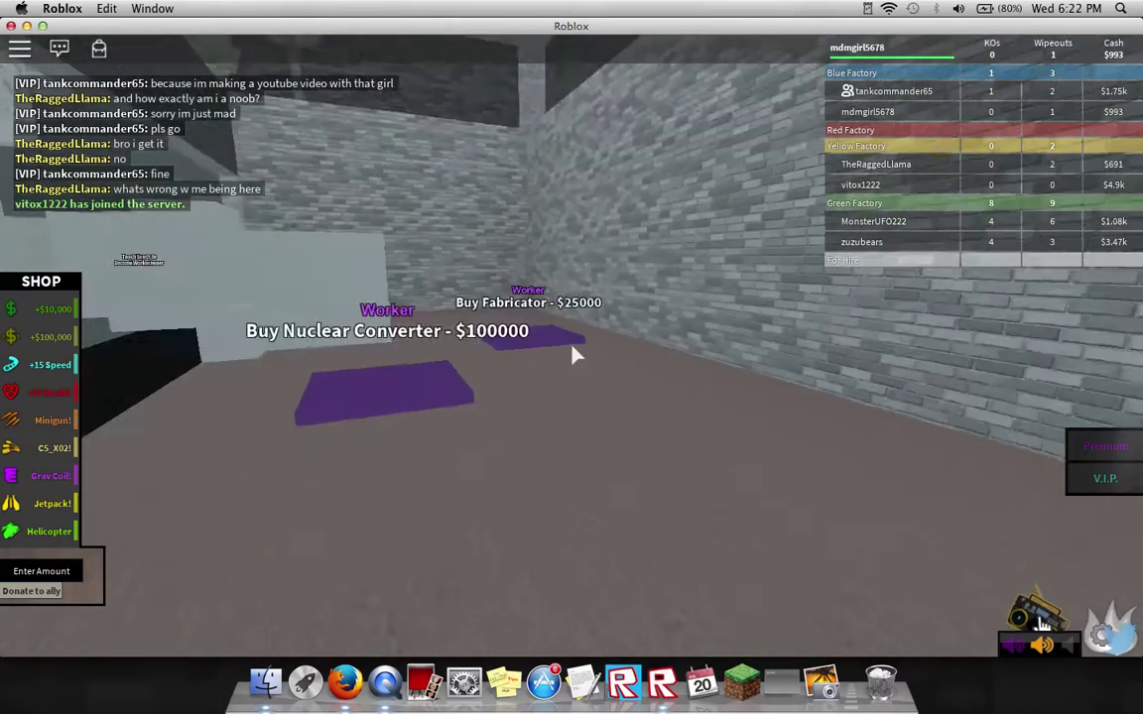
{"action": "key", "text": "w"}
{"action": "key", "text": "w"}
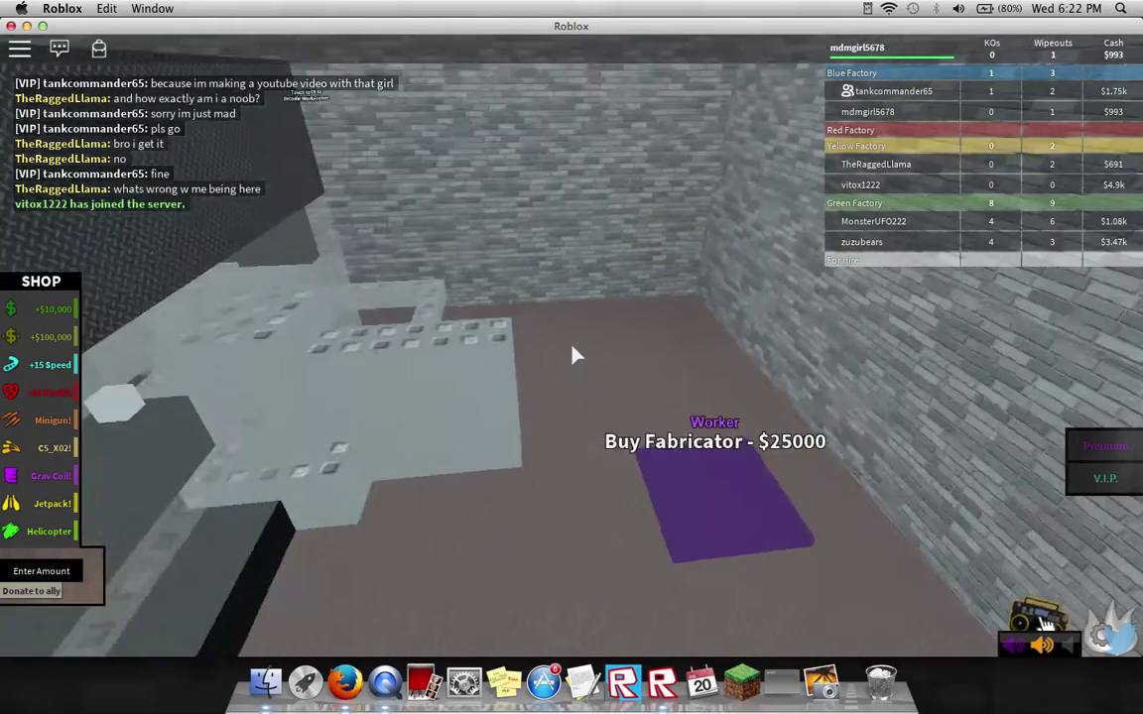
Step: Walk down the corridor toward the red pads and turn back to the conveyor upgrade pads
{"action": "key", "text": "a"}
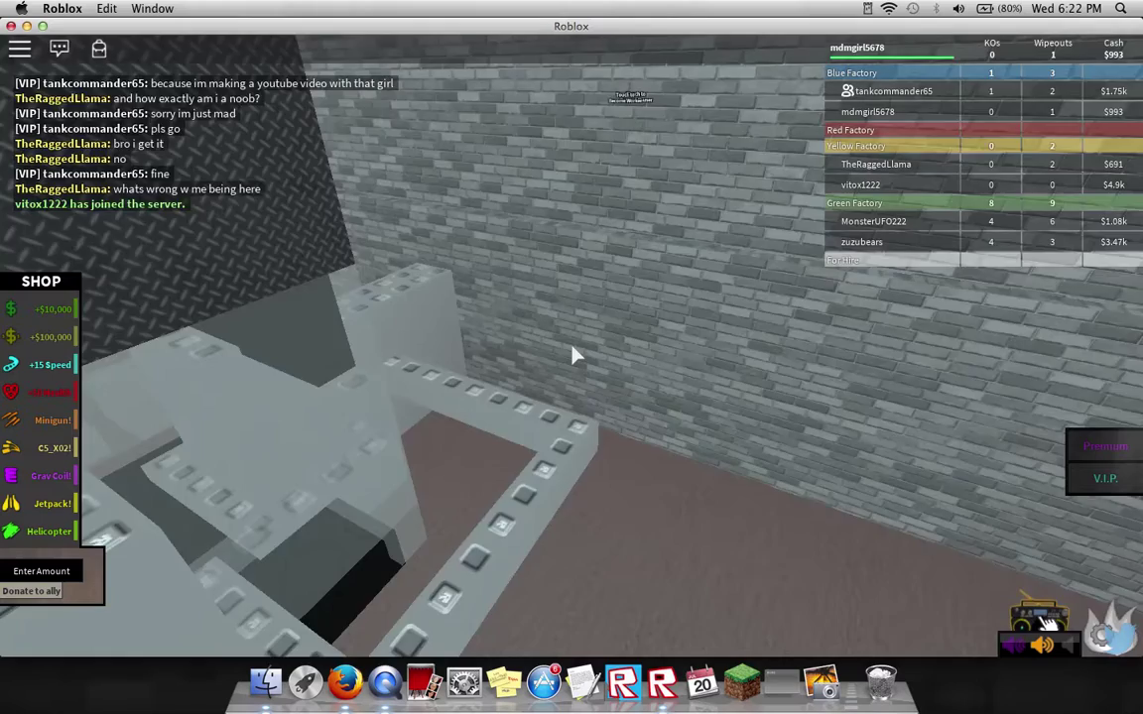
{"action": "key", "text": "a"}
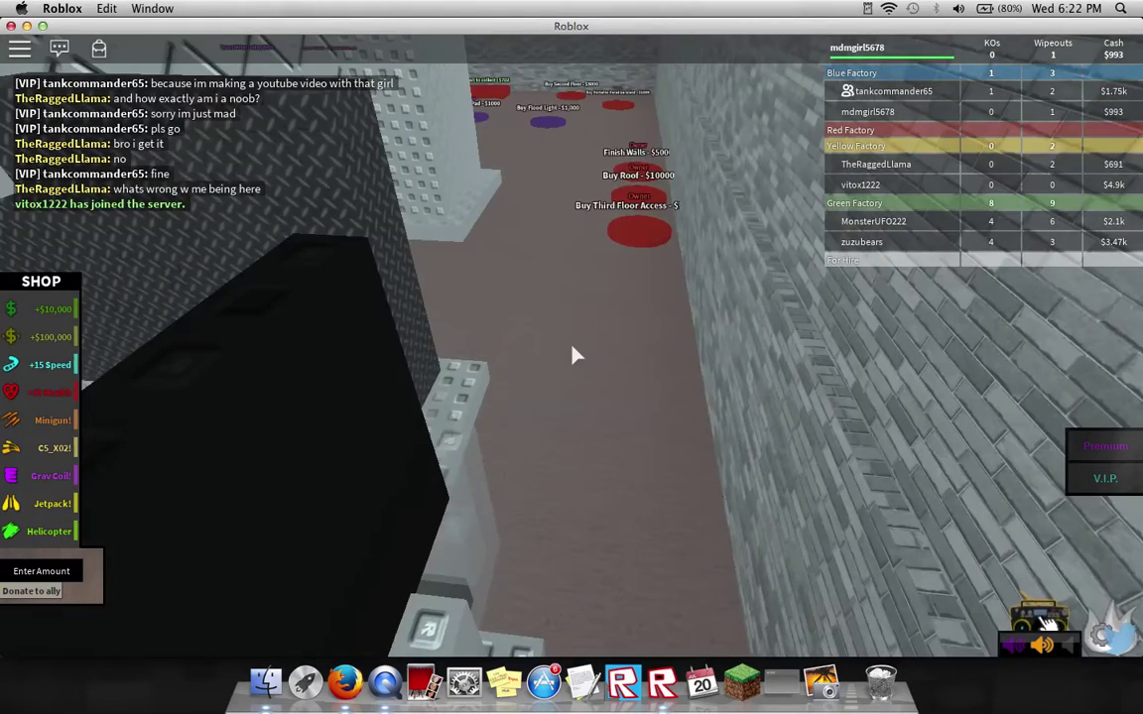
{"action": "key", "text": "w"}
{"action": "key", "text": "w"}
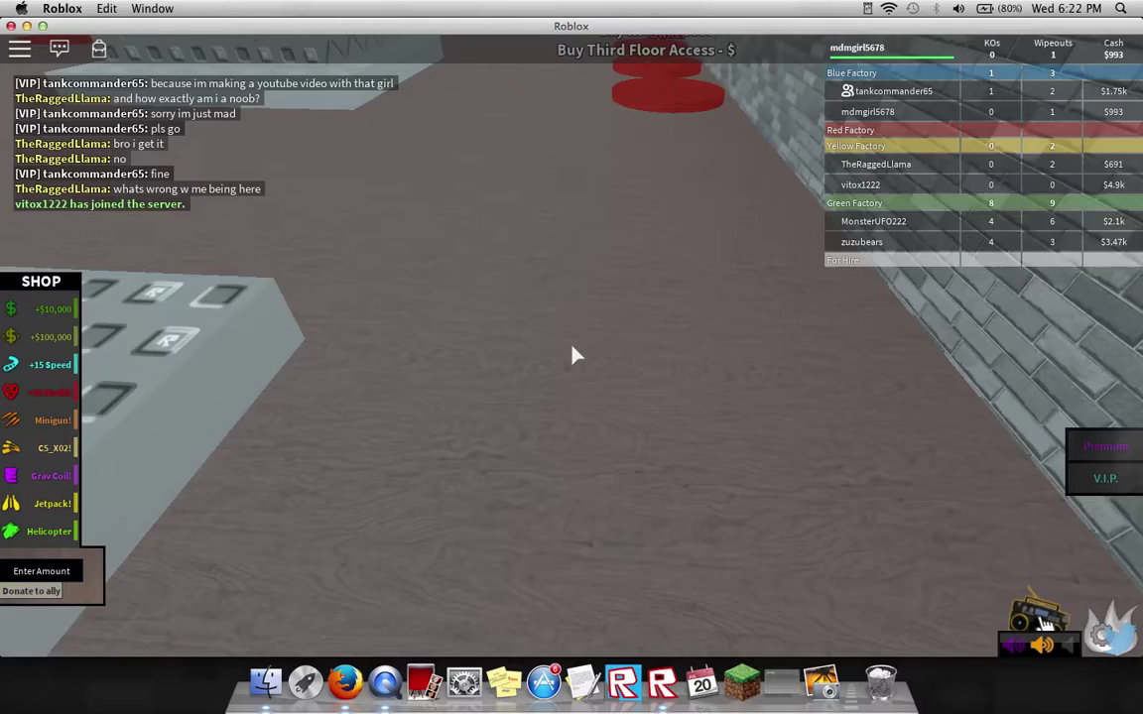
{"action": "key", "text": "a"}
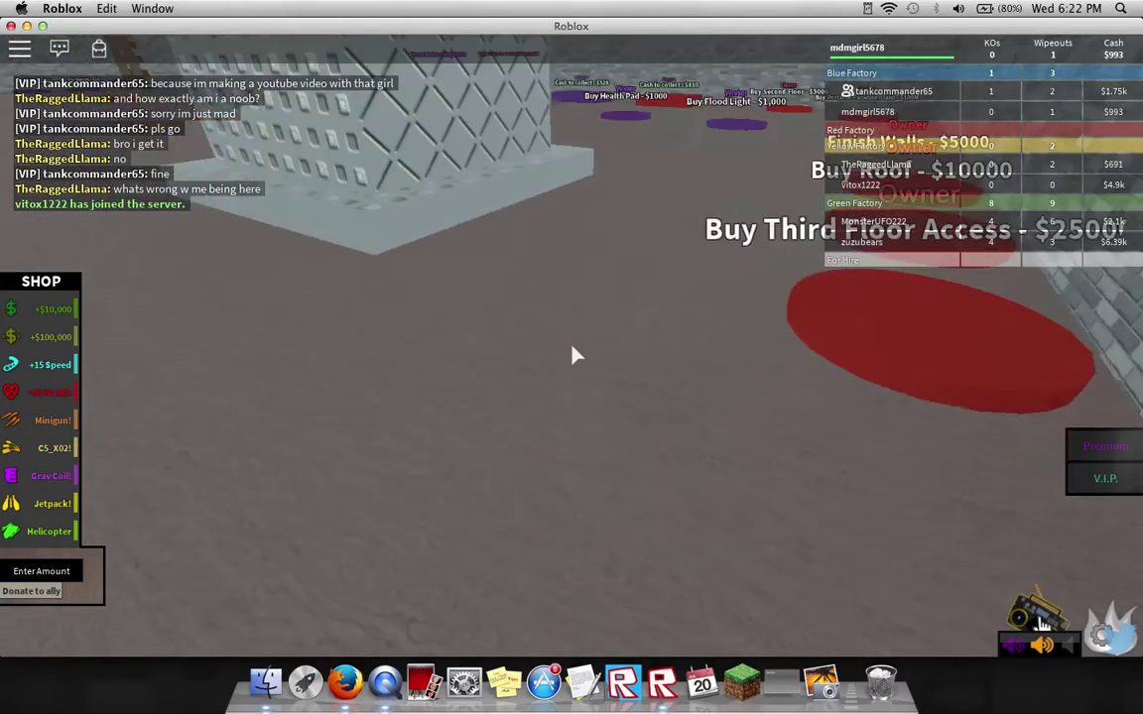
{"action": "key", "text": "a"}
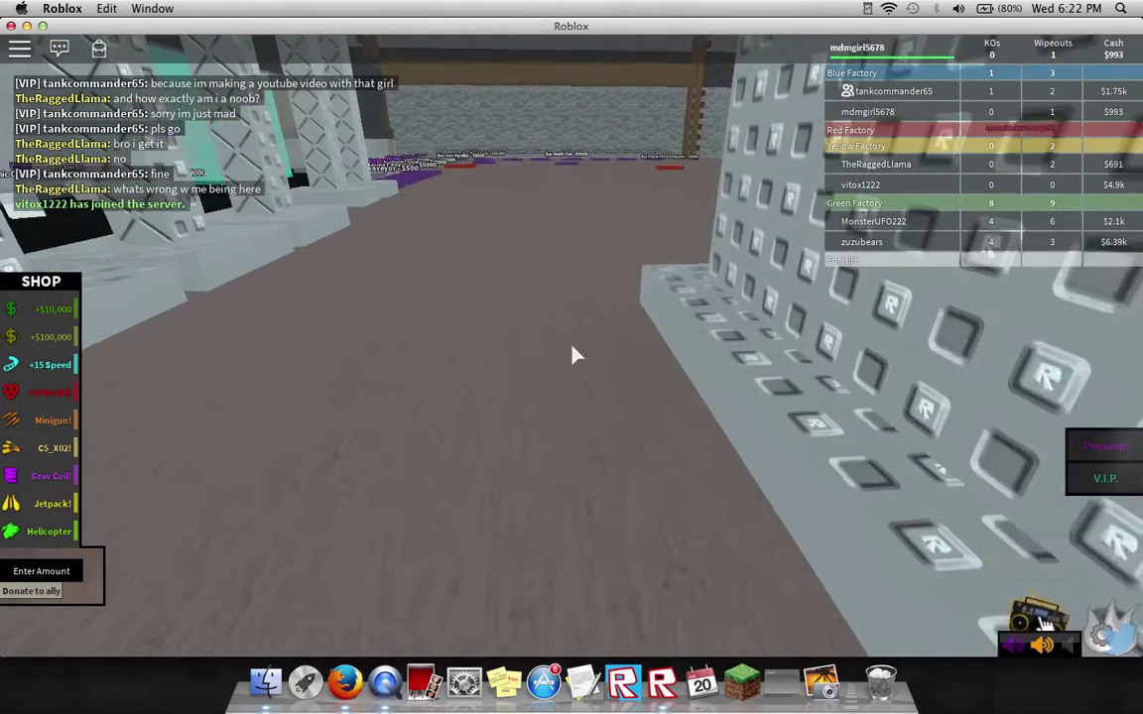
{"action": "key", "text": "a"}
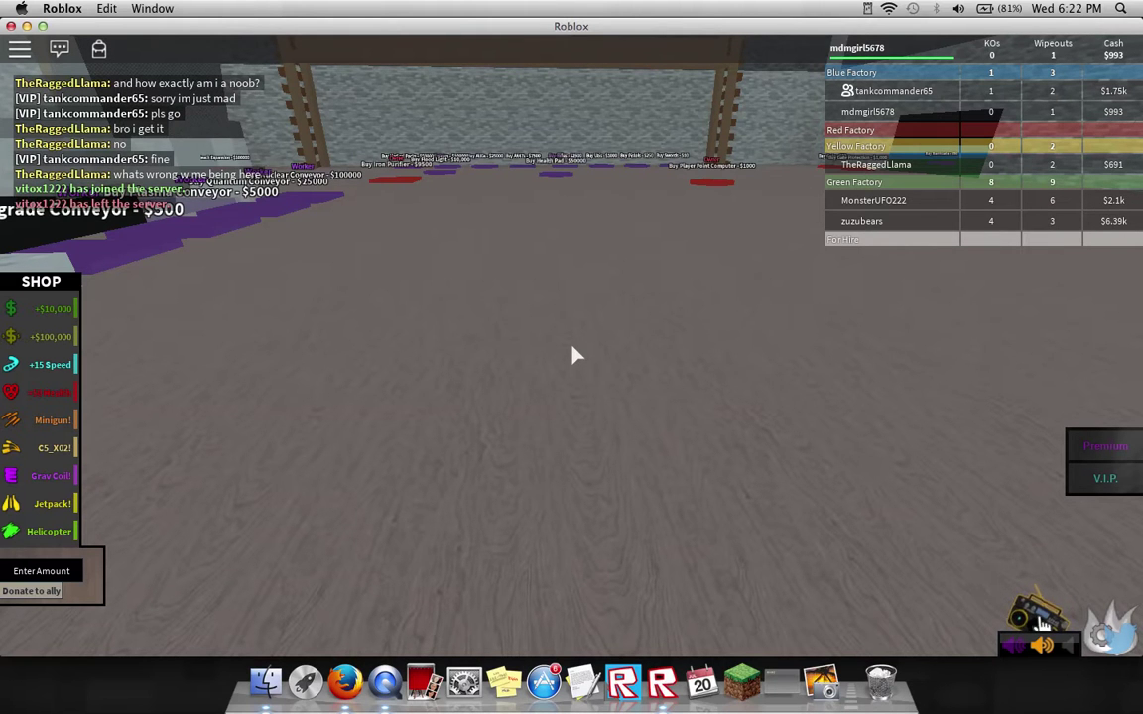
Step: Walk past the MEGA Drill pad onto the Worker cash pad, raising cash to $1.45k
{"action": "key", "text": "a"}
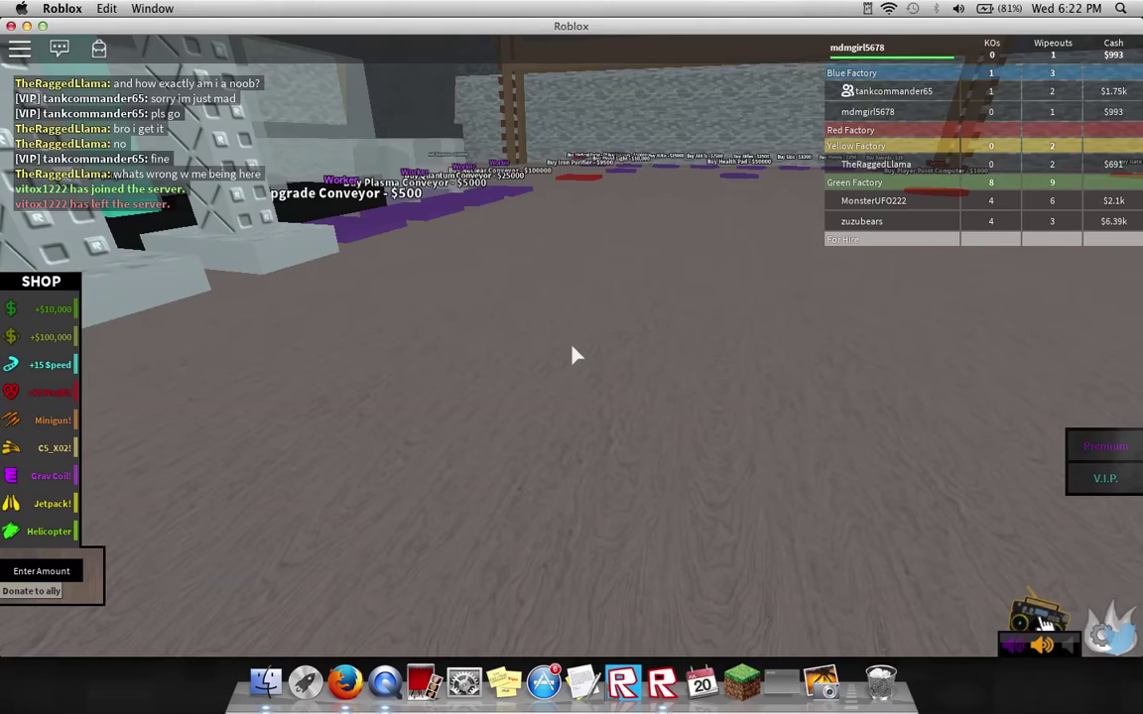
{"action": "key", "text": "a"}
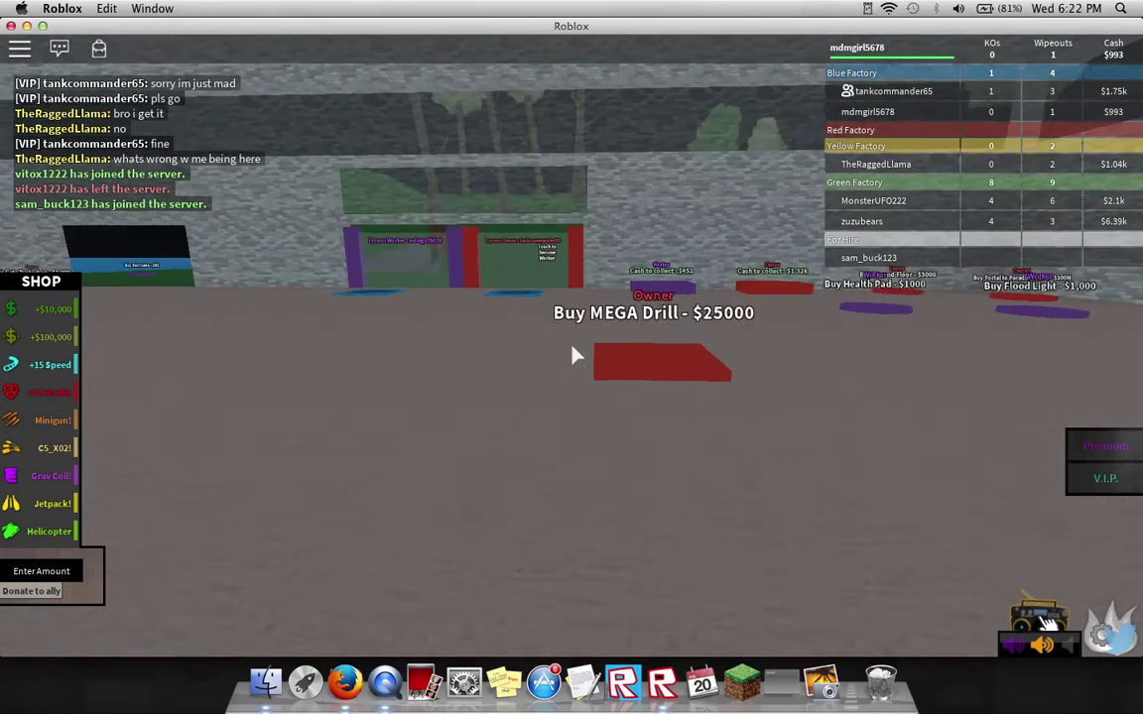
{"action": "key", "text": "w"}
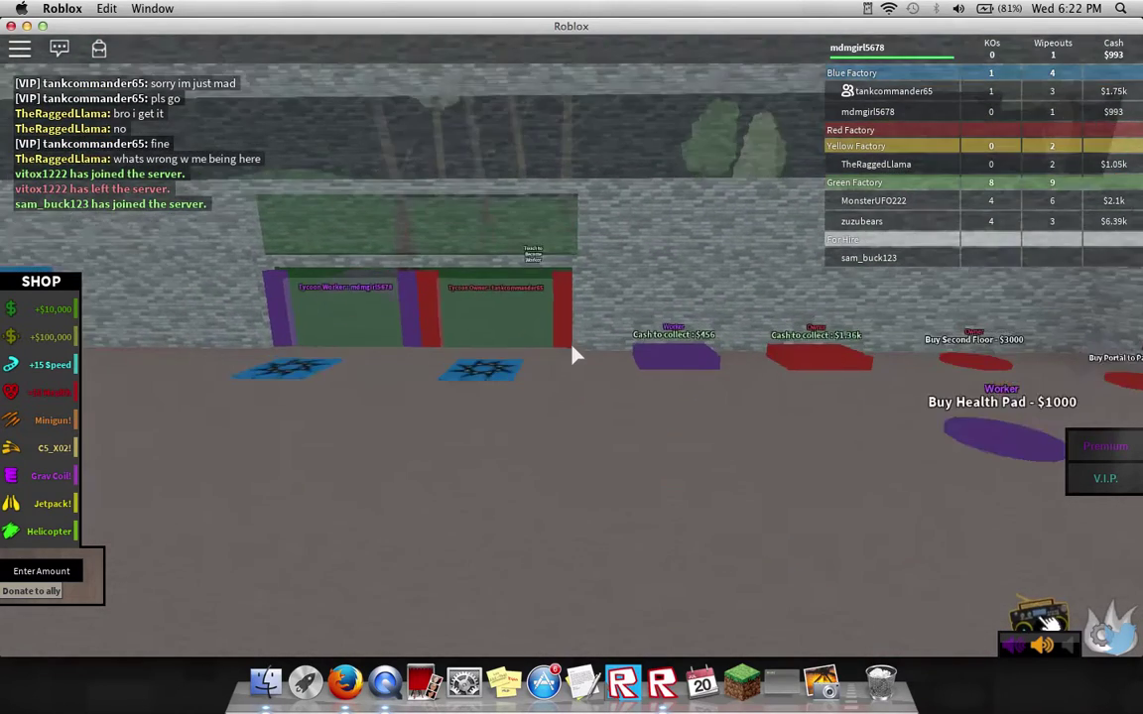
{"action": "key", "text": "w"}
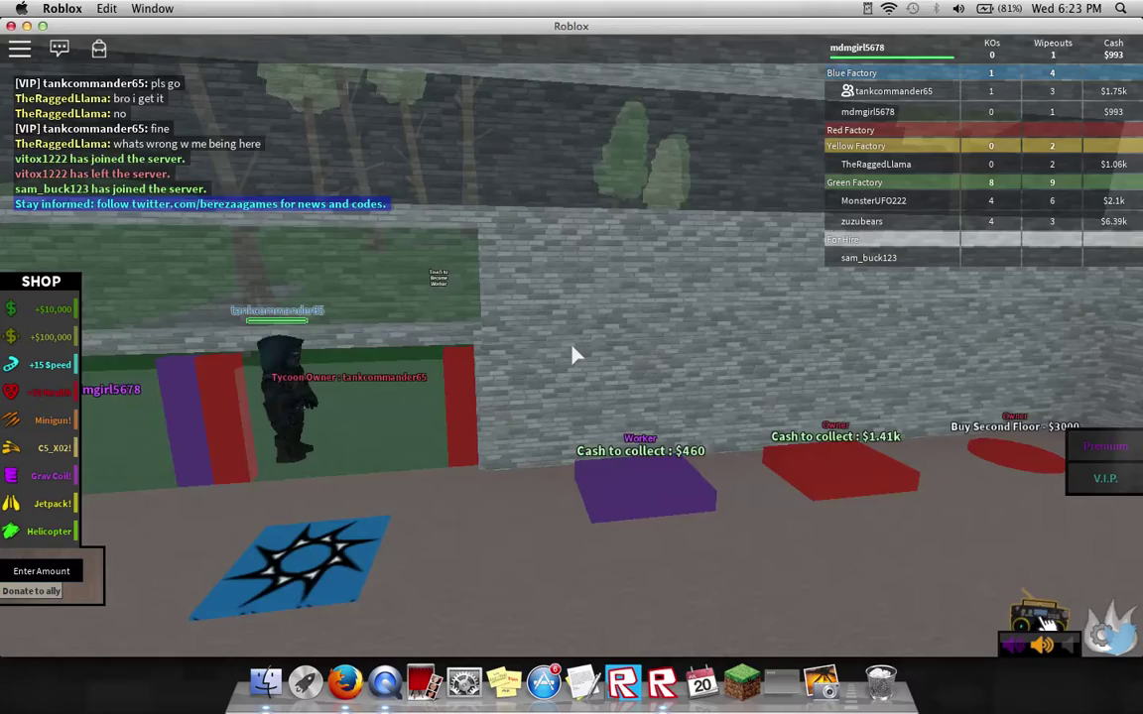
{"action": "key", "text": "w"}
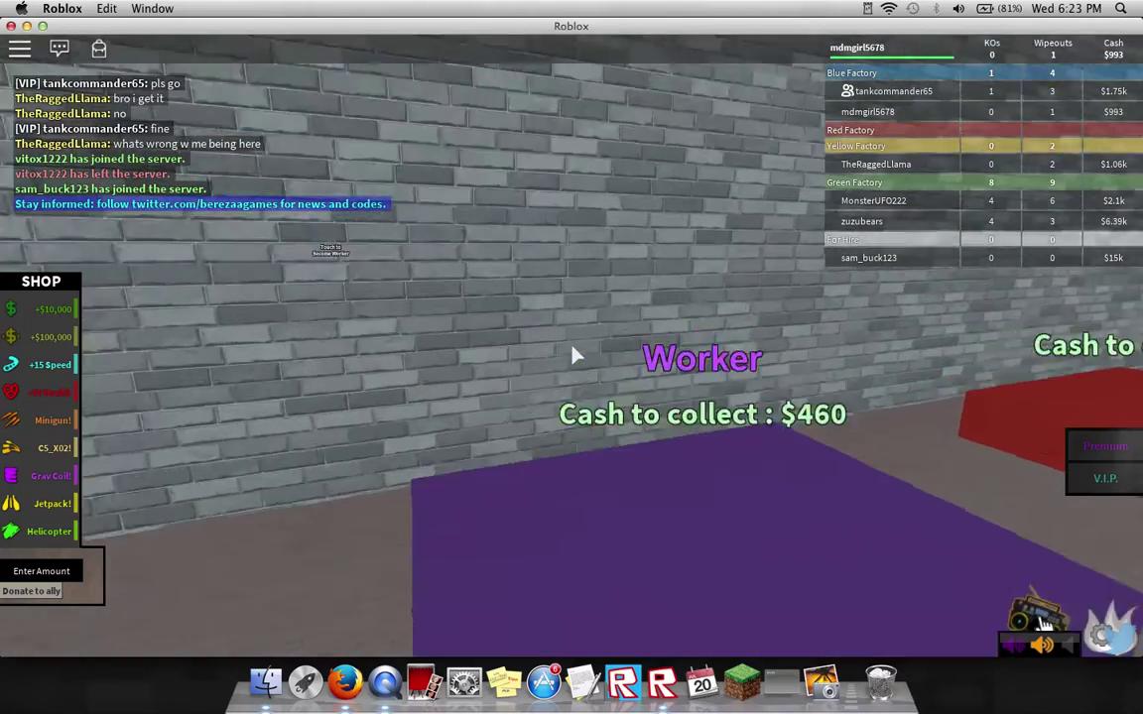
{"action": "key", "text": "d"}
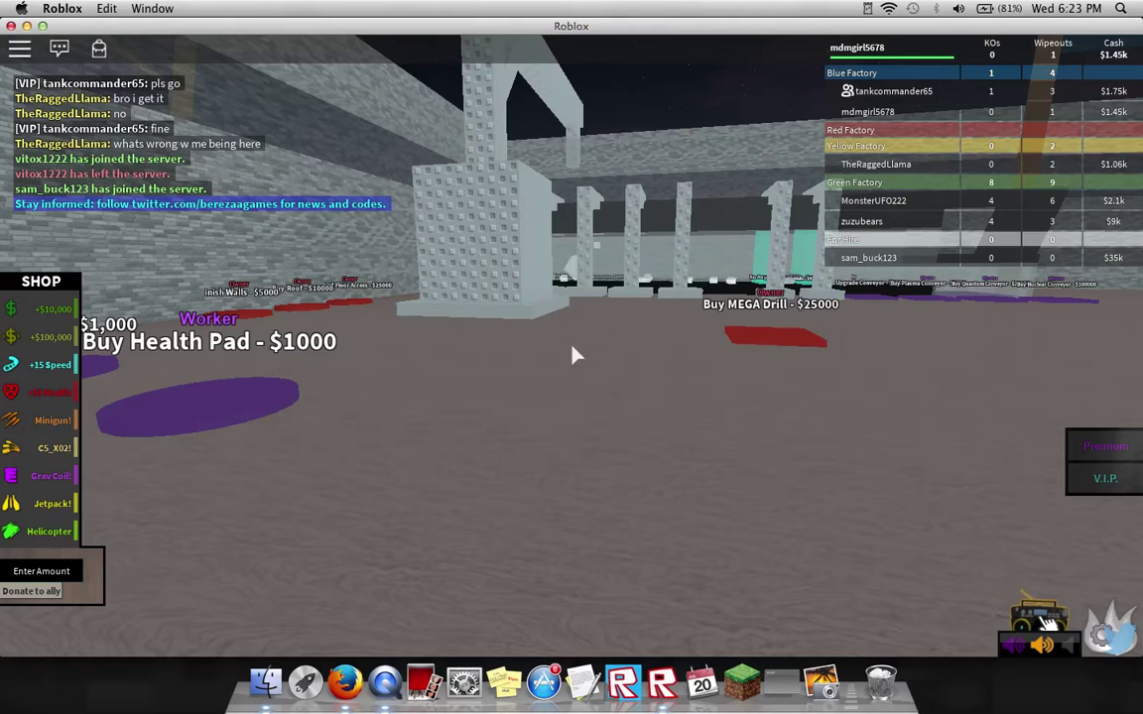
Step: Walk past the MEGA Drill and Electric Upgrader pads to the Nuclear Converter pad
{"action": "key", "text": "w"}
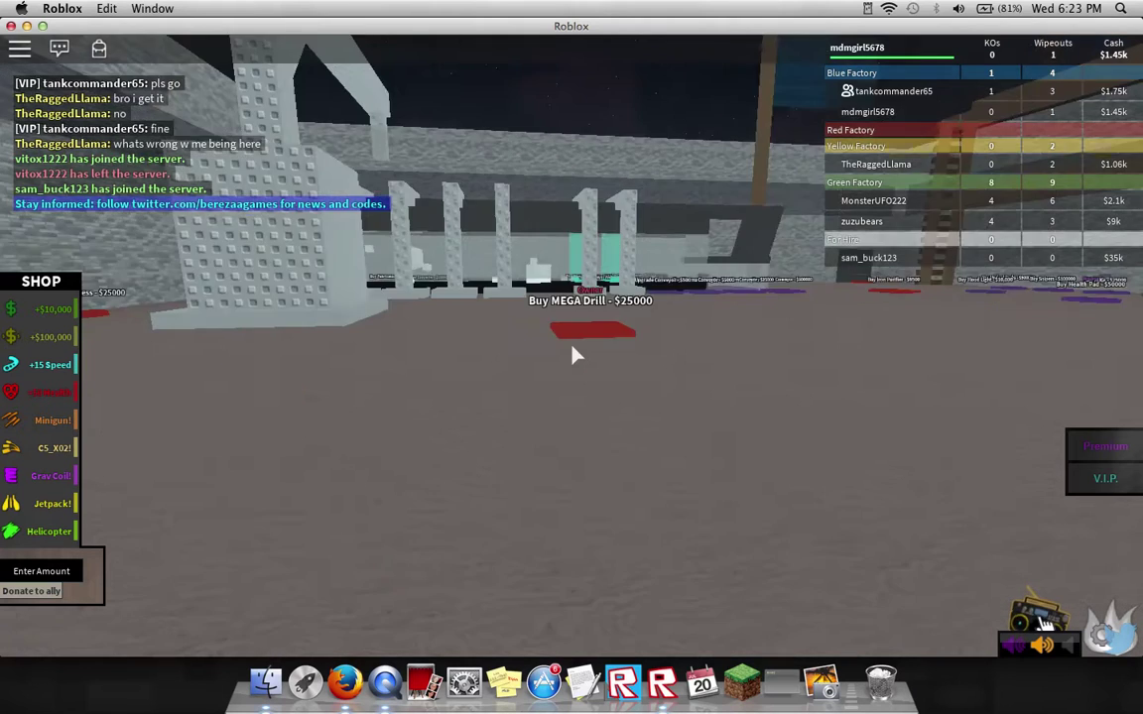
{"action": "key", "text": "w"}
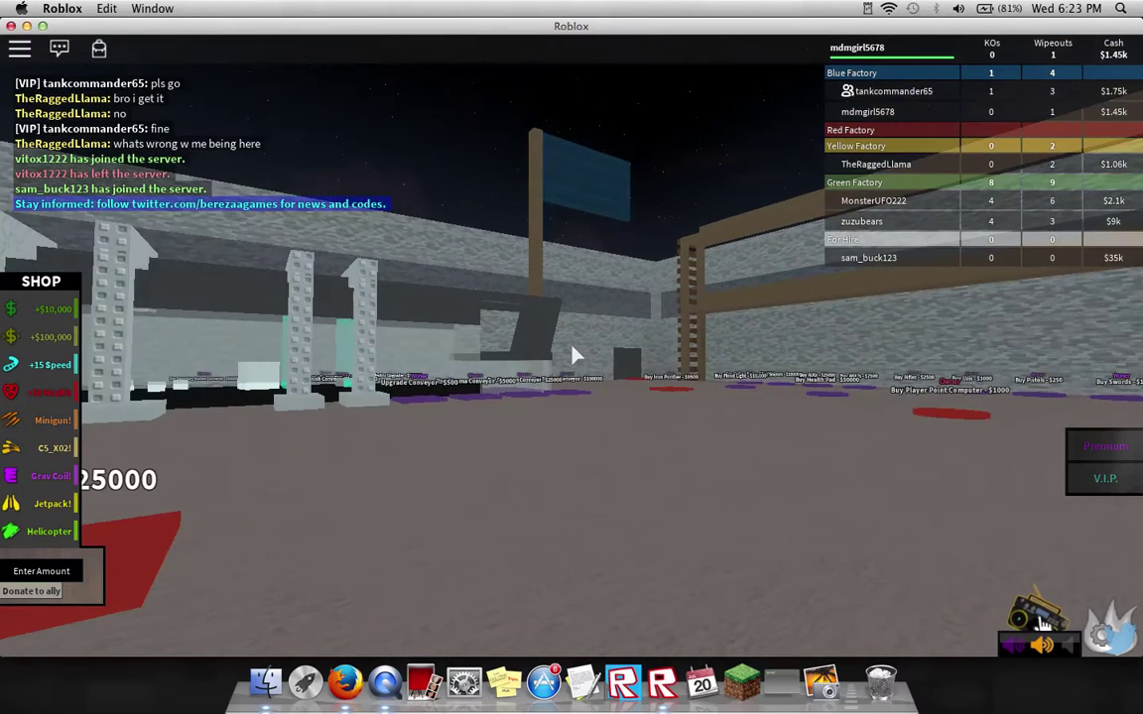
{"action": "key", "text": "w"}
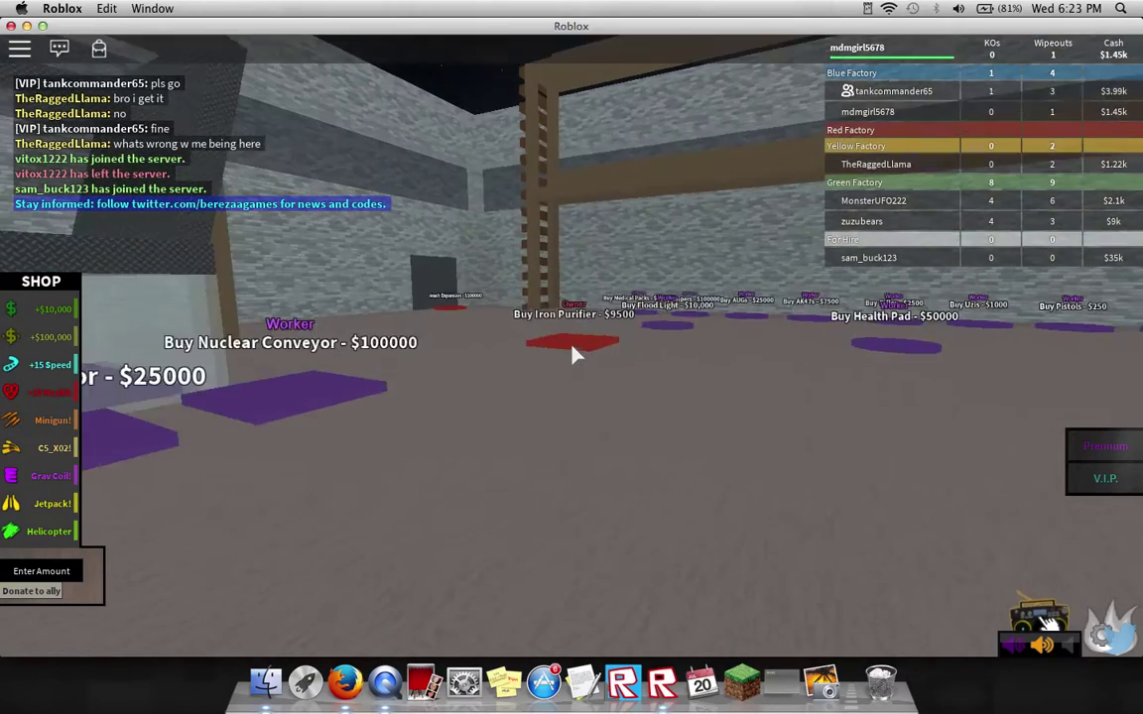
{"action": "key", "text": "w"}
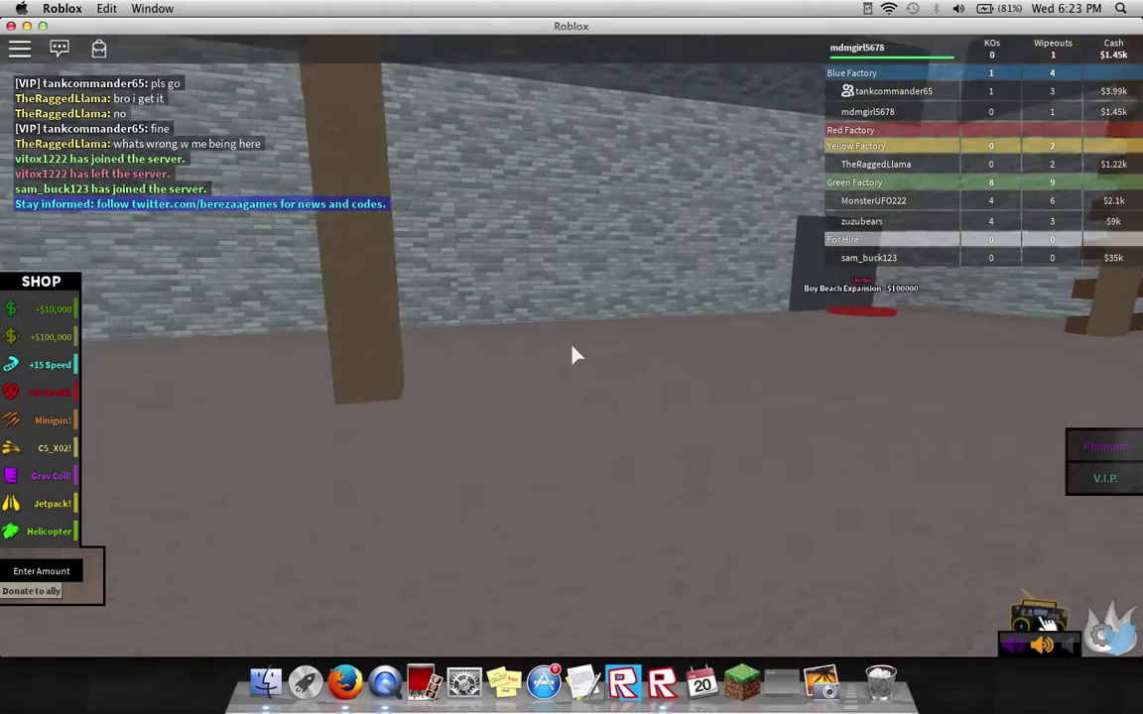
{"action": "key", "text": "a"}
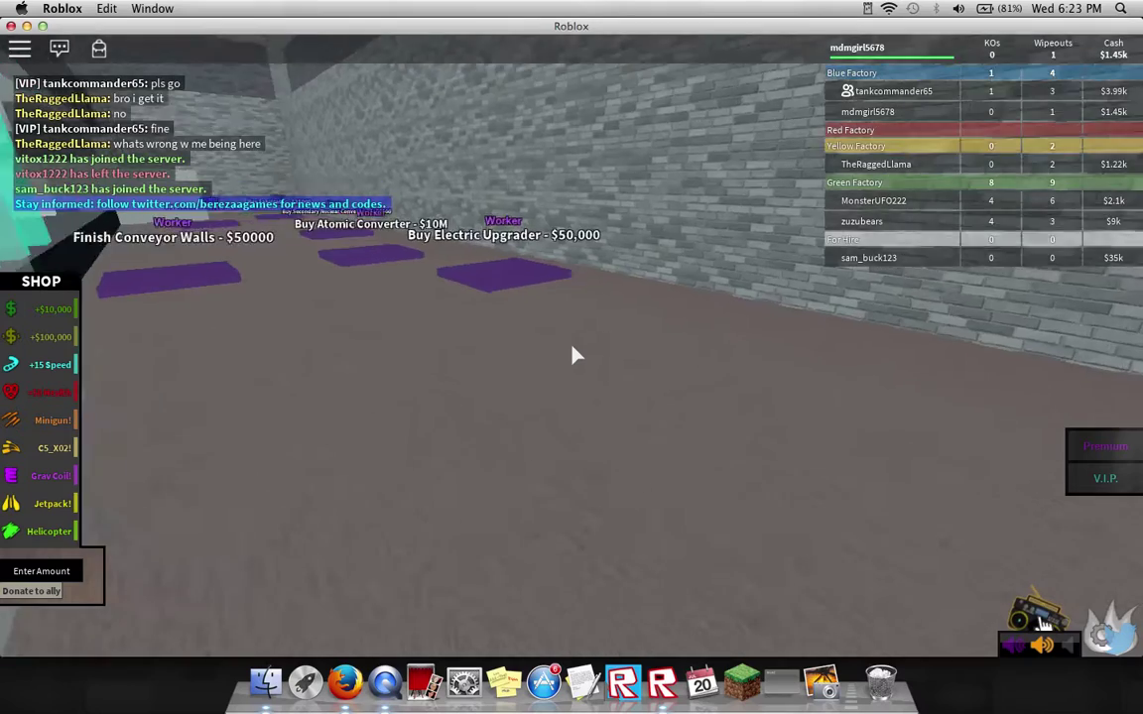
{"action": "key", "text": "w"}
{"action": "key", "text": "d"}
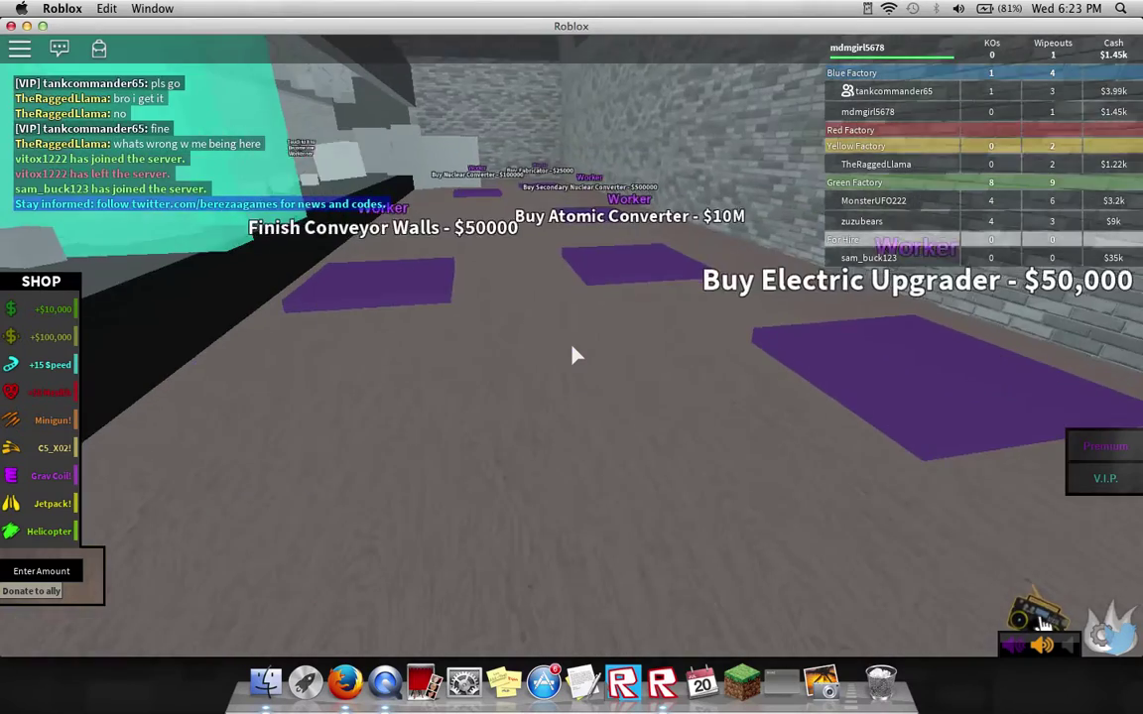
{"action": "key", "text": "w"}
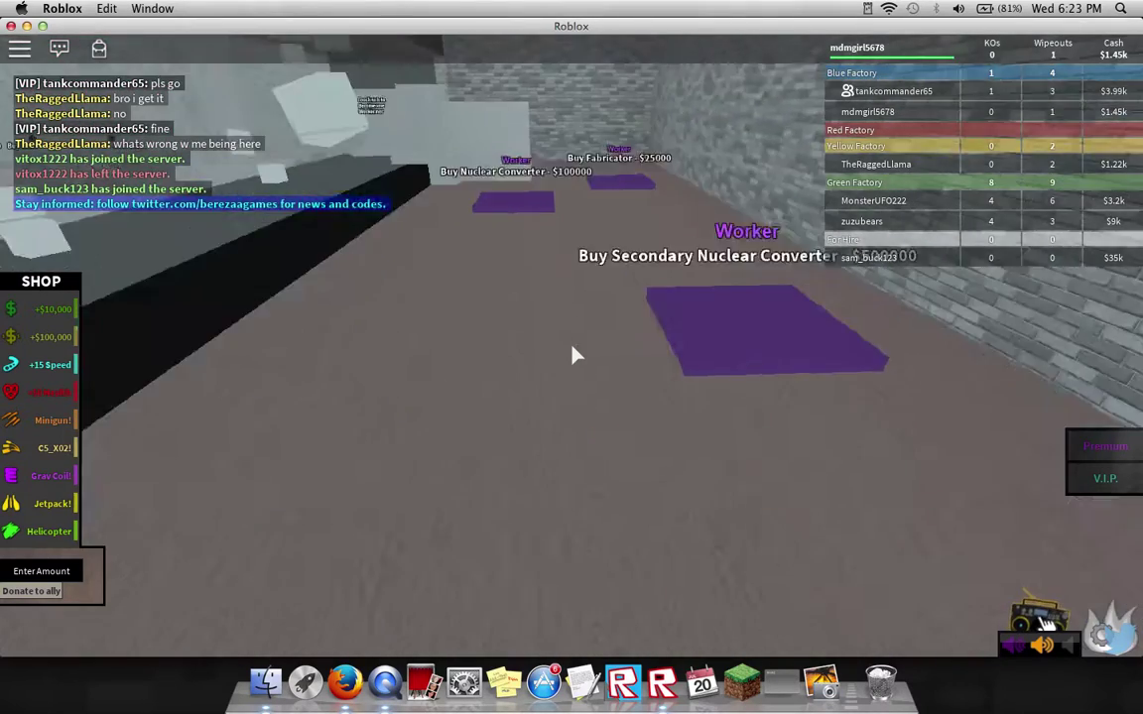
{"action": "key", "text": "a"}
{"action": "key", "text": "w"}
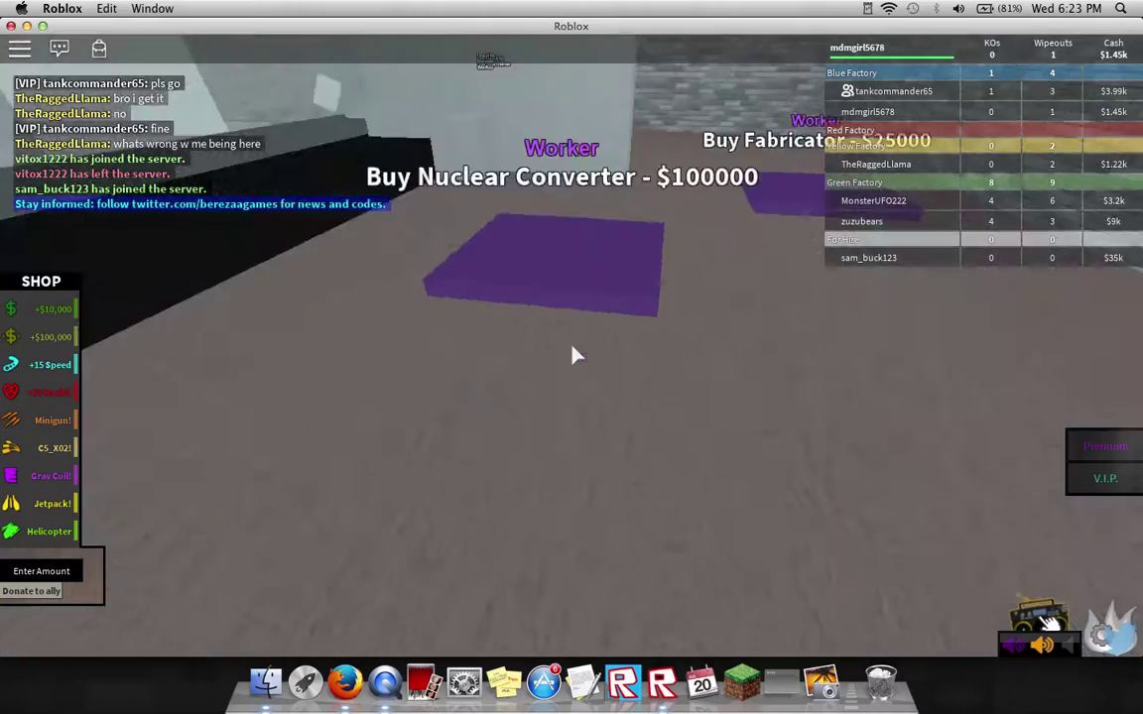
{"action": "key", "text": "w"}
{"action": "key", "text": "s"}
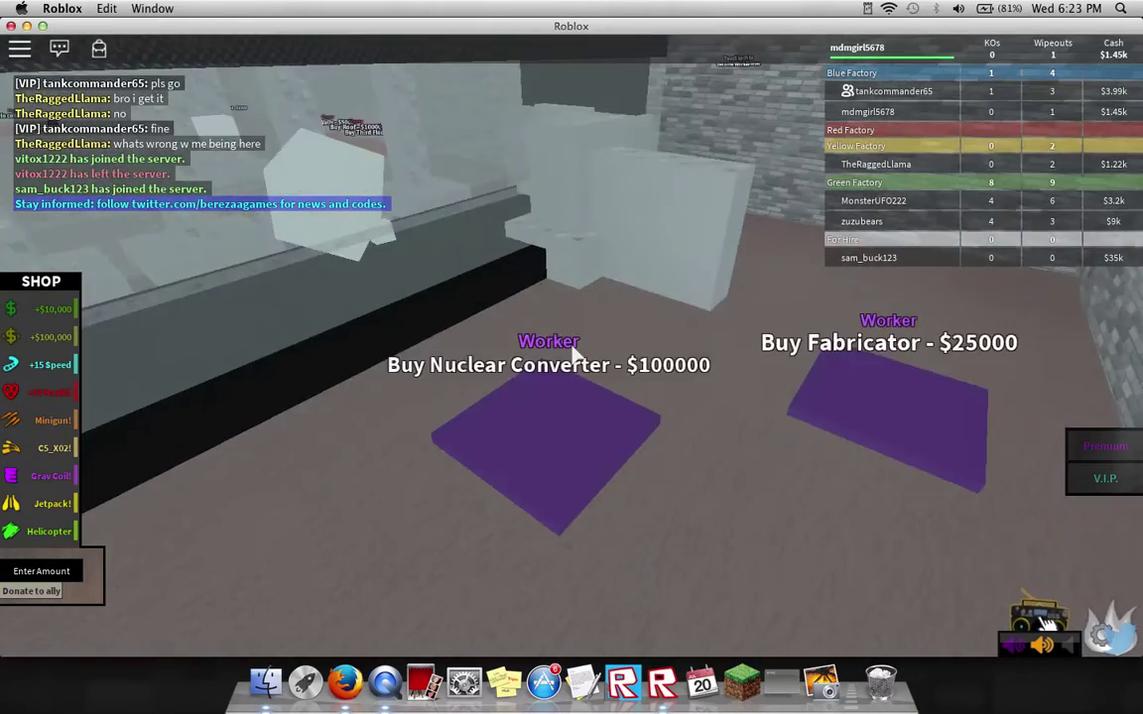
Step: Go around the grey block and buy the $500 conveyor upgrade, leaving $953
{"action": "key", "text": "w"}
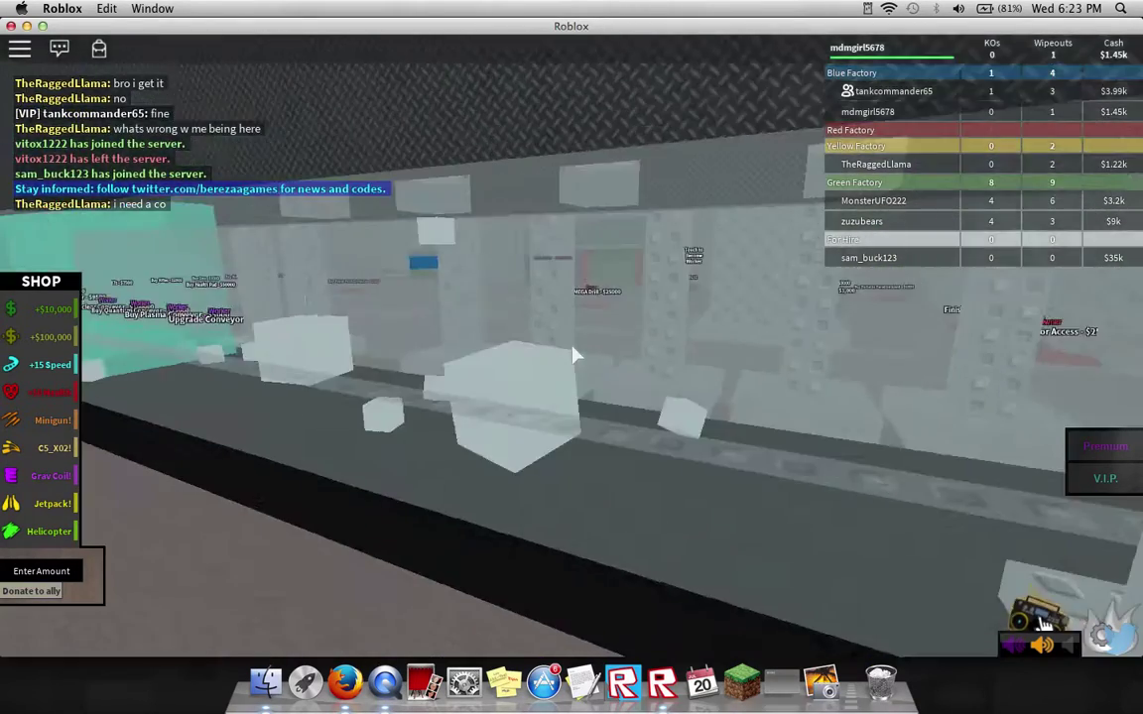
{"action": "key", "text": "w"}
{"action": "key", "text": "w"}
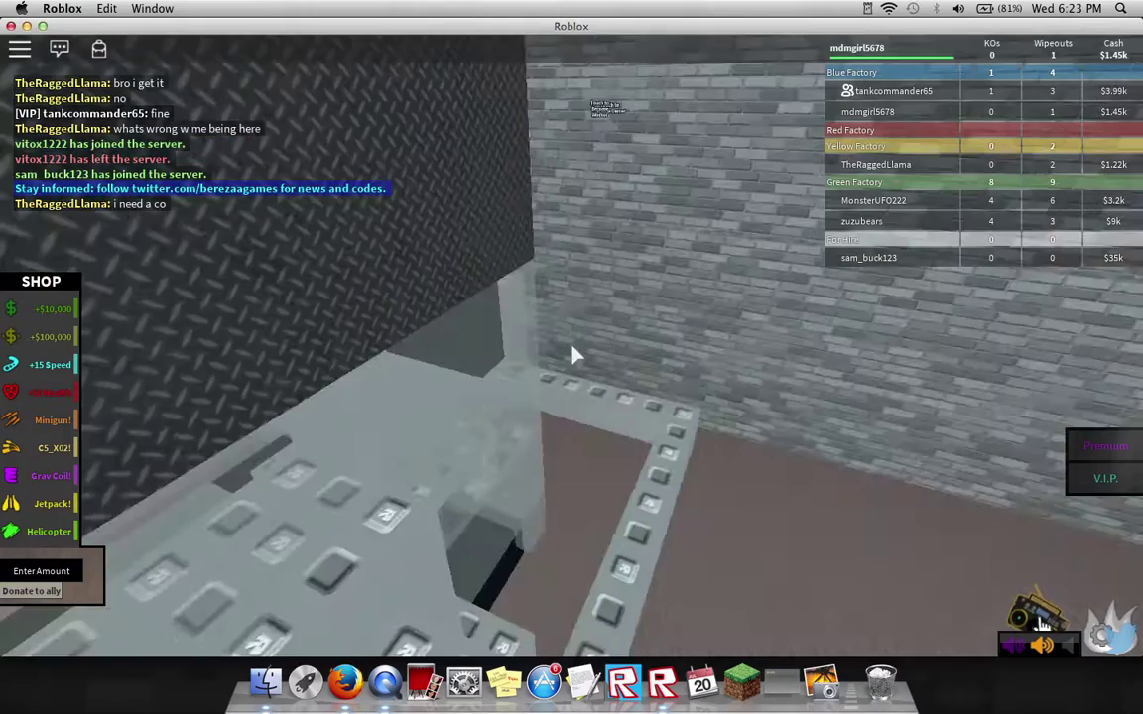
{"action": "key", "text": "w"}
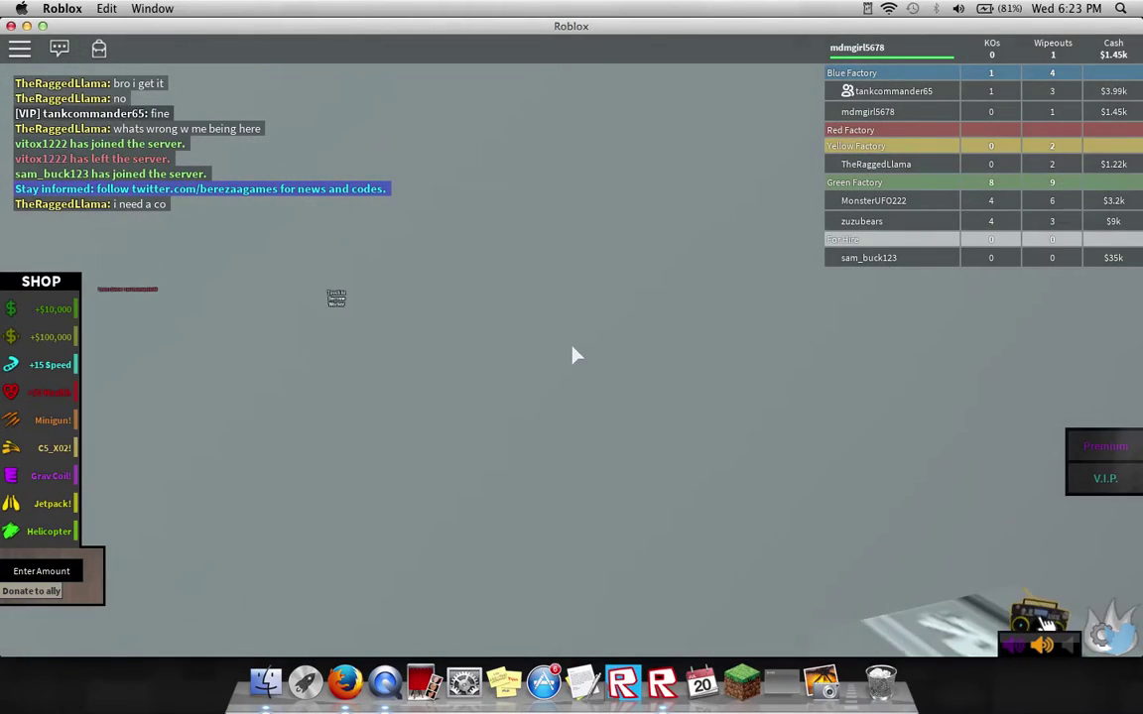
{"action": "key", "text": "s"}
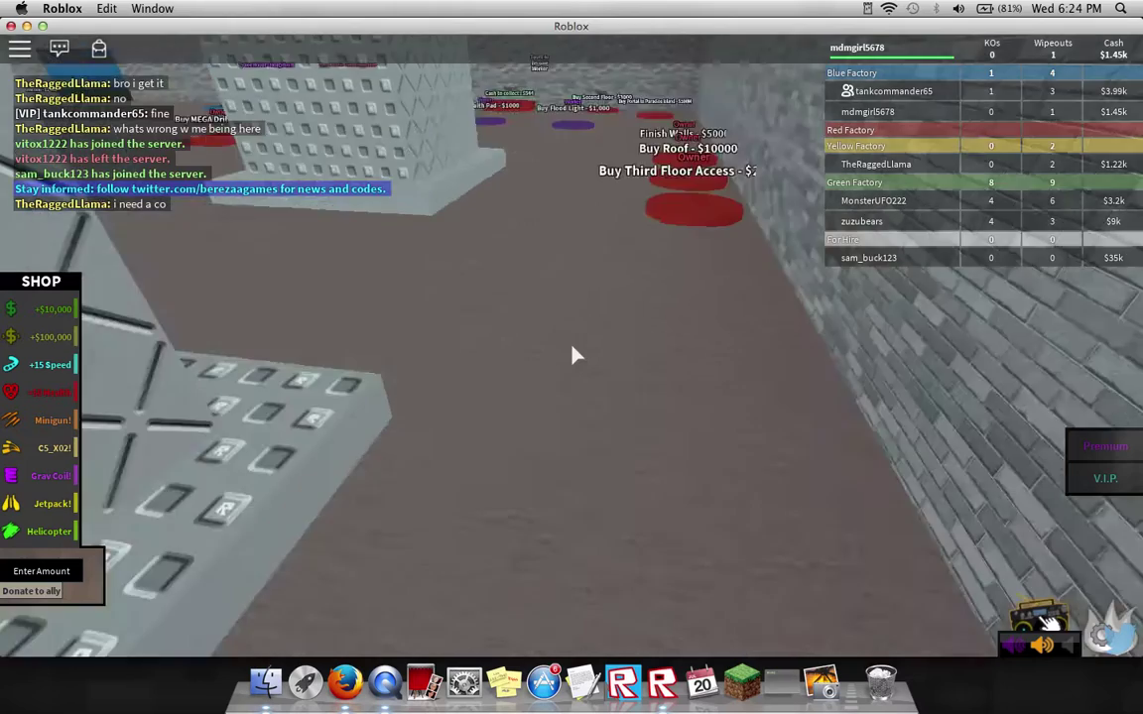
{"action": "key", "text": "w"}
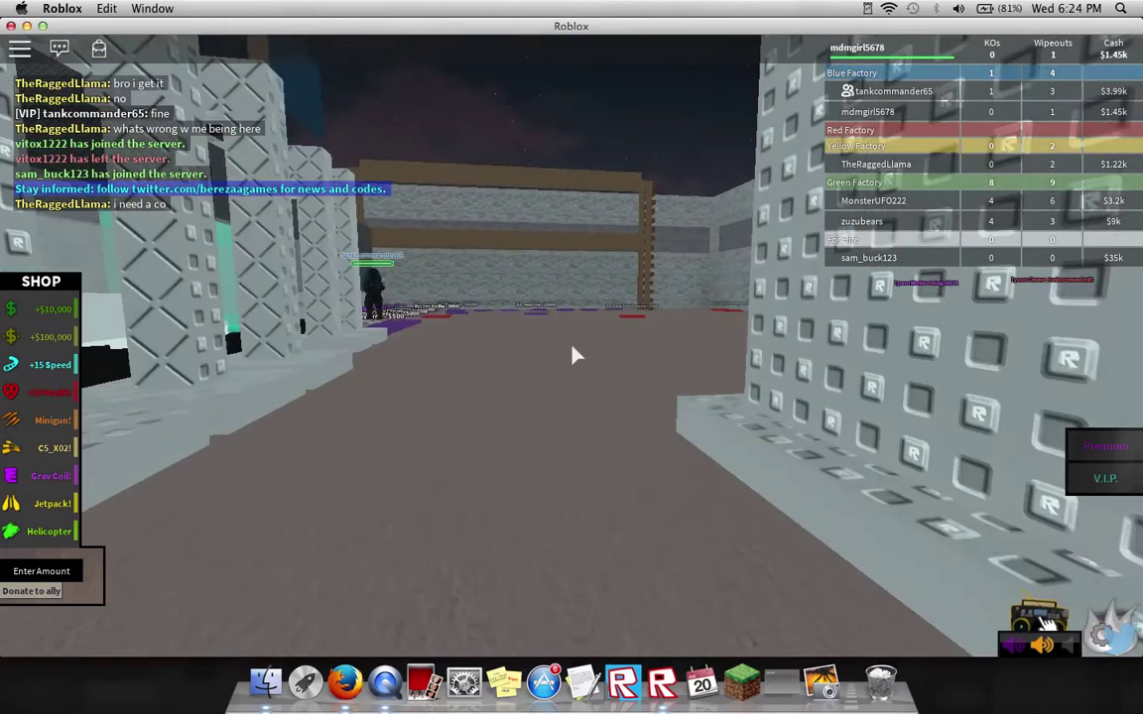
{"action": "key", "text": "w"}
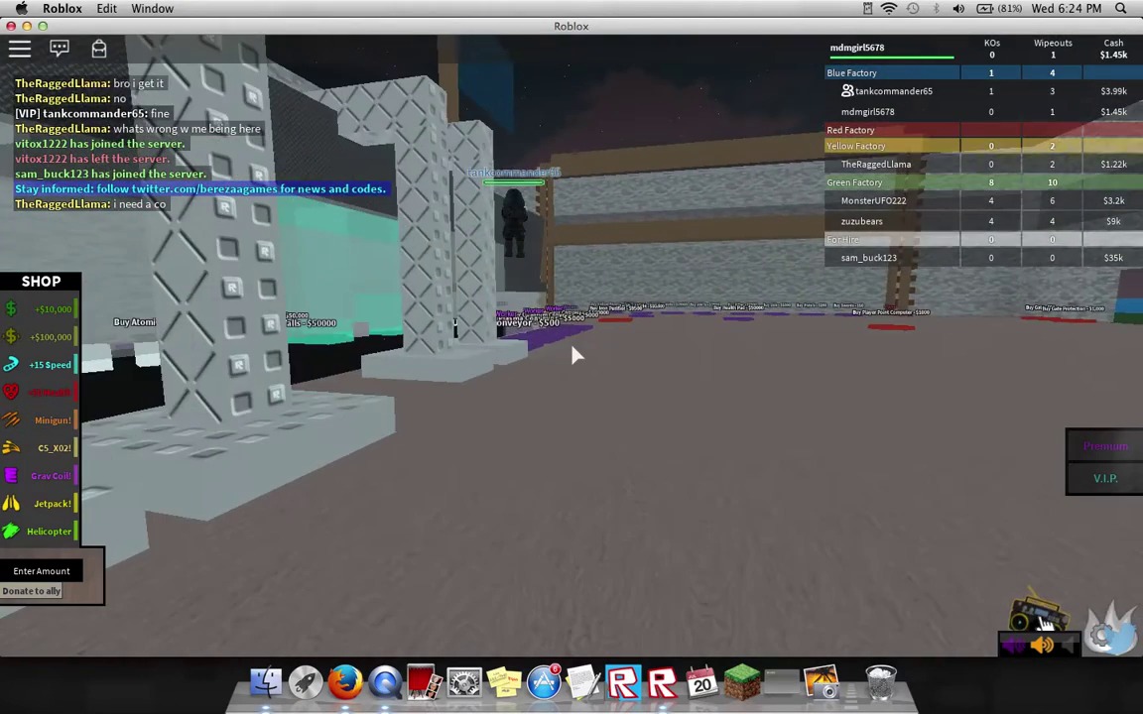
{"action": "key", "text": "w"}
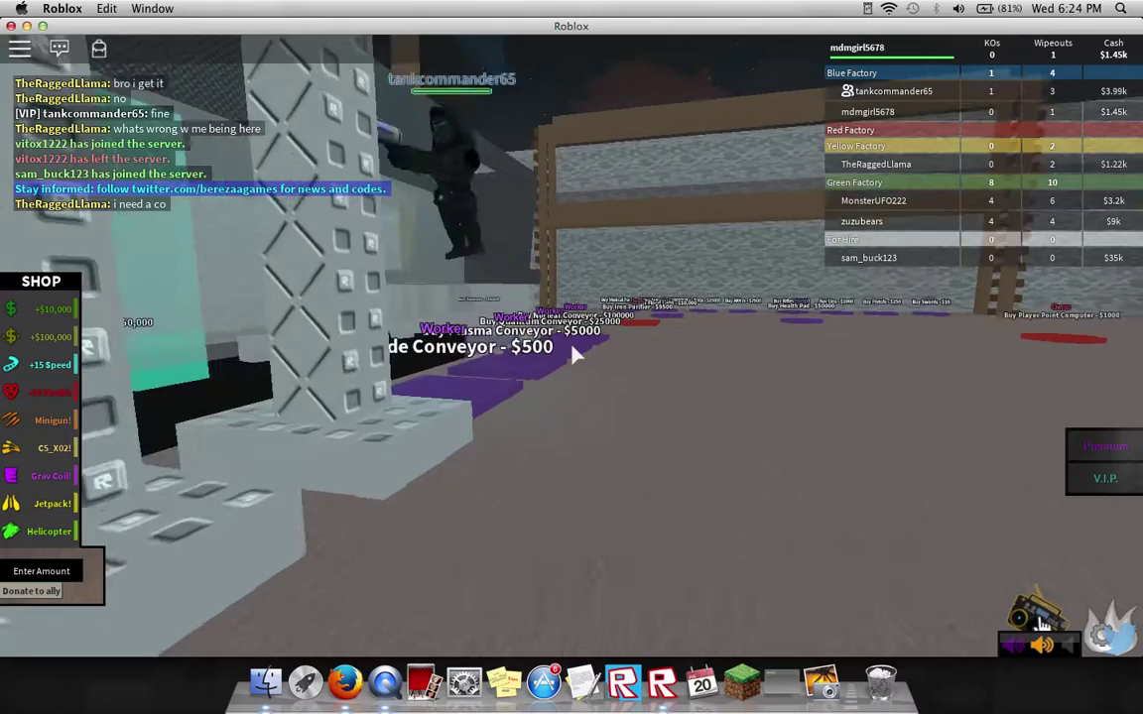
{"action": "key", "text": "w"}
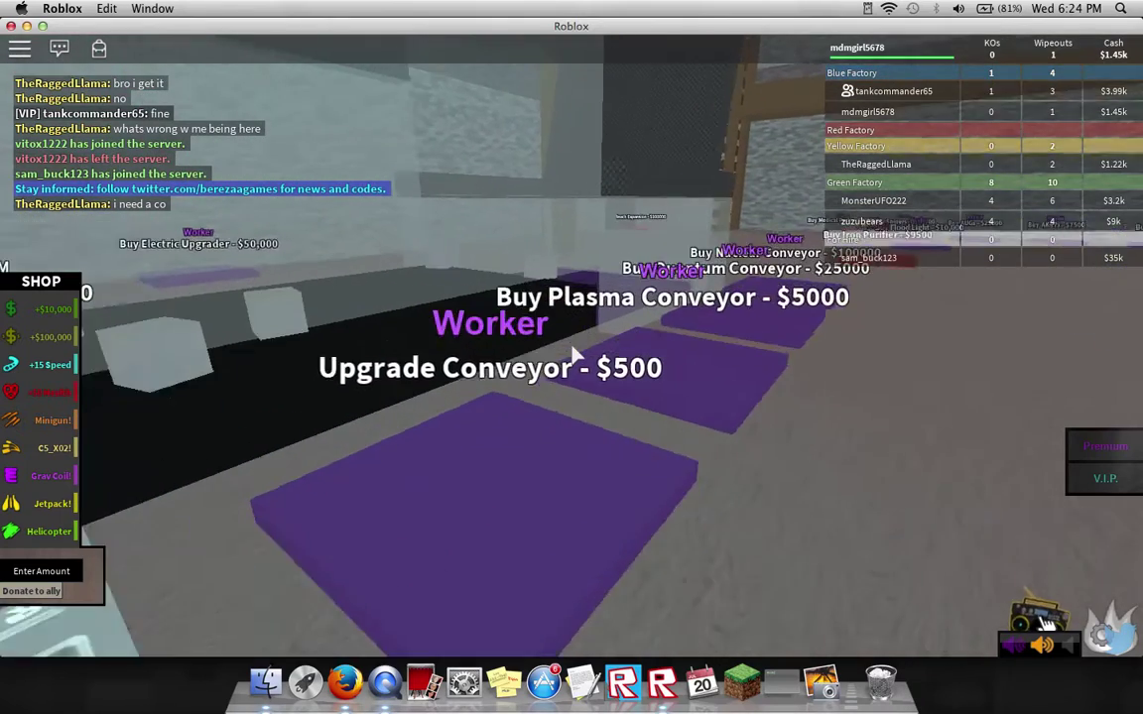
{"action": "key", "text": "s"}
{"action": "key", "text": "Left"}
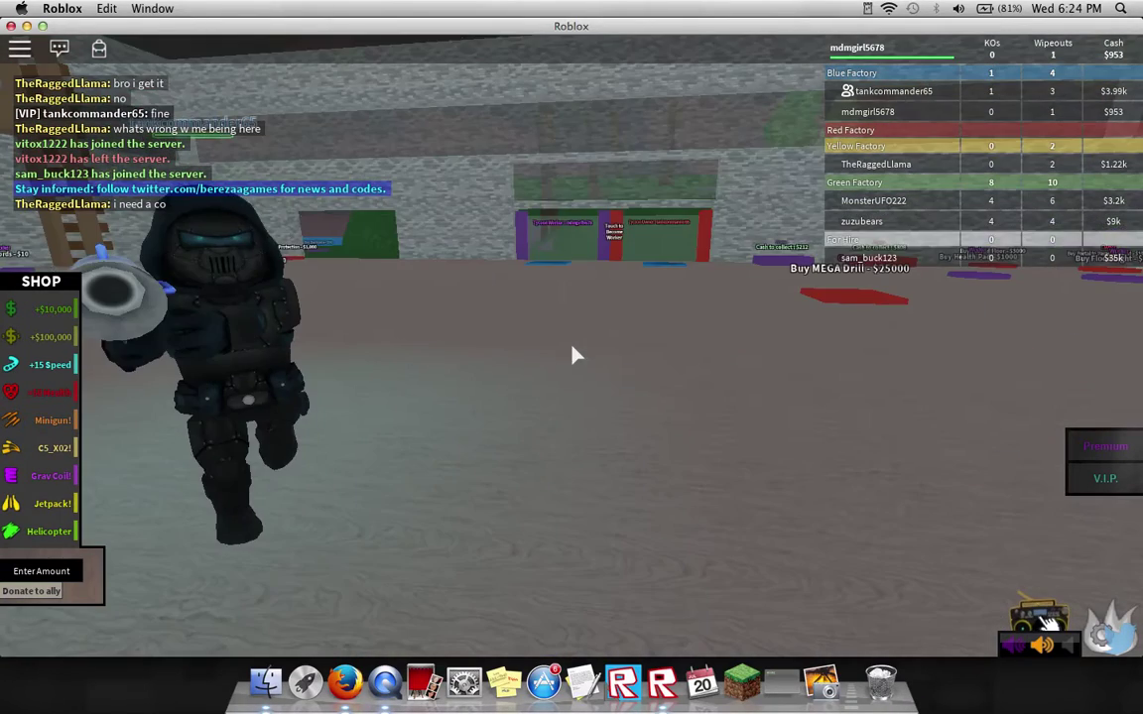
Step: Equip the blaster, fire it skyward, then collect the worker's cash, raising cash to $1.32k
{"action": "key", "text": "1"}
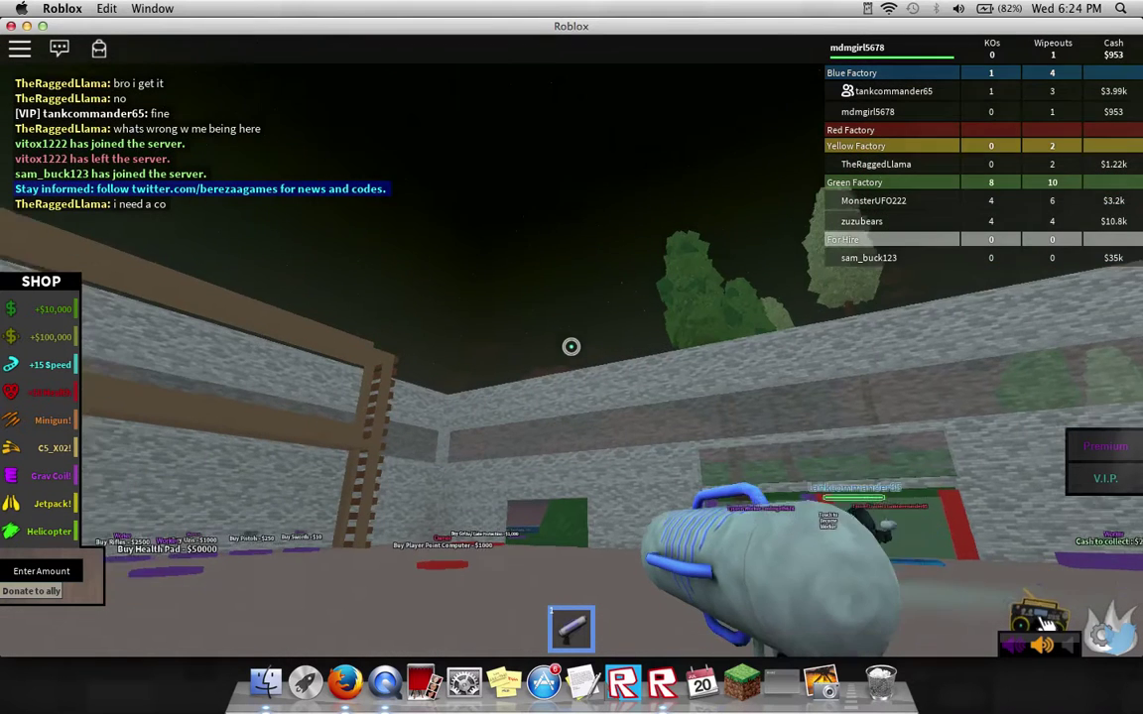
{"action": "left_click", "coordinate": [571, 346]}
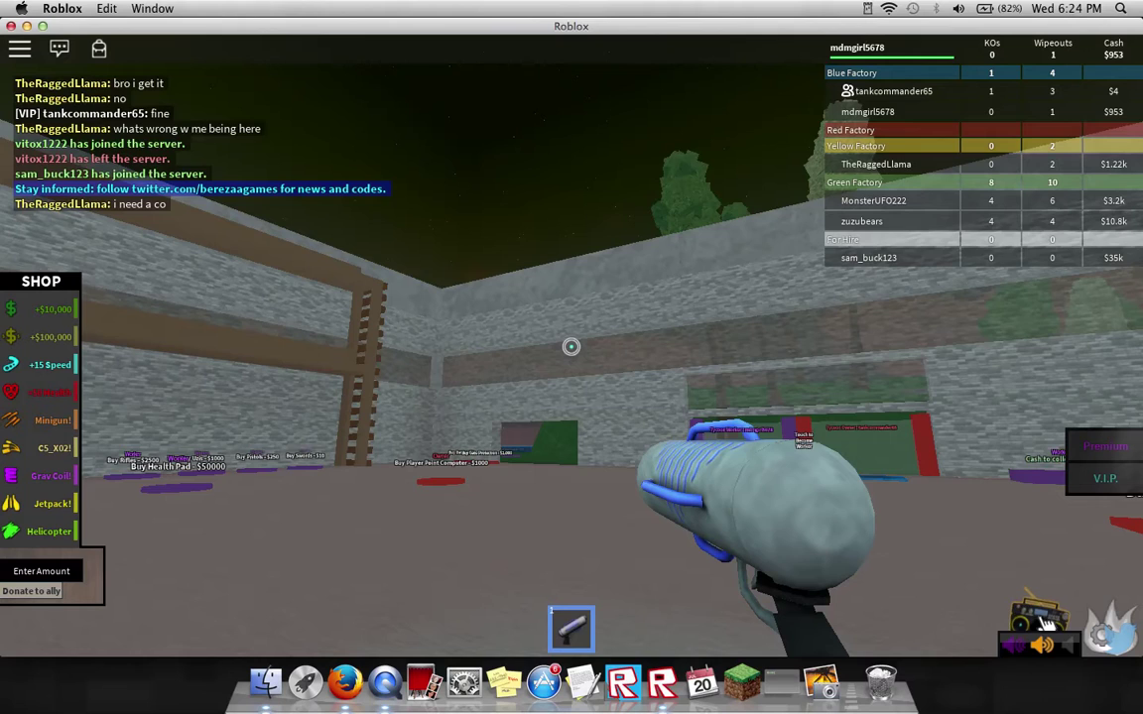
{"action": "key", "text": "w"}
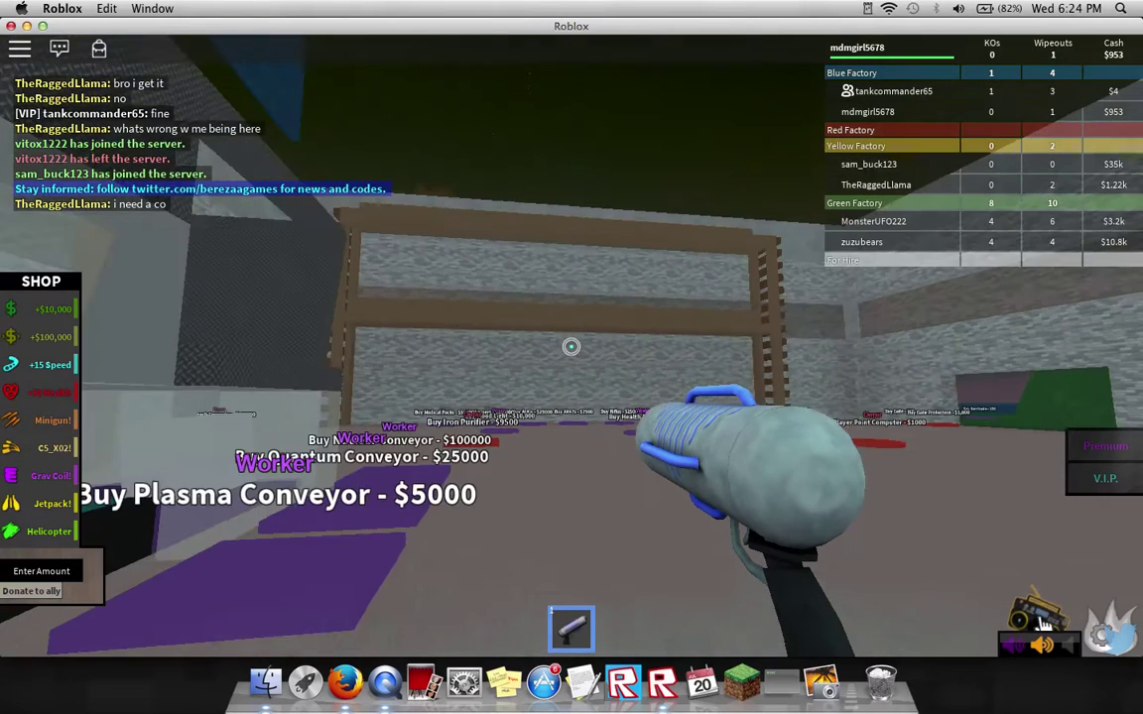
{"action": "key", "text": "w"}
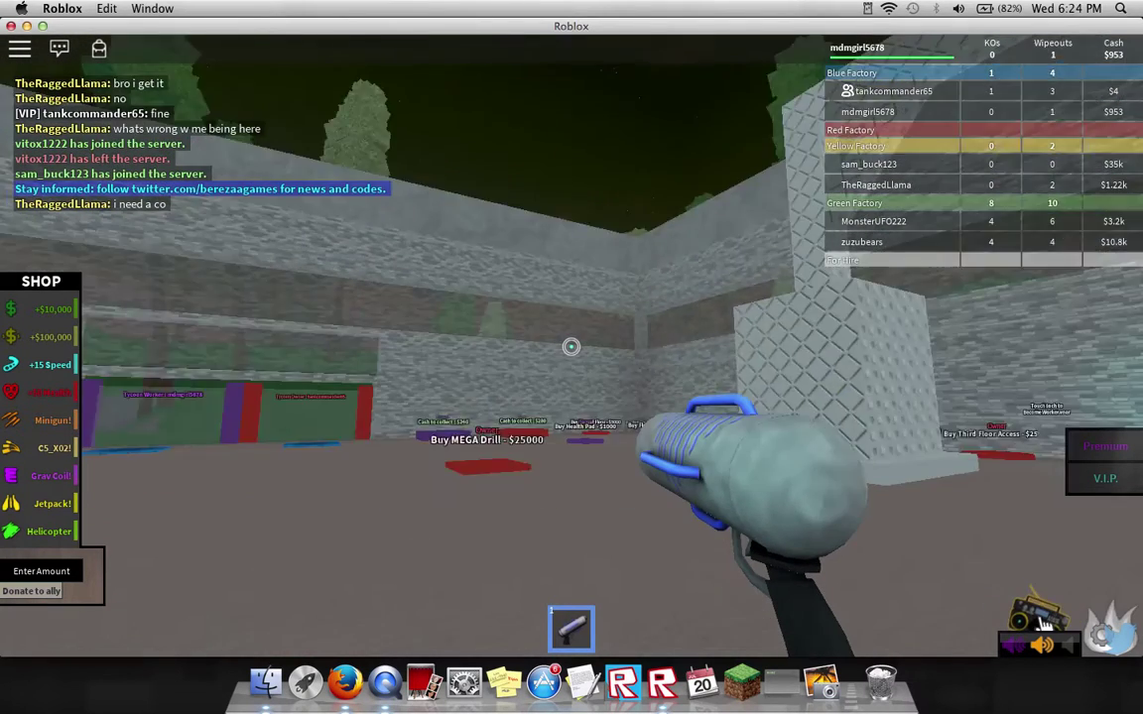
{"action": "key", "text": "w"}
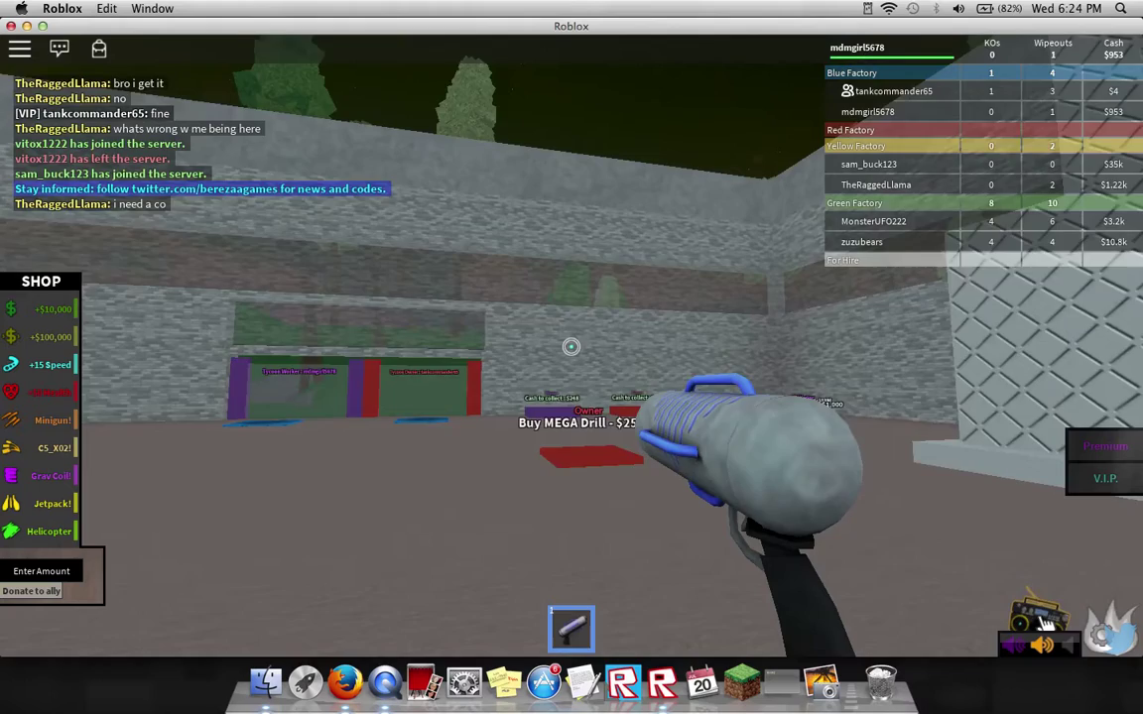
{"action": "key", "text": "w"}
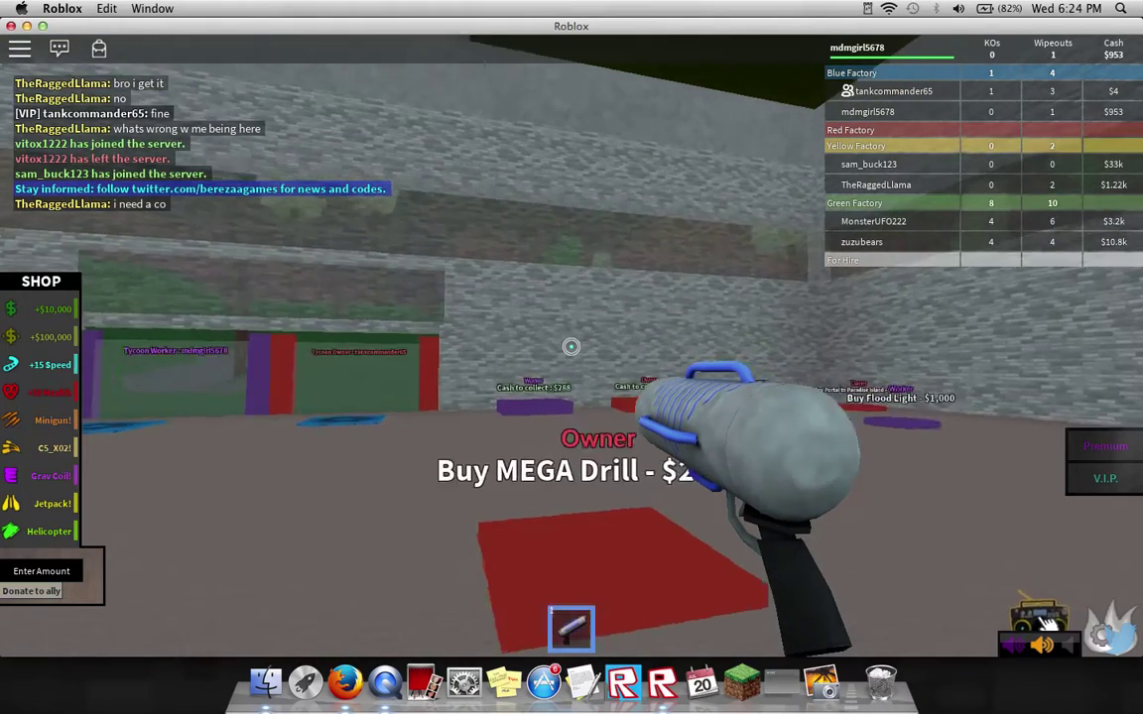
{"action": "key", "text": "w"}
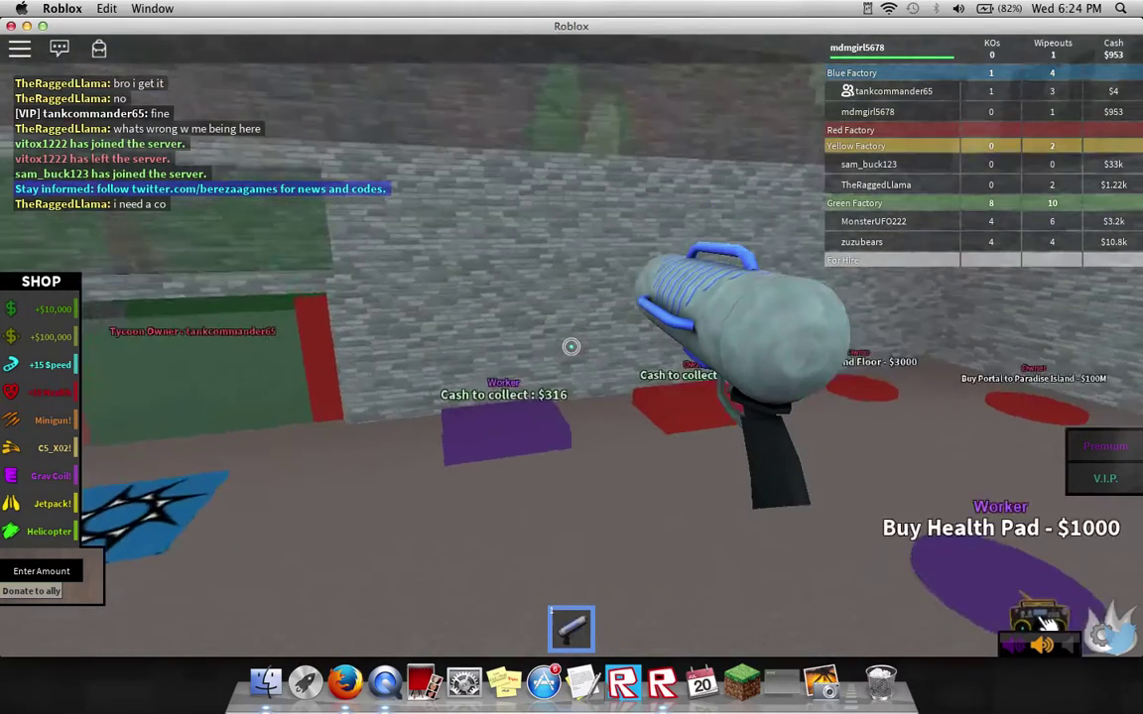
{"action": "key", "text": "w"}
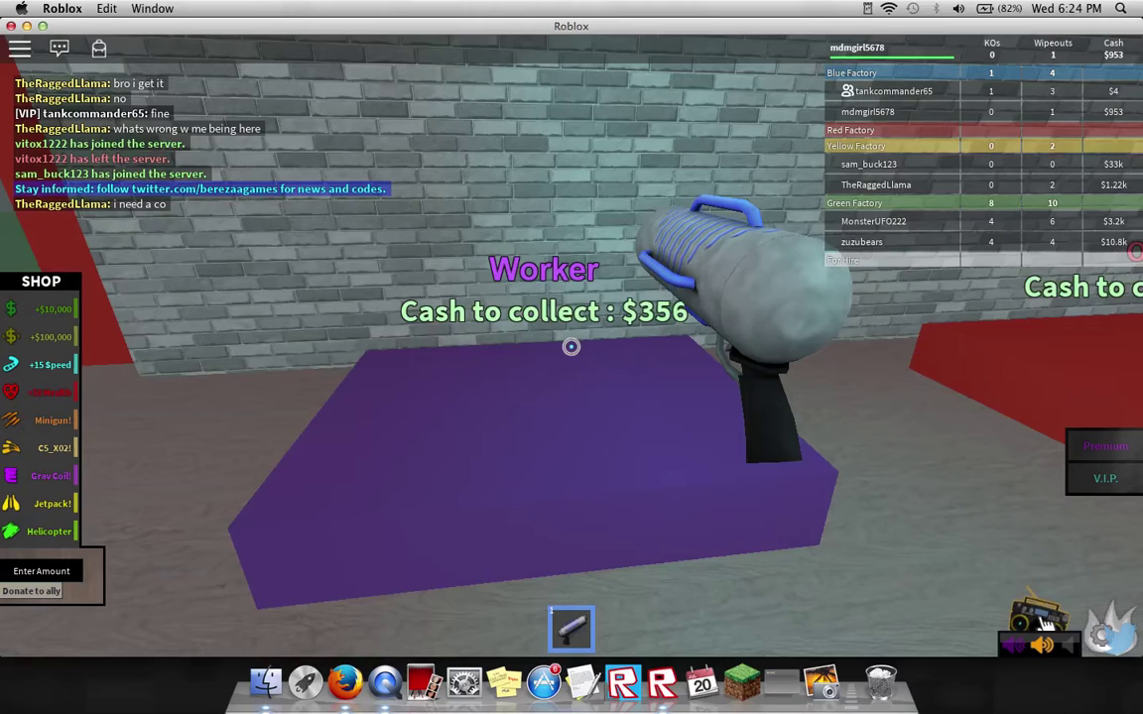
{"action": "key", "text": "w"}
Step: Walk back past the MEGA Drill pad and over the purple conveyor pads
{"action": "key", "text": "w"}
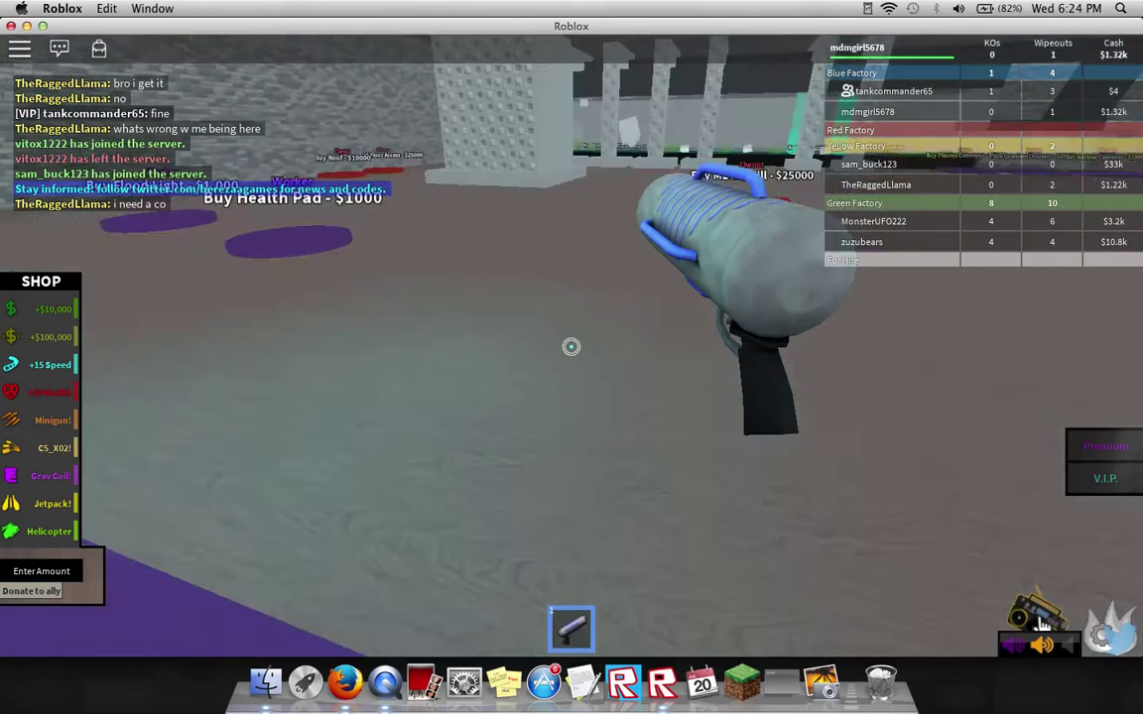
{"action": "key", "text": "w"}
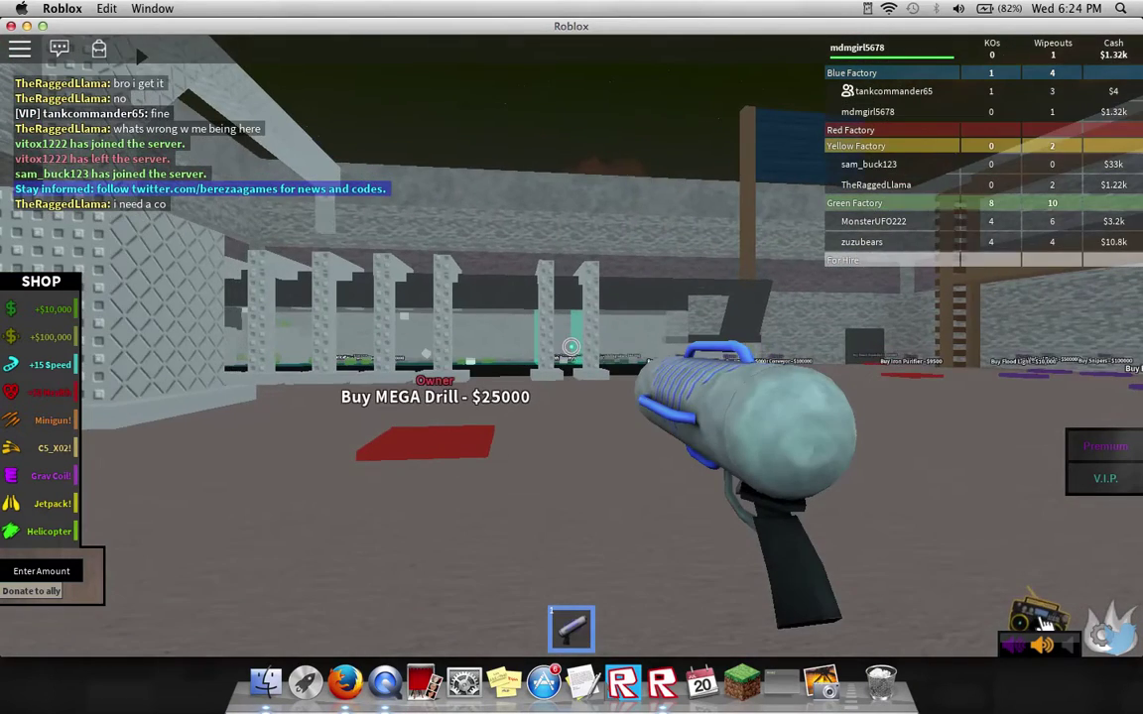
{"action": "key", "text": "w"}
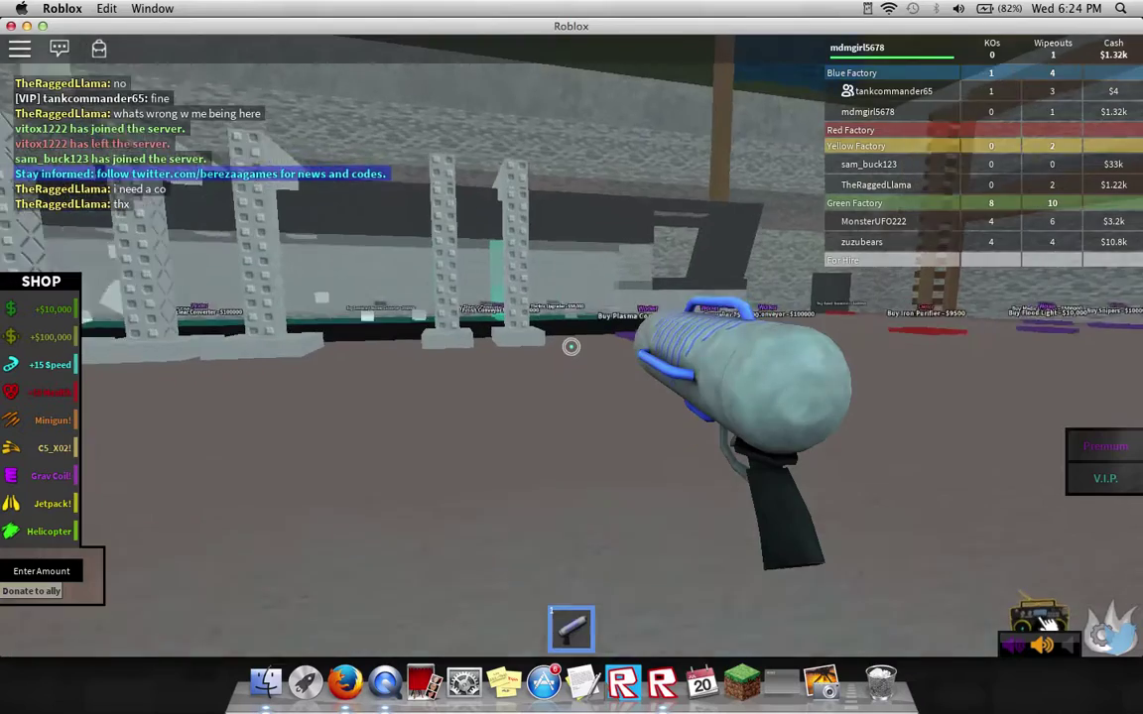
{"action": "key", "text": "w"}
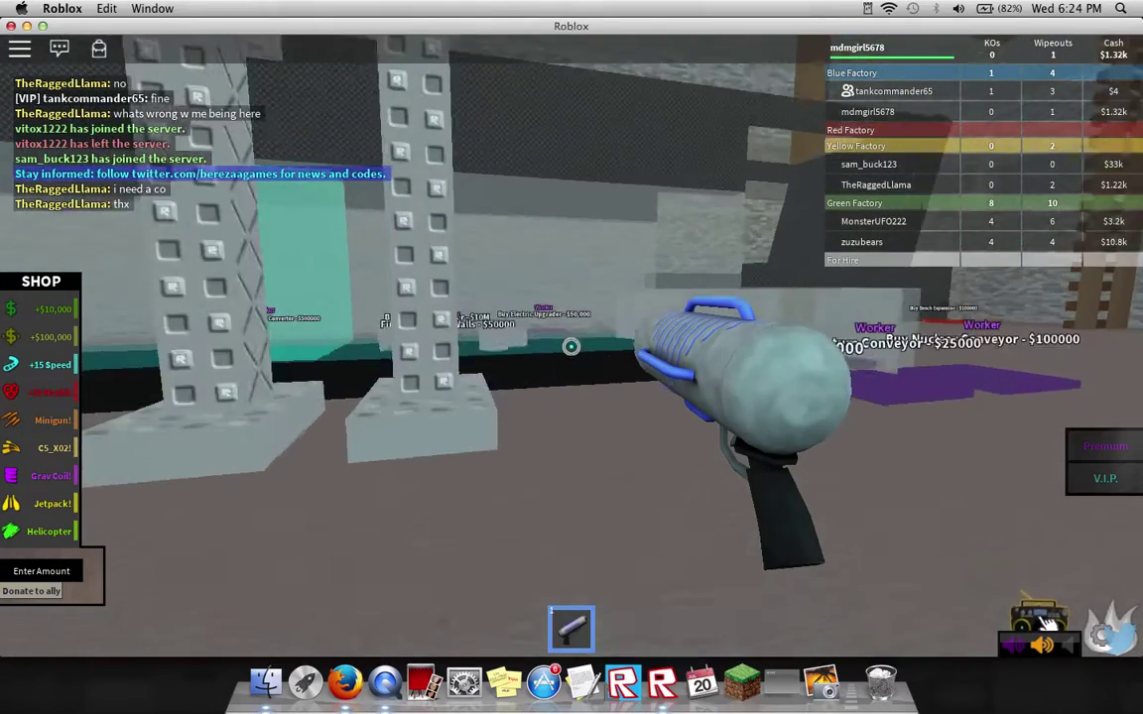
{"action": "key", "text": "w"}
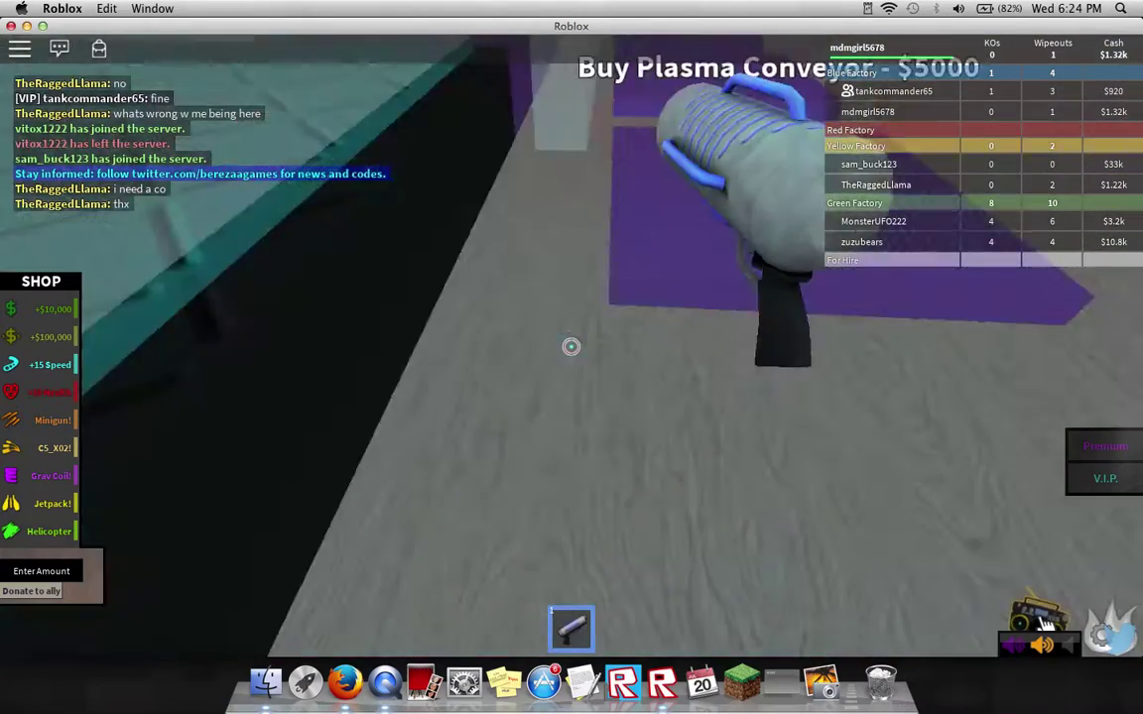
{"action": "key", "text": "w"}
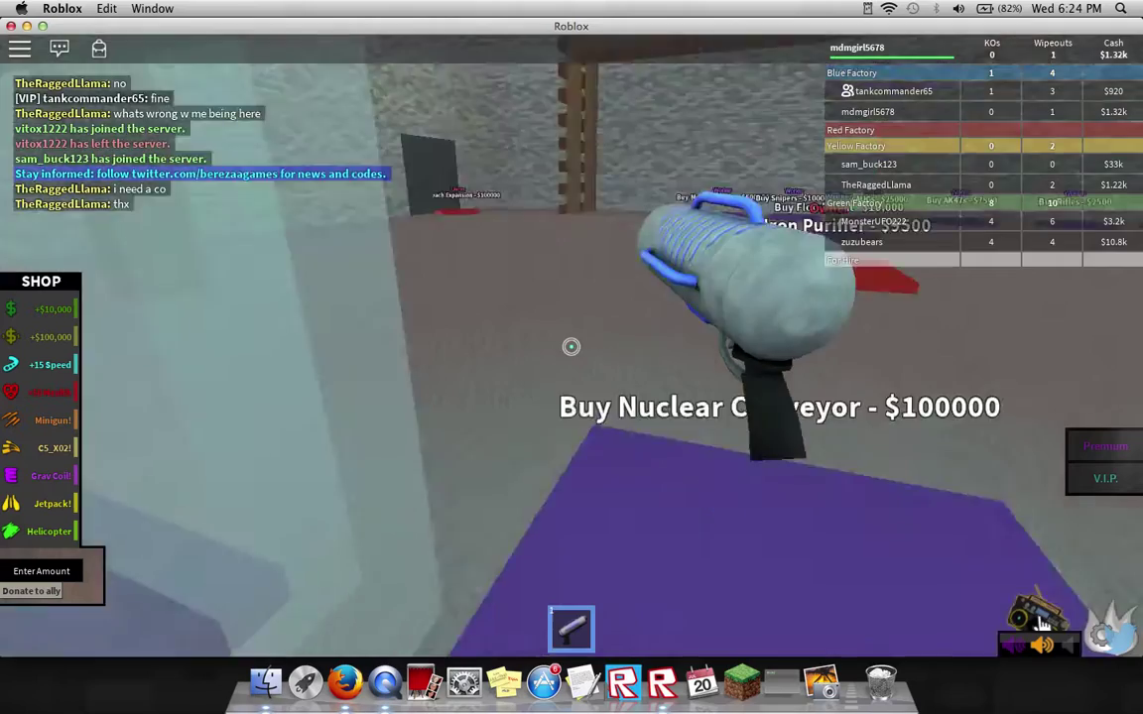
{"action": "key", "text": "w"}
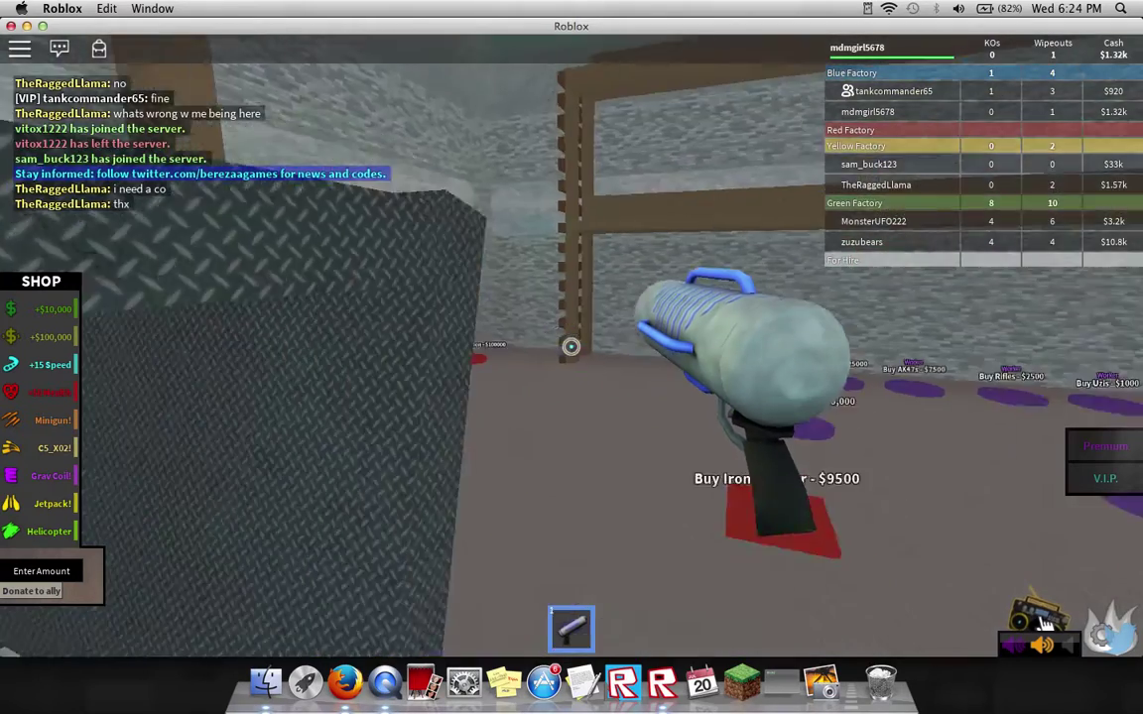
{"action": "key", "text": "w"}
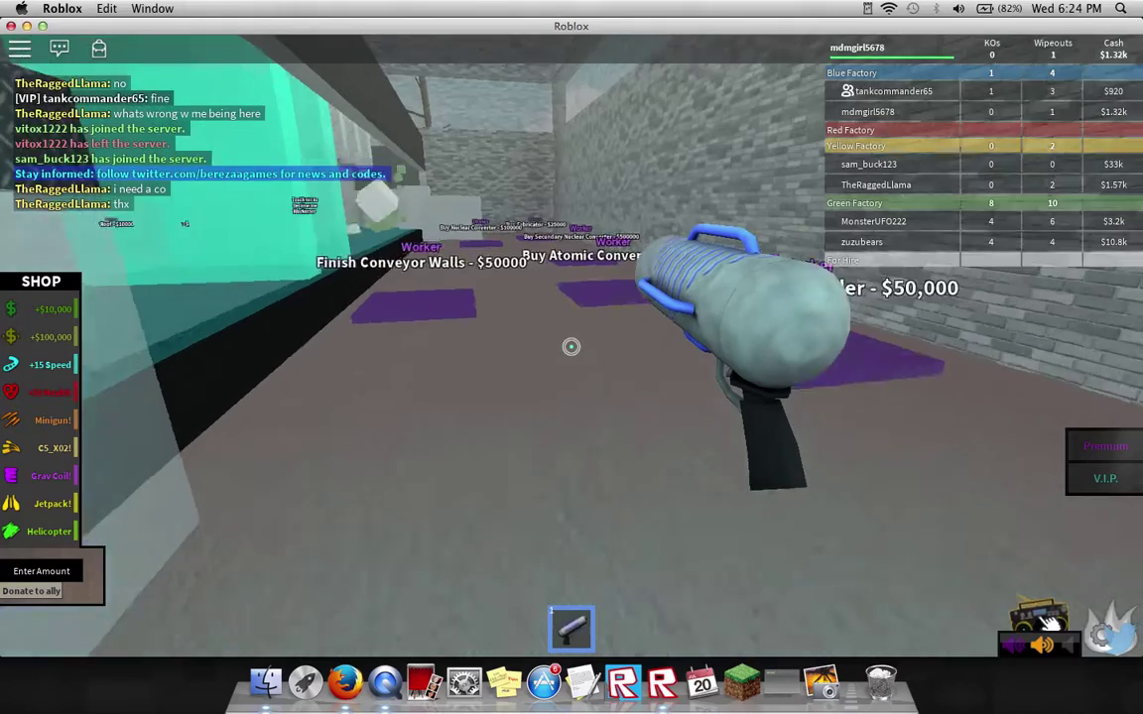
Step: Walk past the Secondary Nuclear Converter and Fabricator pads to the Buy Health Pad pad
{"action": "key", "text": "w"}
{"action": "key", "text": "w"}
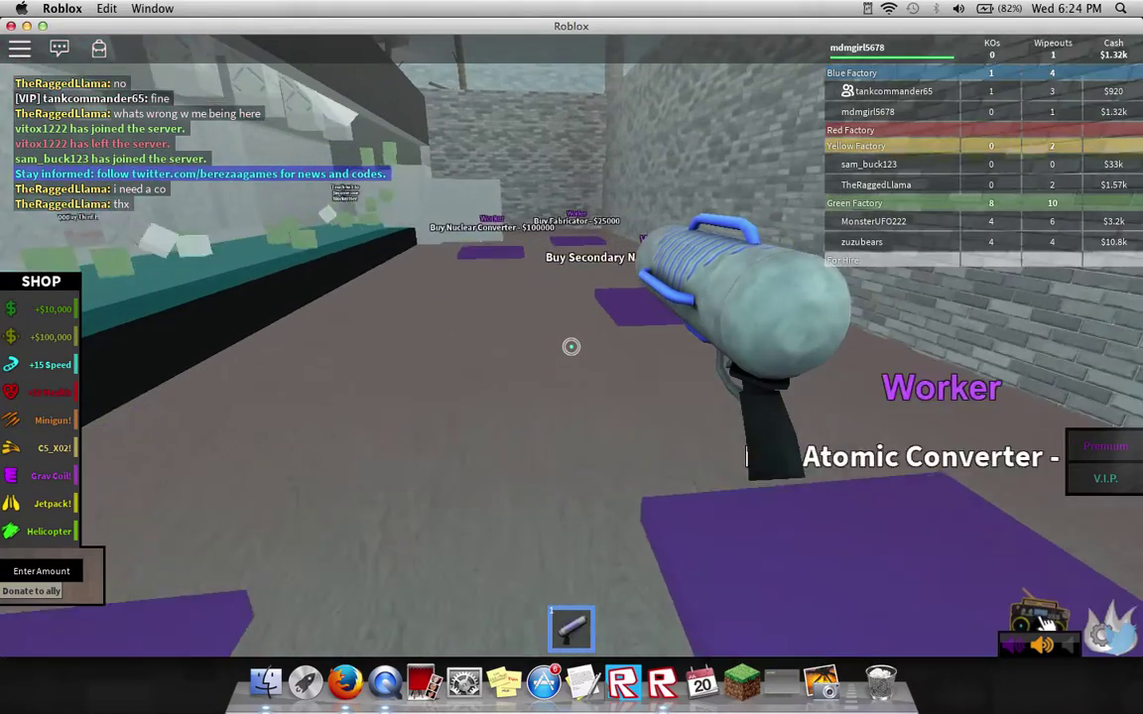
{"action": "key", "text": "w"}
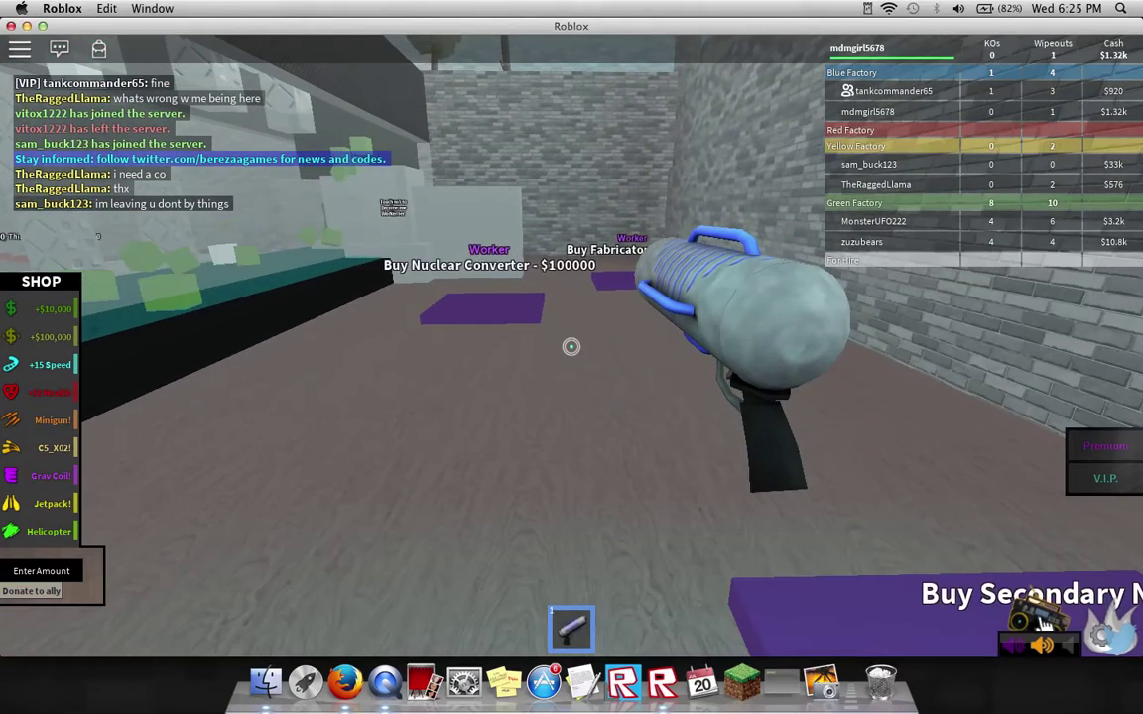
{"action": "key", "text": "w"}
{"action": "key", "text": "w"}
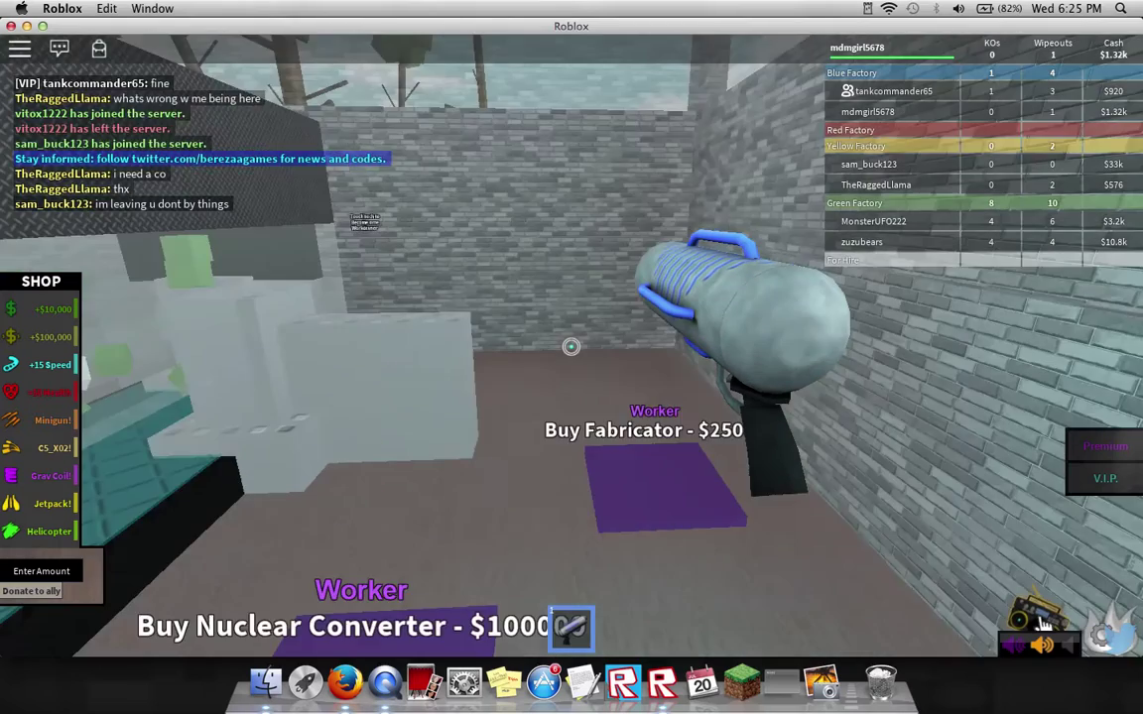
{"action": "key", "text": "w"}
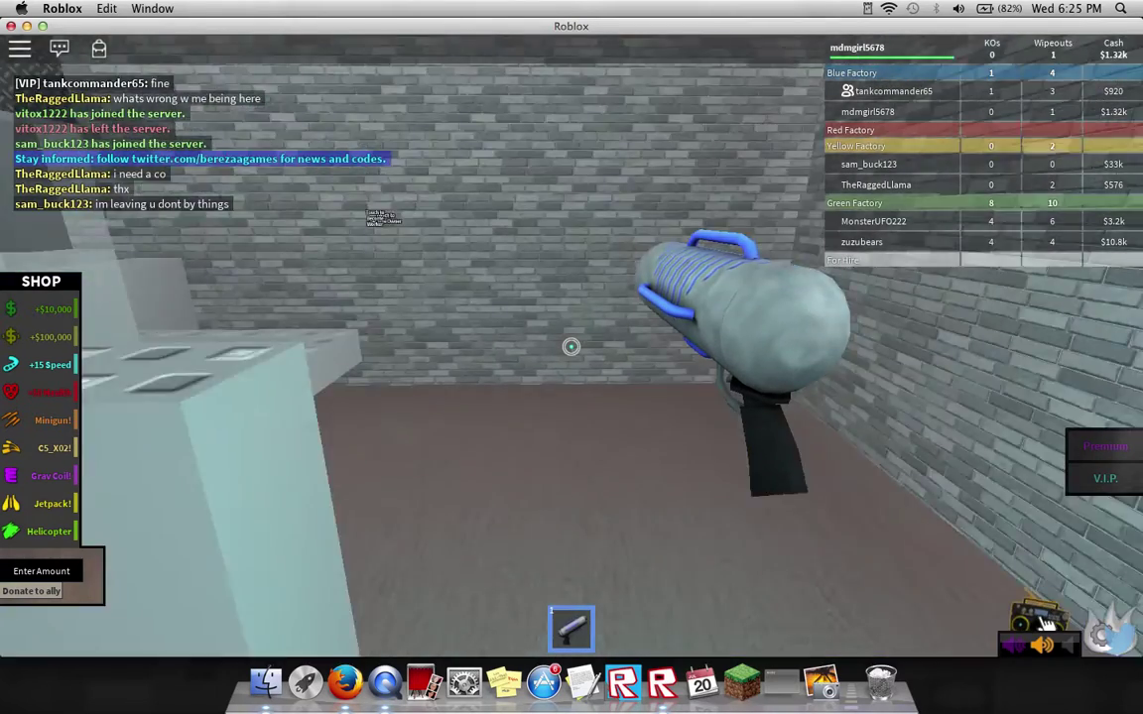
{"action": "key", "text": "w"}
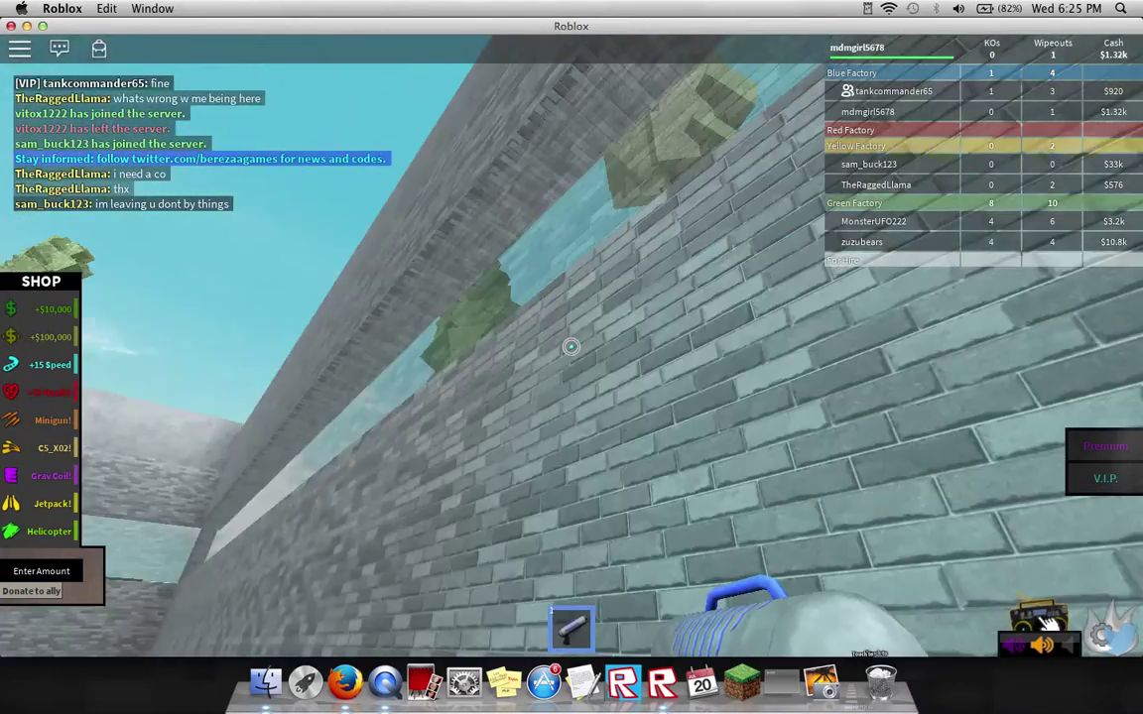
{"action": "key", "text": "w"}
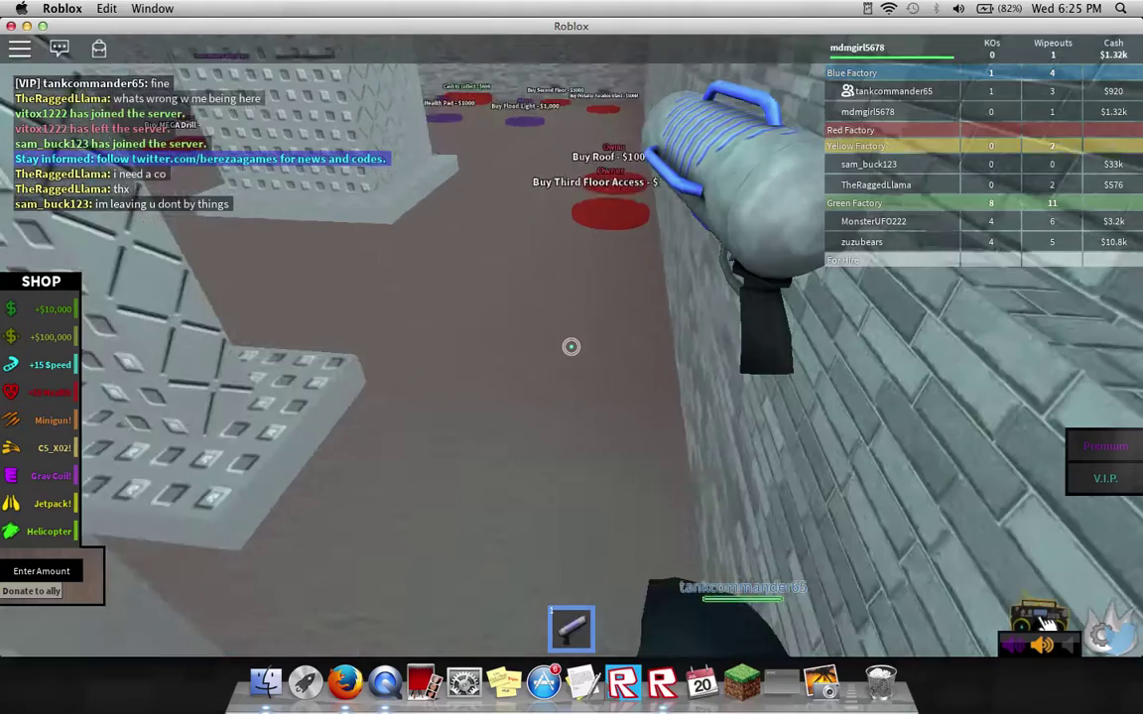
{"action": "key", "text": "w"}
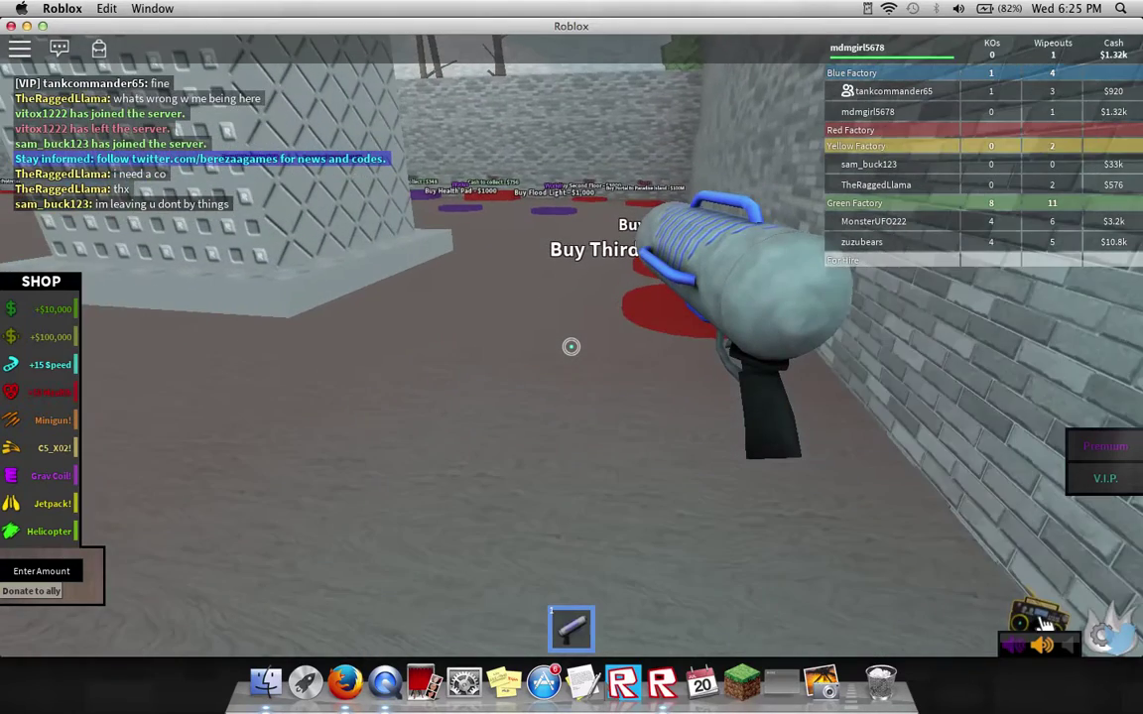
{"action": "key", "text": "w"}
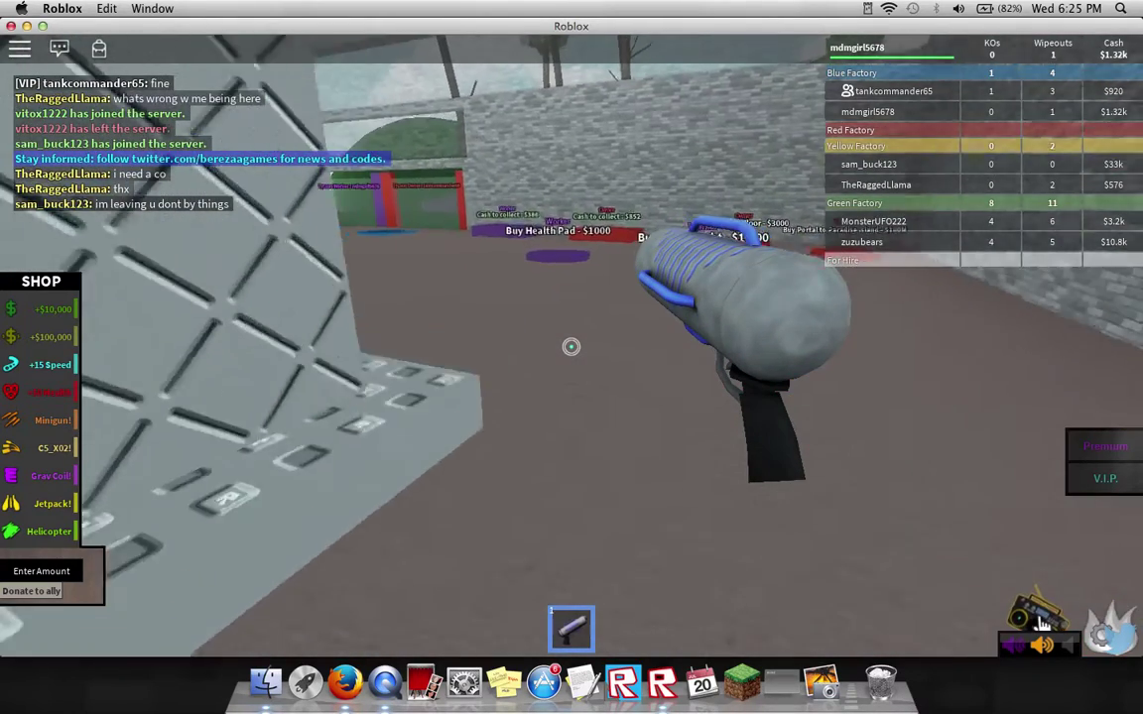
{"action": "key", "text": "w"}
{"action": "key", "text": "w"}
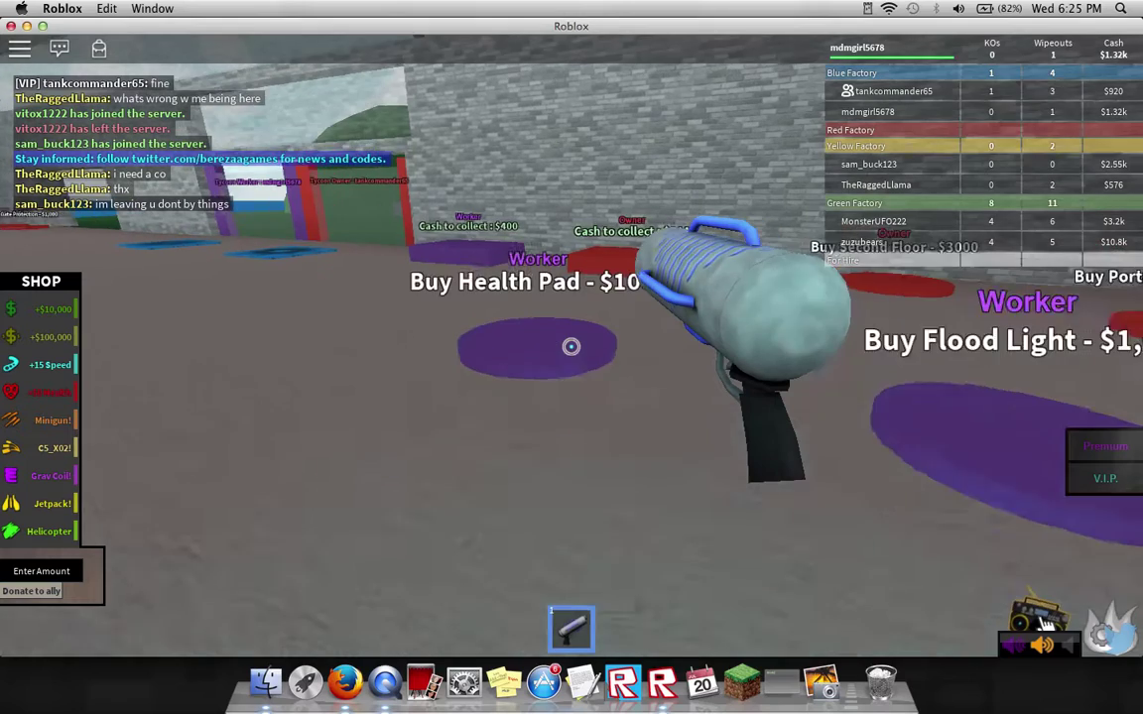
{"action": "key", "text": "w"}
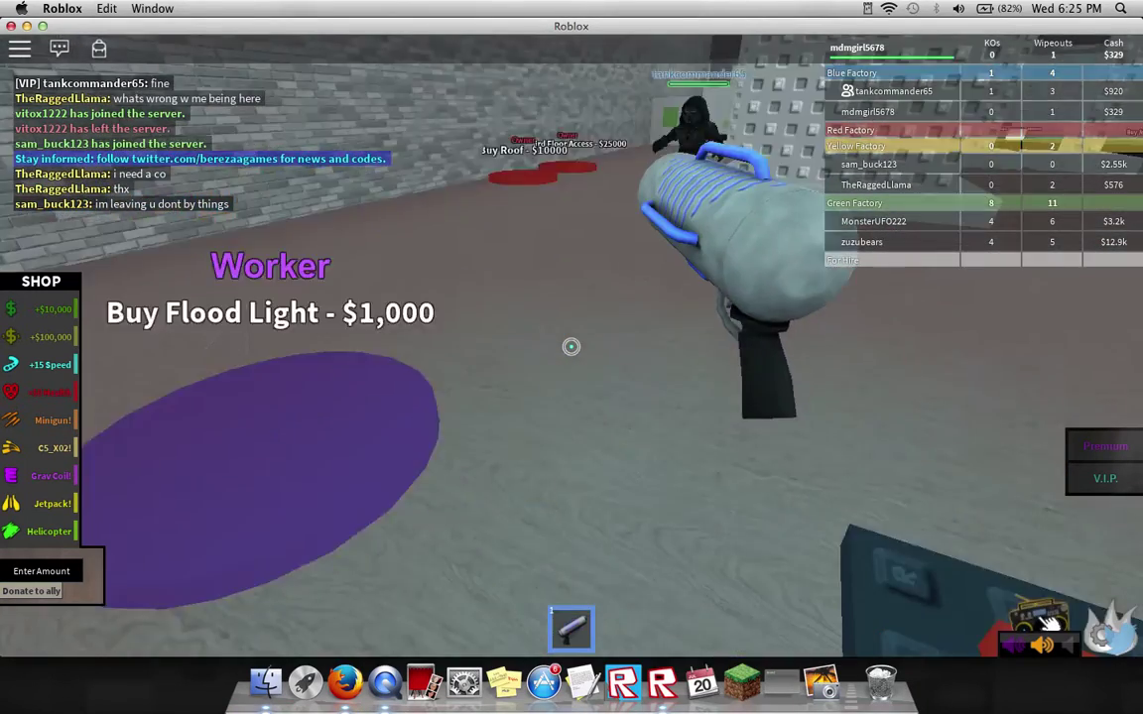
Step: After the $1000 Health Pad purchase, unequip the gun and walk toward the back machine
{"action": "key", "text": "1"}
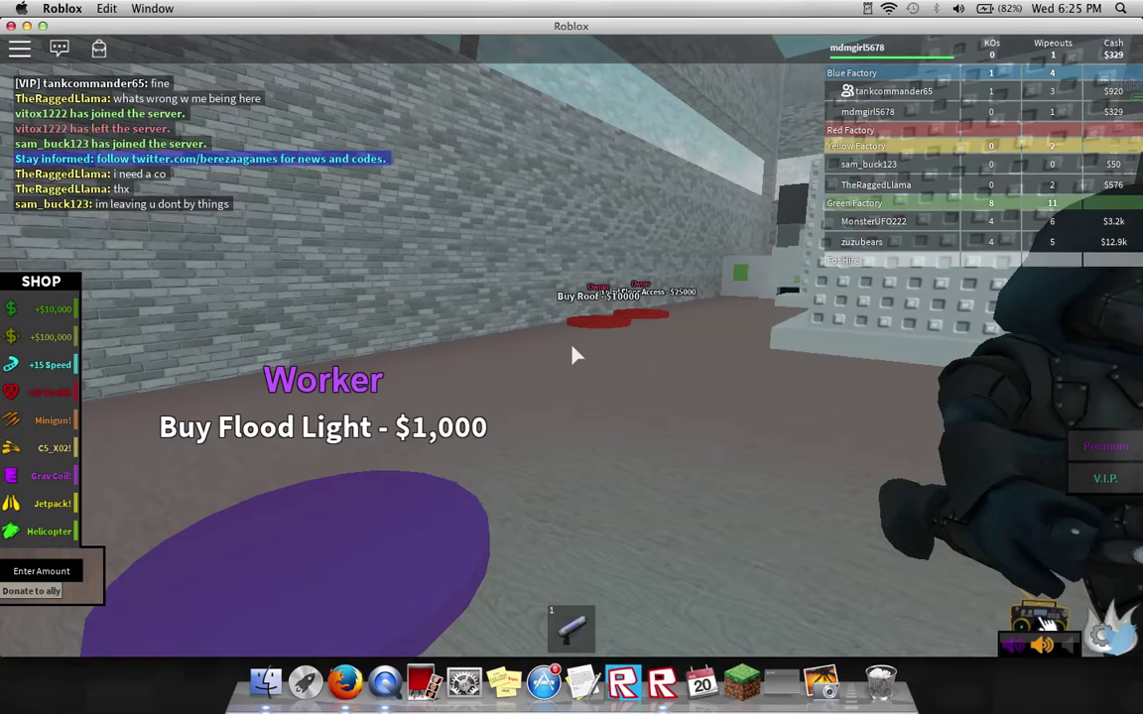
{"action": "key", "text": "w"}
{"action": "key", "text": "w"}
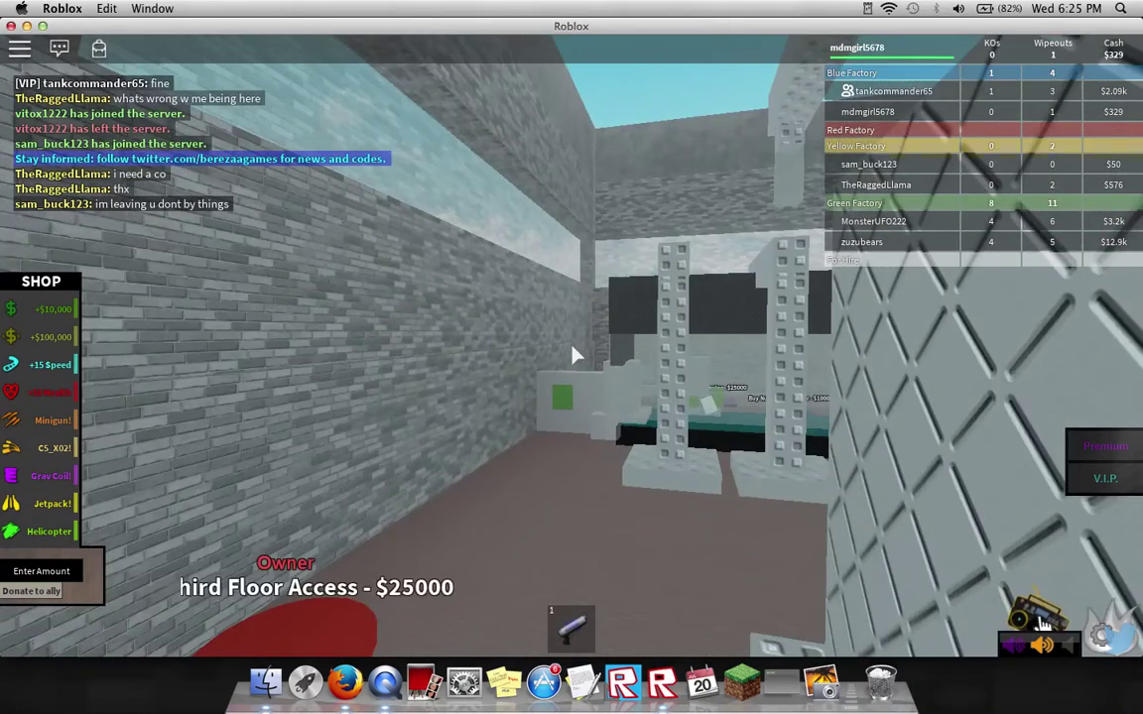
{"action": "key", "text": "w"}
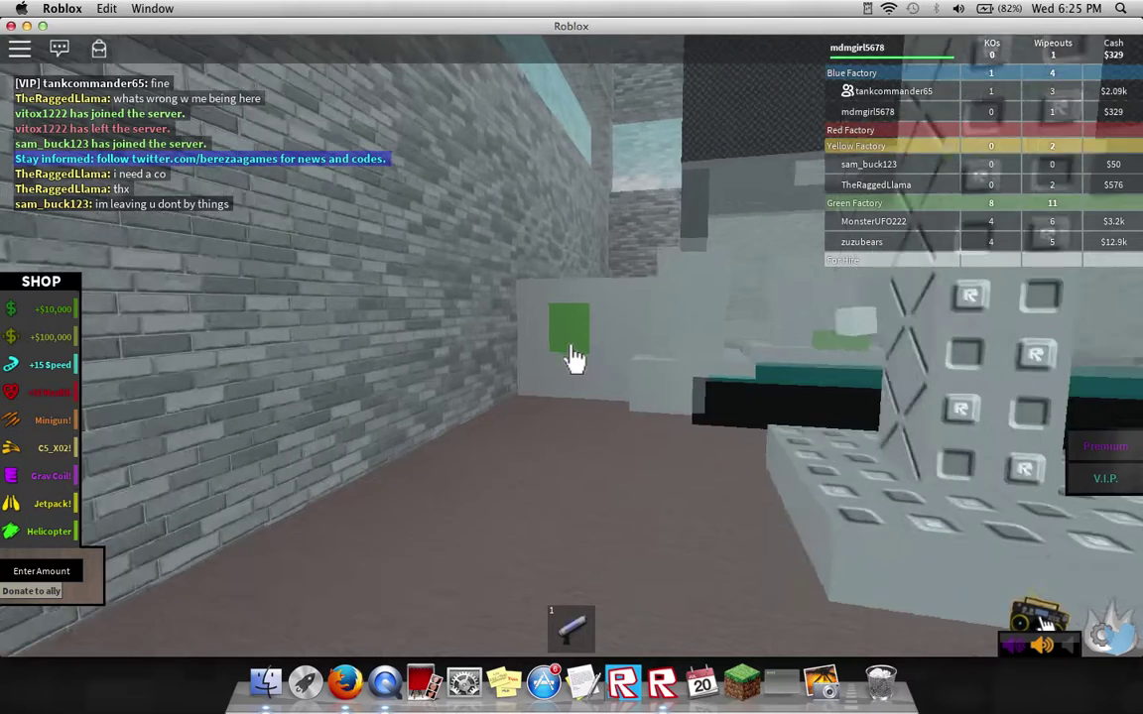
Step: Walk right up to the machine's green square, wait, then turn back toward the factory floor
{"action": "key", "text": "w"}
{"action": "key", "text": "w"}
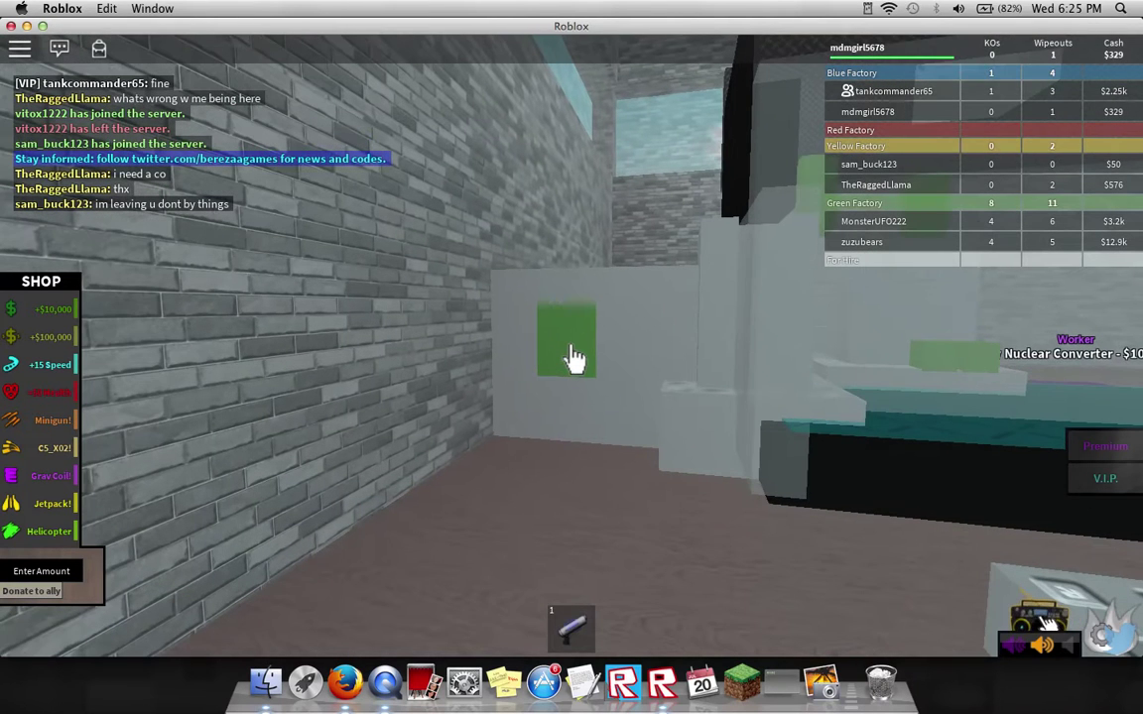
{"action": "key", "text": "w"}
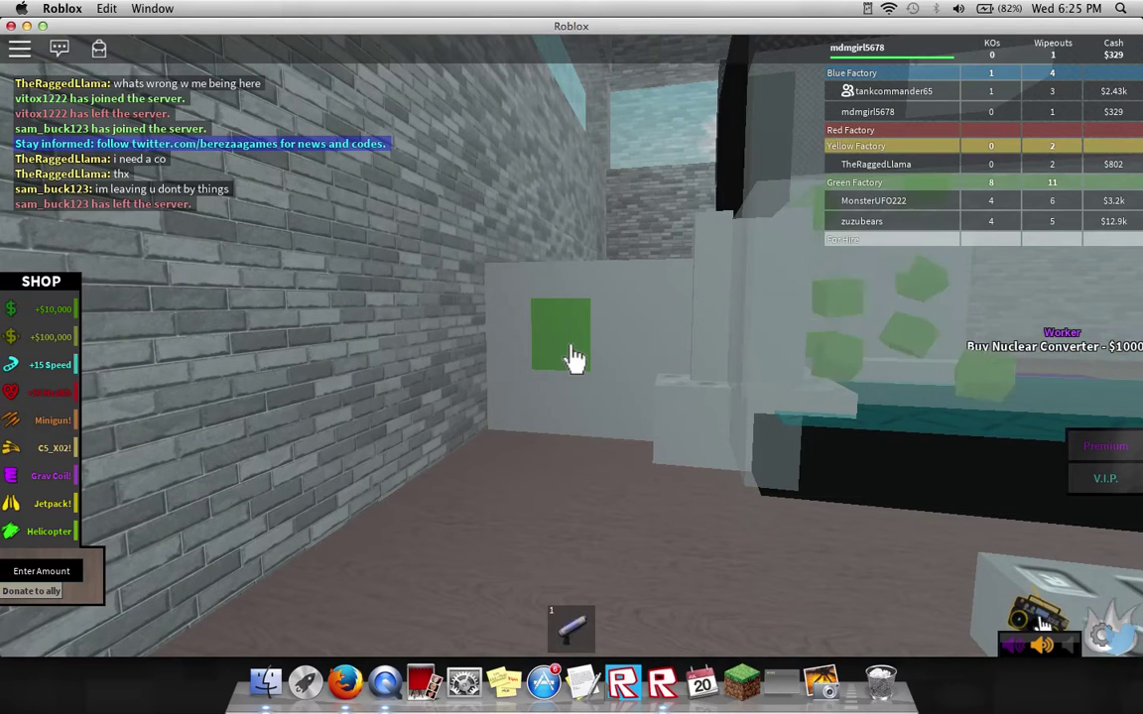
{"action": "key", "text": "s"}
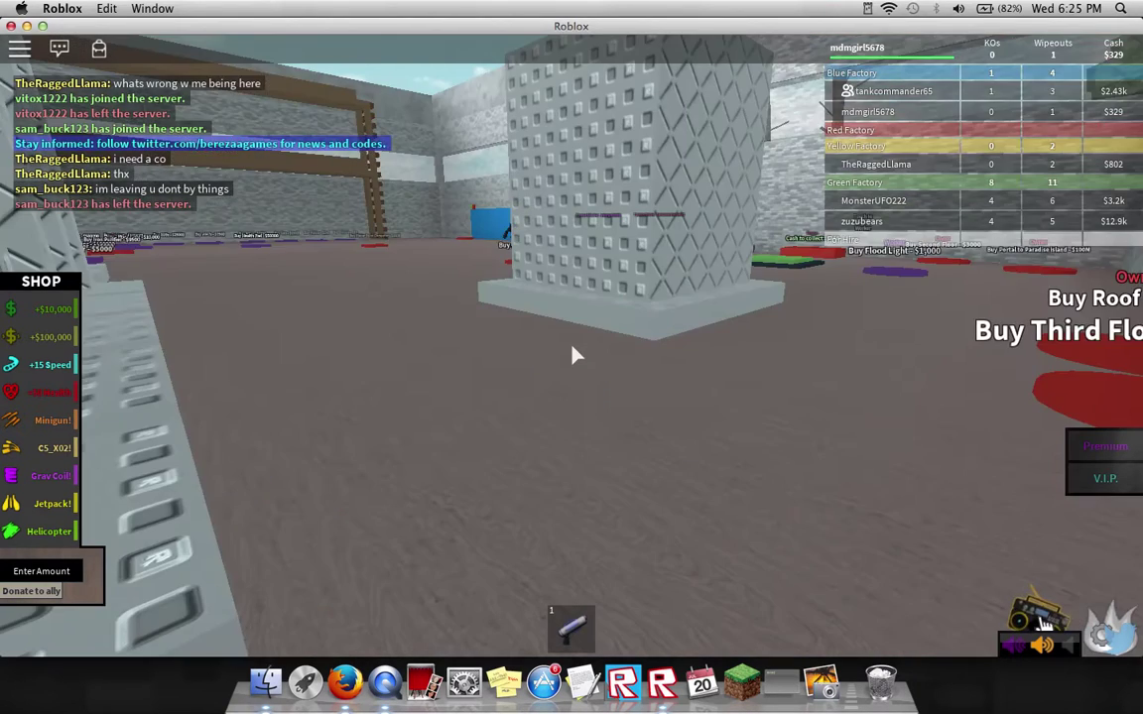
Step: Walk past the red owner pad onto the purple Worker pad to collect its cash
{"action": "key", "text": "w"}
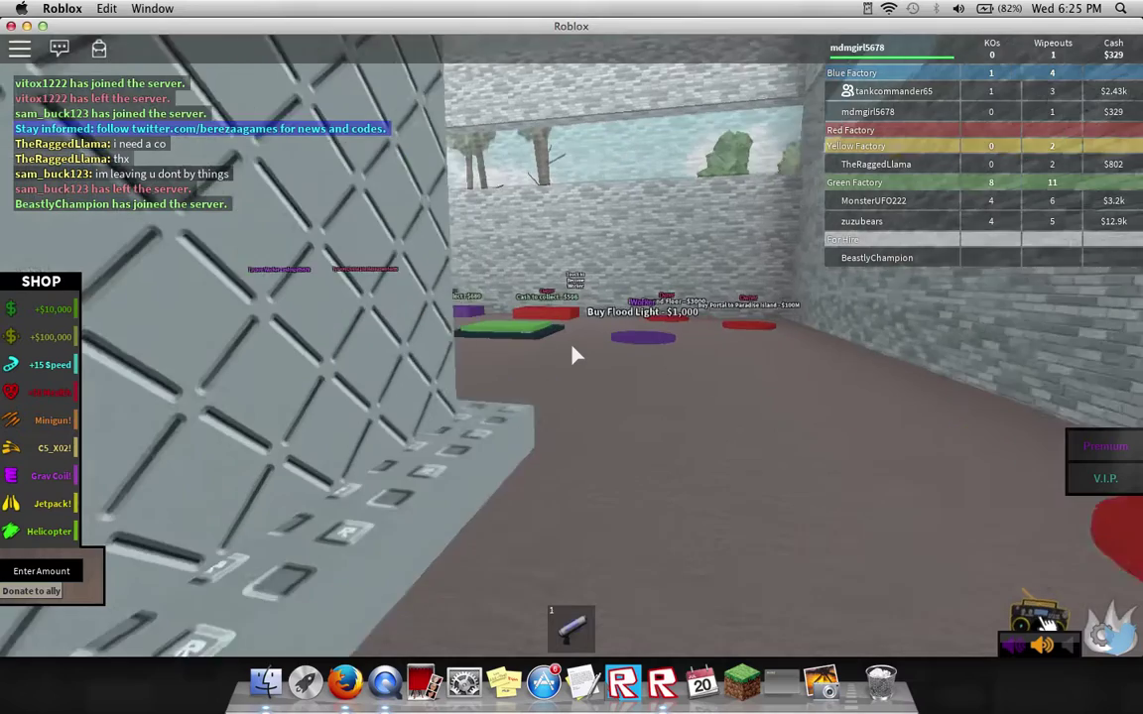
{"action": "key", "text": "Left"}
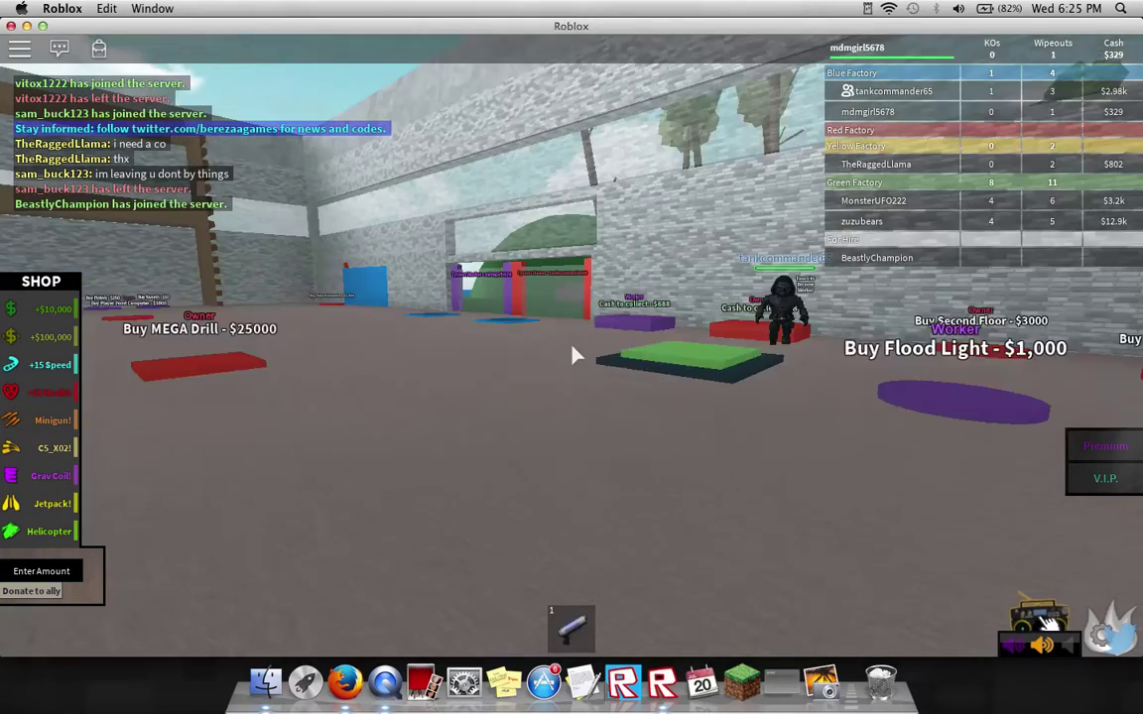
{"action": "key", "text": "w"}
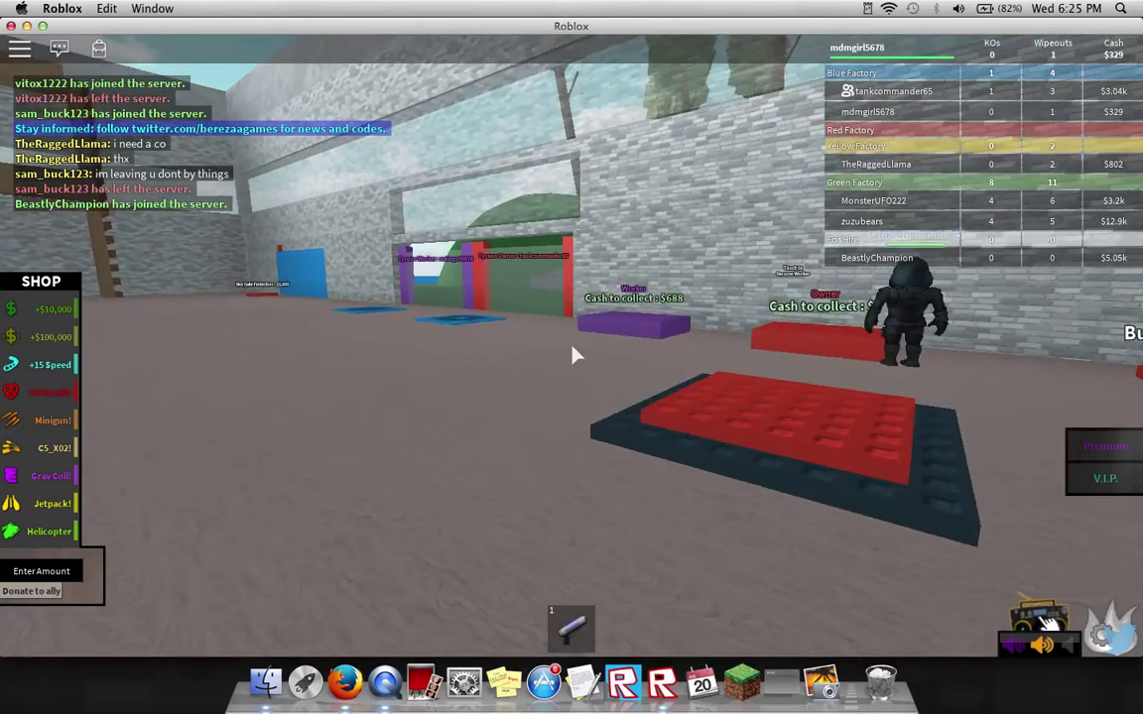
{"action": "key", "text": "w"}
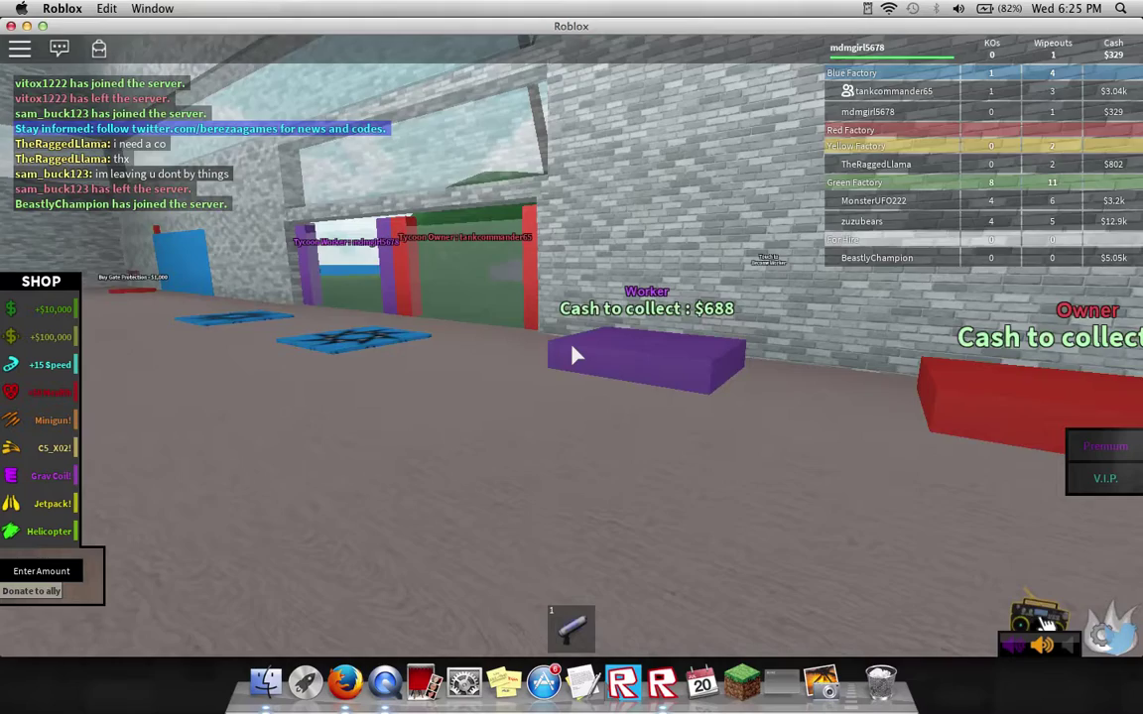
{"action": "key", "text": "w"}
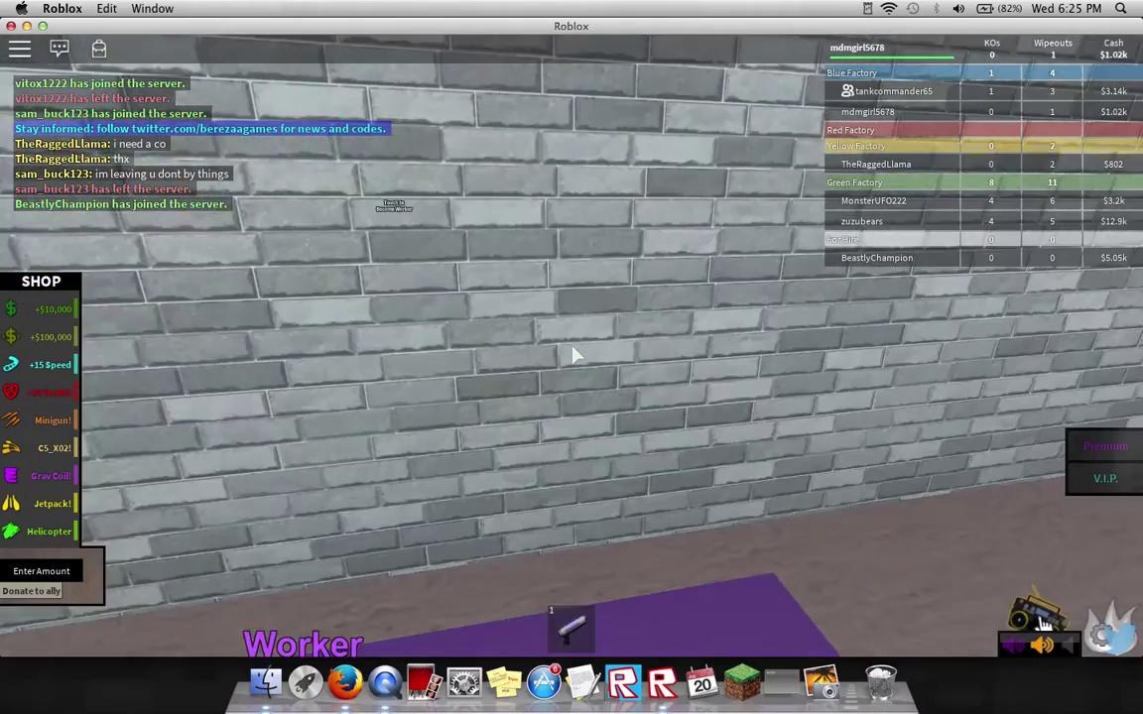
Step: Cross the factory floor and buy the Flood Light, leaving $21
{"action": "key", "text": "s"}
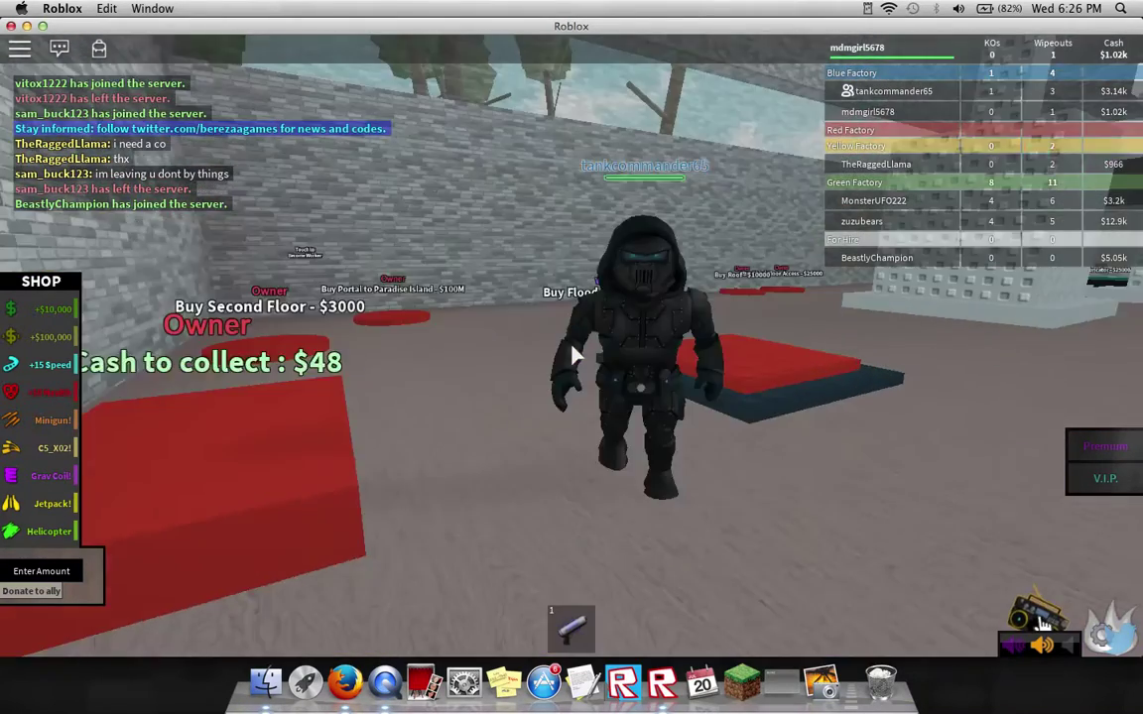
{"action": "key", "text": "w"}
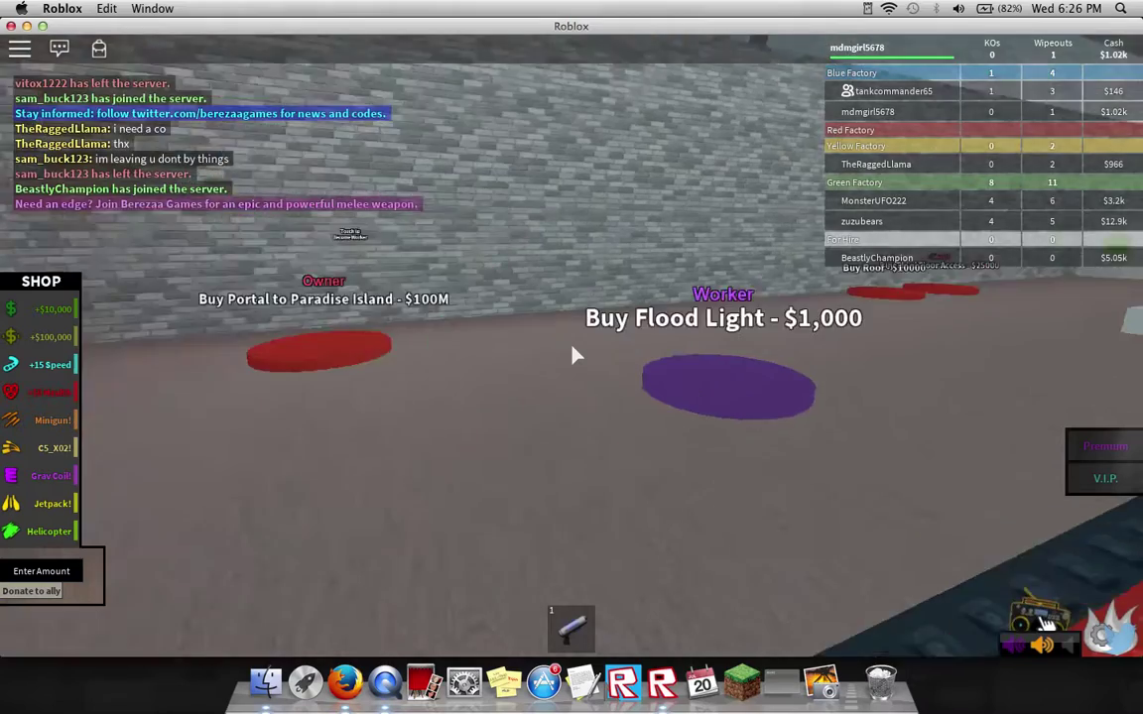
{"action": "key", "text": "w"}
{"action": "key", "text": "d"}
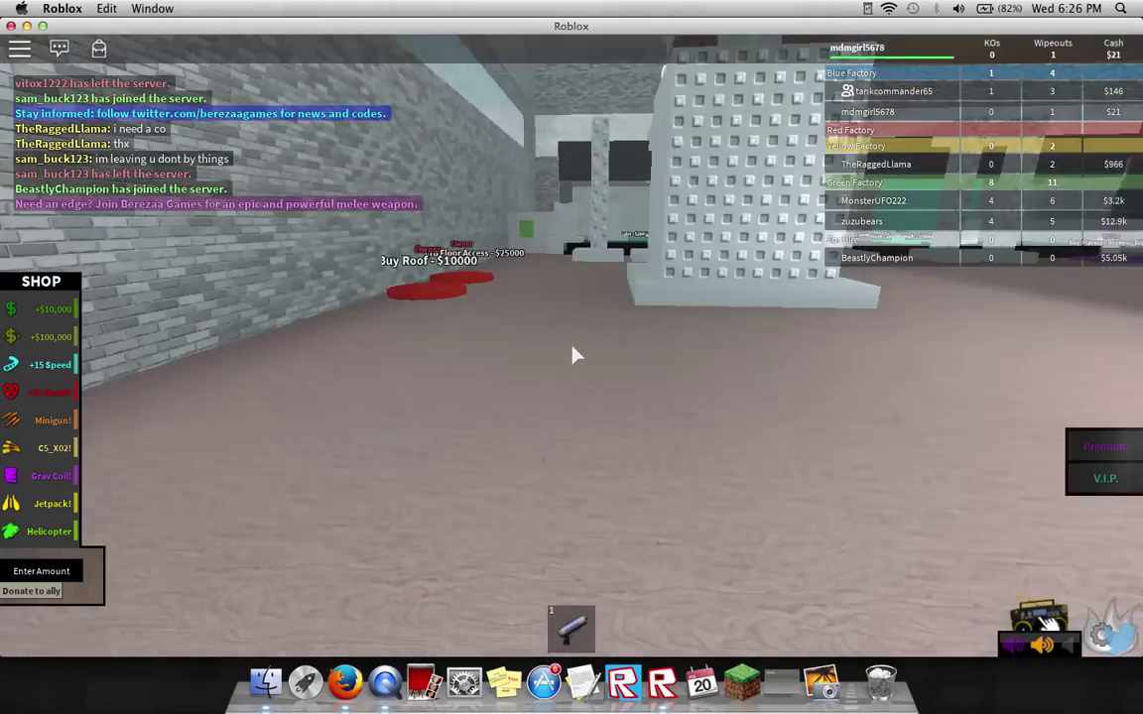
Step: Walk into the MEGA Drill room toward the red MEGA Drill pad
{"action": "key", "text": "w"}
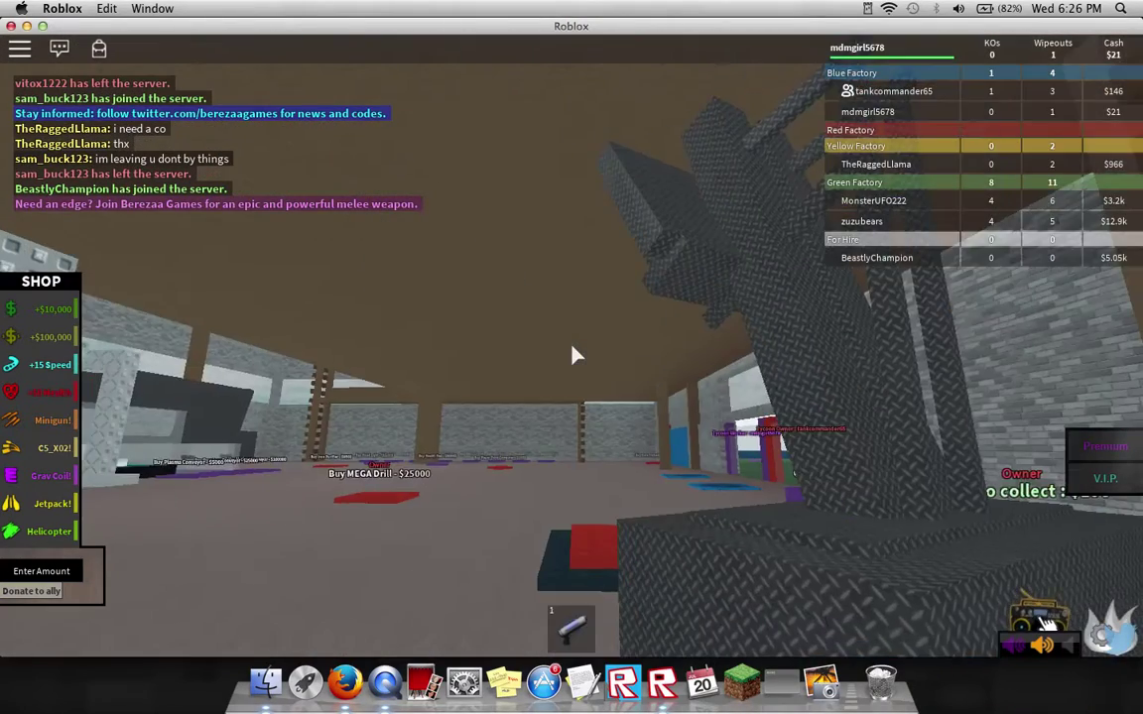
{"action": "key", "text": "w"}
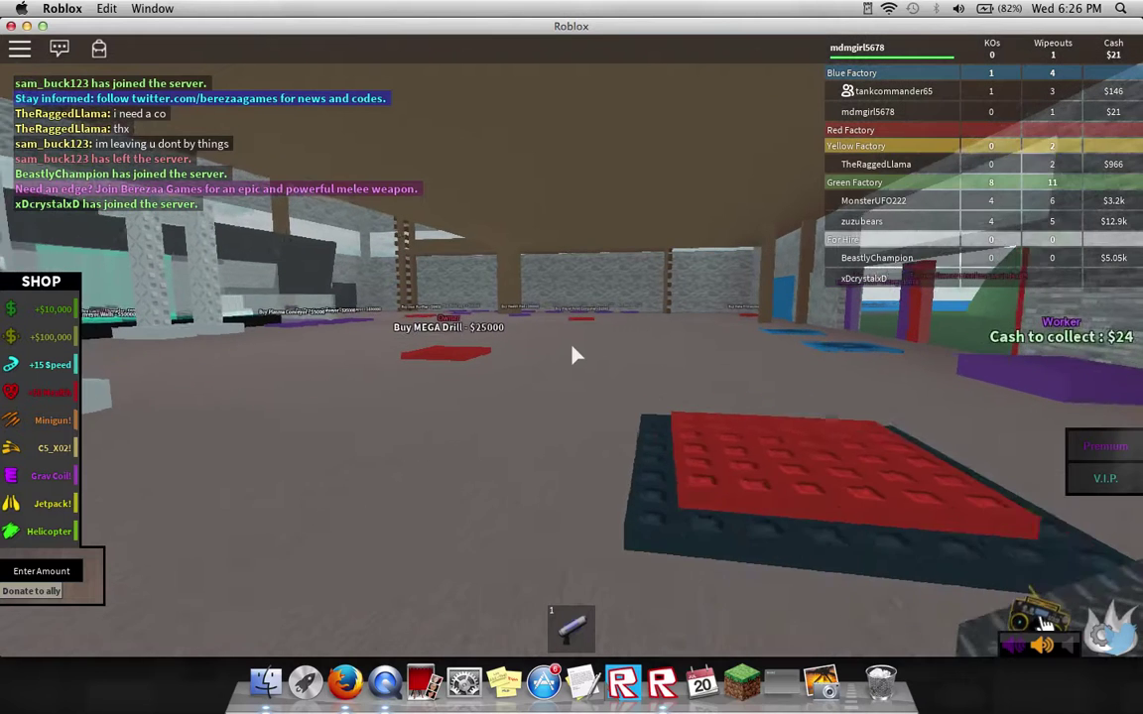
{"action": "key", "text": "w"}
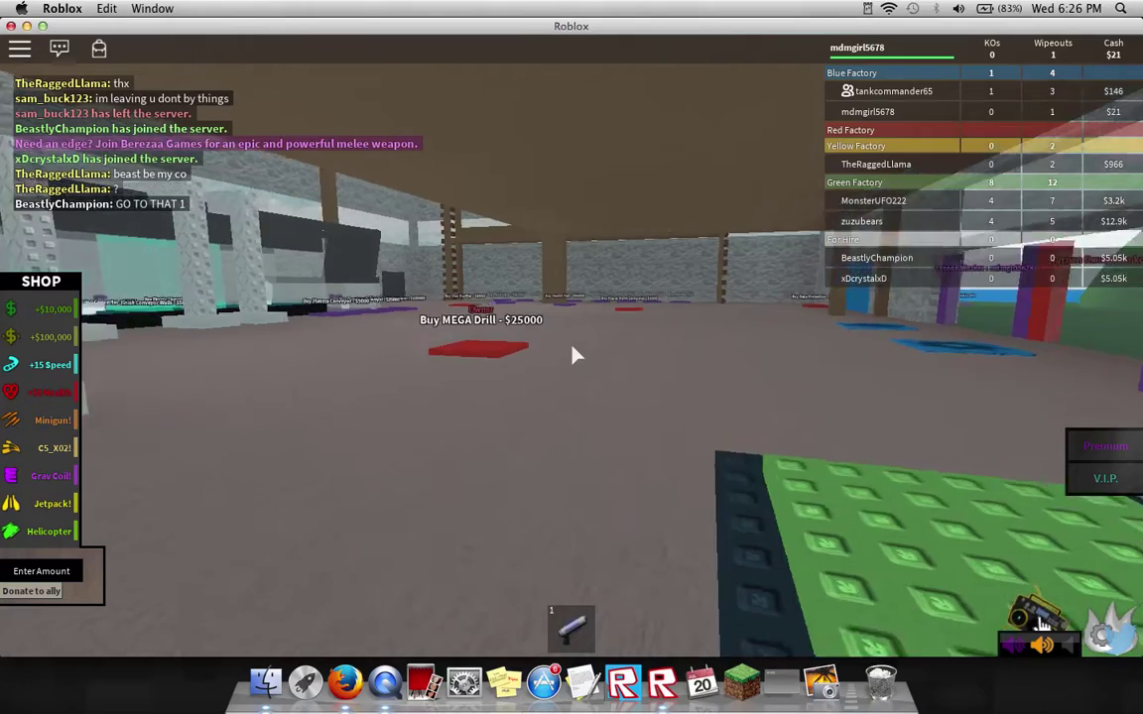
Step: Walk to the cash collection pads and collect the worker cash, reaching $117
{"action": "key", "text": "w"}
{"action": "key", "text": "d"}
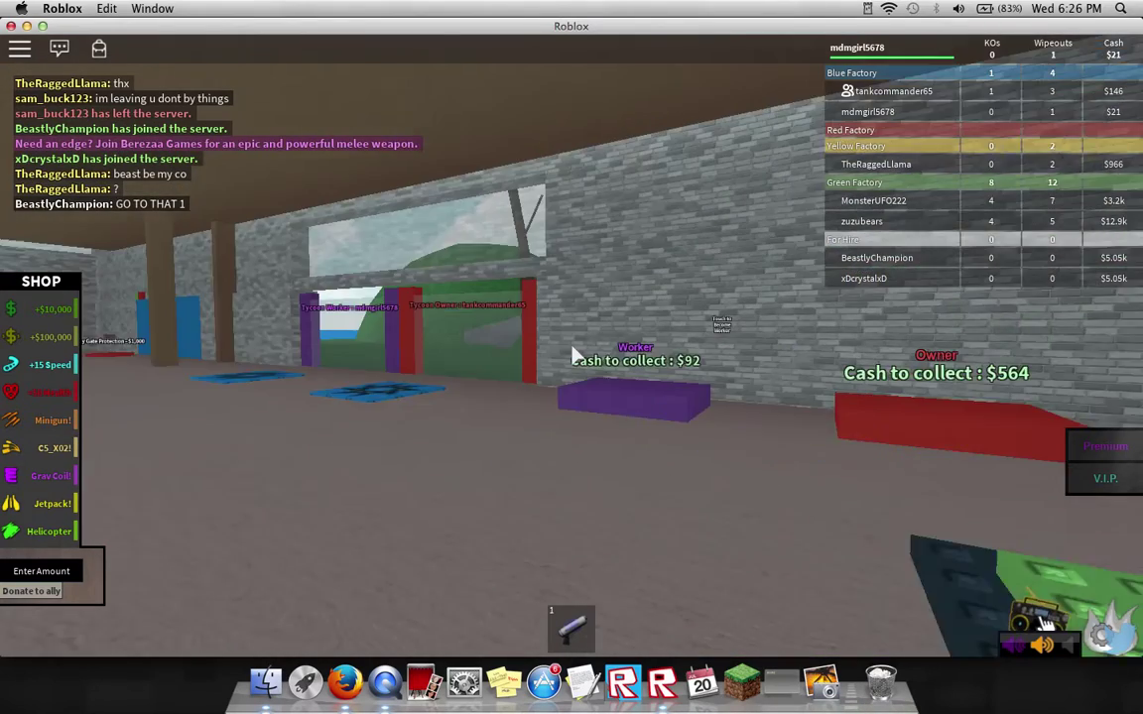
{"action": "key", "text": "w"}
{"action": "key", "text": "w"}
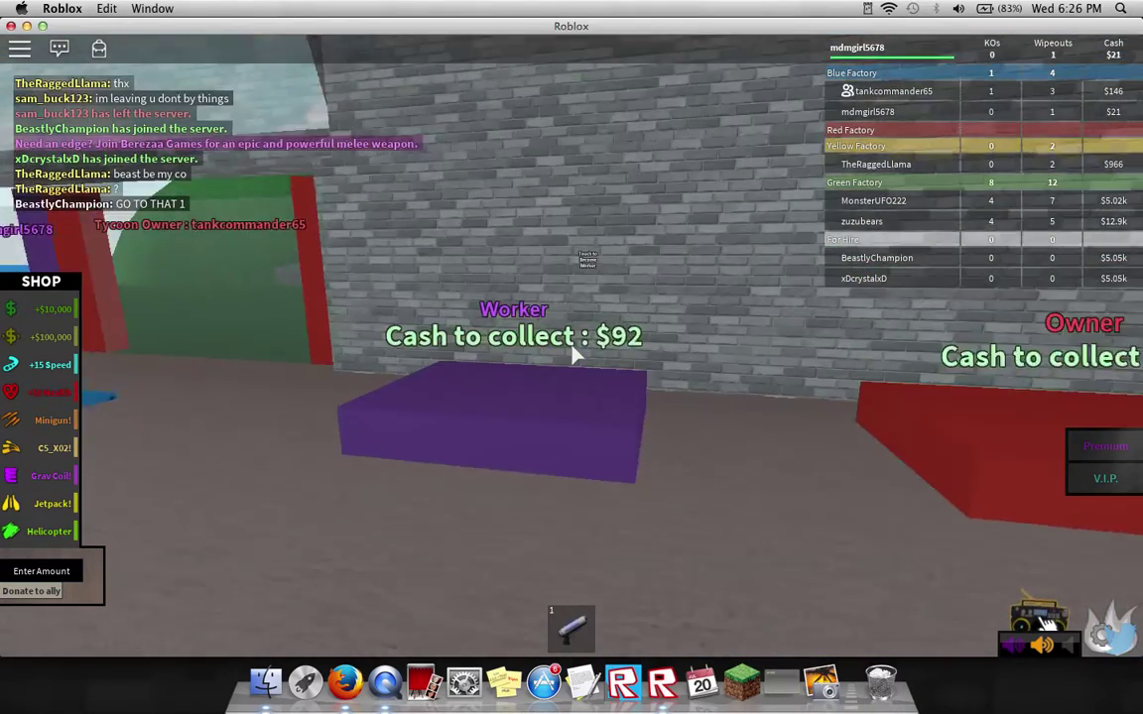
{"action": "key", "text": "d"}
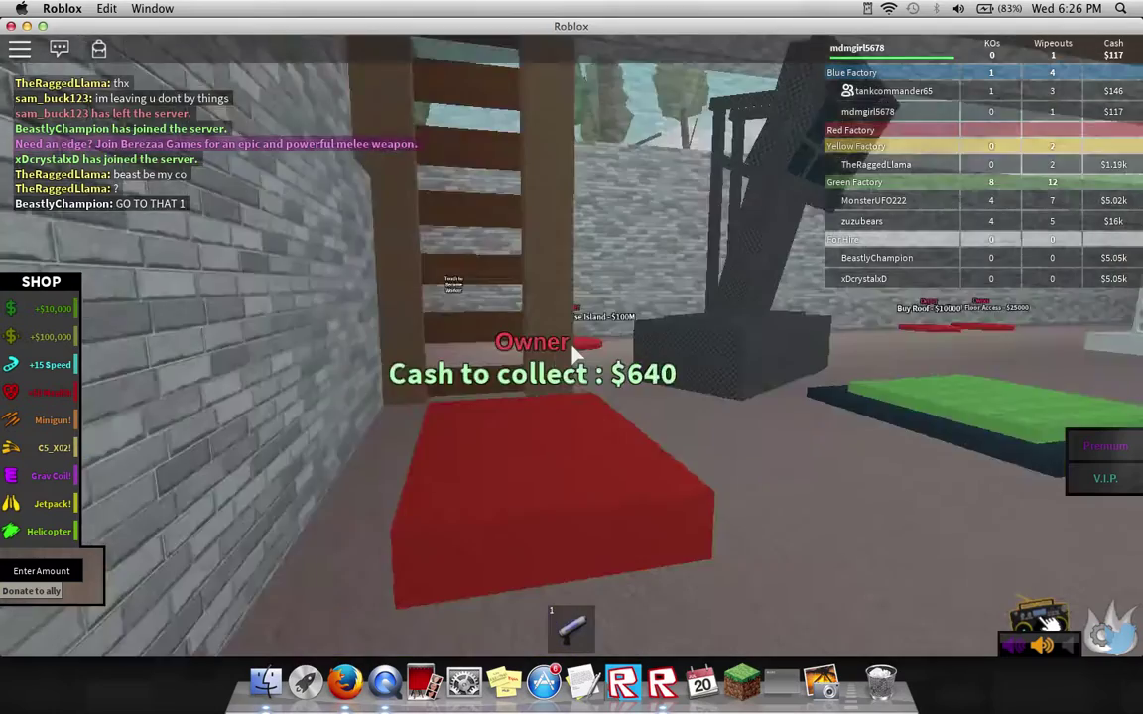
Step: Walk past the Buy Roof pads up to the green wall pad
{"action": "key", "text": "w"}
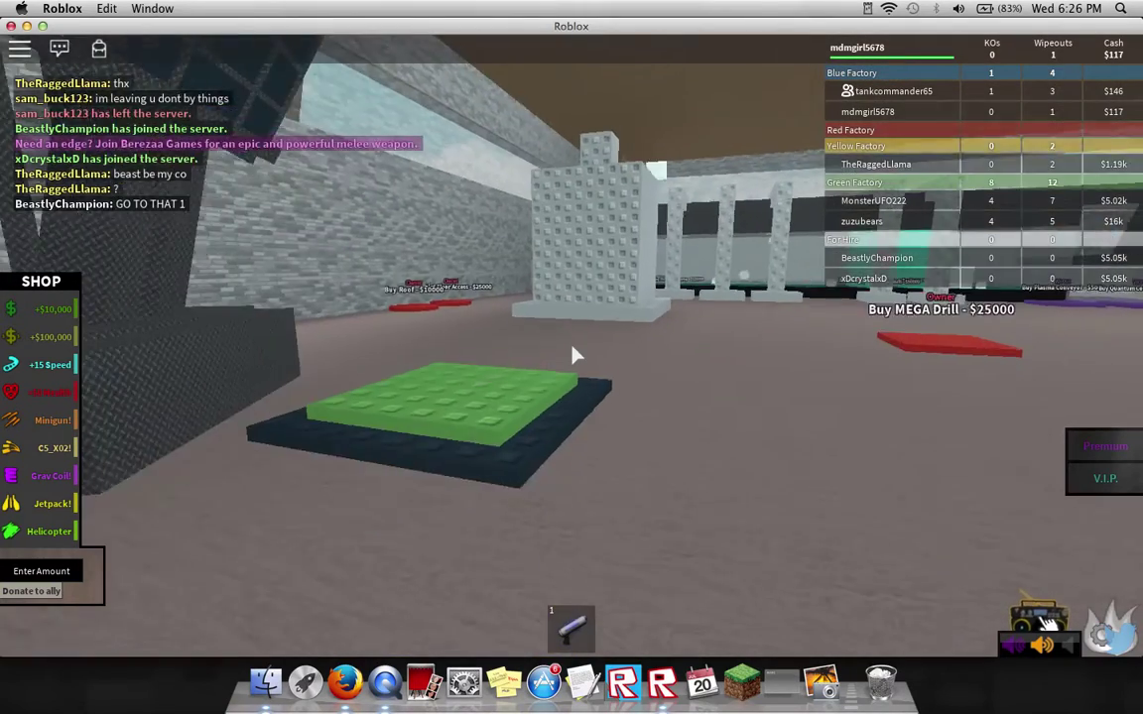
{"action": "key", "text": "a"}
{"action": "key", "text": "w"}
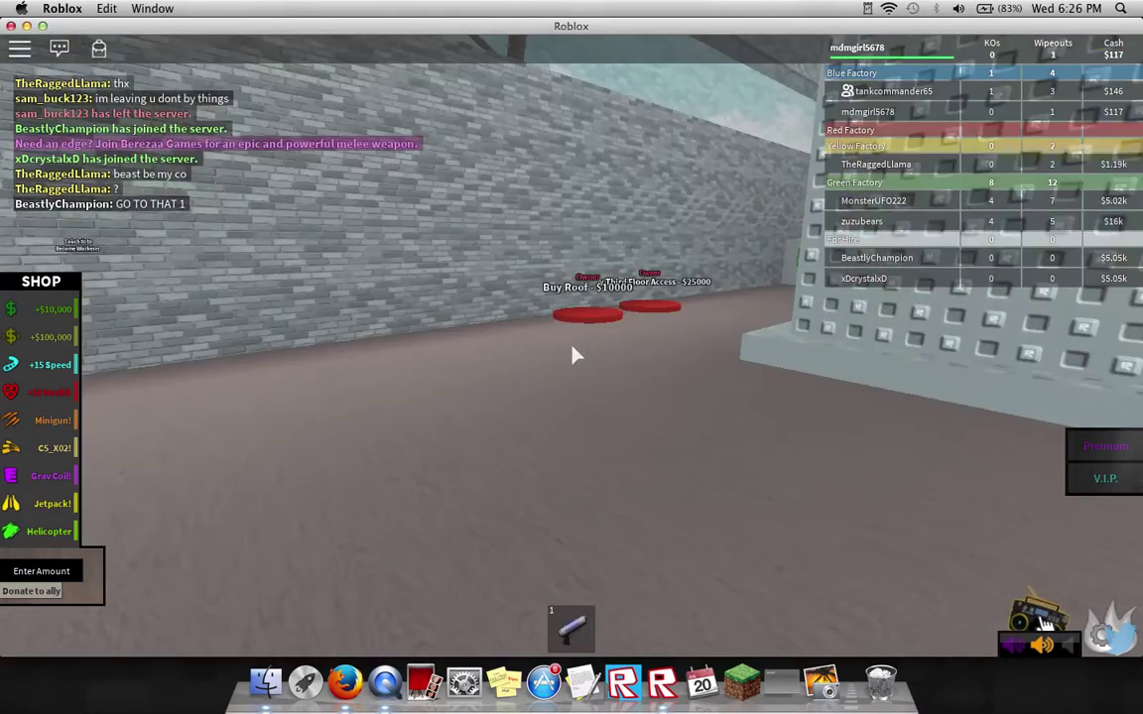
{"action": "key", "text": "w"}
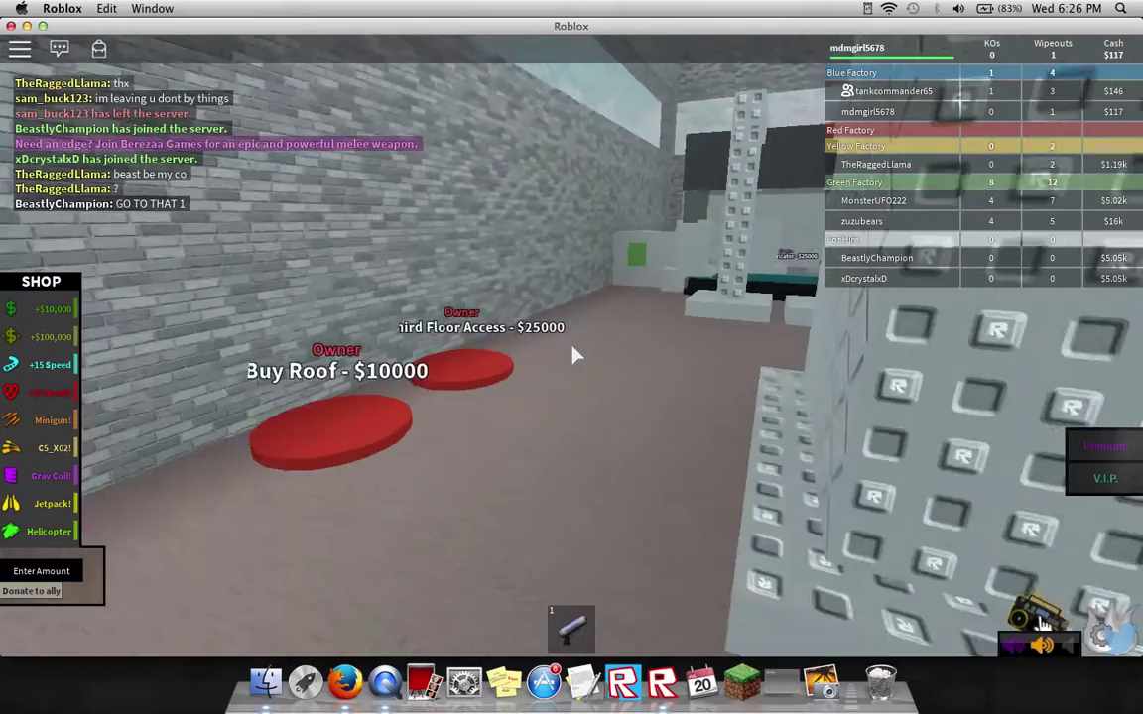
{"action": "key", "text": "w"}
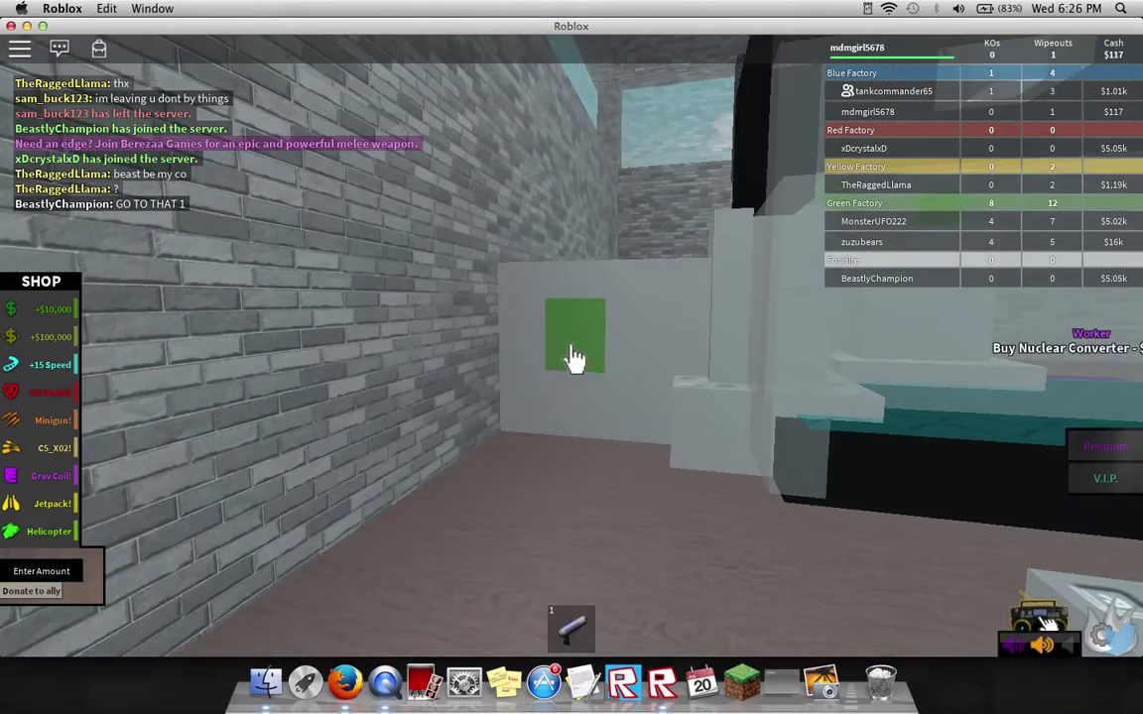
{"action": "key", "text": "w"}
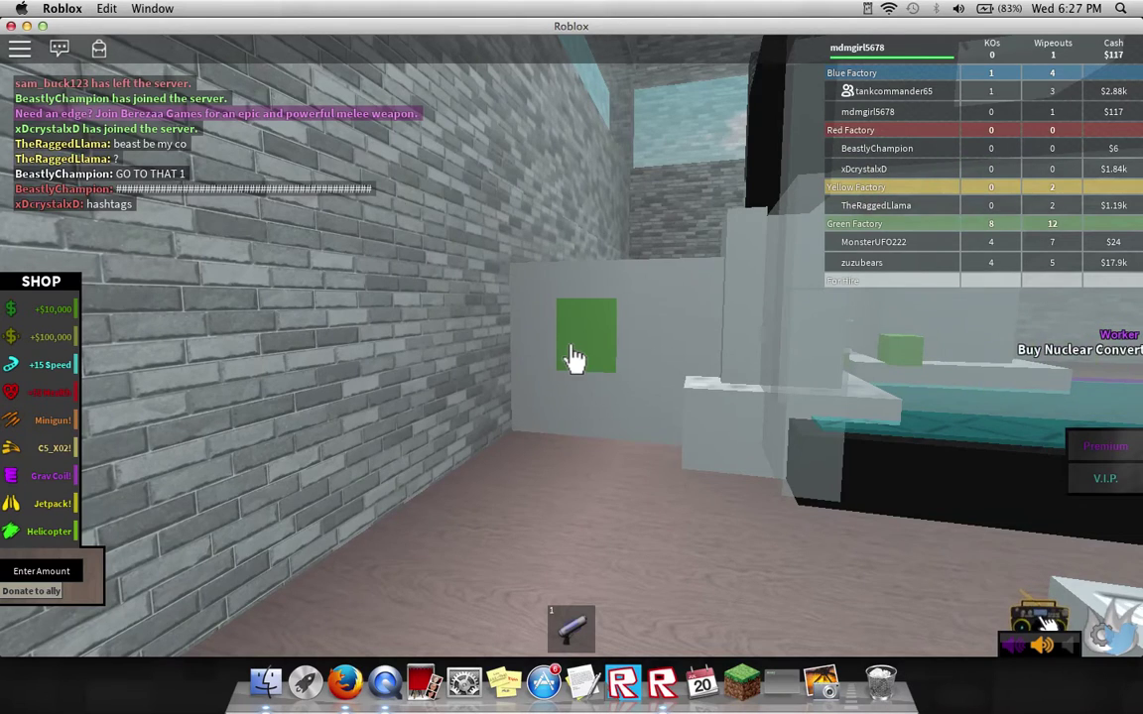
Step: Walk past the MEGA Drill pad onto the purple Worker pad, collecting about $952
{"action": "key", "text": "d"}
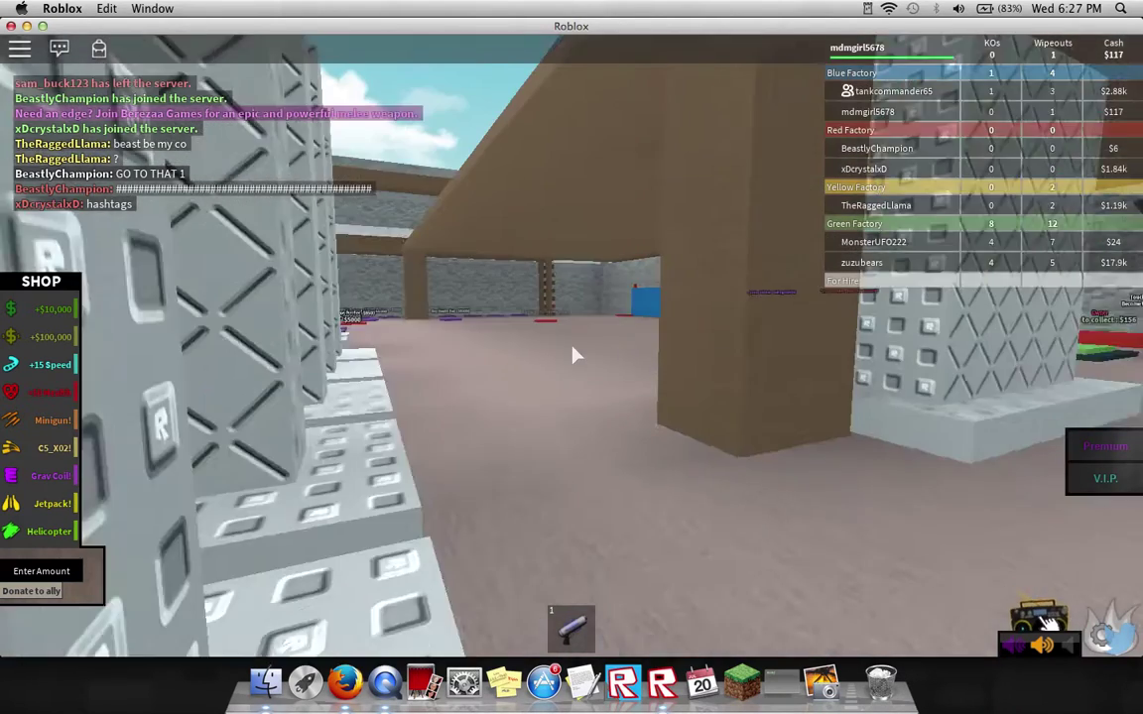
{"action": "key", "text": "a"}
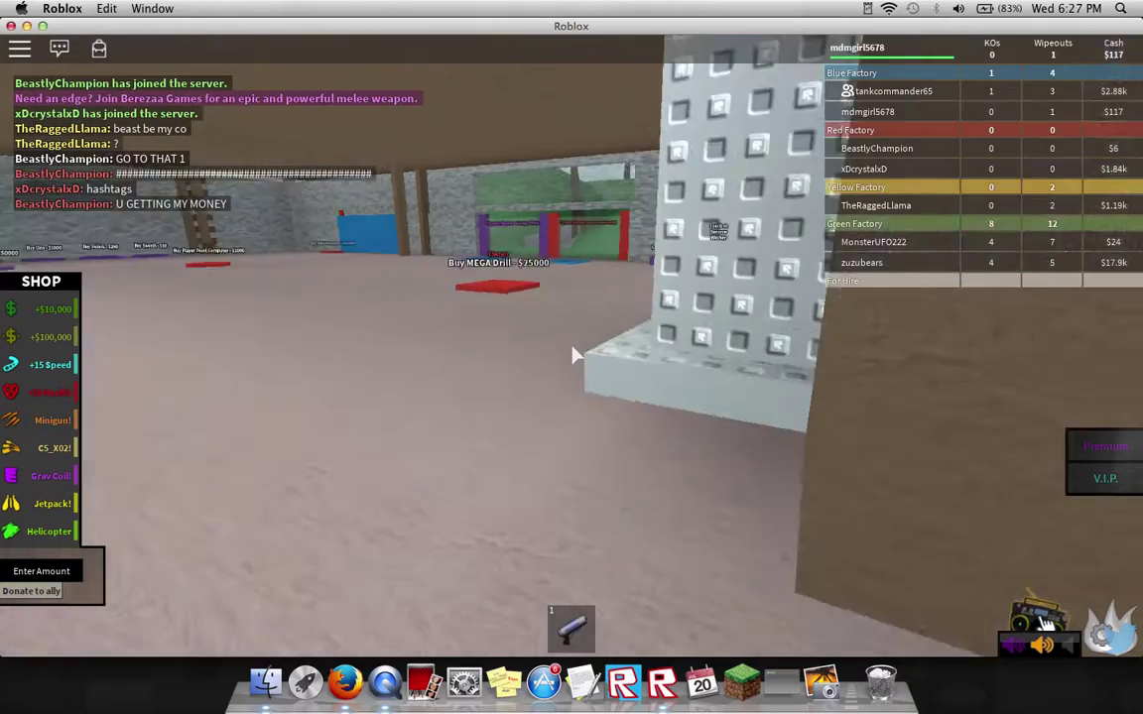
{"action": "key", "text": "w"}
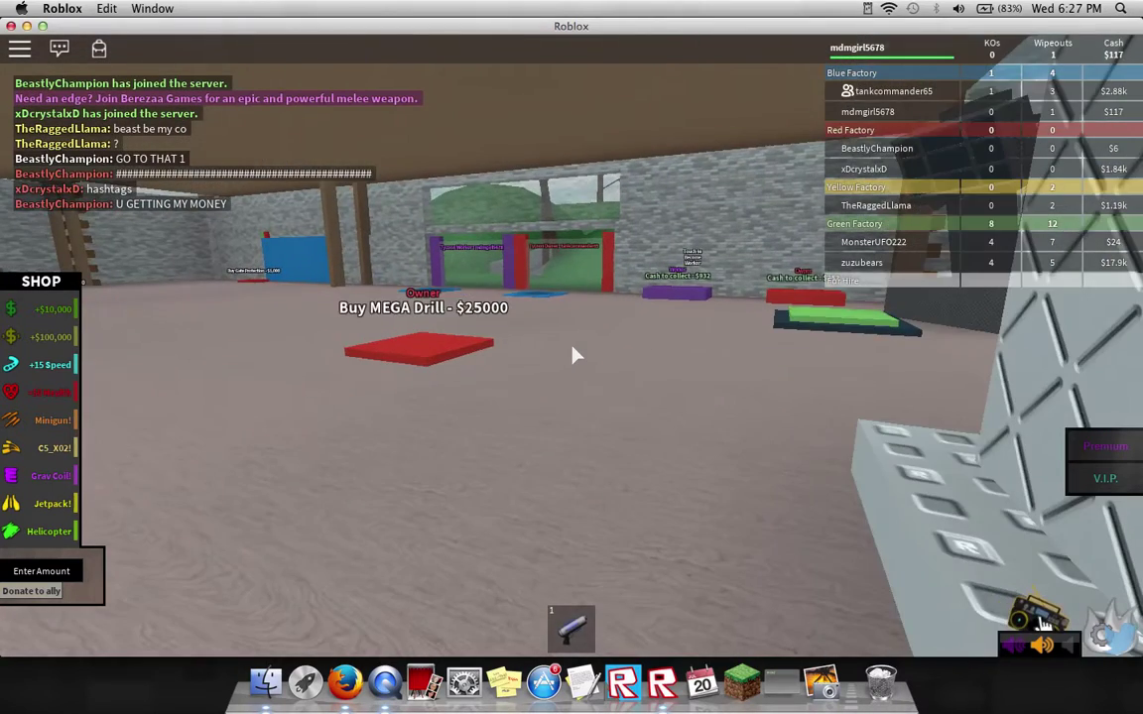
{"action": "key", "text": "w"}
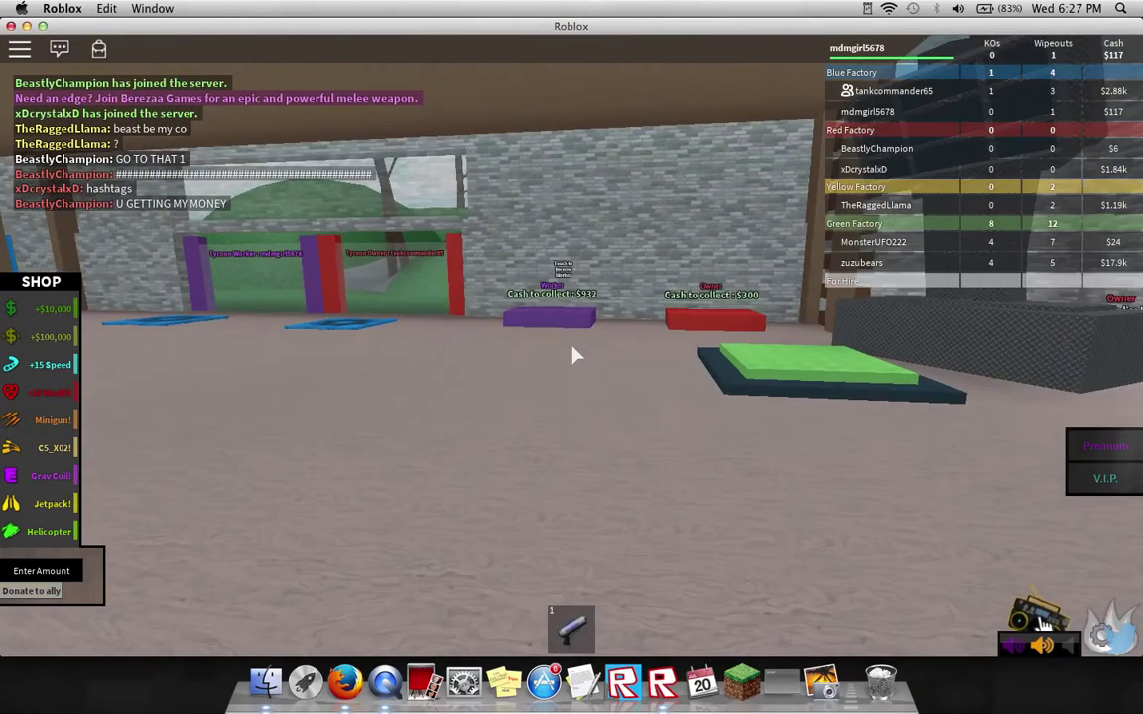
{"action": "key", "text": "w"}
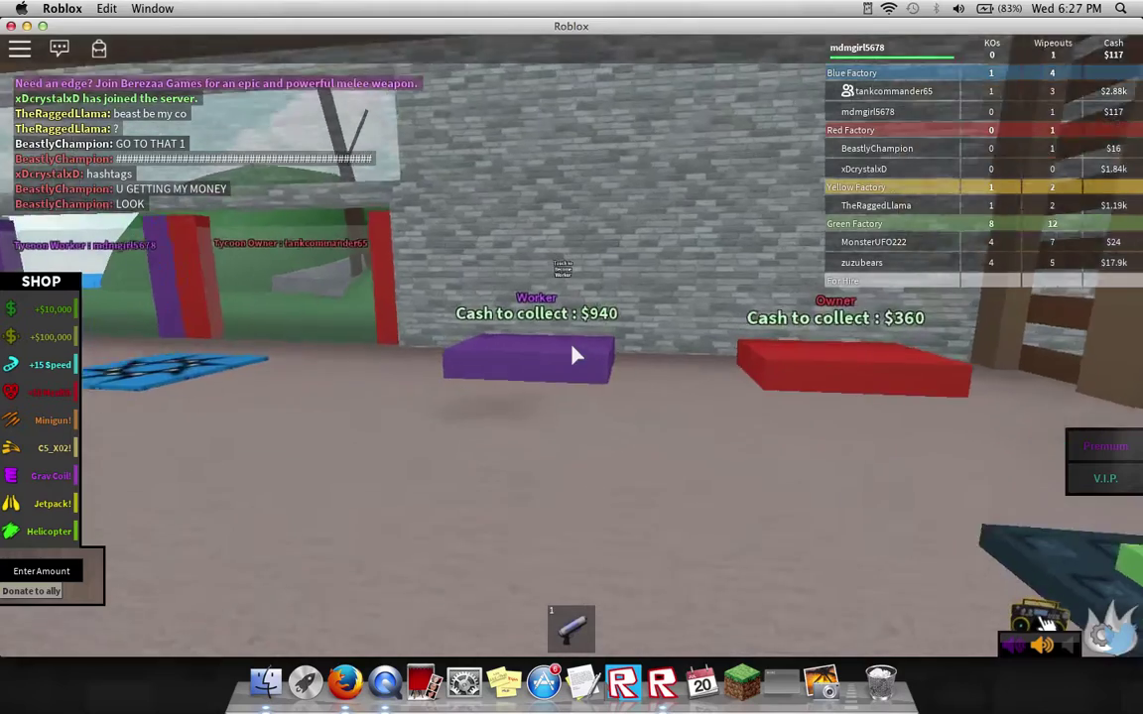
{"action": "key", "text": "w"}
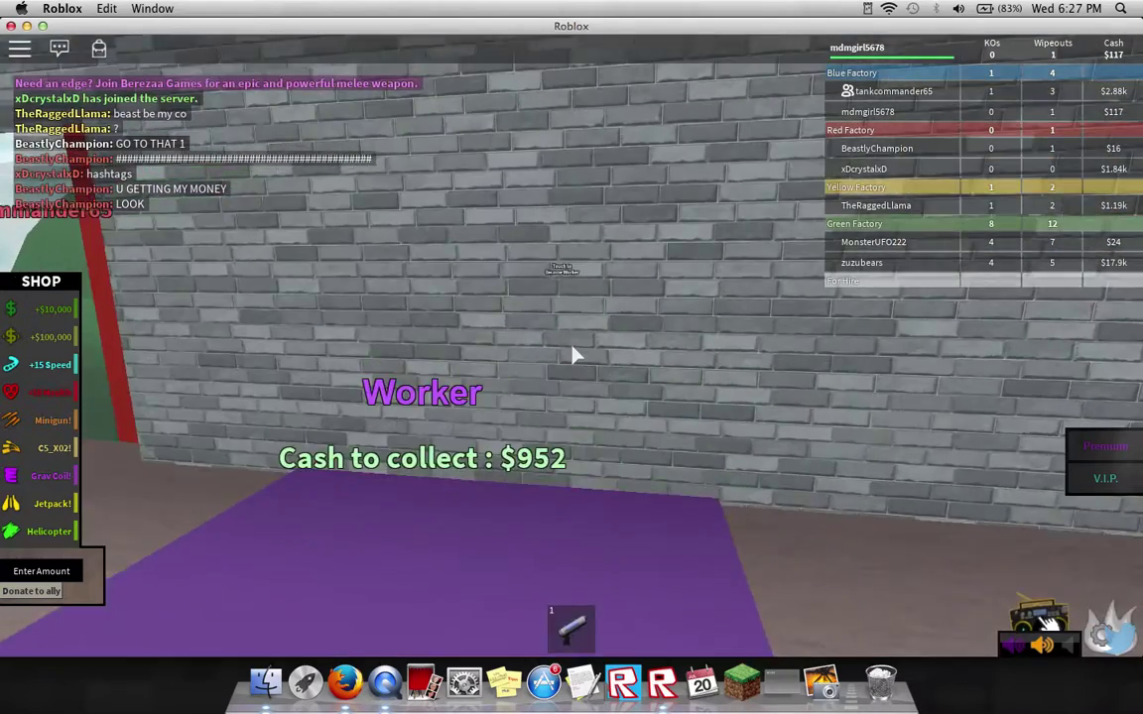
{"action": "key", "text": "d"}
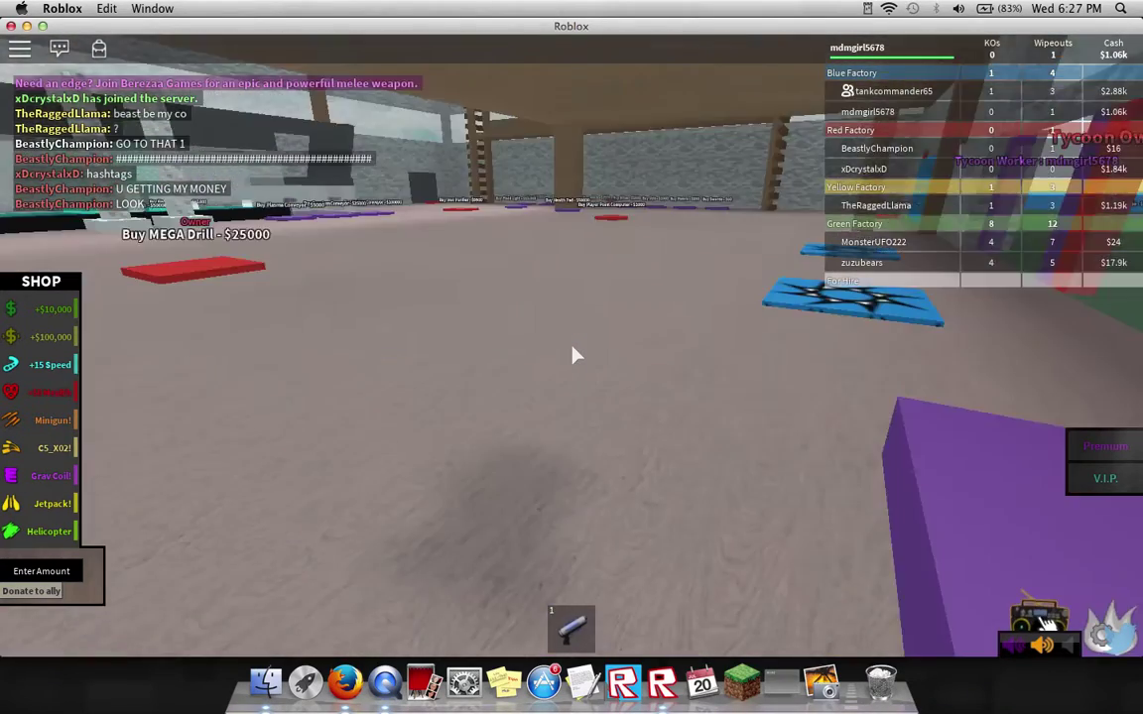
{"action": "key", "text": "a"}
{"action": "key", "text": "w"}
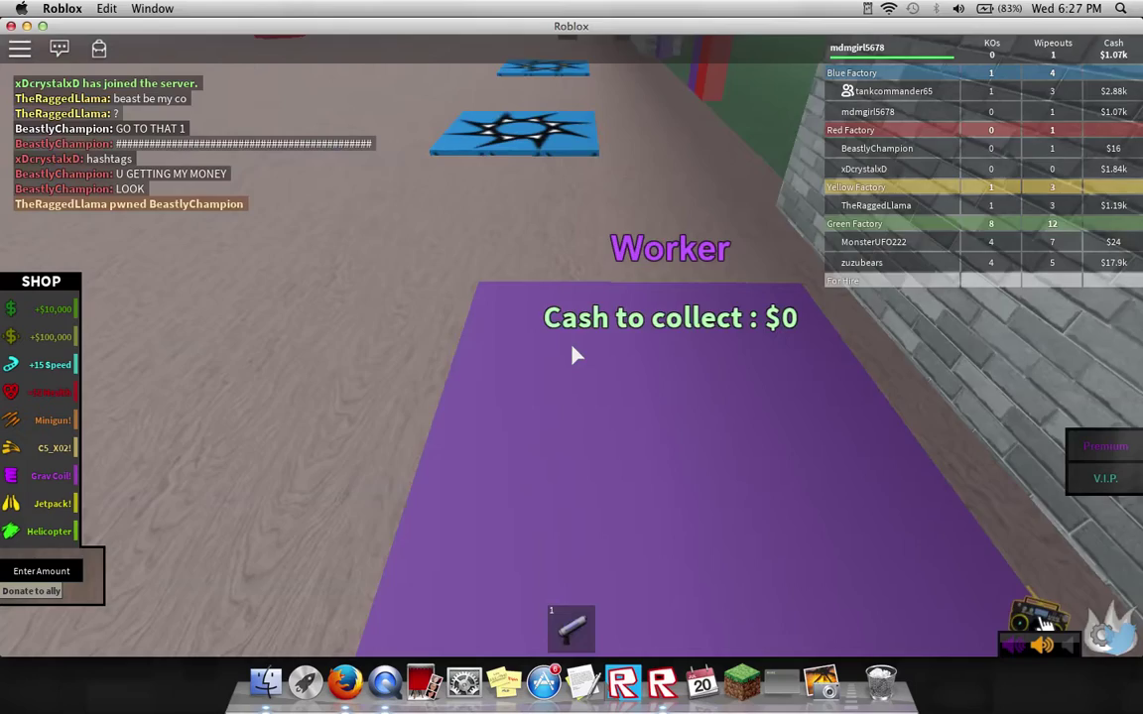
{"action": "key", "text": "s"}
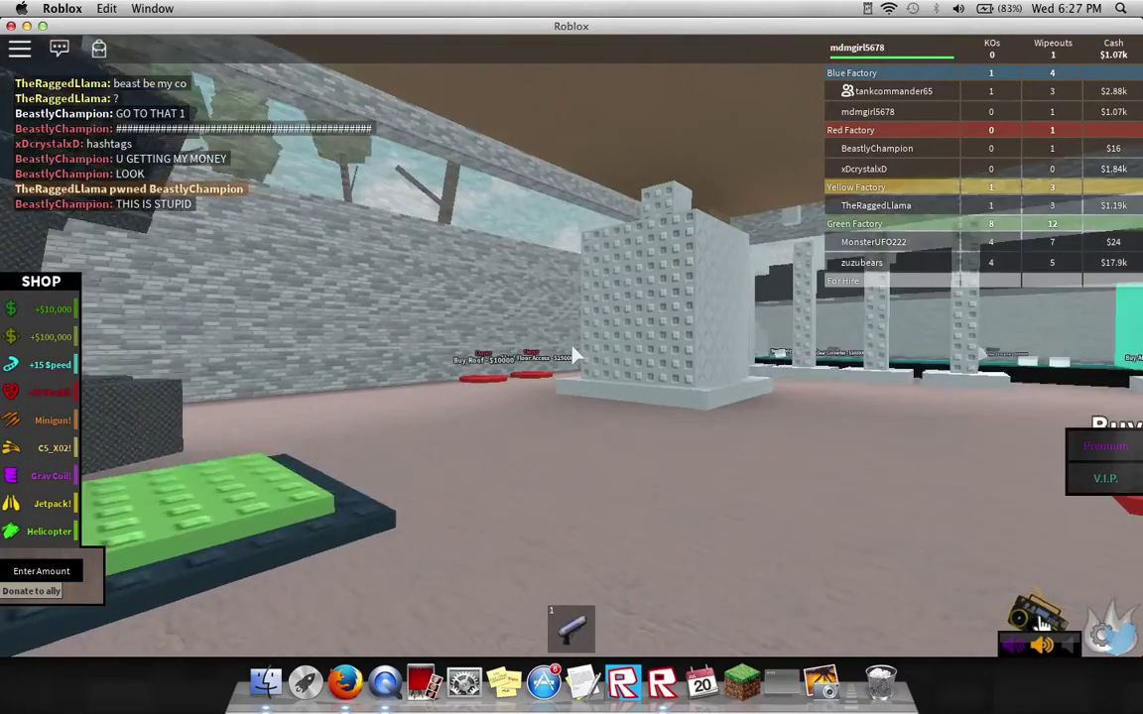
Step: Walk past the Buy Roof pads and green wall pad to the Nuclear Converter pad
{"action": "key", "text": "w"}
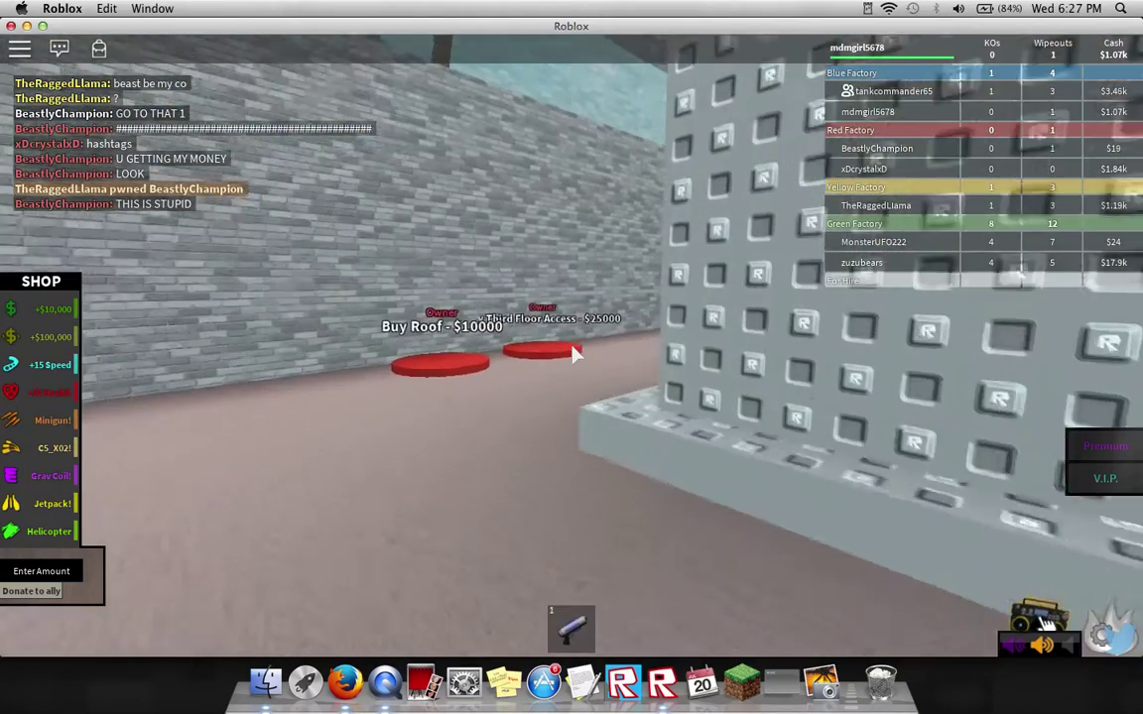
{"action": "key", "text": "w"}
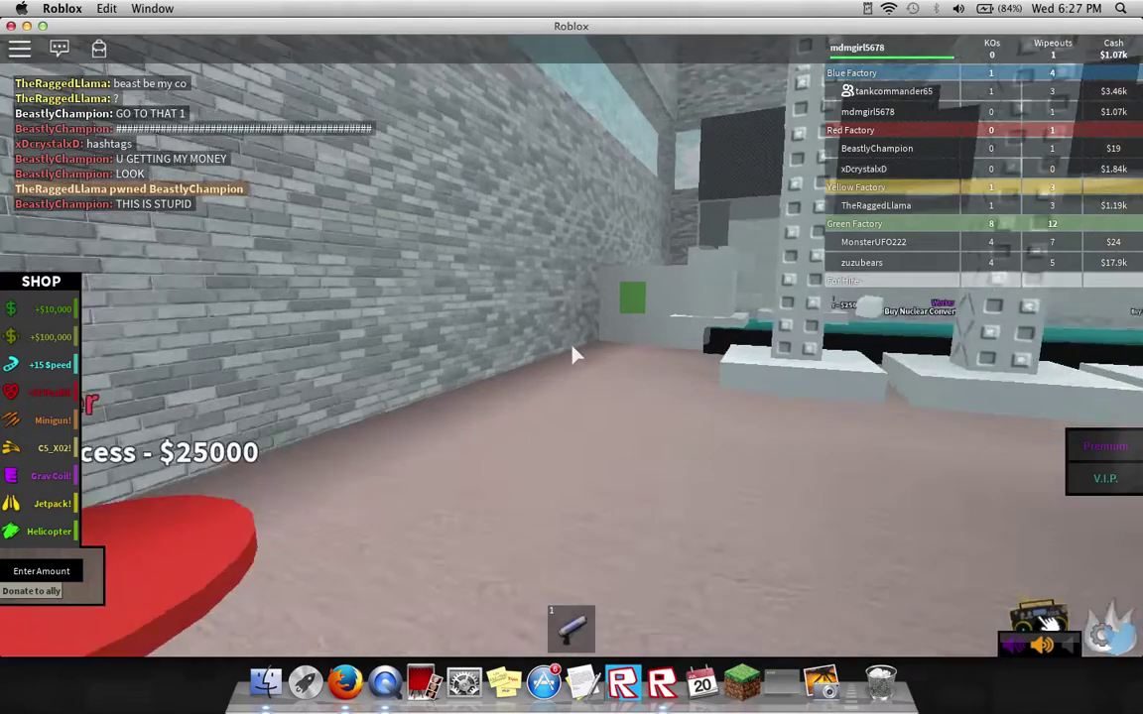
{"action": "key", "text": "w"}
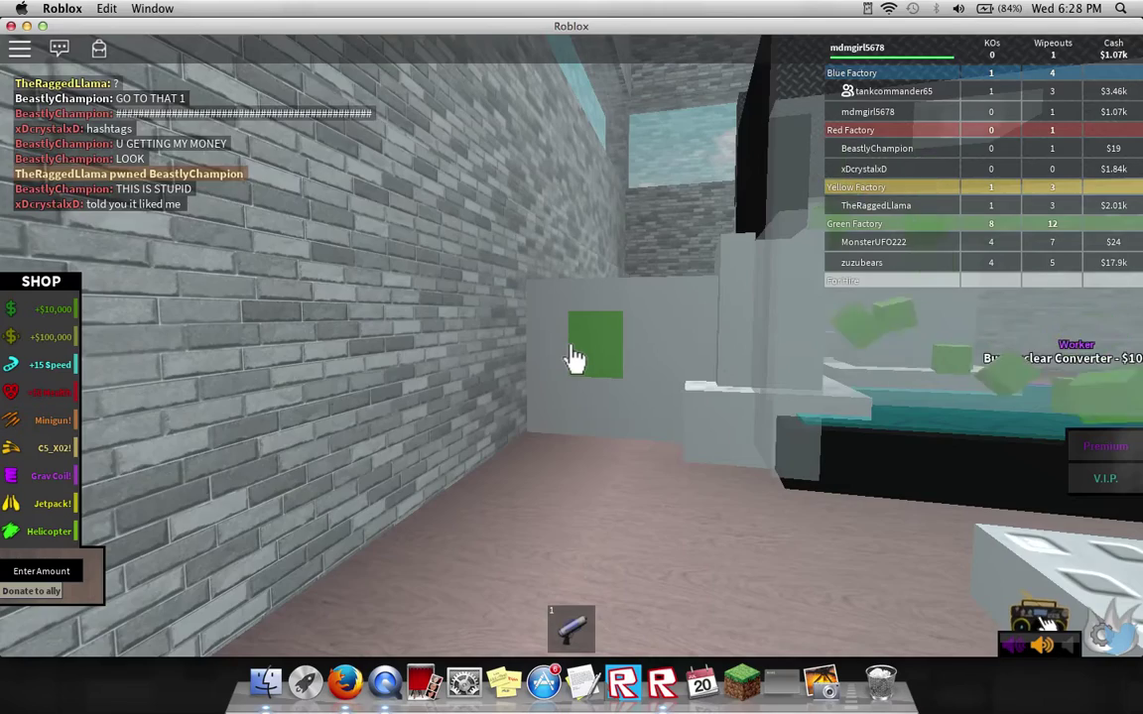
{"action": "key", "text": "w"}
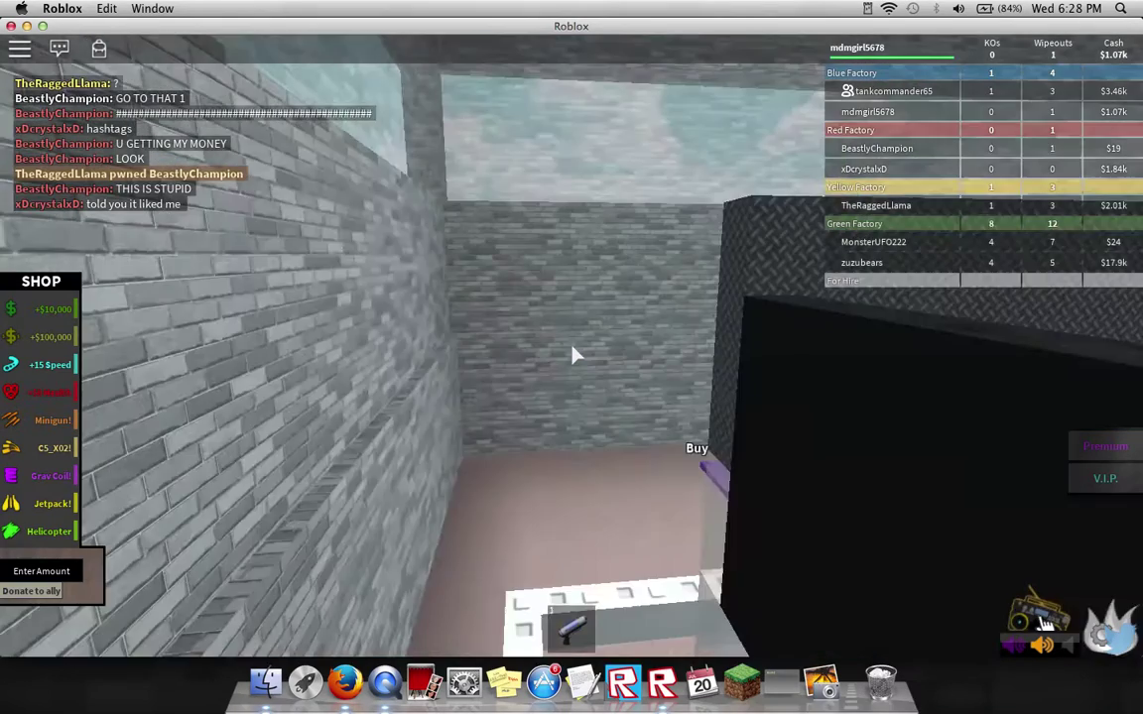
{"action": "key", "text": "Left"}
{"action": "key", "text": "w"}
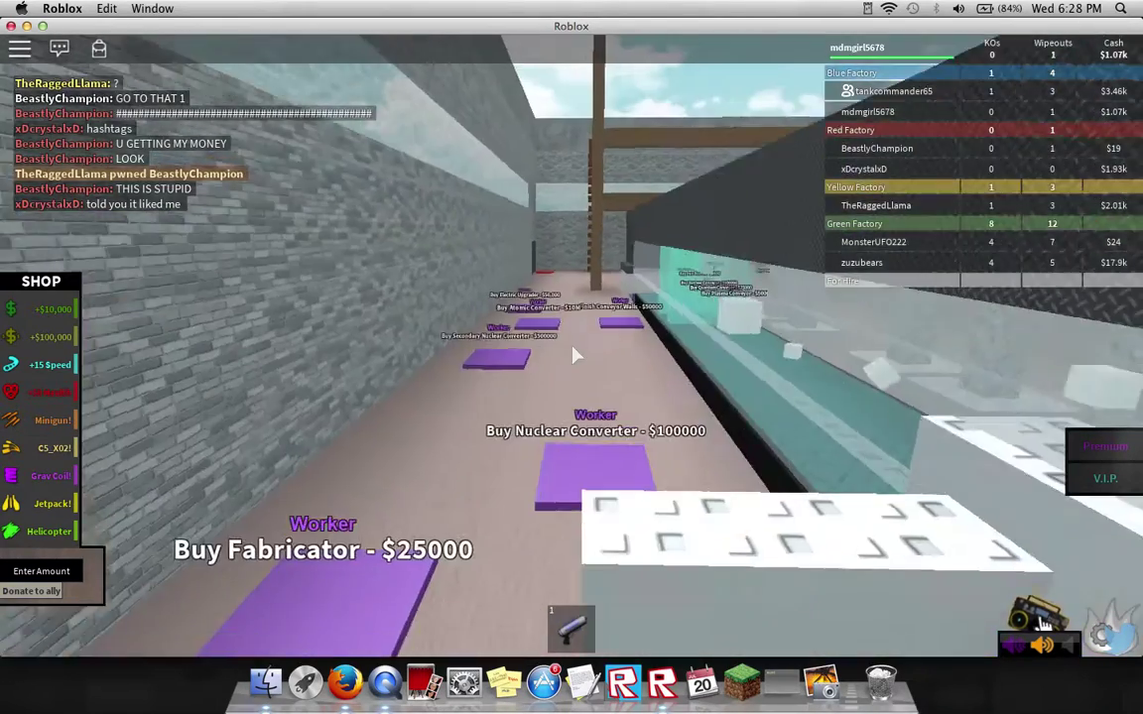
{"action": "key", "text": "w"}
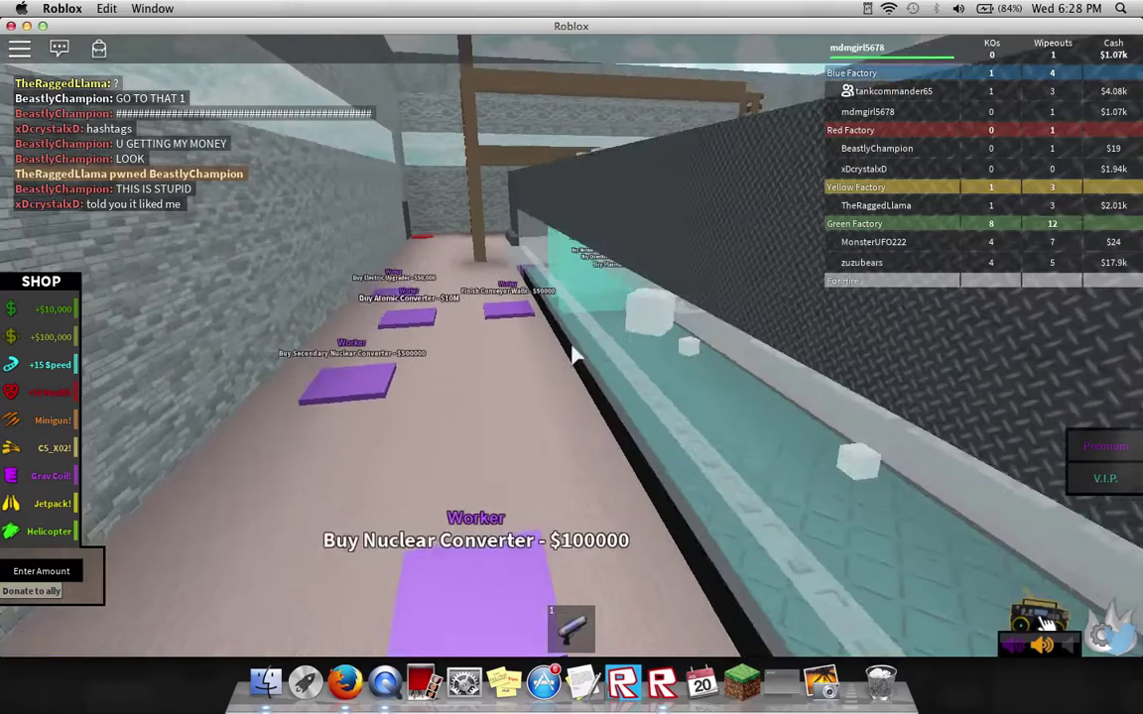
Step: Look over the Fabricator and Nuclear Converter pads and the white-block conveyor room
{"action": "key", "text": "Left"}
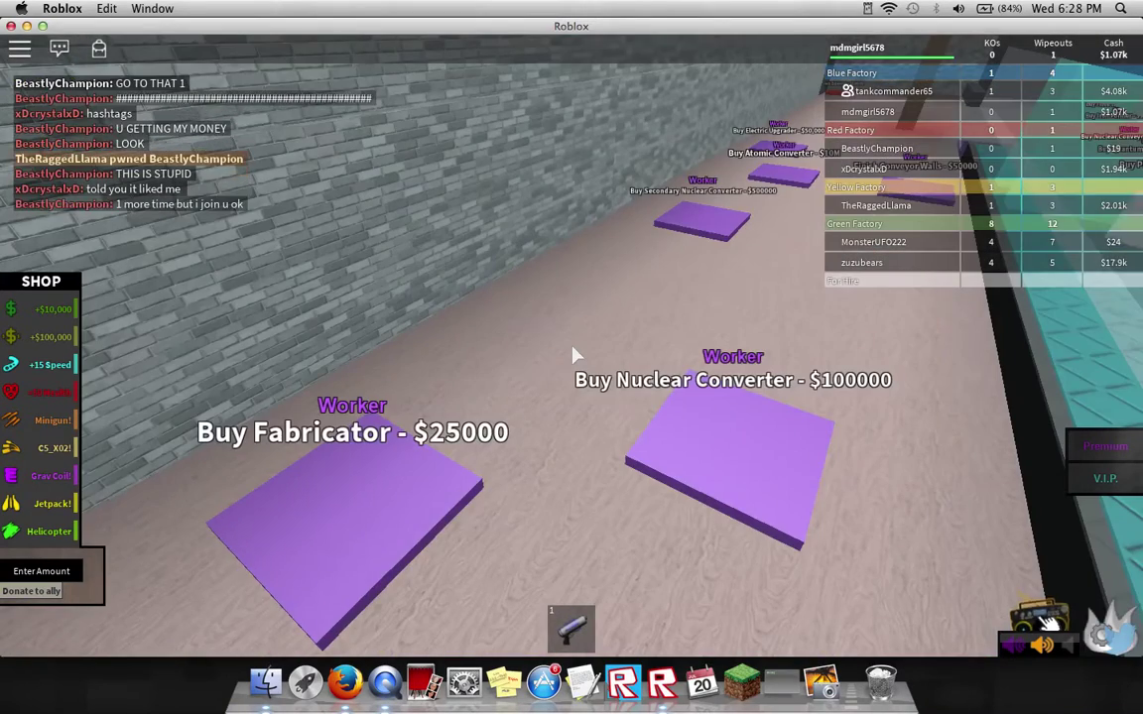
{"action": "key", "text": "Right"}
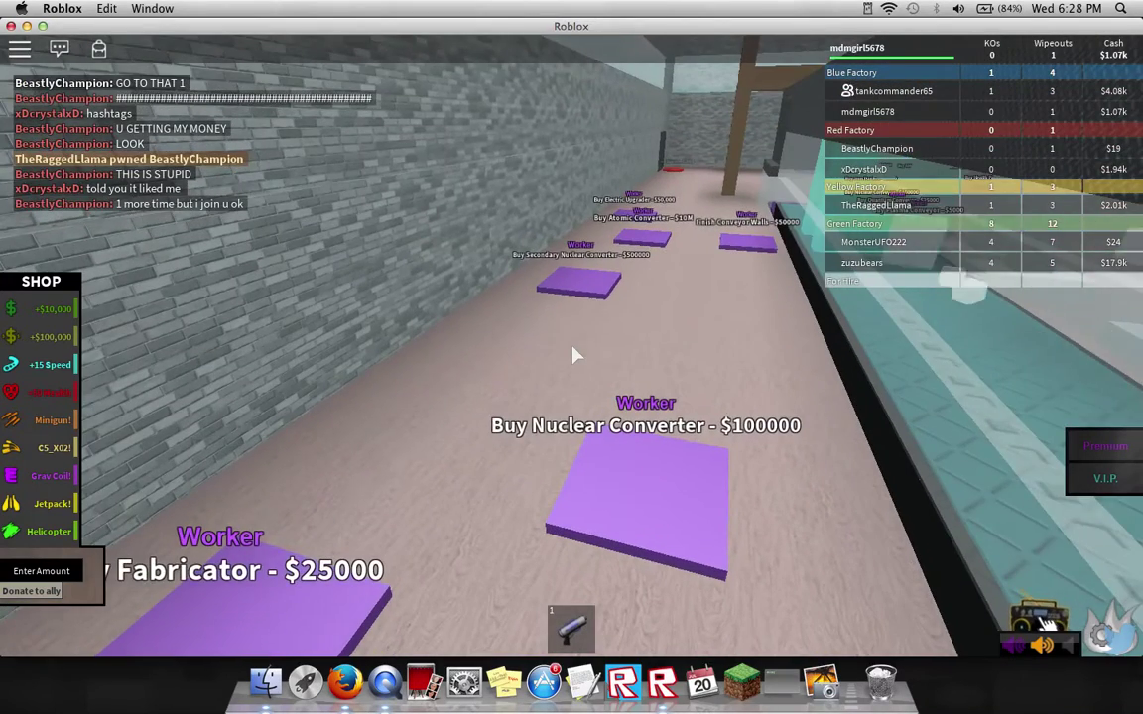
{"action": "key", "text": "Right"}
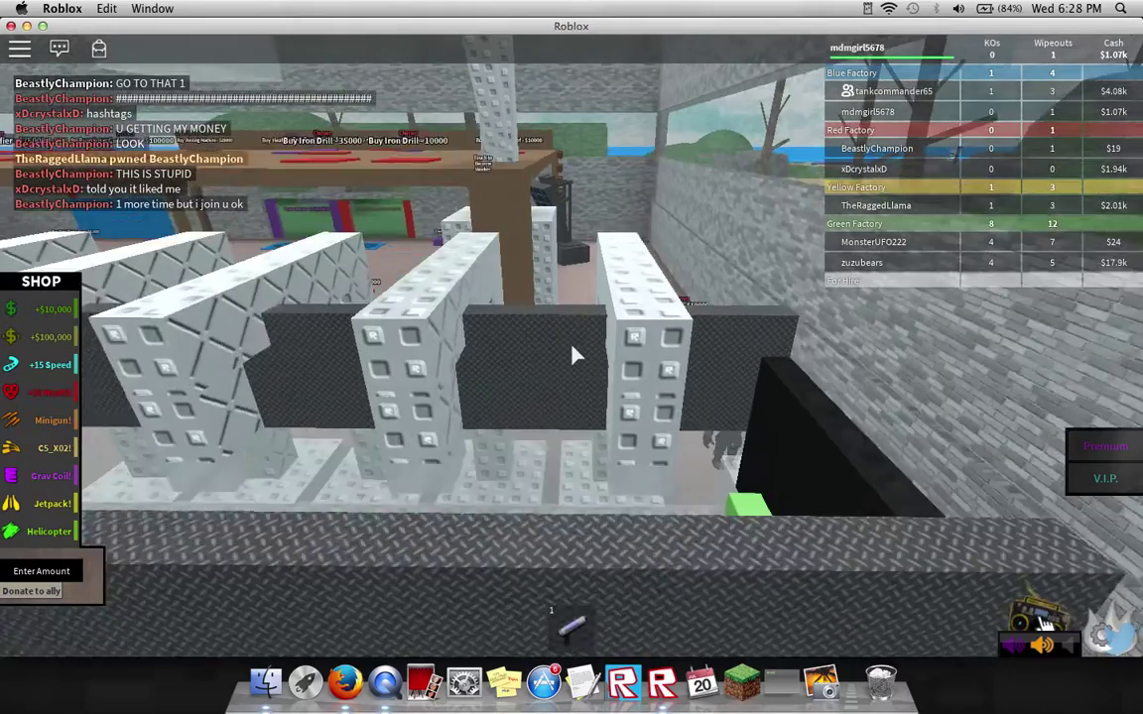
{"action": "key", "text": "Up"}
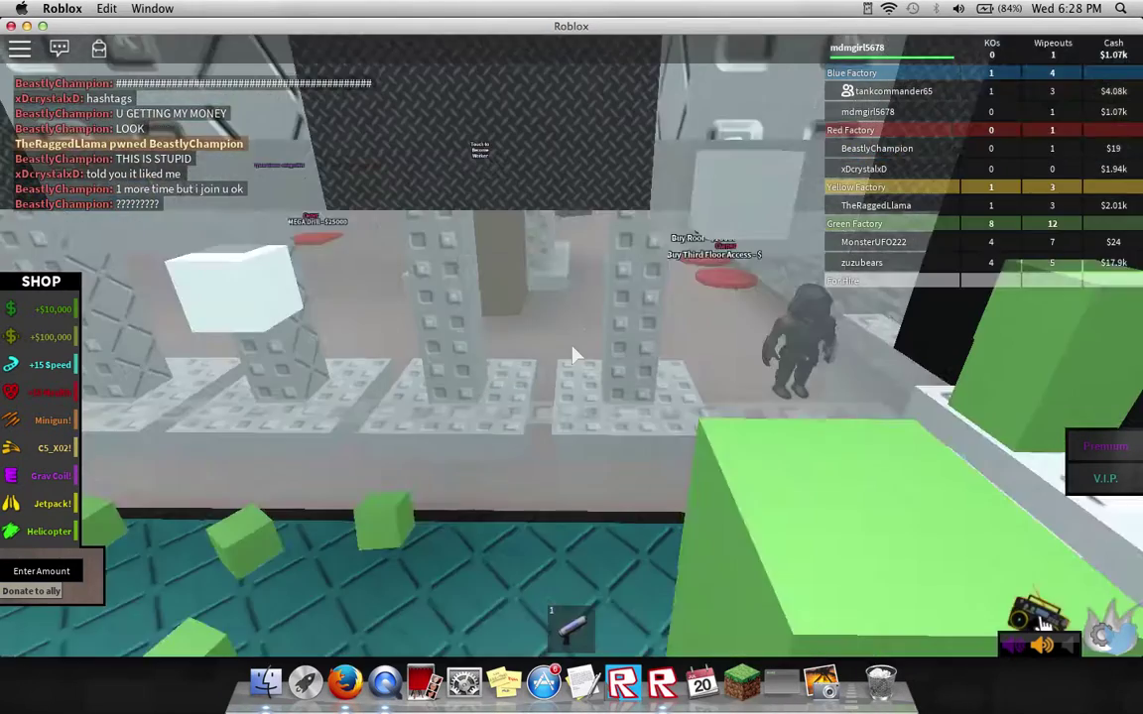
{"action": "key", "text": "Up"}
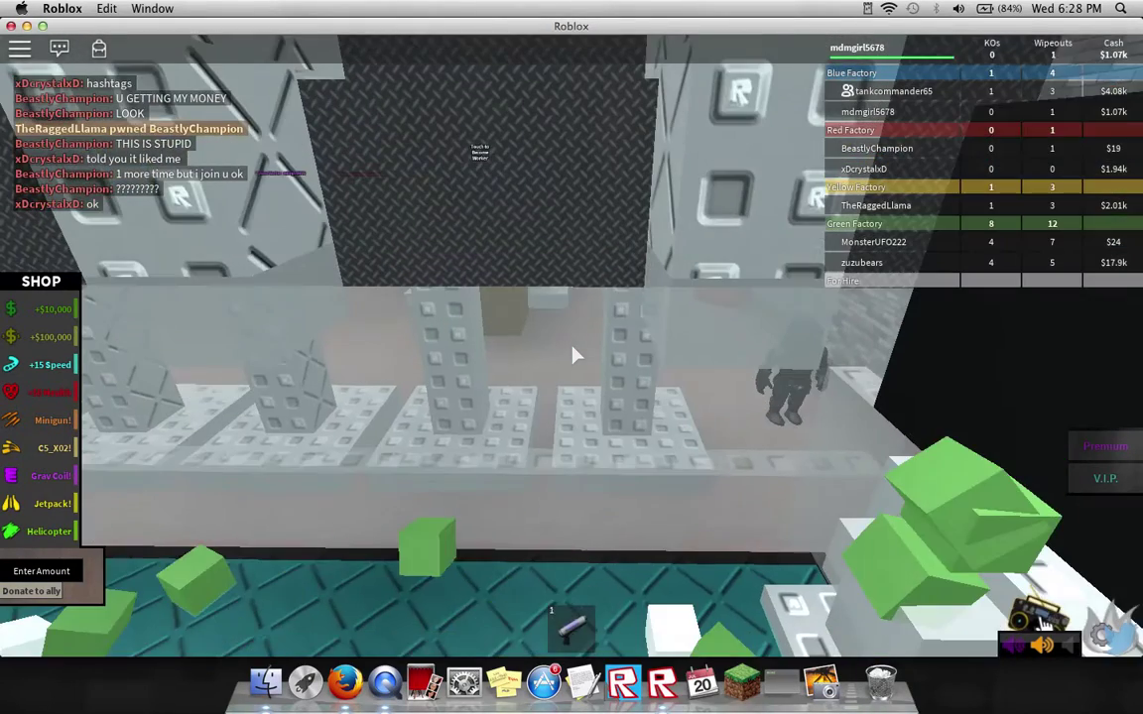
{"action": "key", "text": "Left"}
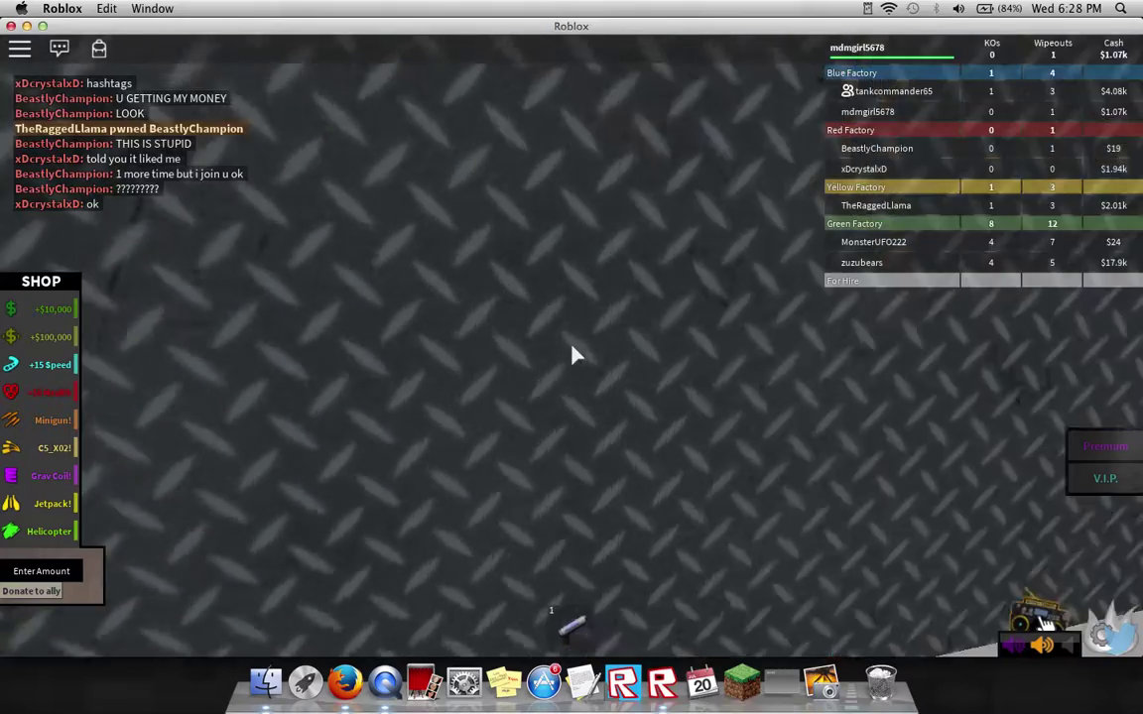
{"action": "key", "text": "Right"}
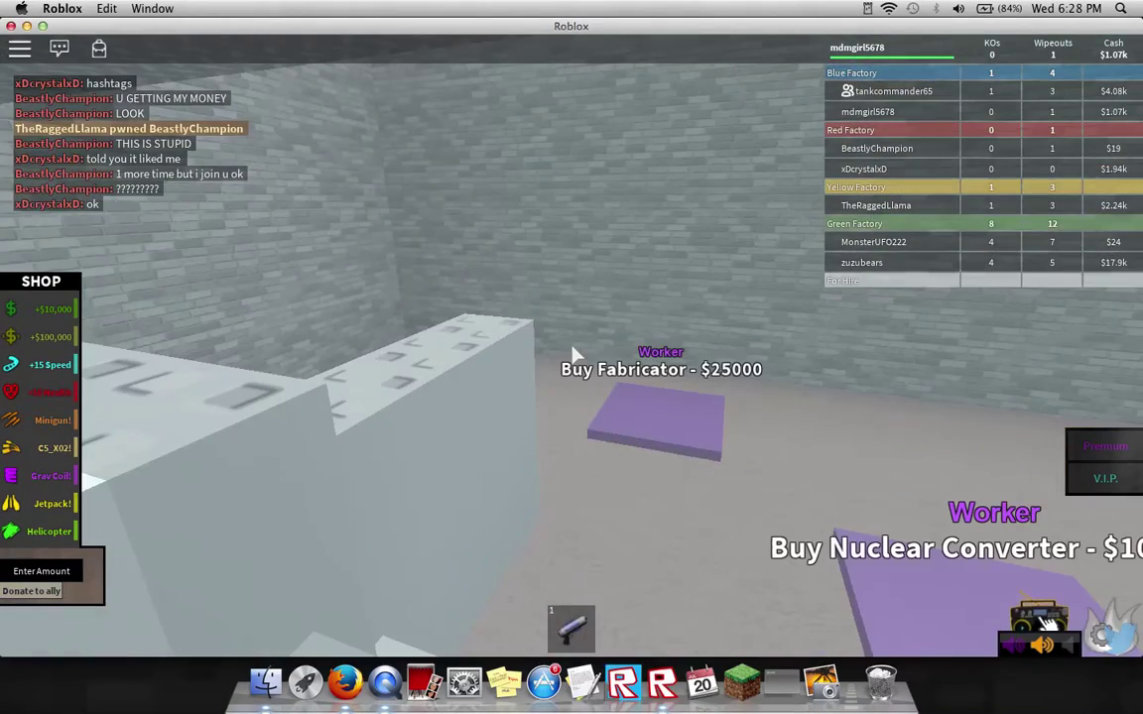
Step: Walk back along the brick wall toward the Buy Roof pads, with cash at $5.07k
{"action": "key", "text": "w"}
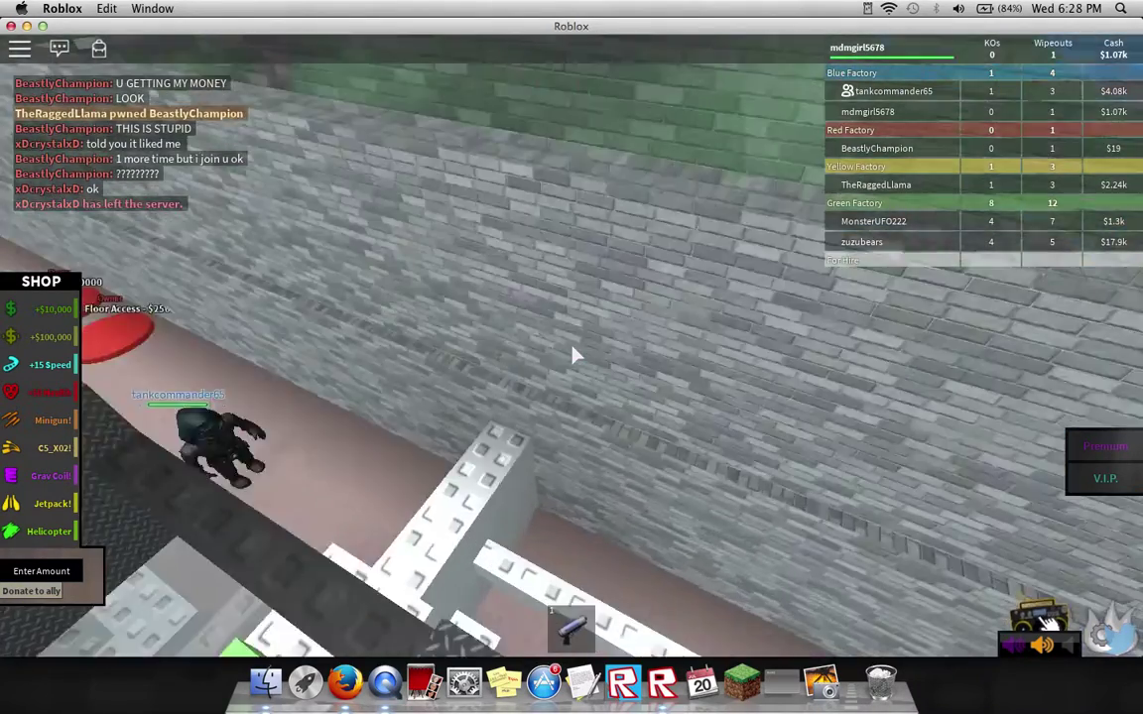
{"action": "key", "text": "w"}
{"action": "key", "text": "Left"}
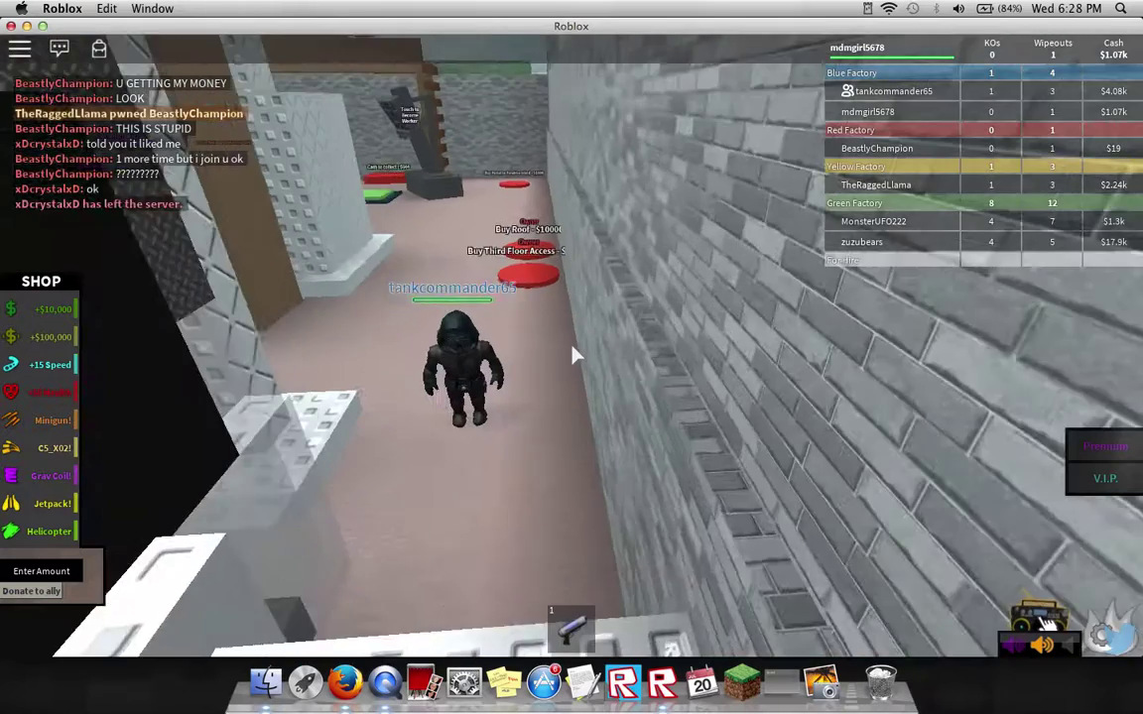
{"action": "key", "text": "w"}
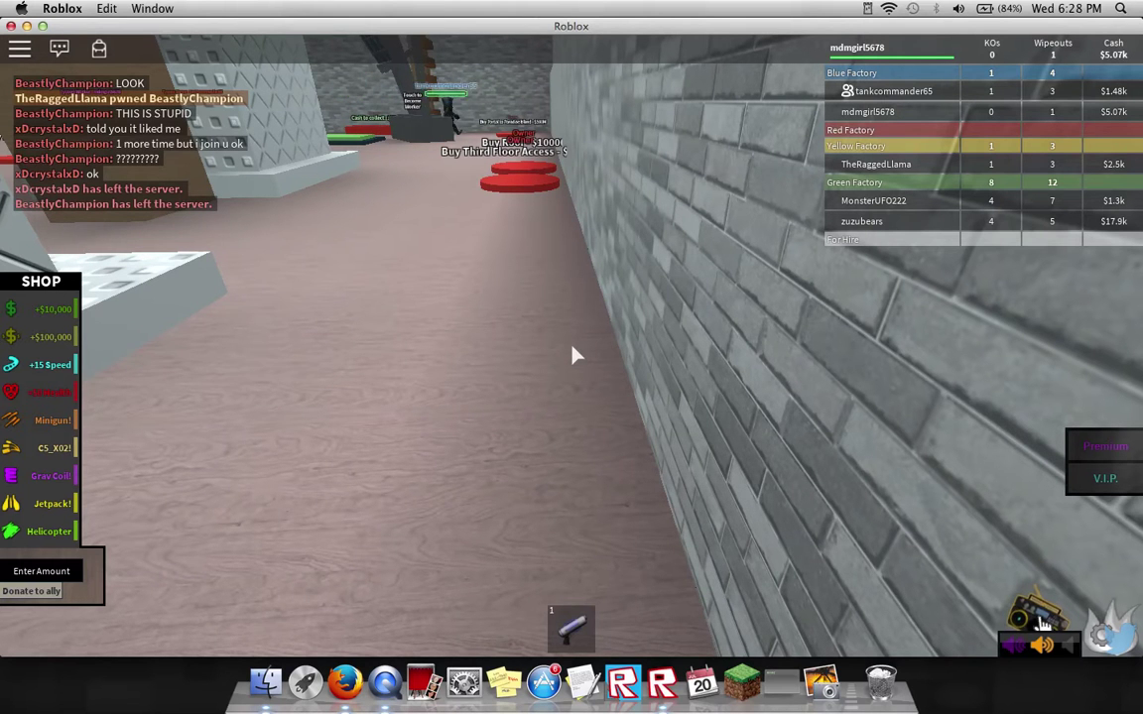
Step: Walk past the pillars and dark dropper machine to the wooden ladder and climb it
{"action": "key", "text": "Left"}
{"action": "key", "text": "w"}
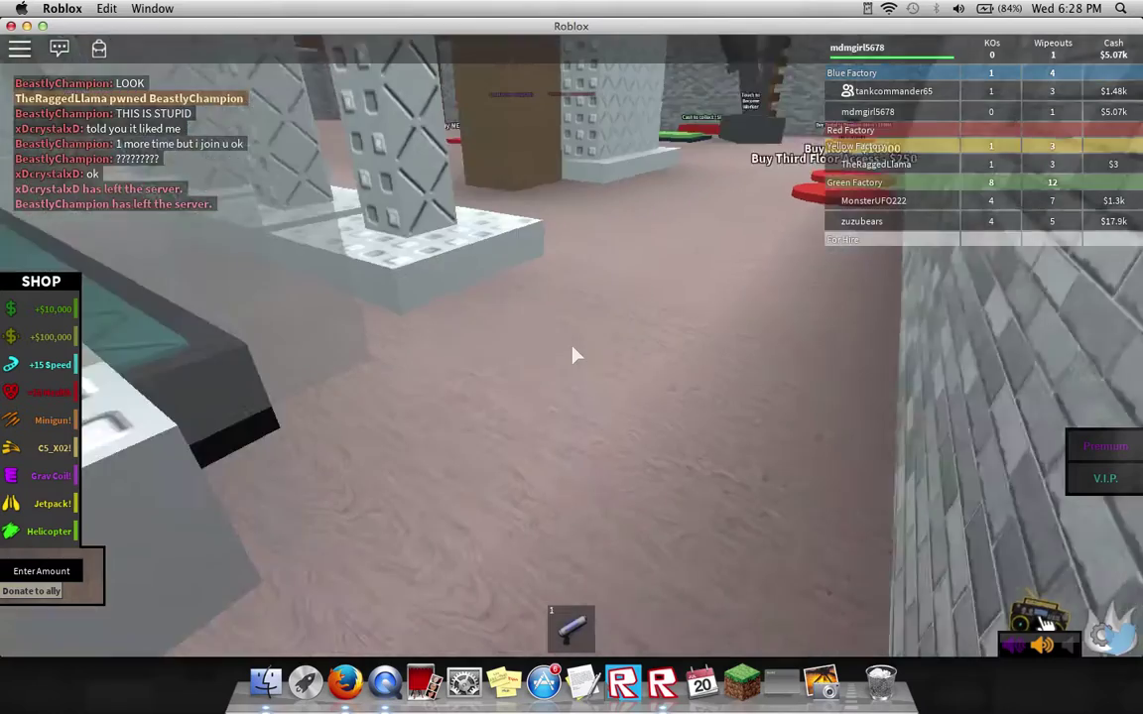
{"action": "key", "text": "w"}
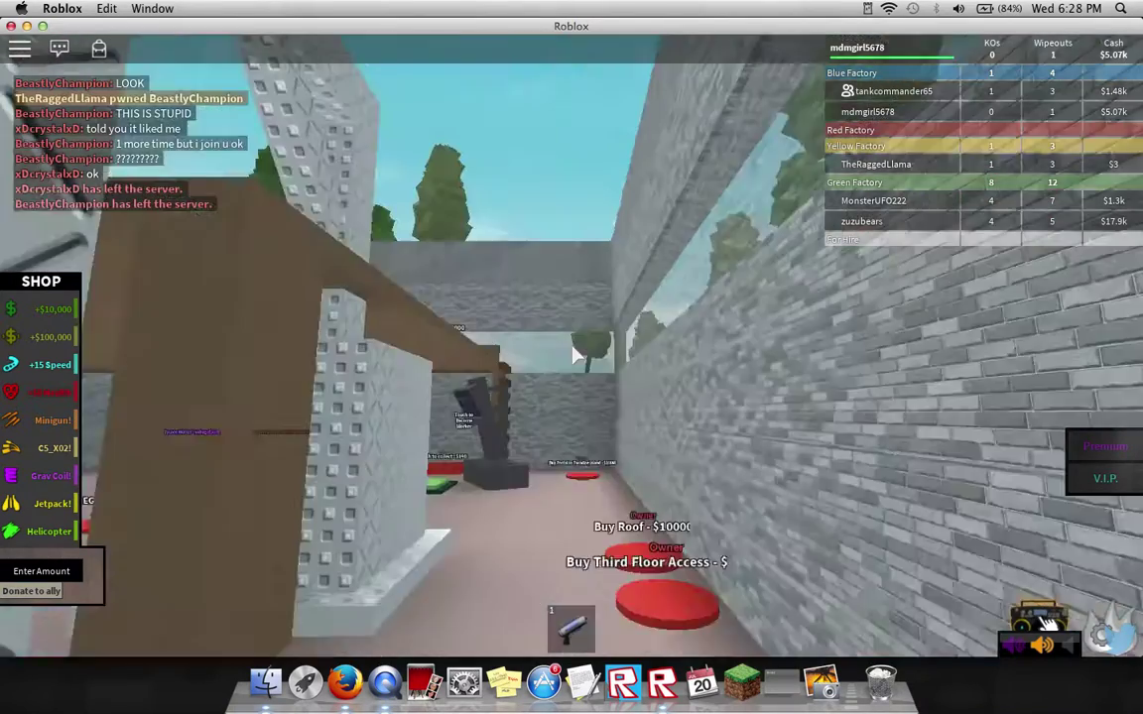
{"action": "key", "text": "w"}
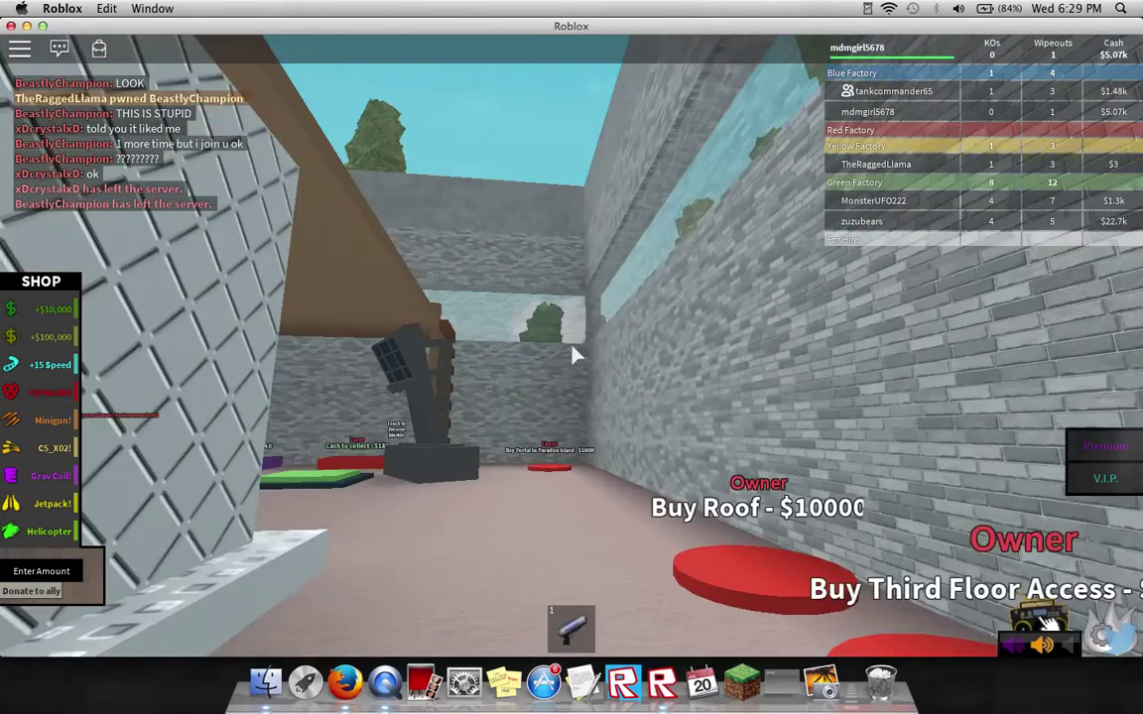
{"action": "key", "text": "w"}
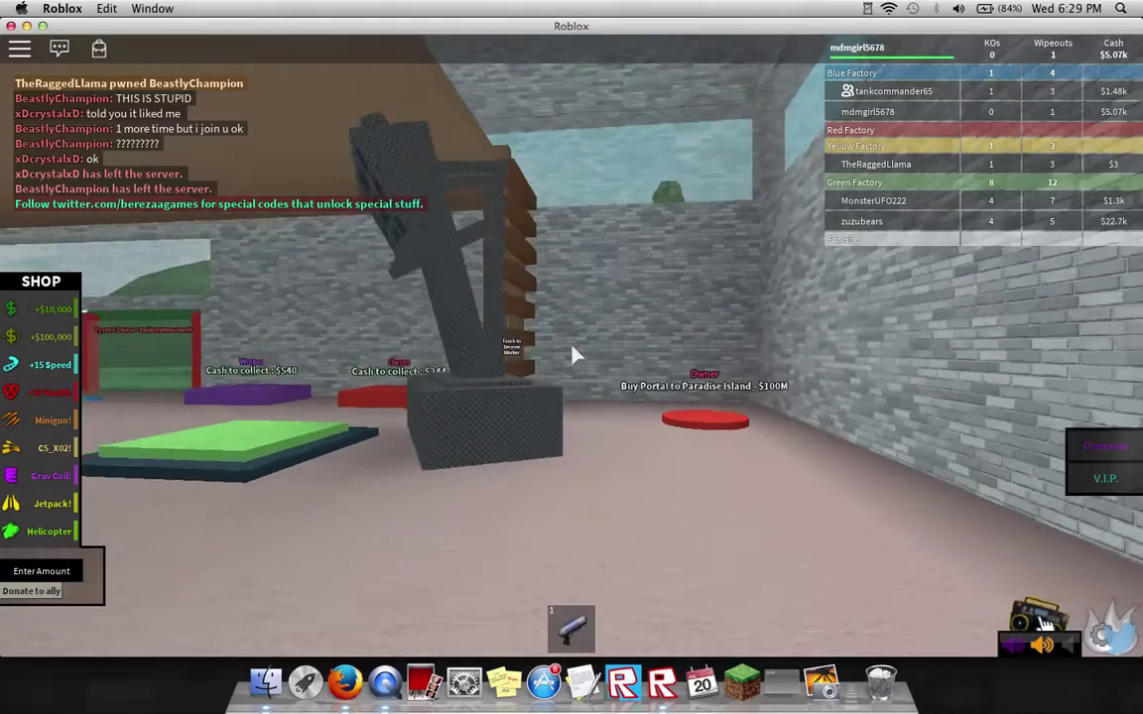
{"action": "key", "text": "w"}
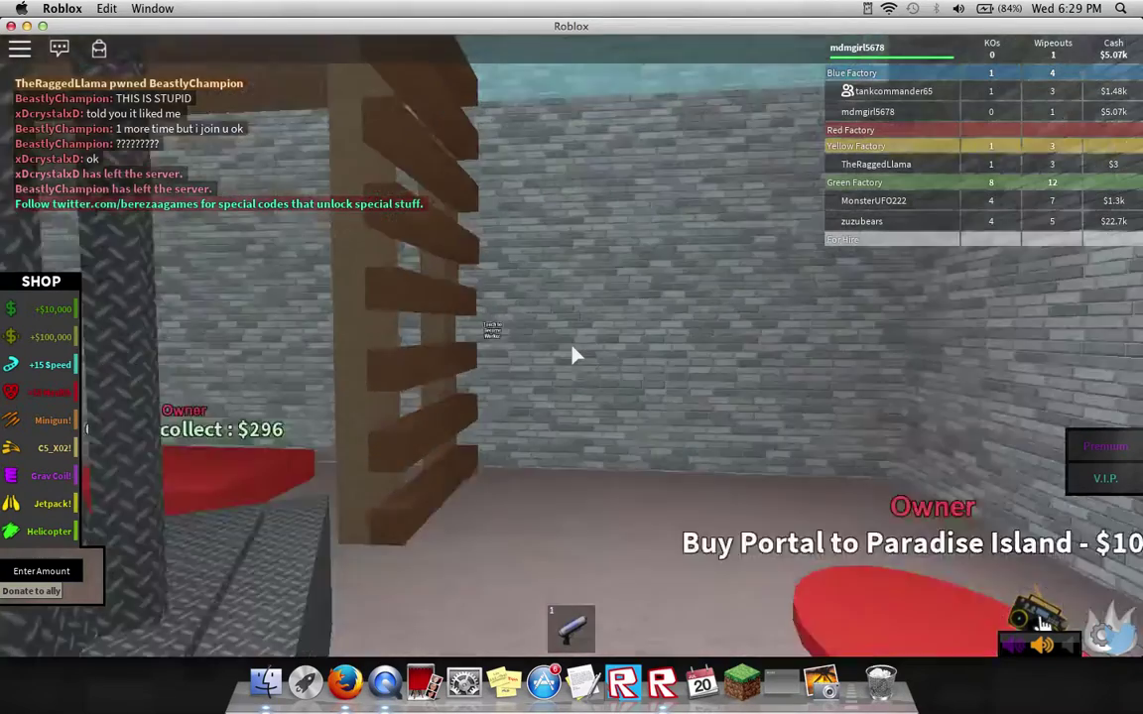
{"action": "key", "text": "w"}
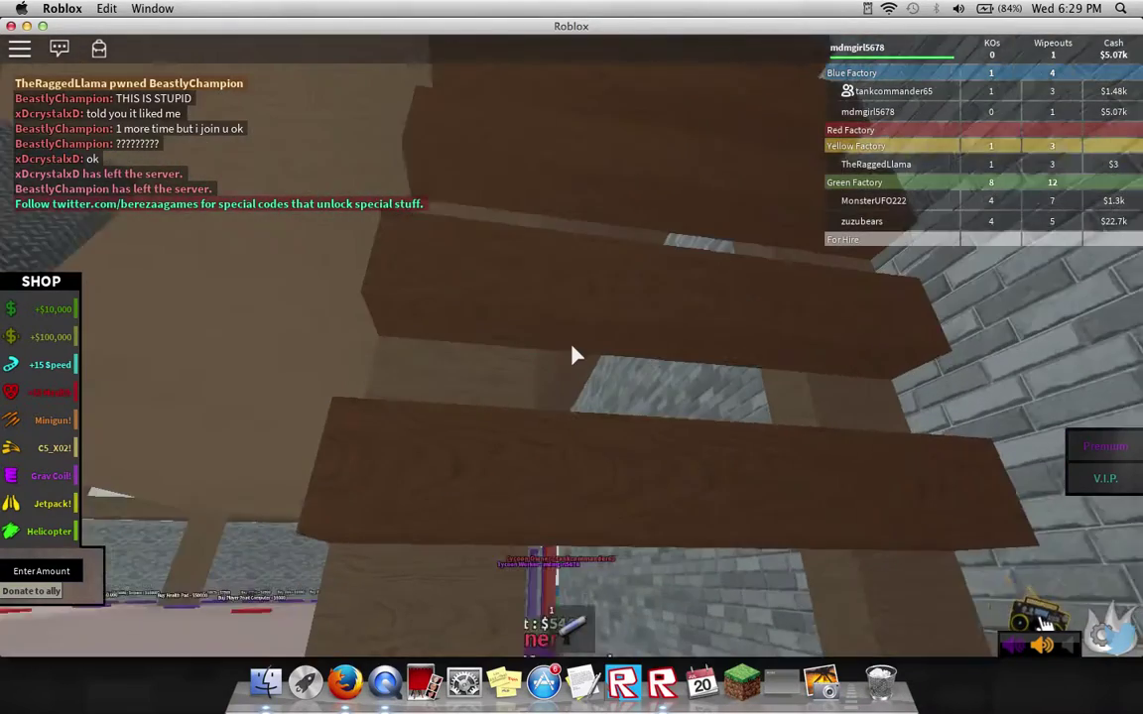
Step: Cross the upper floor onto the Buy Iron Drill pad, spending $5000 to leave $73
{"action": "key", "text": "w"}
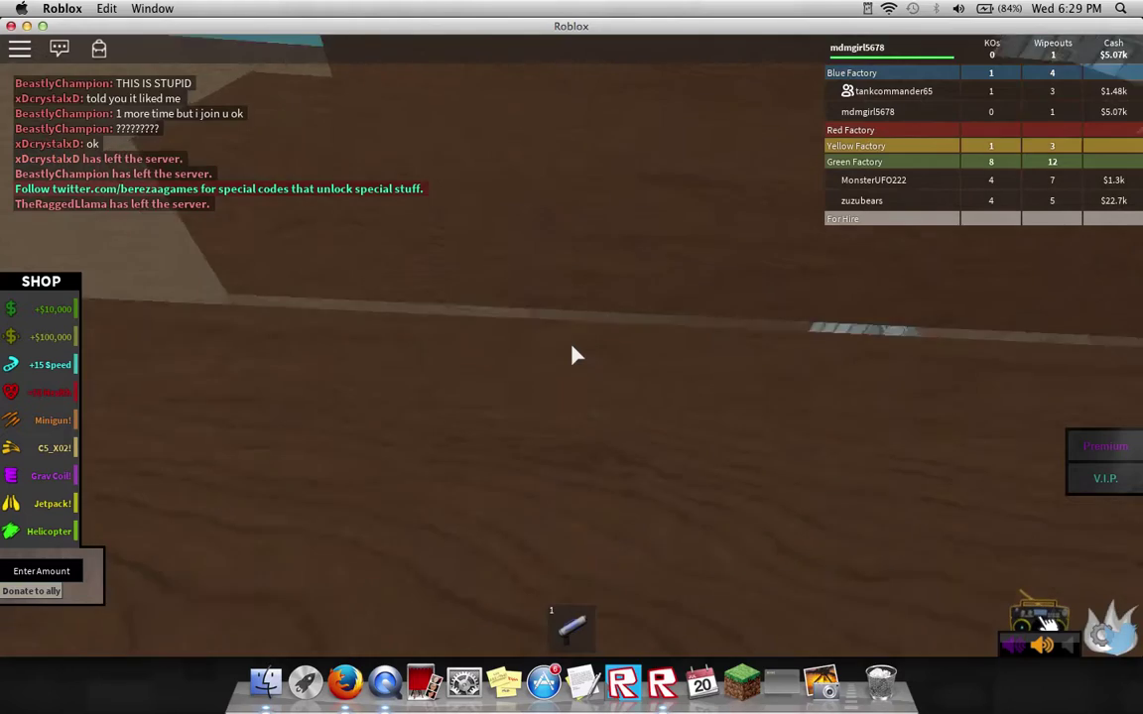
{"action": "key", "text": "w"}
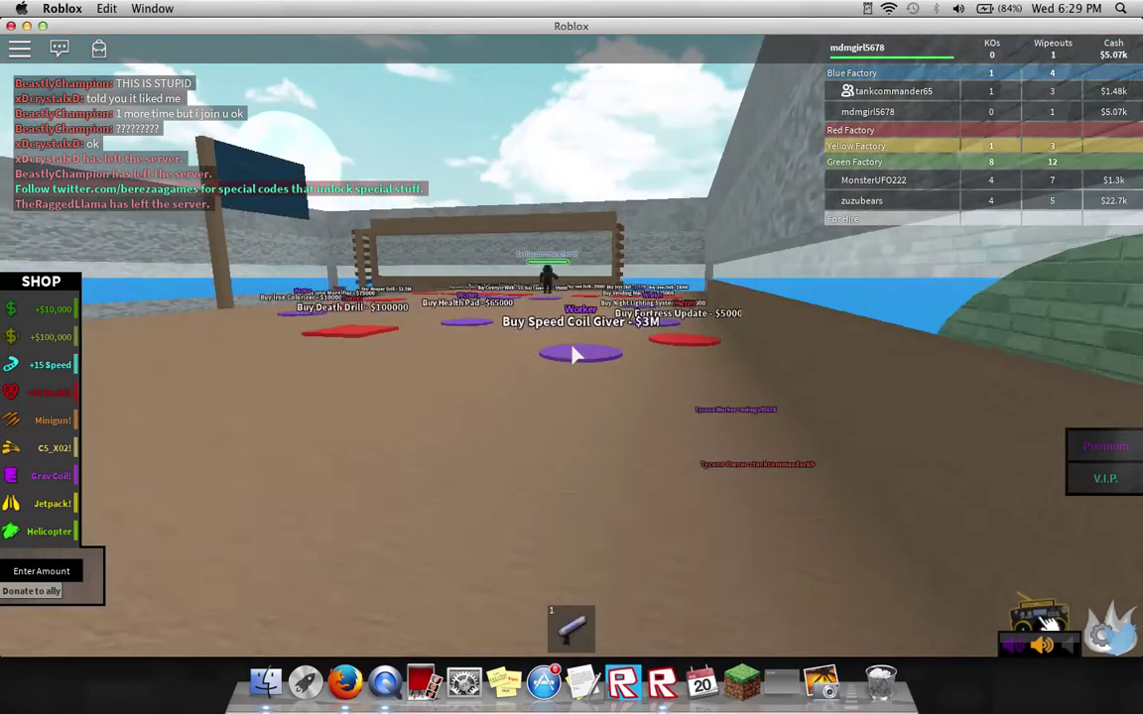
{"action": "key", "text": "w"}
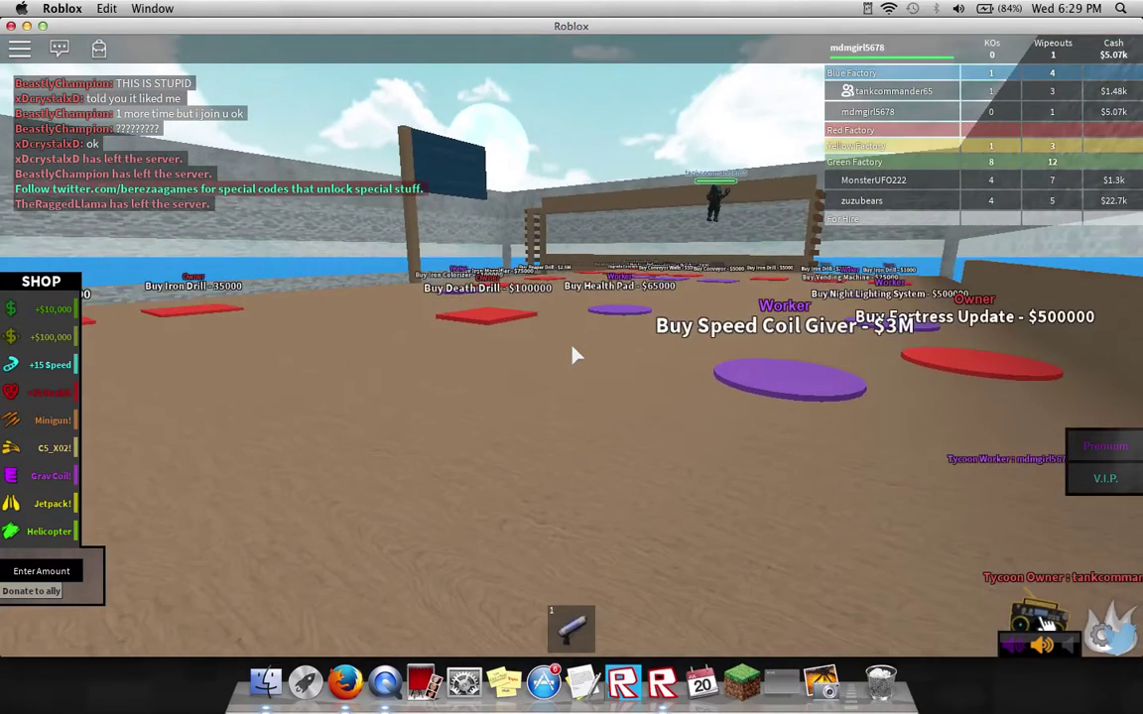
{"action": "key", "text": "w"}
{"action": "key", "text": "space"}
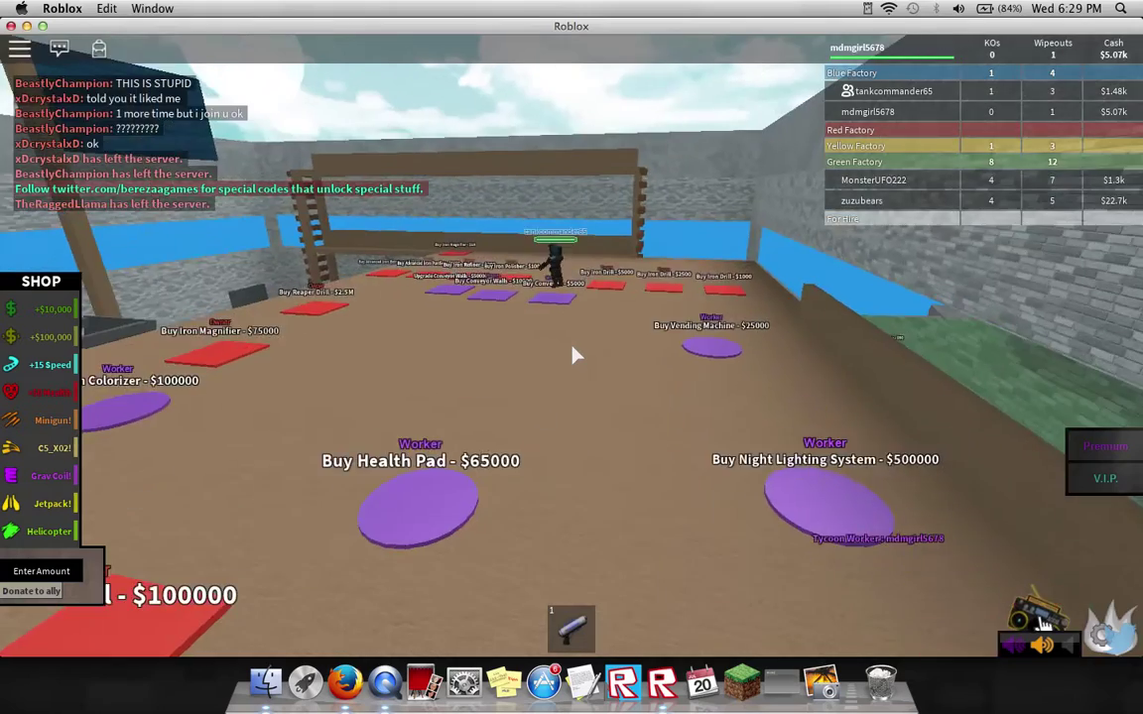
{"action": "key", "text": "w"}
{"action": "key", "text": "space"}
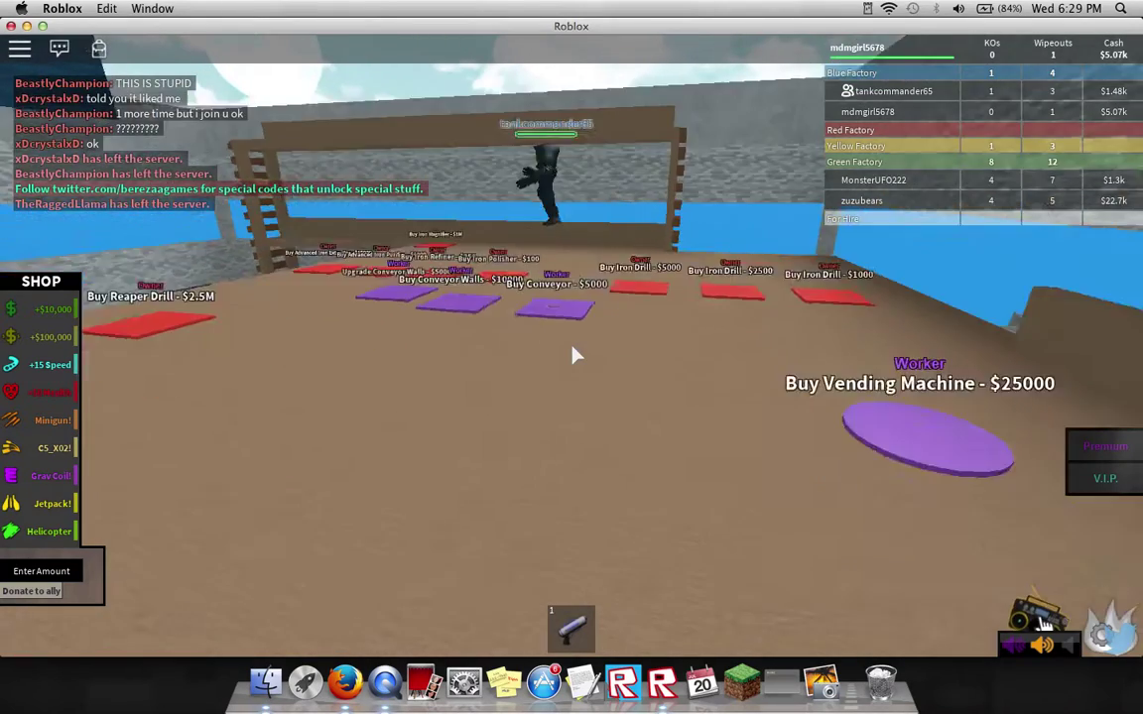
{"action": "key", "text": "w"}
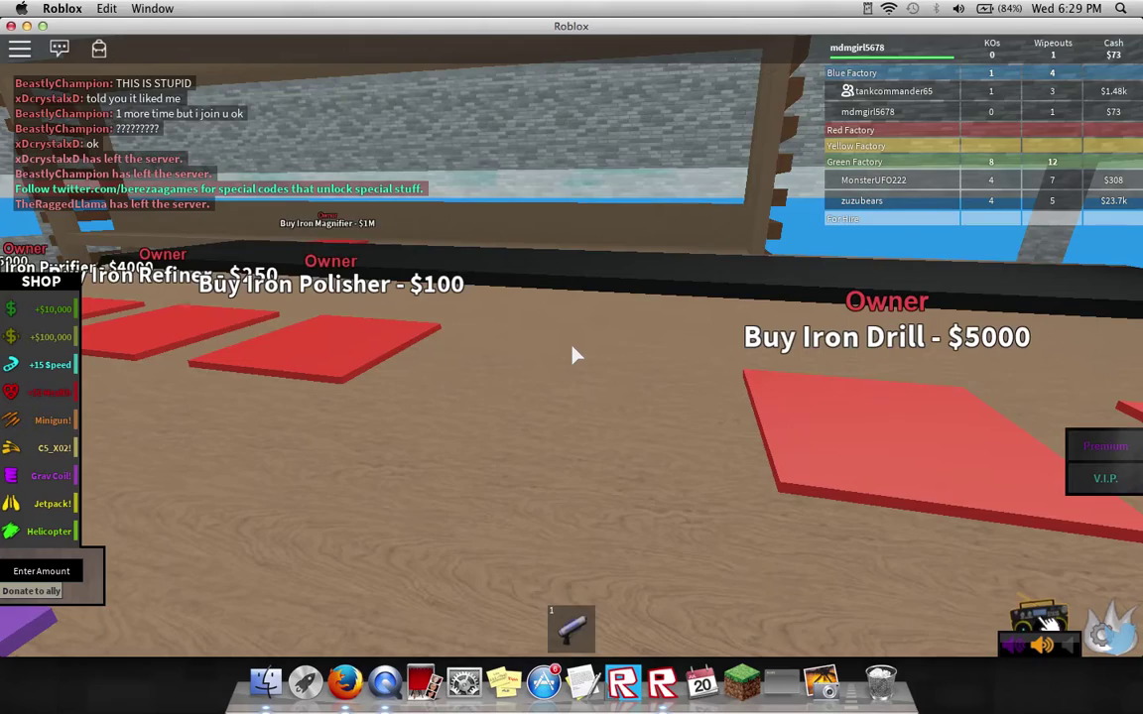
Step: Turn past the Health Pad toward the Ladder to Roof pad and brick wall
{"action": "key", "text": "Left"}
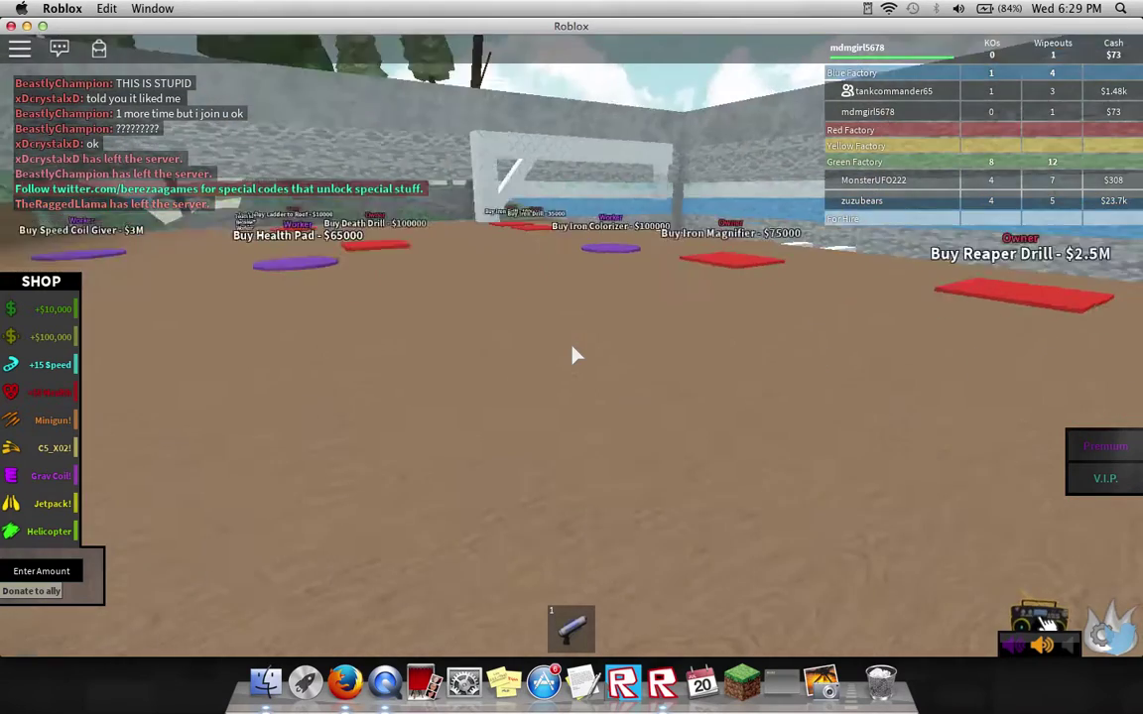
{"action": "key", "text": "Left"}
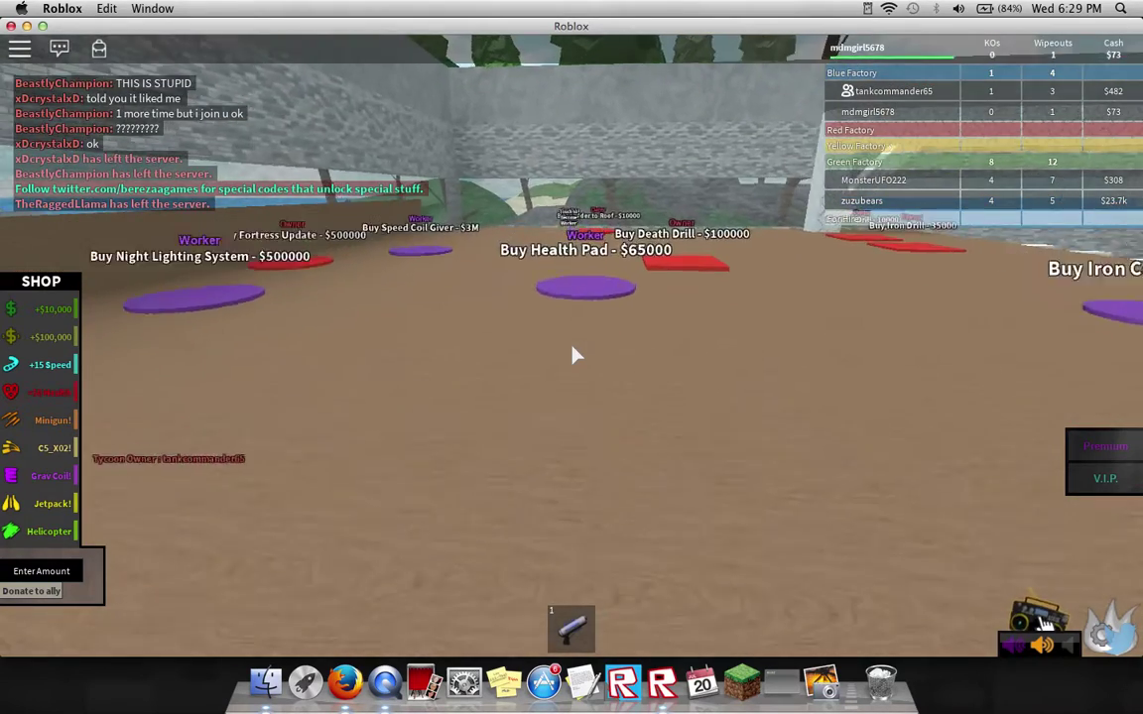
{"action": "key", "text": "w"}
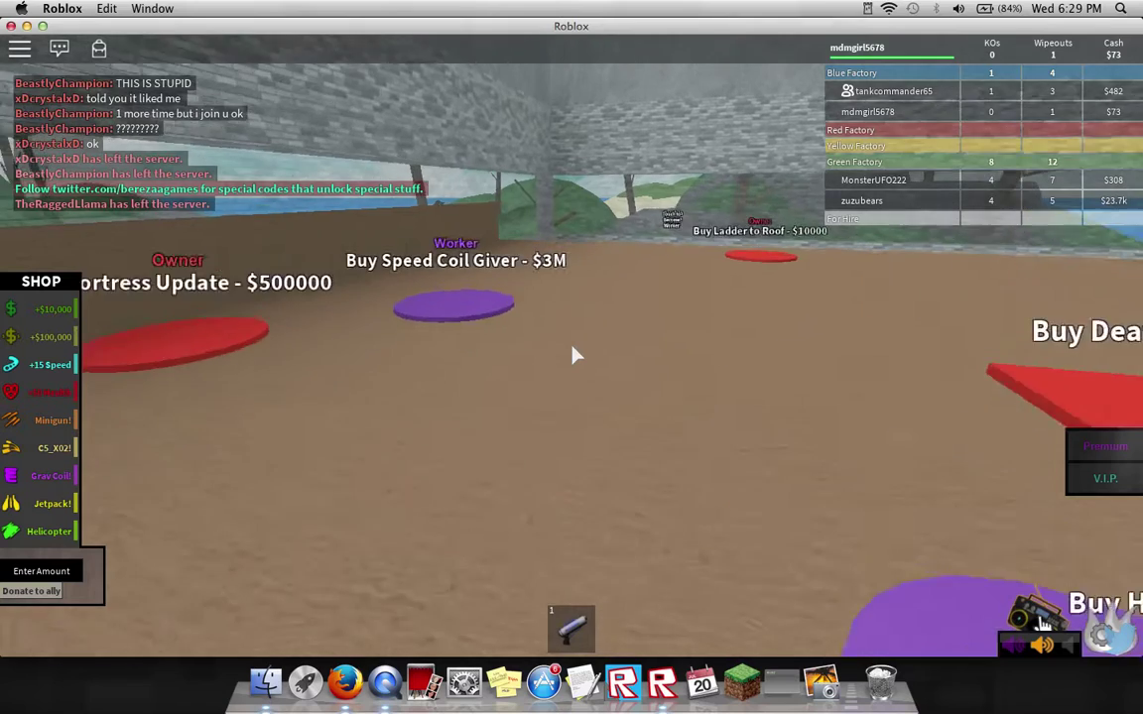
{"action": "key", "text": "w"}
{"action": "key", "text": "Right"}
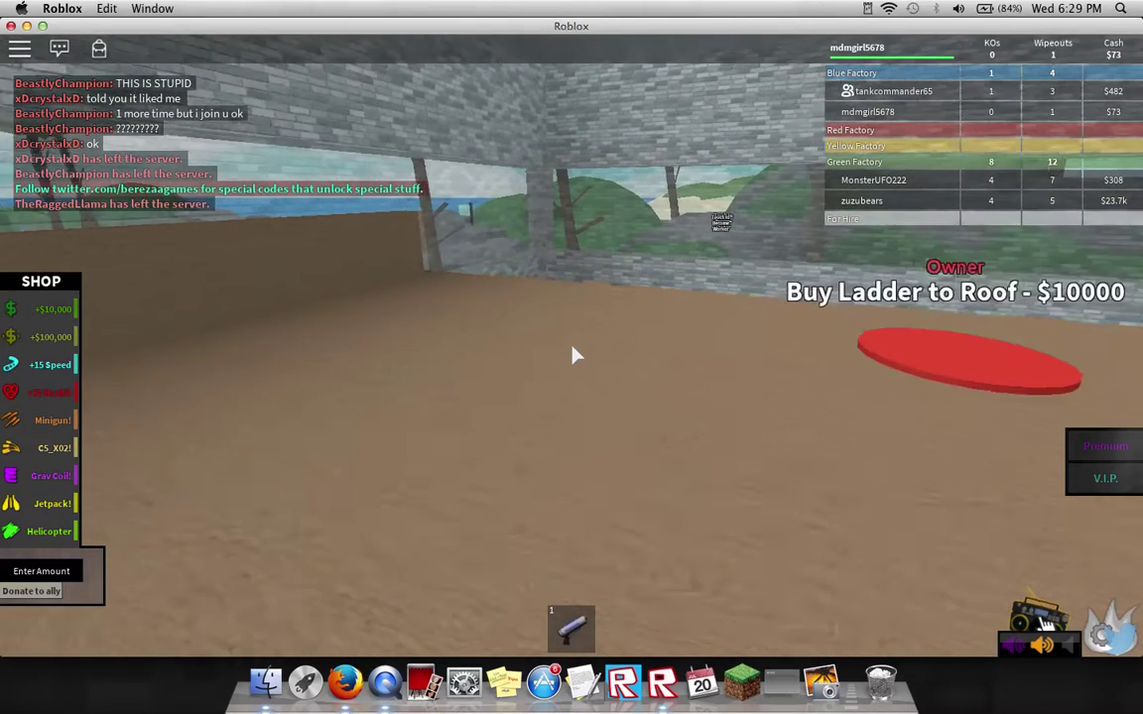
{"action": "key", "text": "w"}
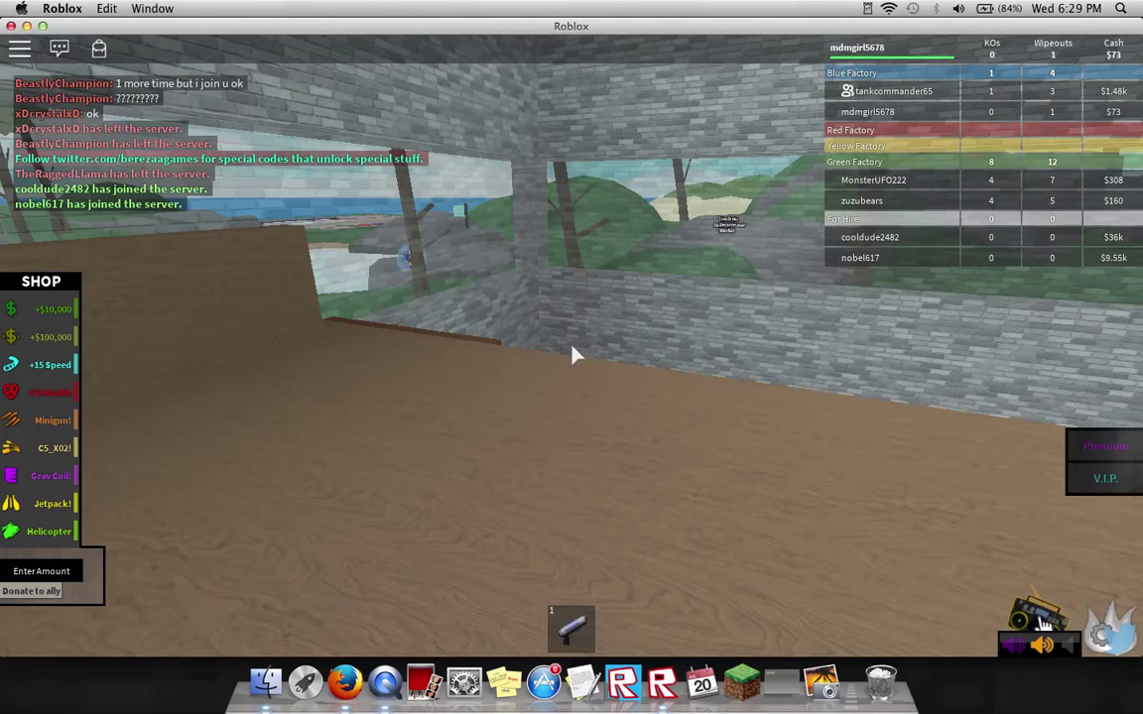
Step: Drop to the lower floor and walk past the Buy Roof pads to collect worker cash, reaching $862
{"action": "key", "text": "w"}
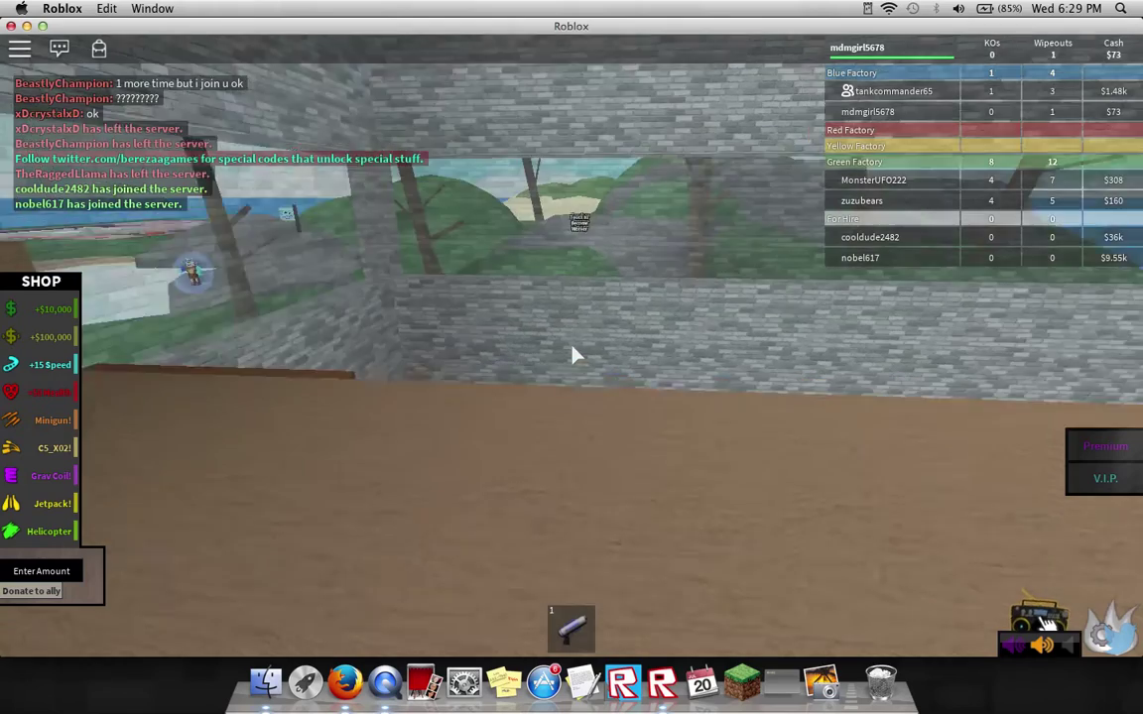
{"action": "key", "text": "w"}
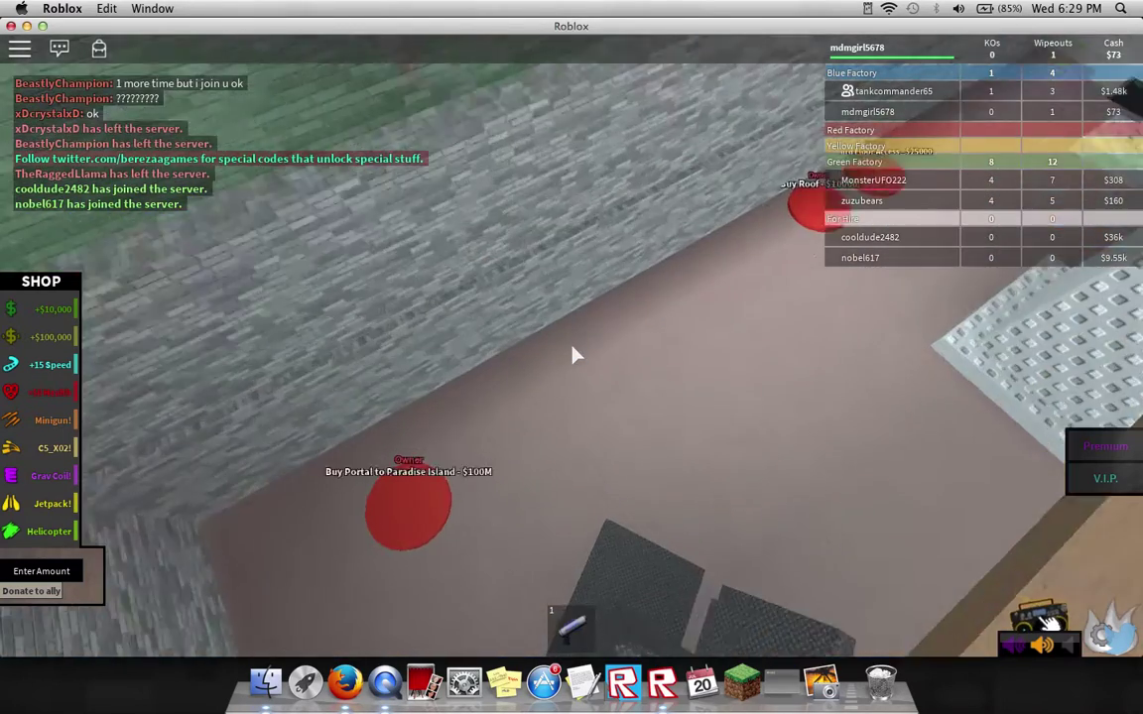
{"action": "key", "text": "d"}
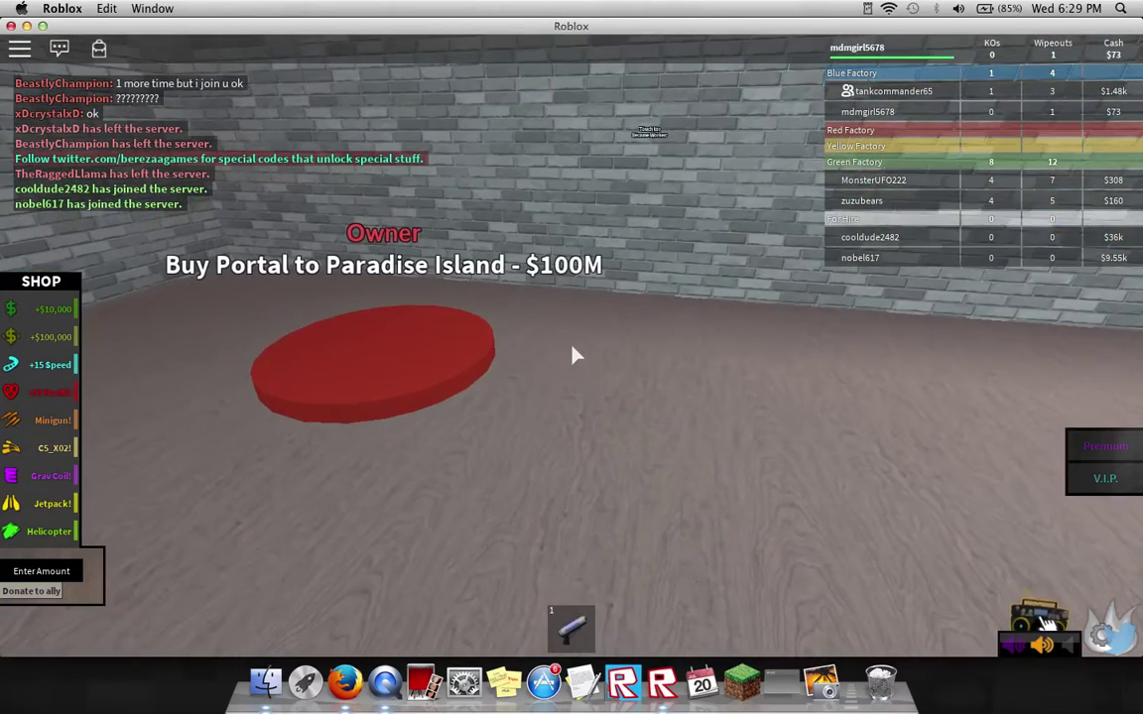
{"action": "key", "text": "w"}
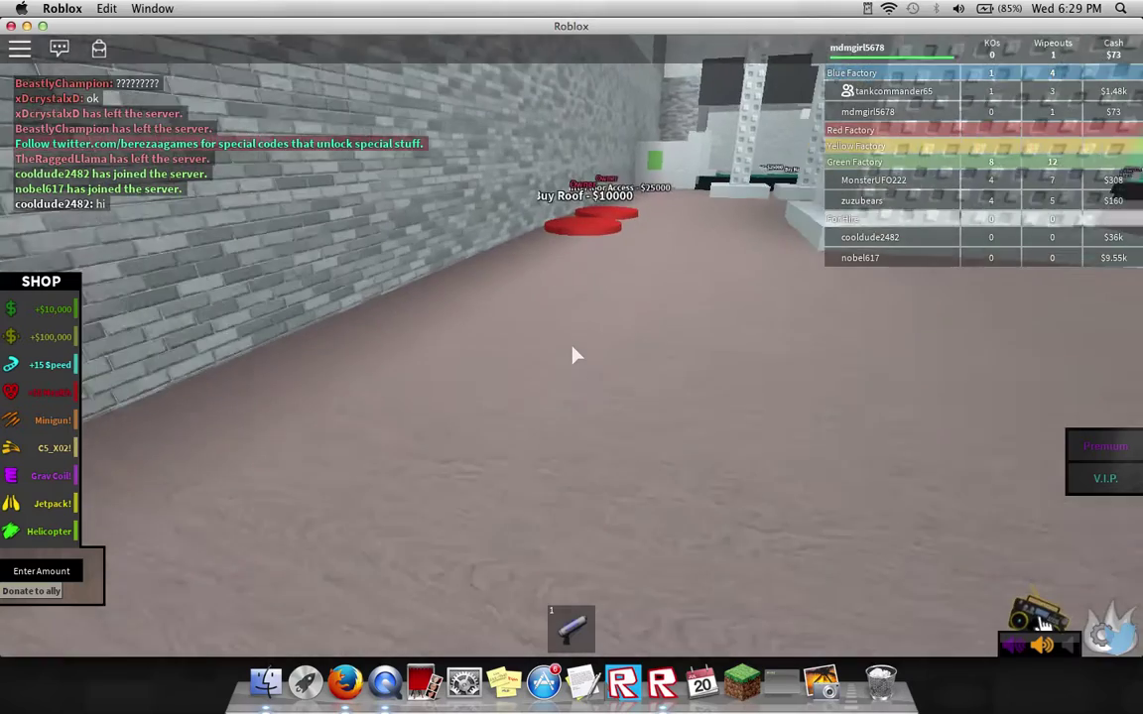
{"action": "key", "text": "w"}
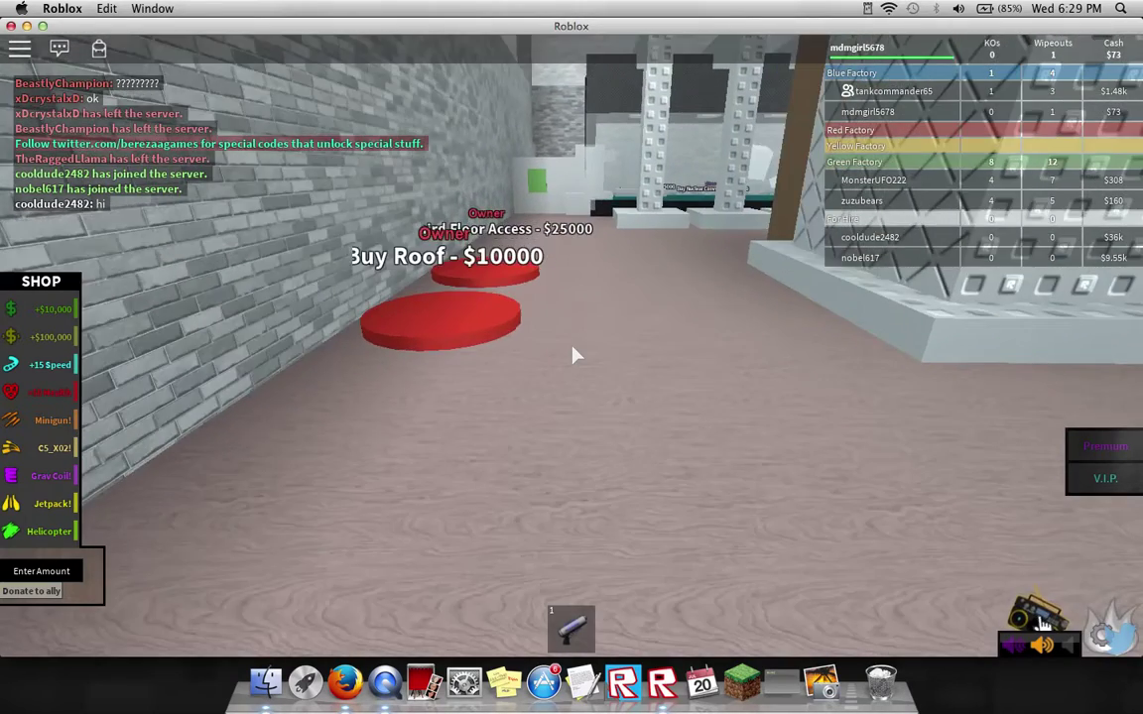
{"action": "key", "text": "w"}
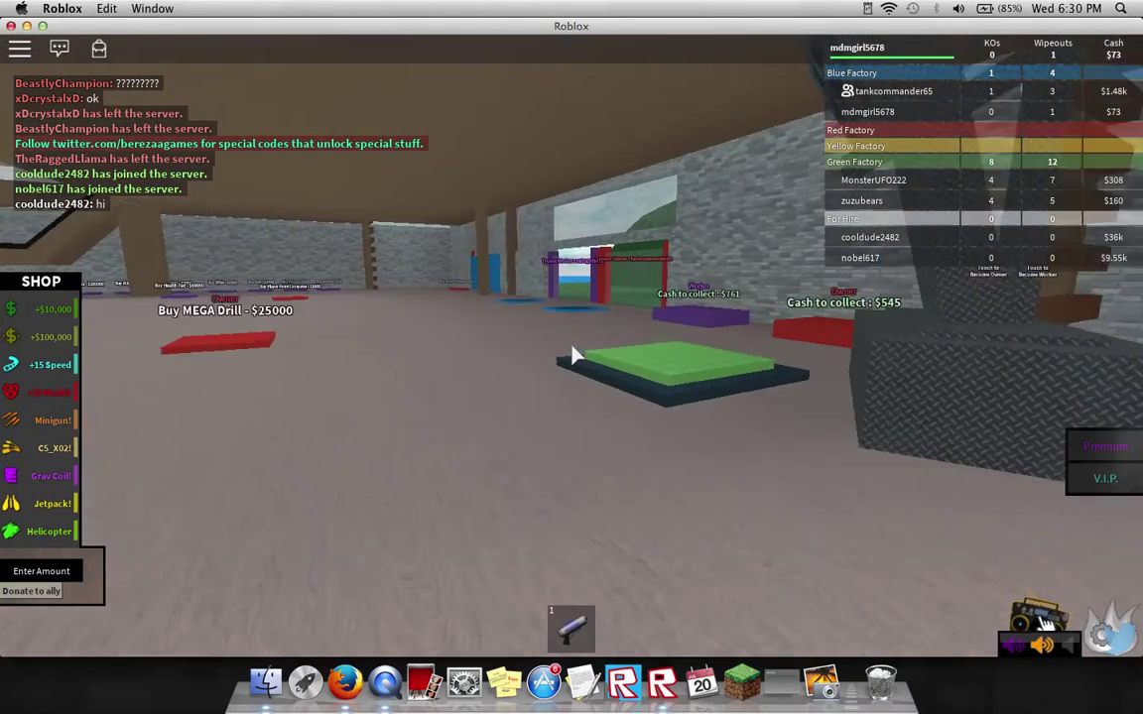
{"action": "key", "text": "w"}
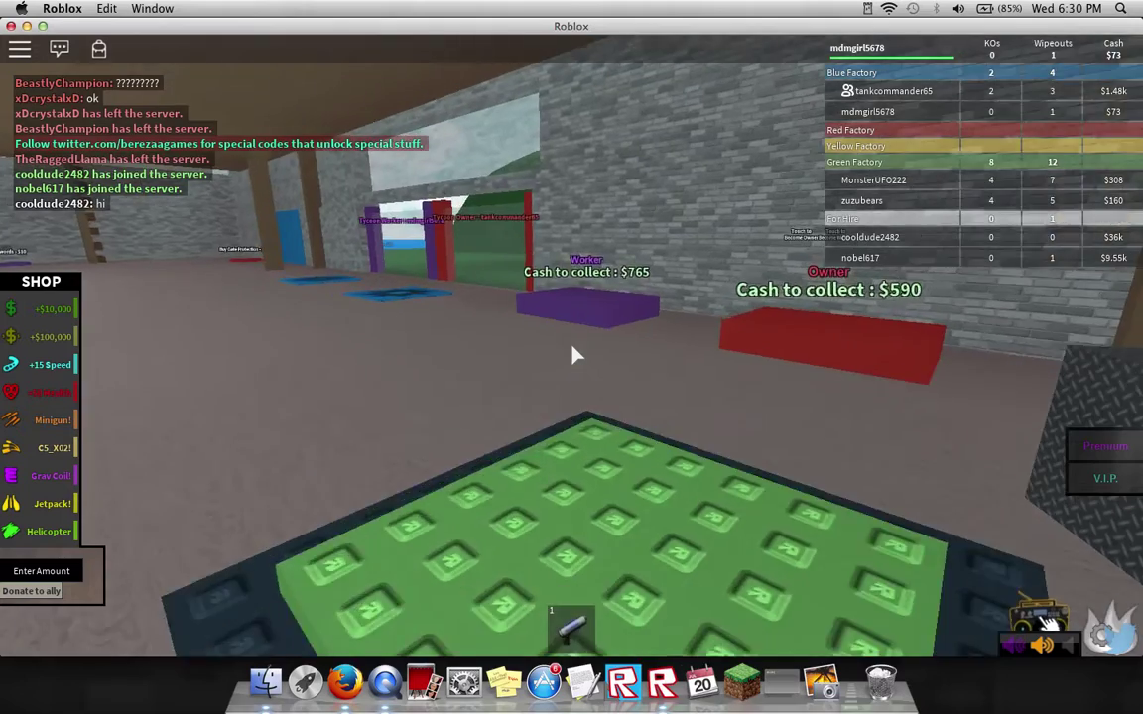
{"action": "key", "text": "w"}
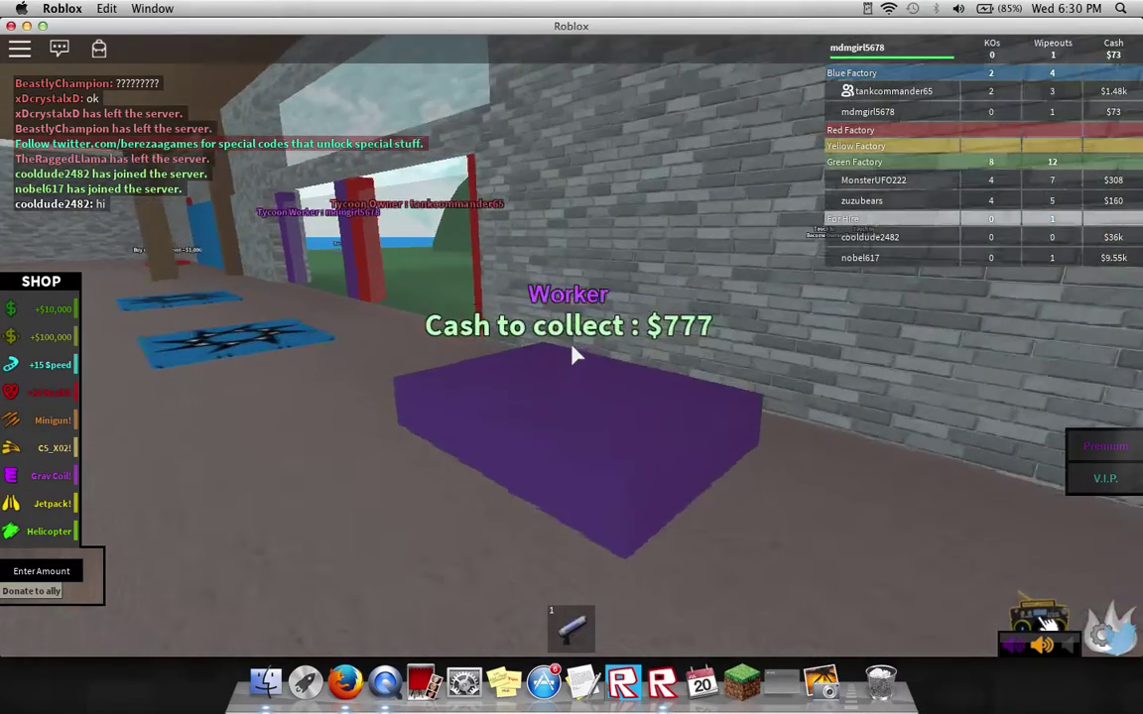
Step: Walk back past the Buy Roof pads to the white wall
{"action": "key", "text": "w"}
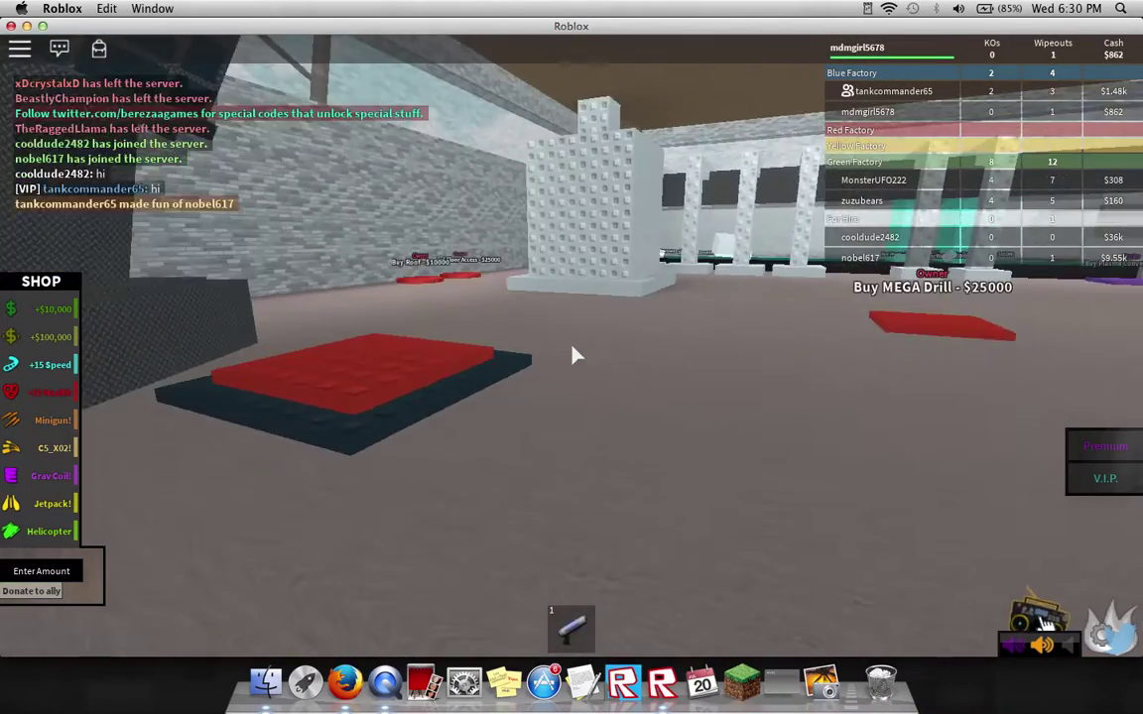
{"action": "key", "text": "w"}
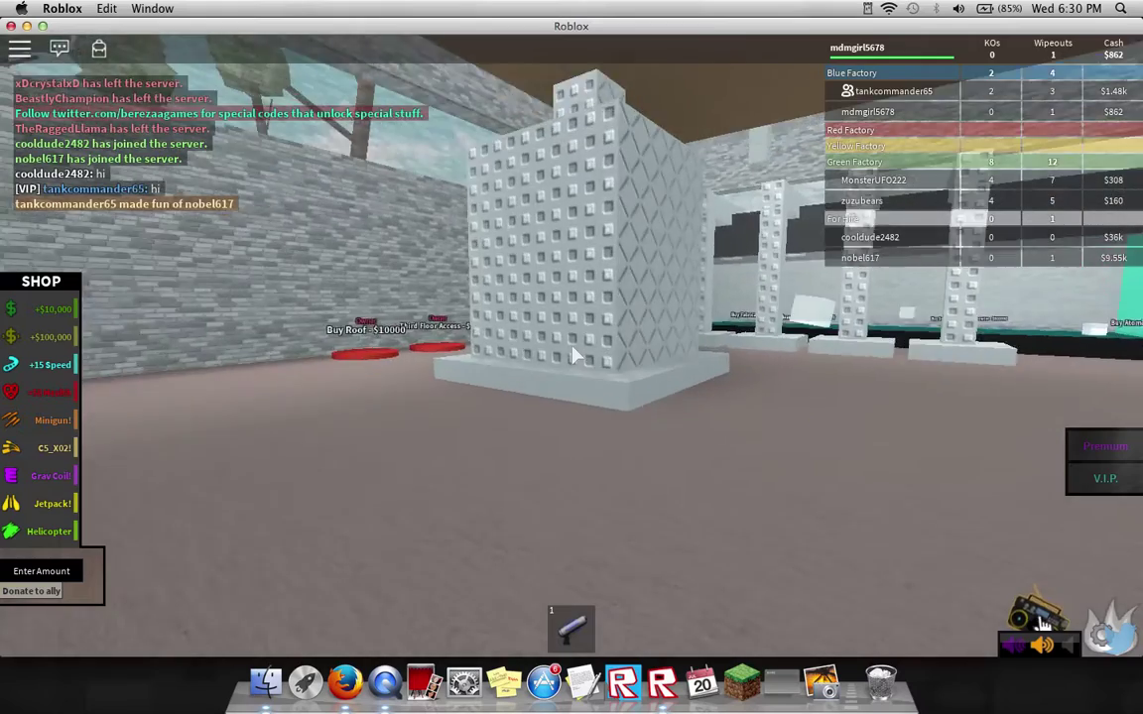
{"action": "key", "text": "Left"}
{"action": "key", "text": "Right"}
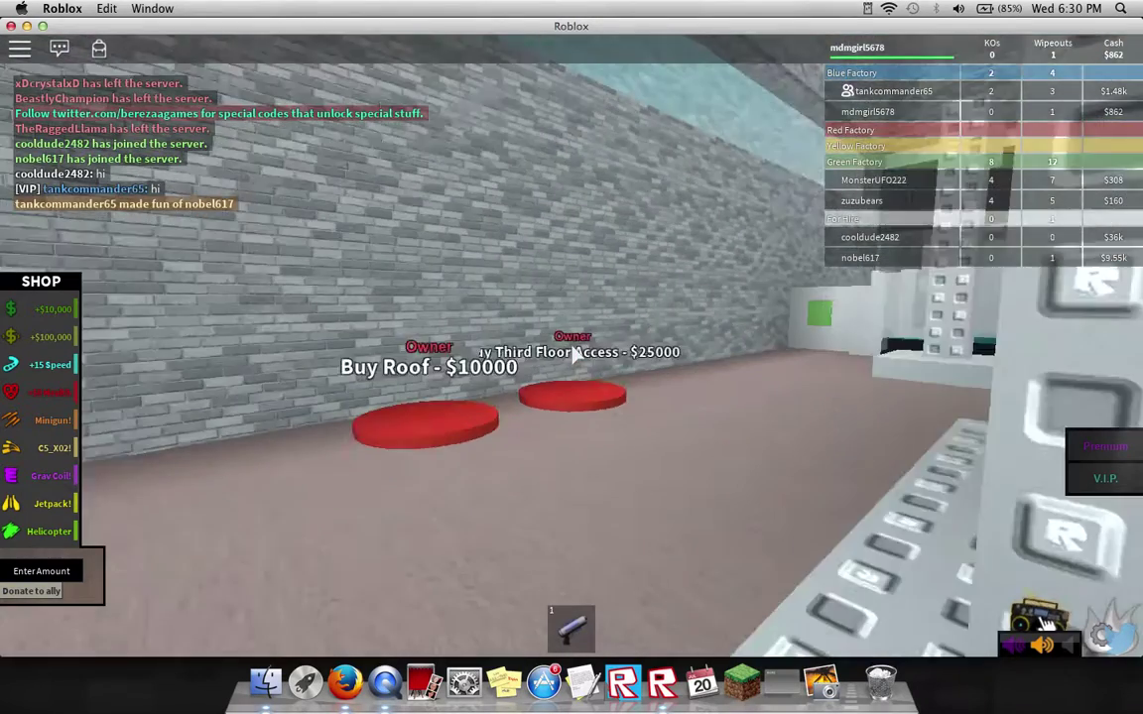
{"action": "key", "text": "w"}
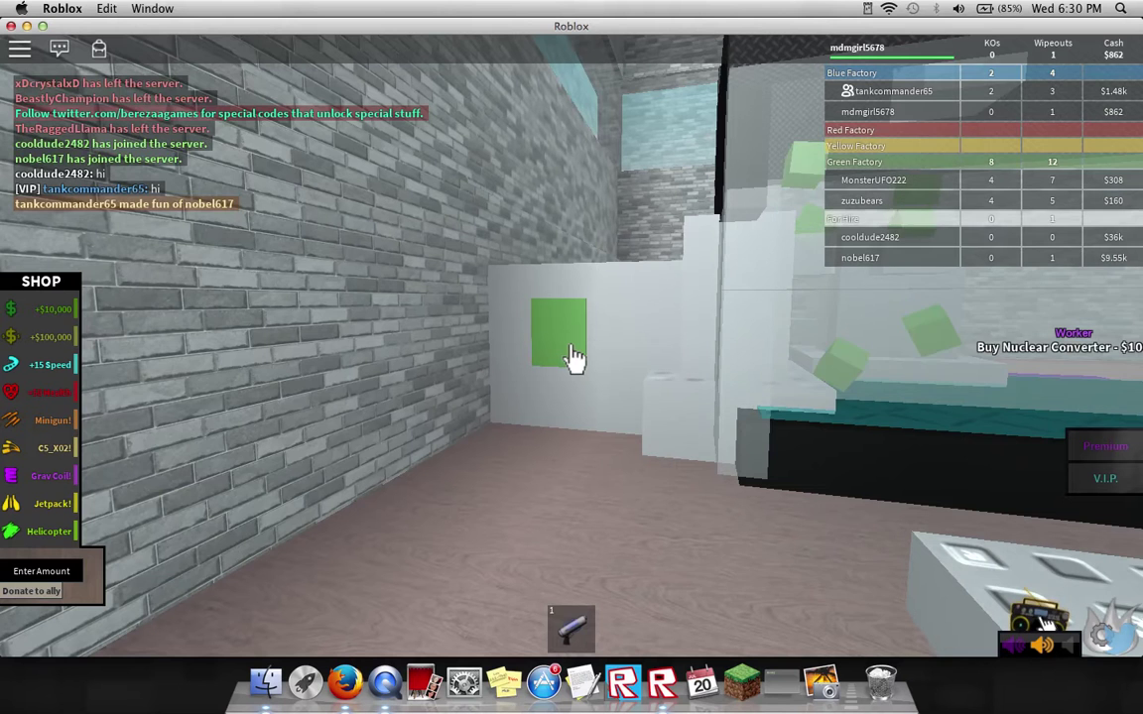
{"action": "key", "text": "w"}
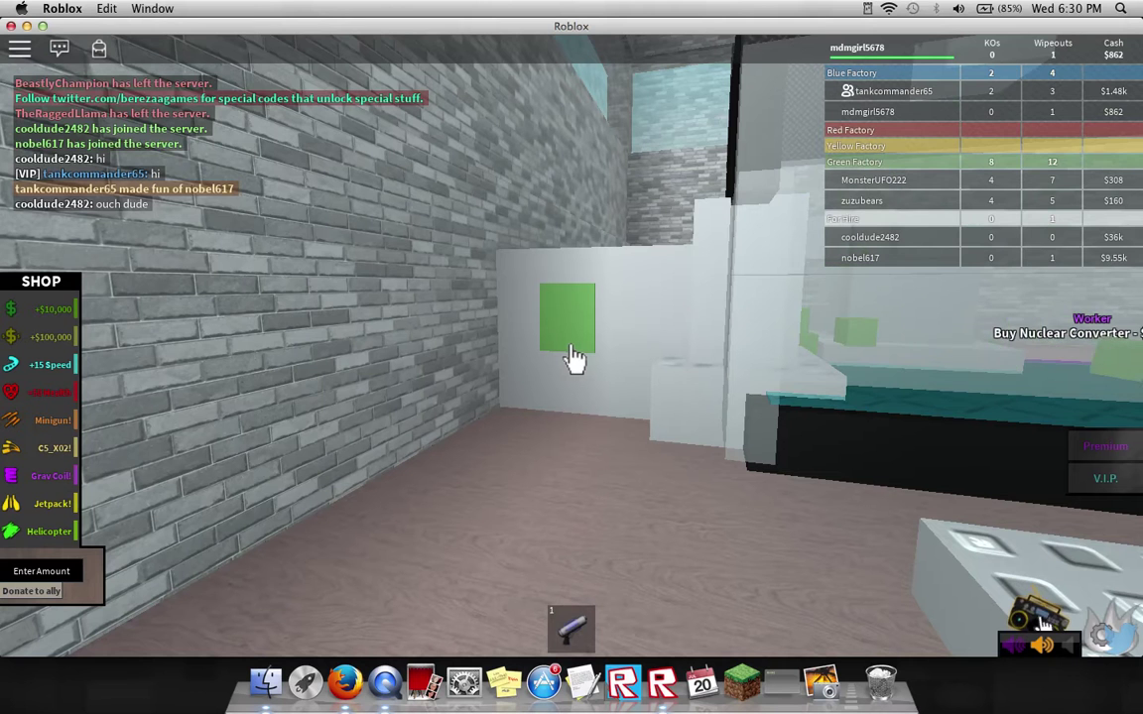
{"action": "key", "text": "d"}
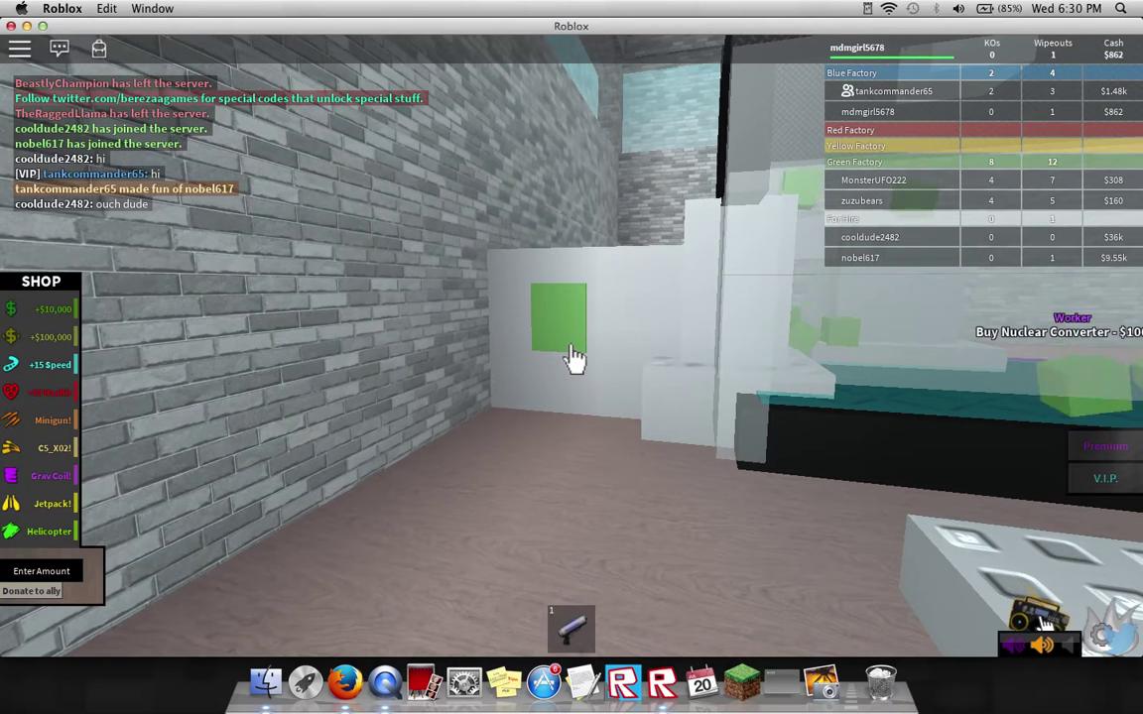
{"action": "key", "text": "space"}
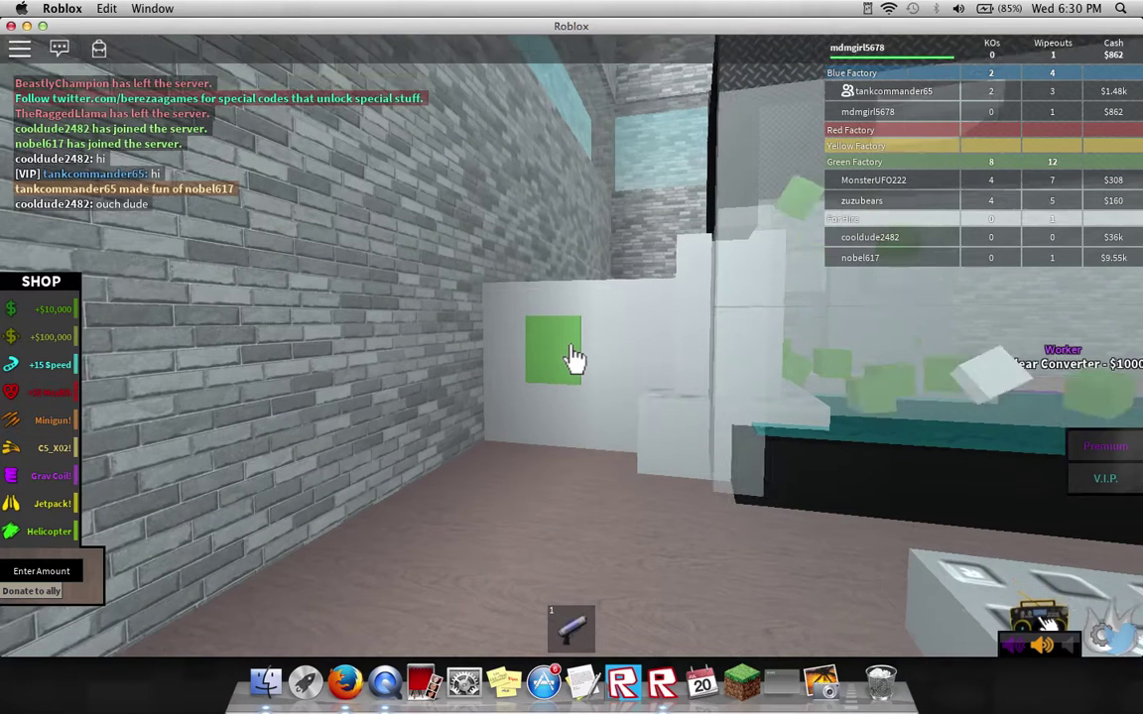
{"action": "key", "text": "space"}
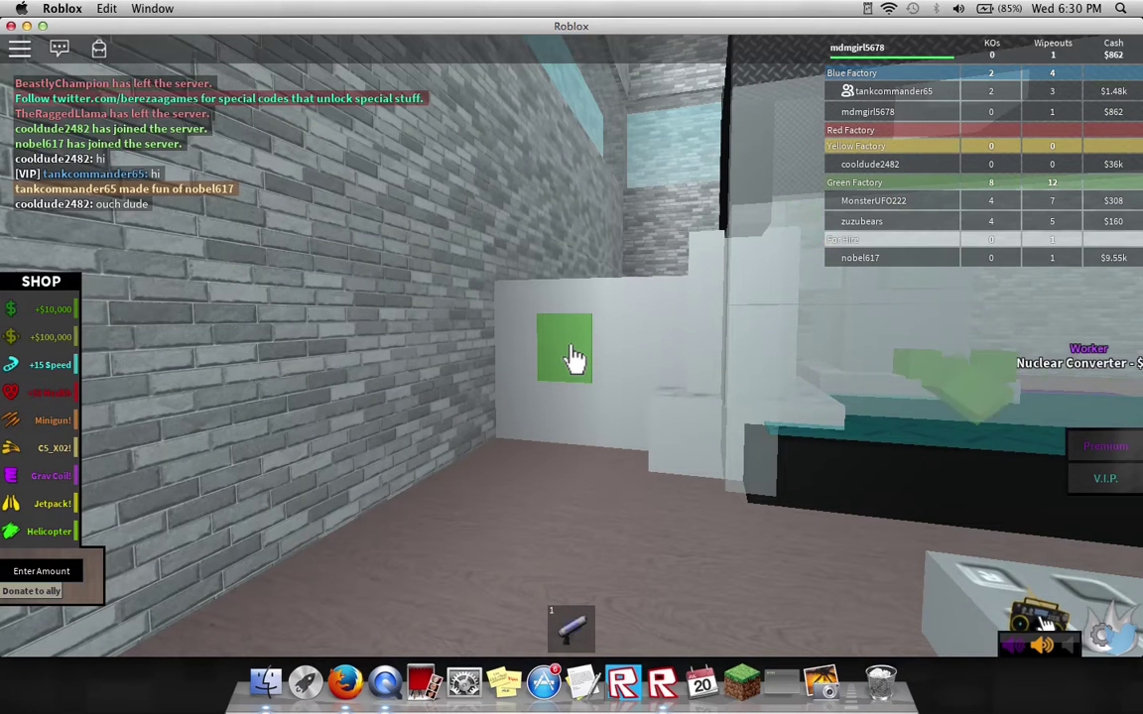
Step: Equip the rocket launcher and walk toward the MEGA Drill pad
{"action": "key", "text": "a"}
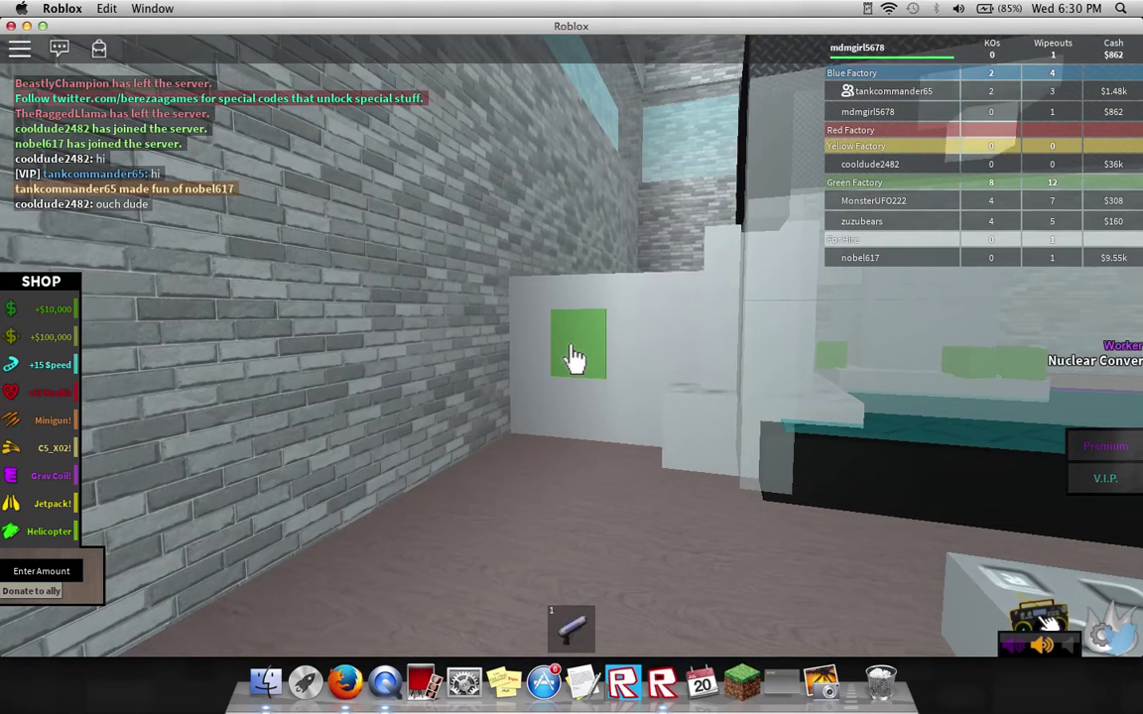
{"action": "key", "text": "d"}
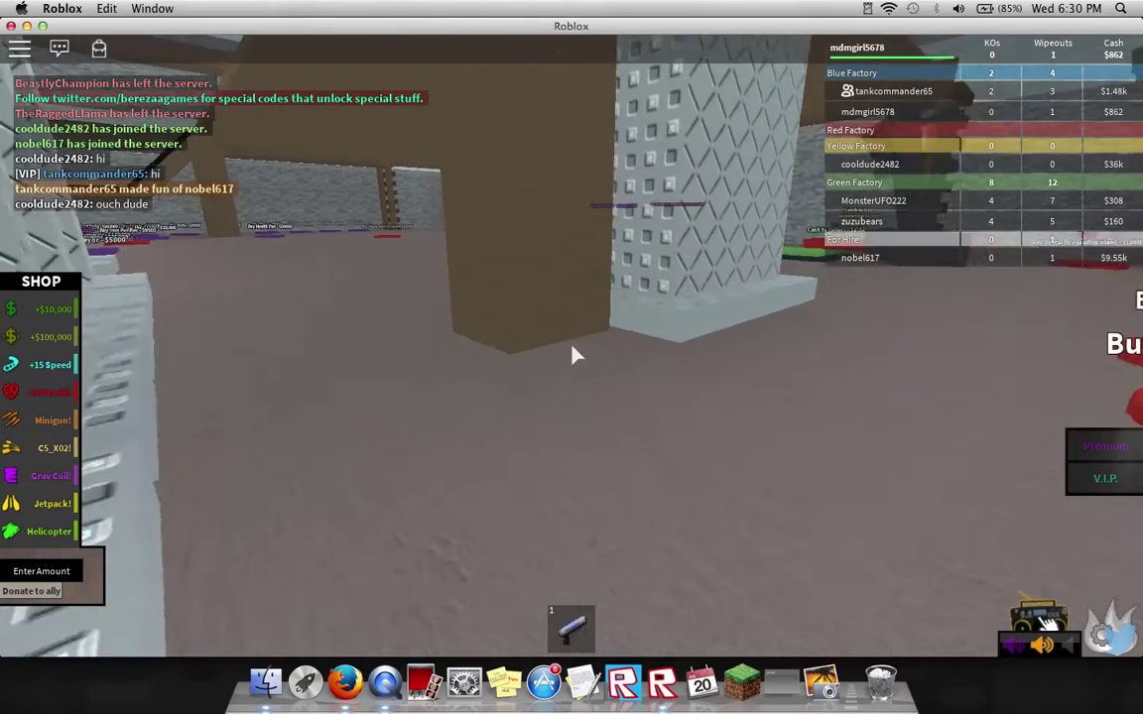
{"action": "key", "text": "1"}
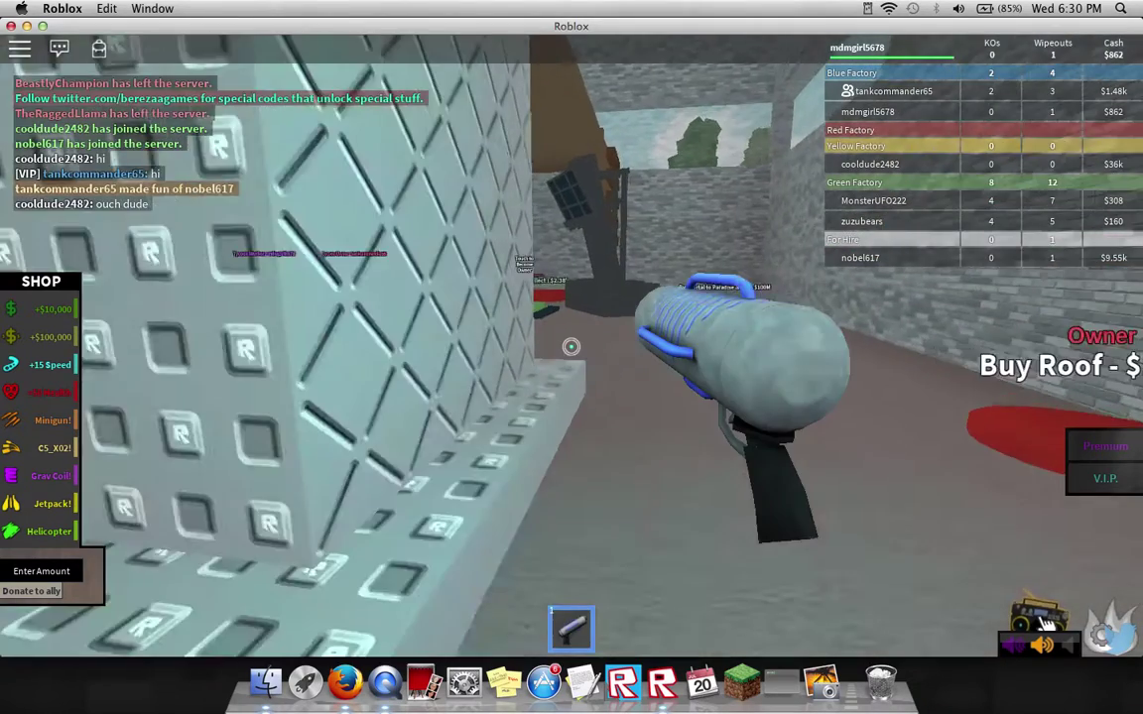
{"action": "key", "text": "a"}
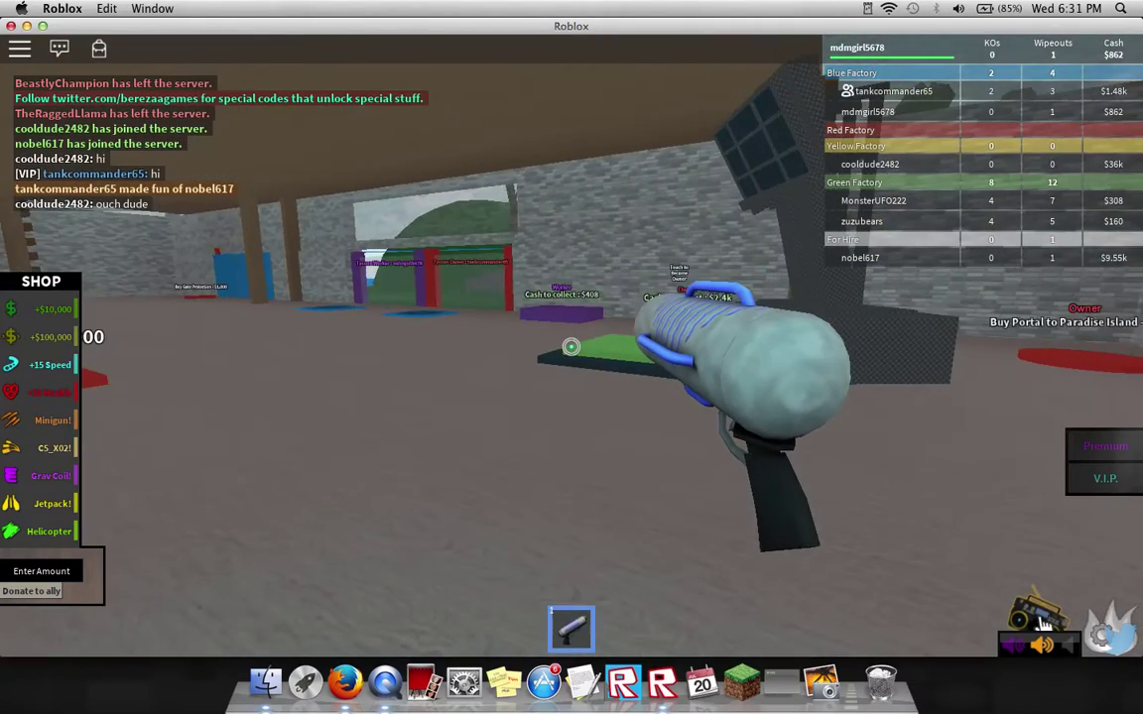
{"action": "key", "text": "a"}
{"action": "key", "text": "w"}
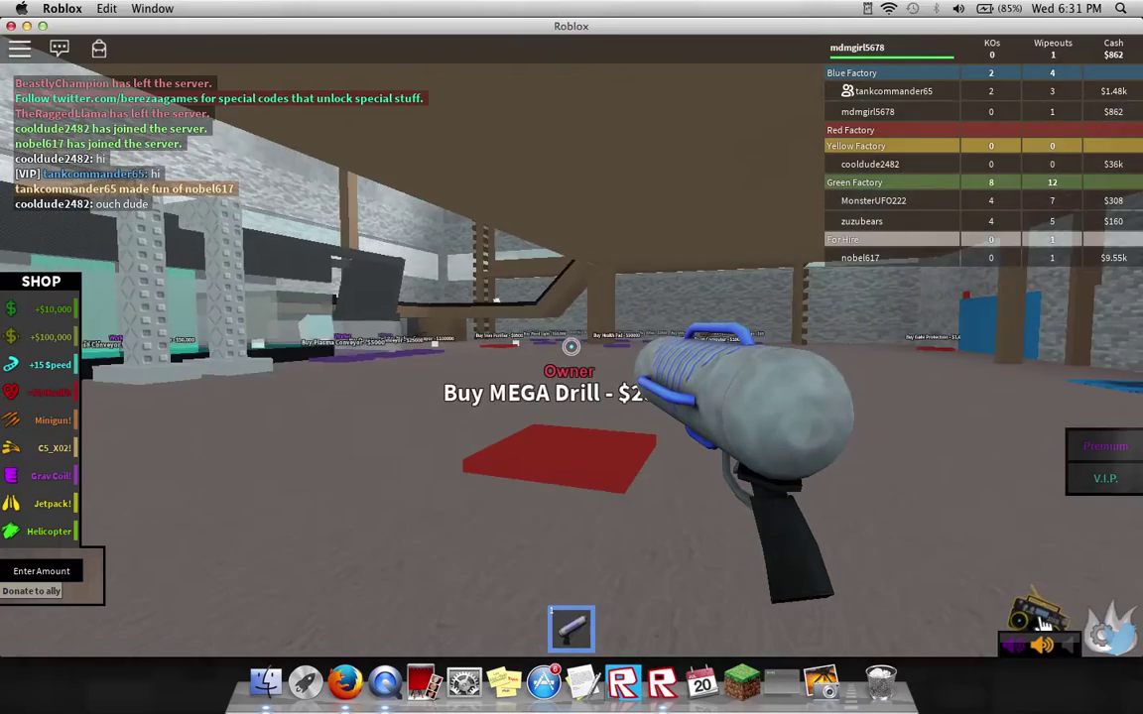
Step: Step out through the red doorway to the field and walk back inside
{"action": "key", "text": "a"}
{"action": "key", "text": "w"}
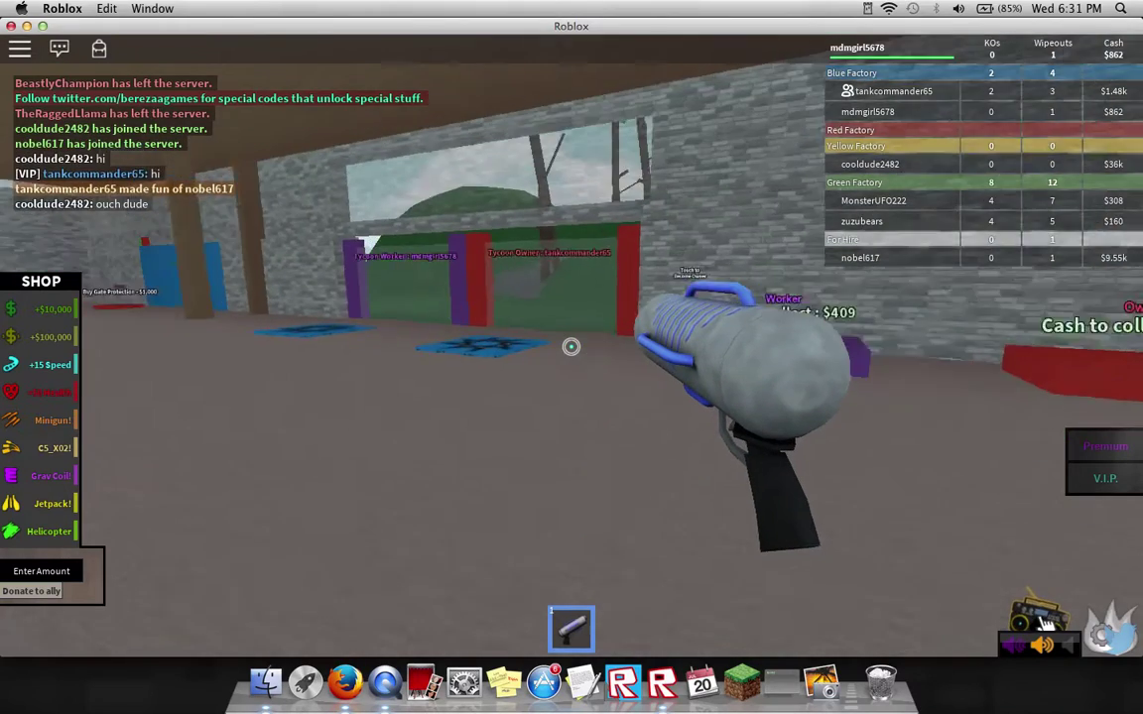
{"action": "key", "text": "w"}
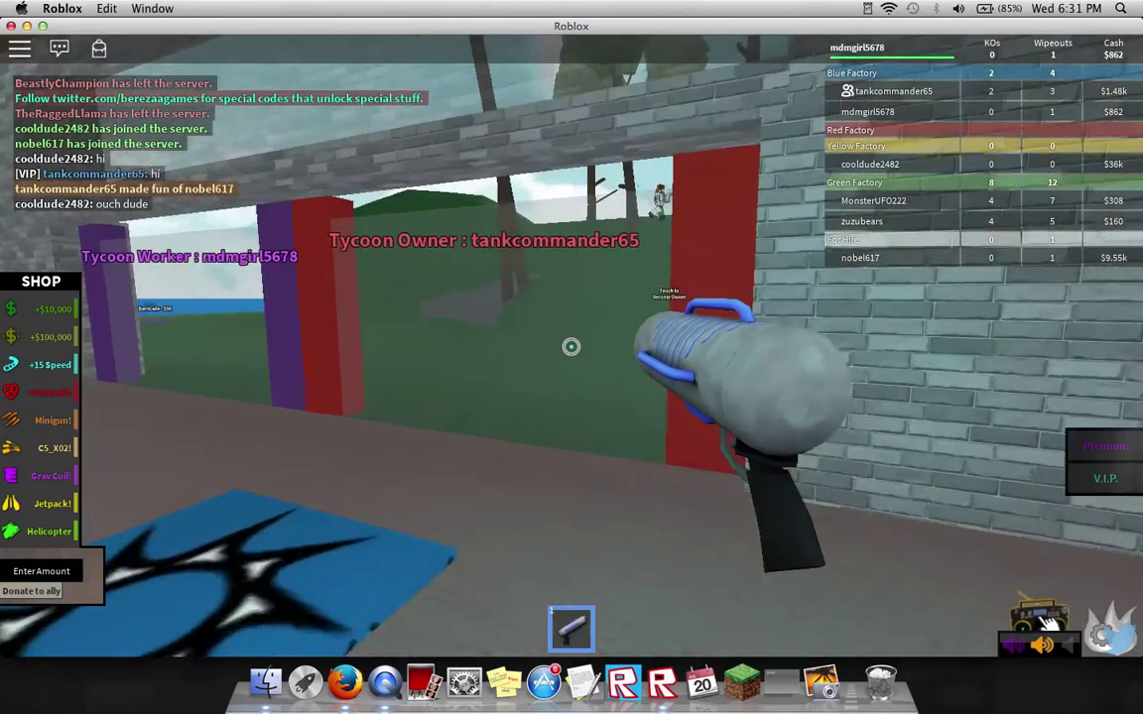
{"action": "key", "text": "w"}
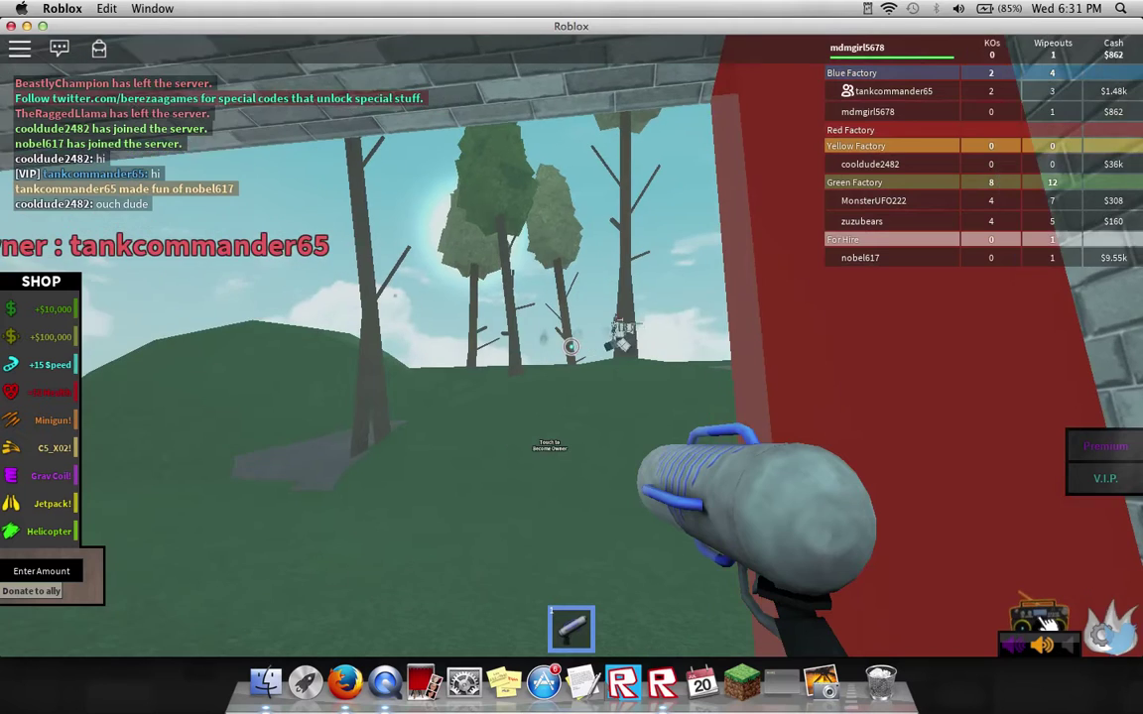
{"action": "key", "text": "s"}
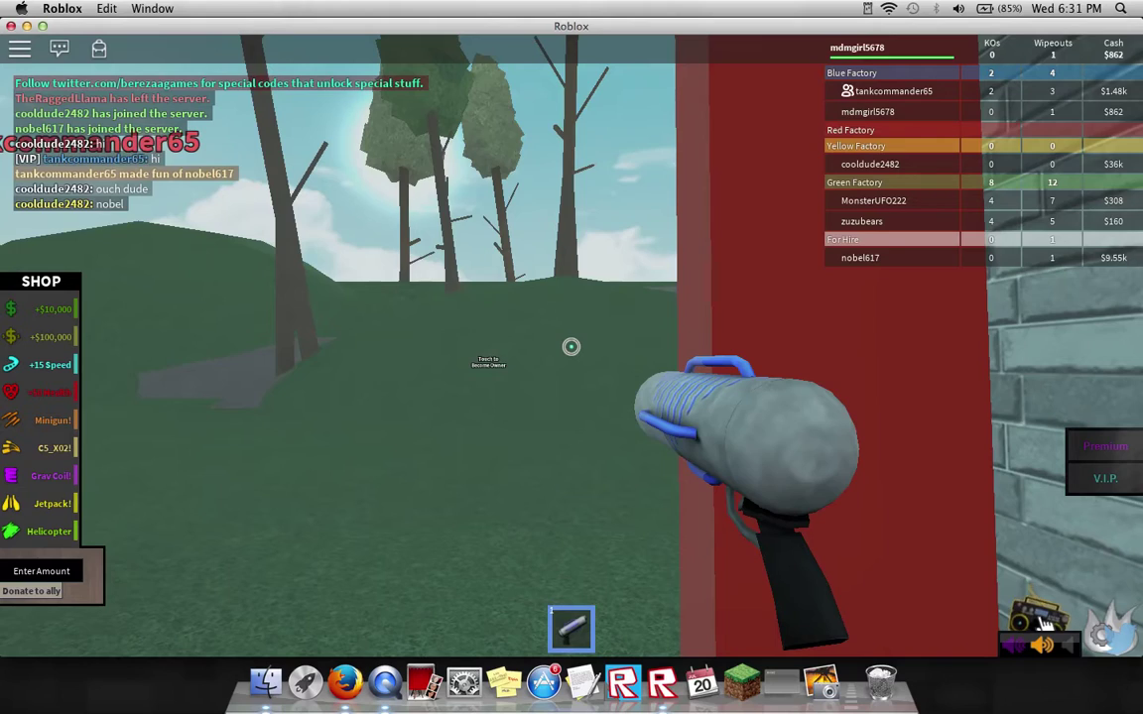
{"action": "key", "text": "w"}
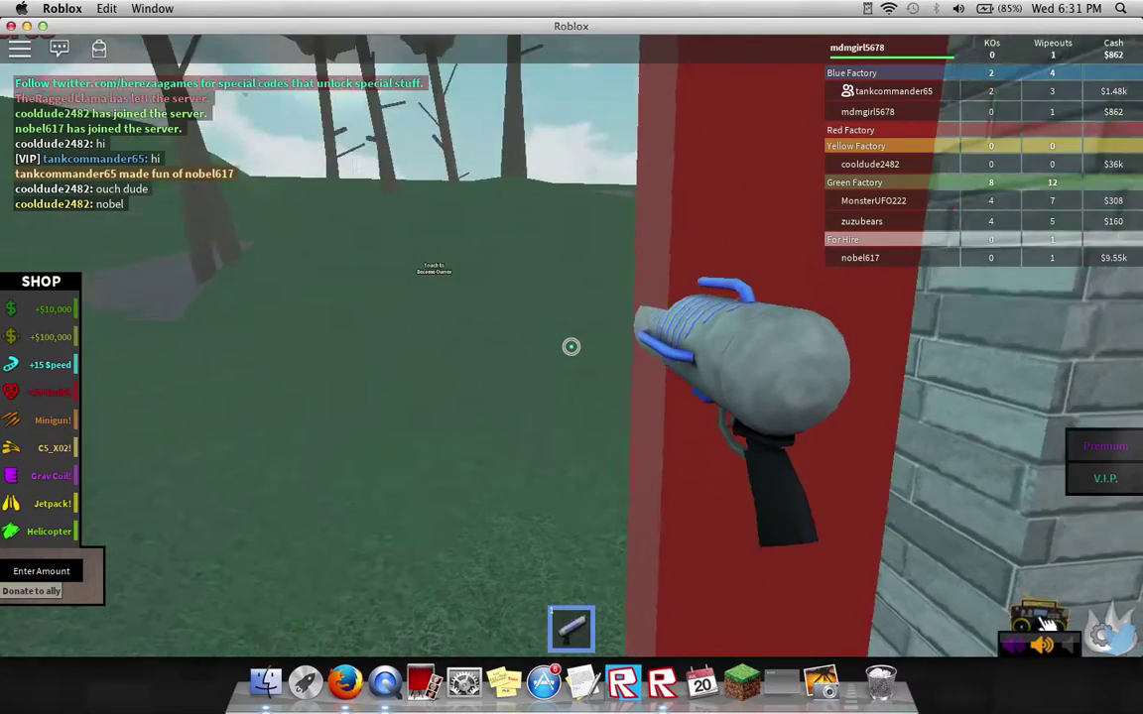
{"action": "key", "text": "w"}
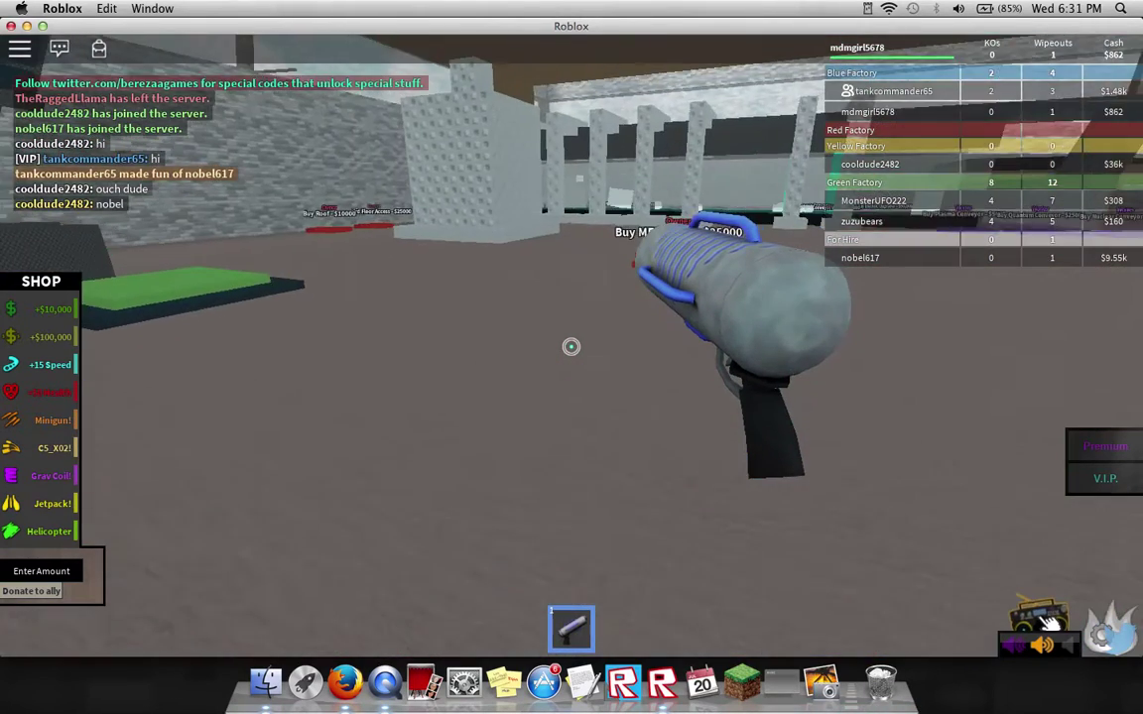
{"action": "key", "text": "s"}
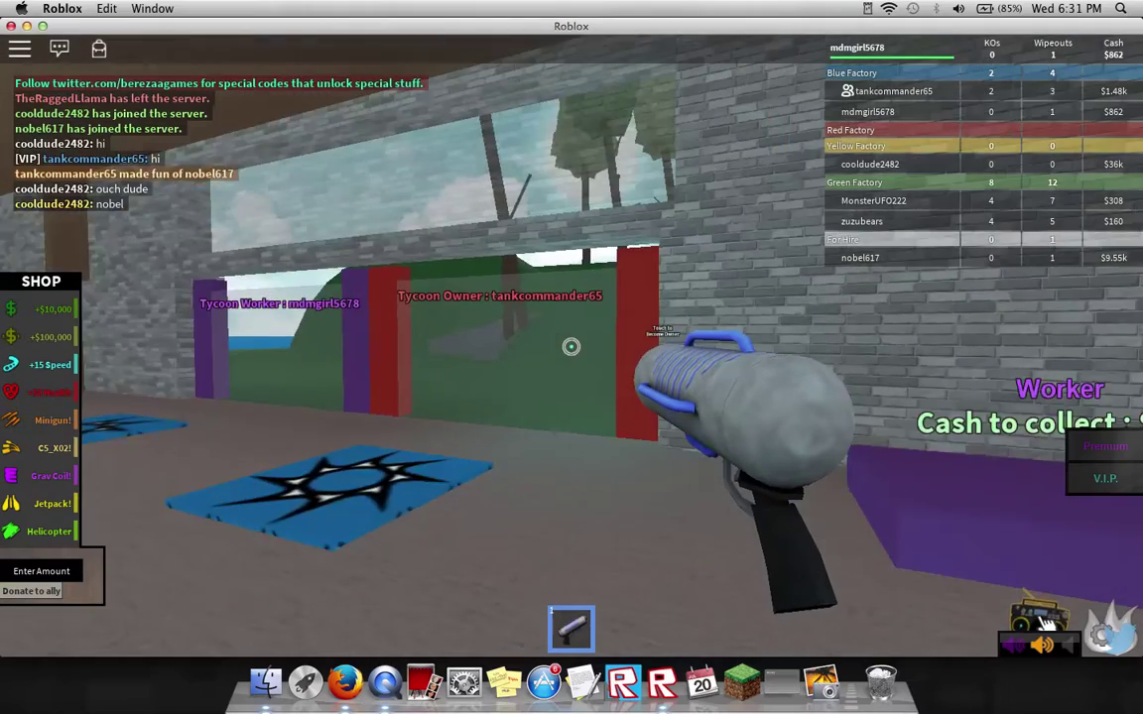
{"action": "key", "text": "w"}
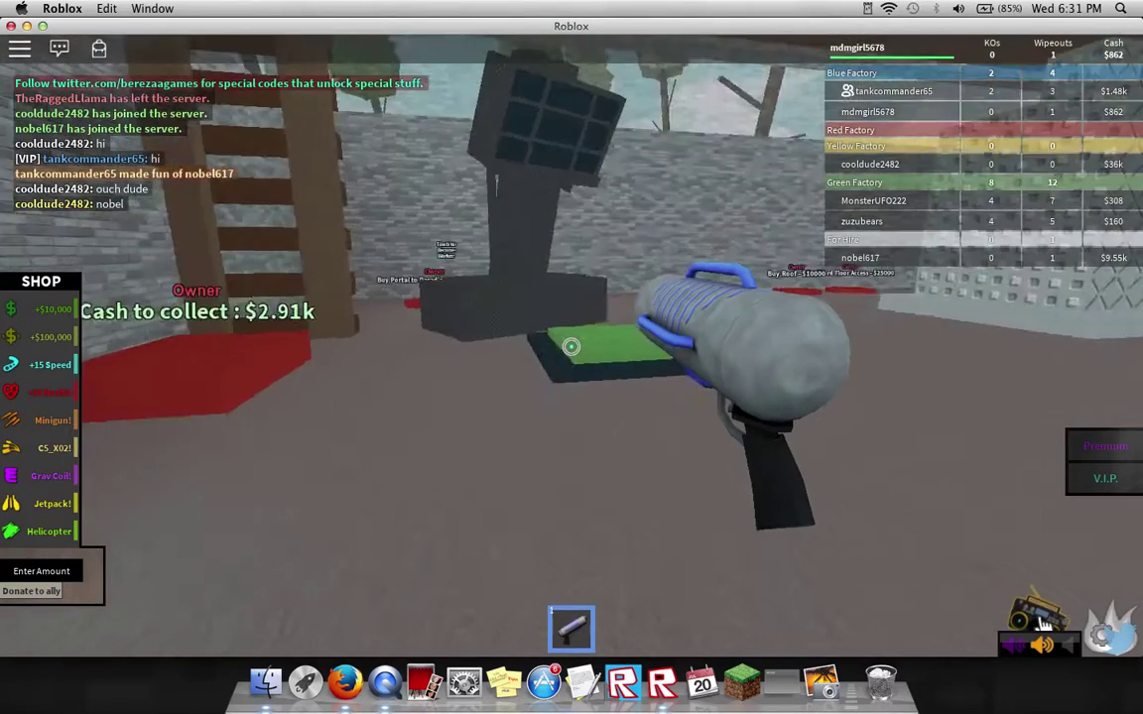
Step: Climb the wooden ladder onto the upper floor
{"action": "key", "text": "w"}
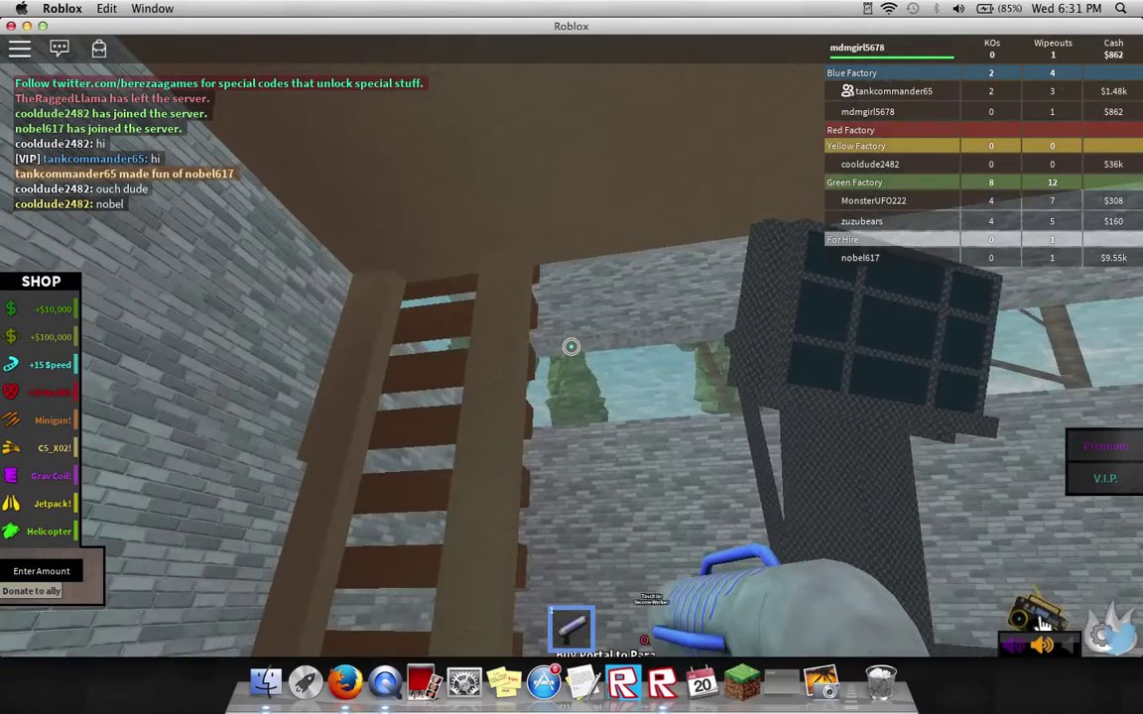
{"action": "key", "text": "w"}
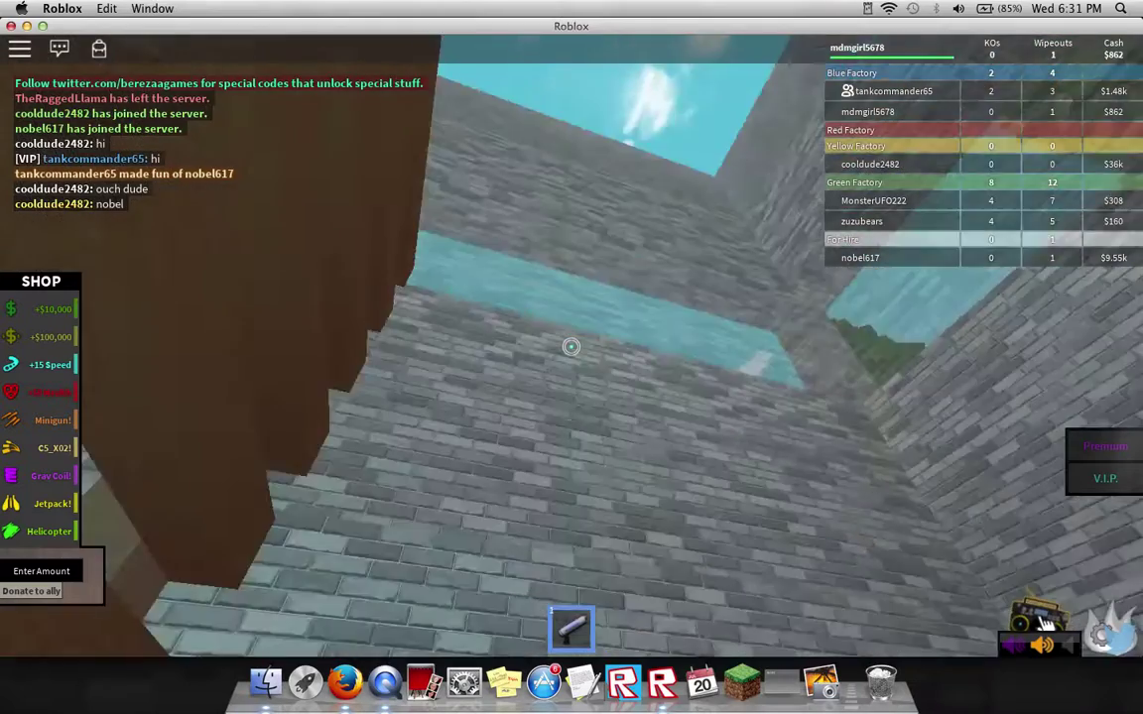
{"action": "key", "text": "w"}
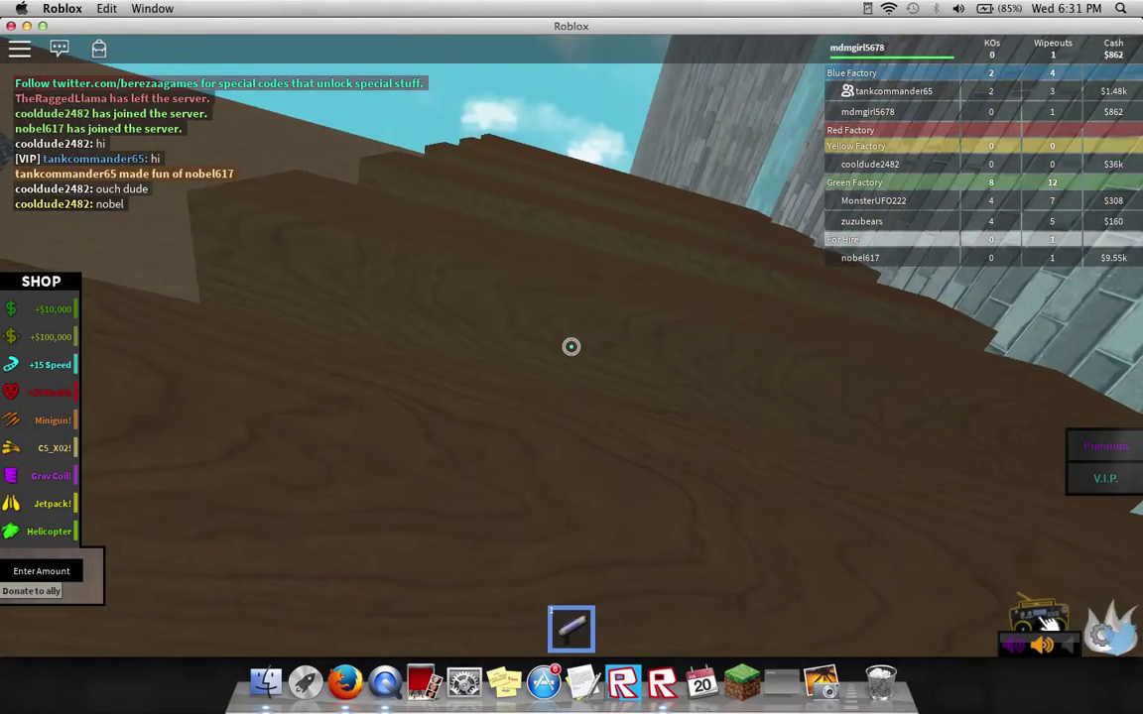
{"action": "key", "text": "w"}
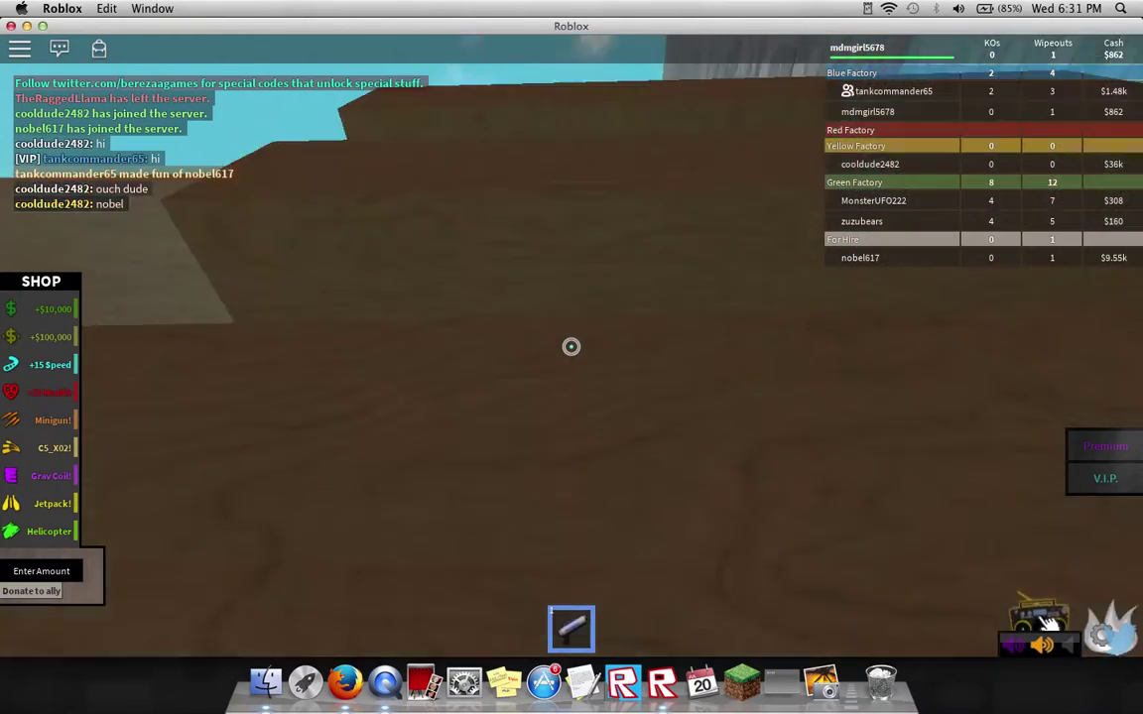
{"action": "key", "text": "w"}
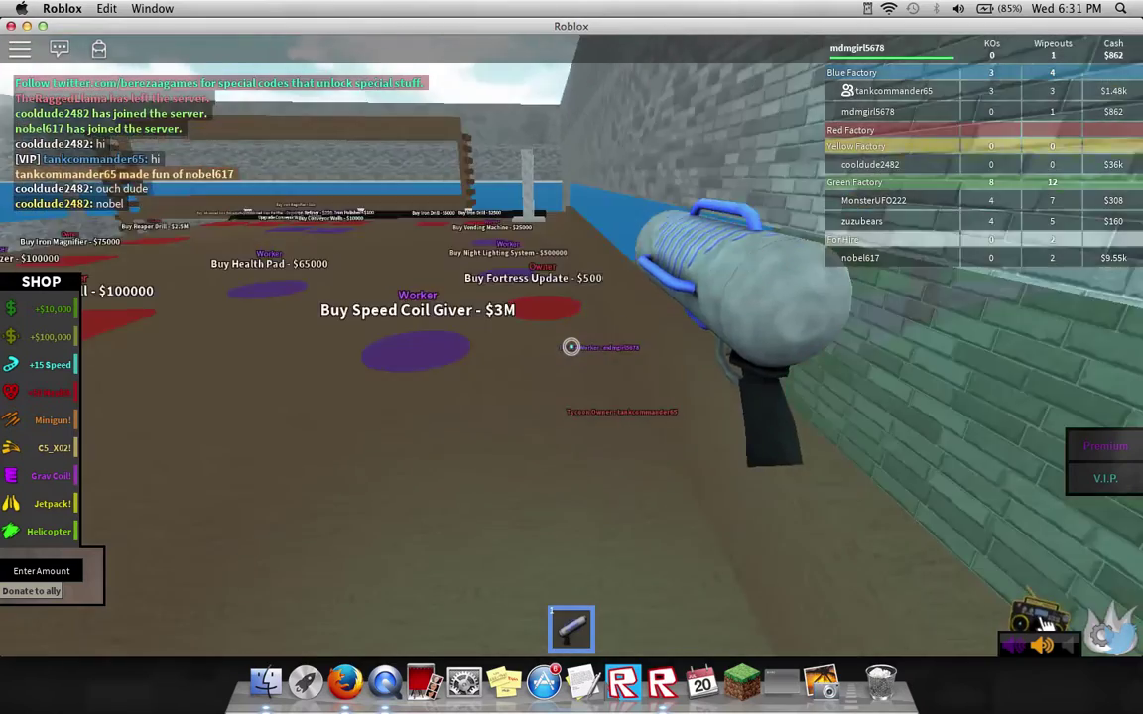
Step: Walk along the brick wall to the purple Worker pad, lifting cash to $1.48k
{"action": "key", "text": "w"}
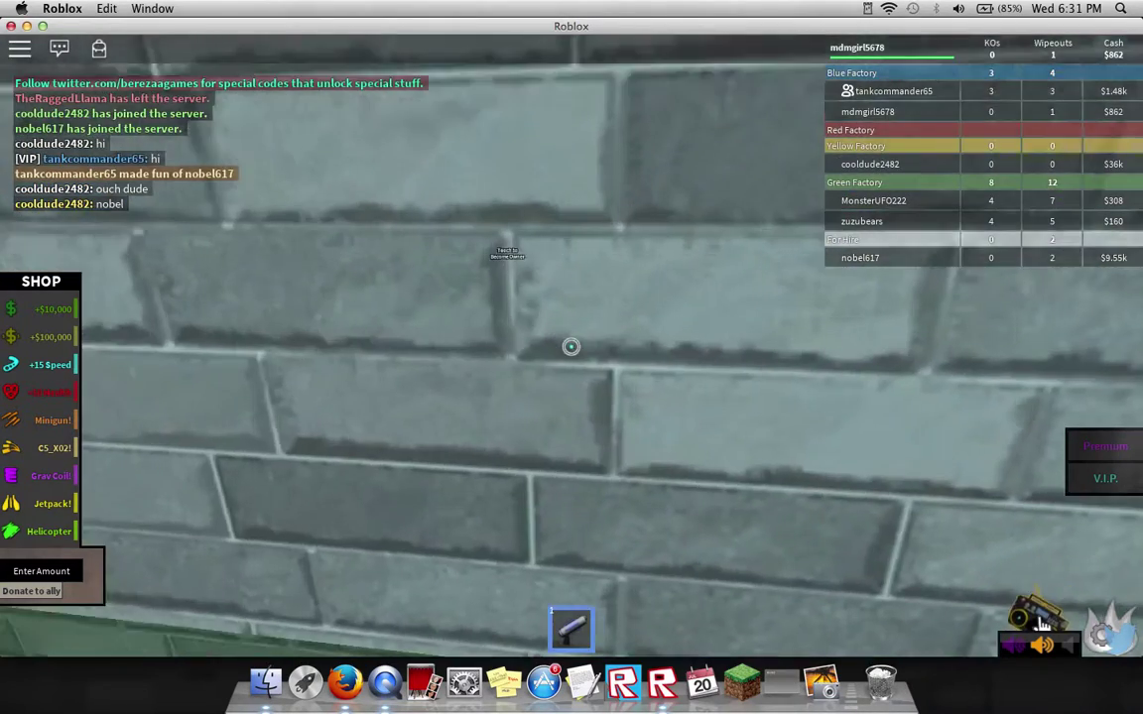
{"action": "key", "text": "s"}
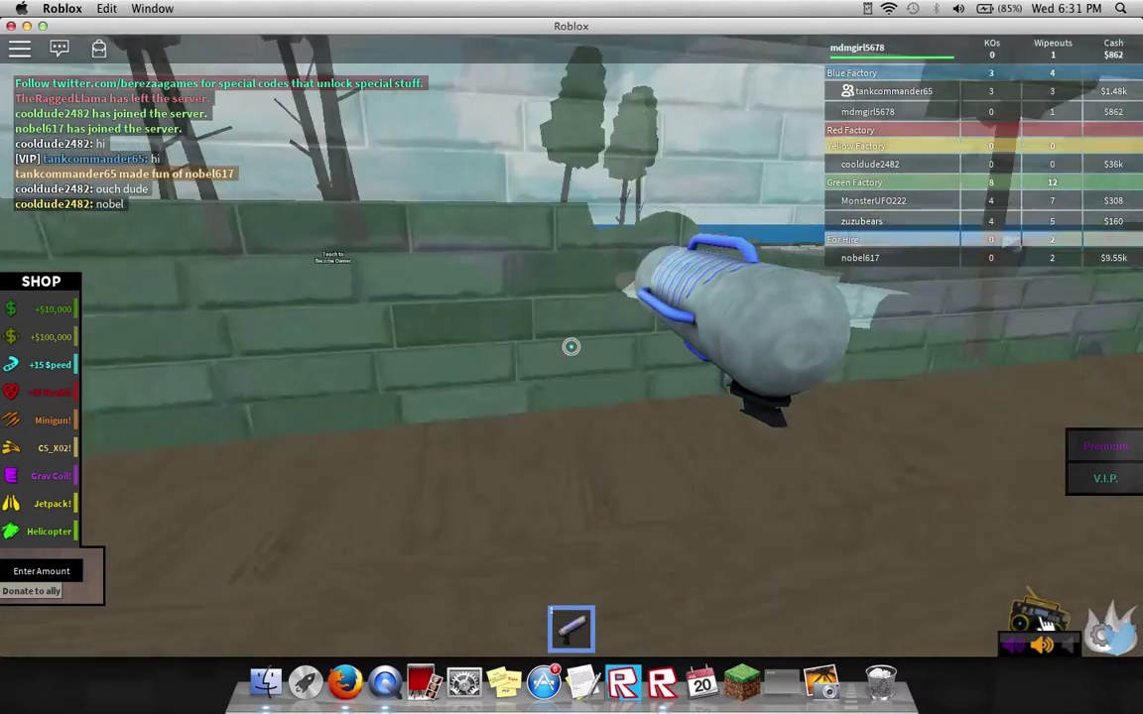
{"action": "key", "text": "w"}
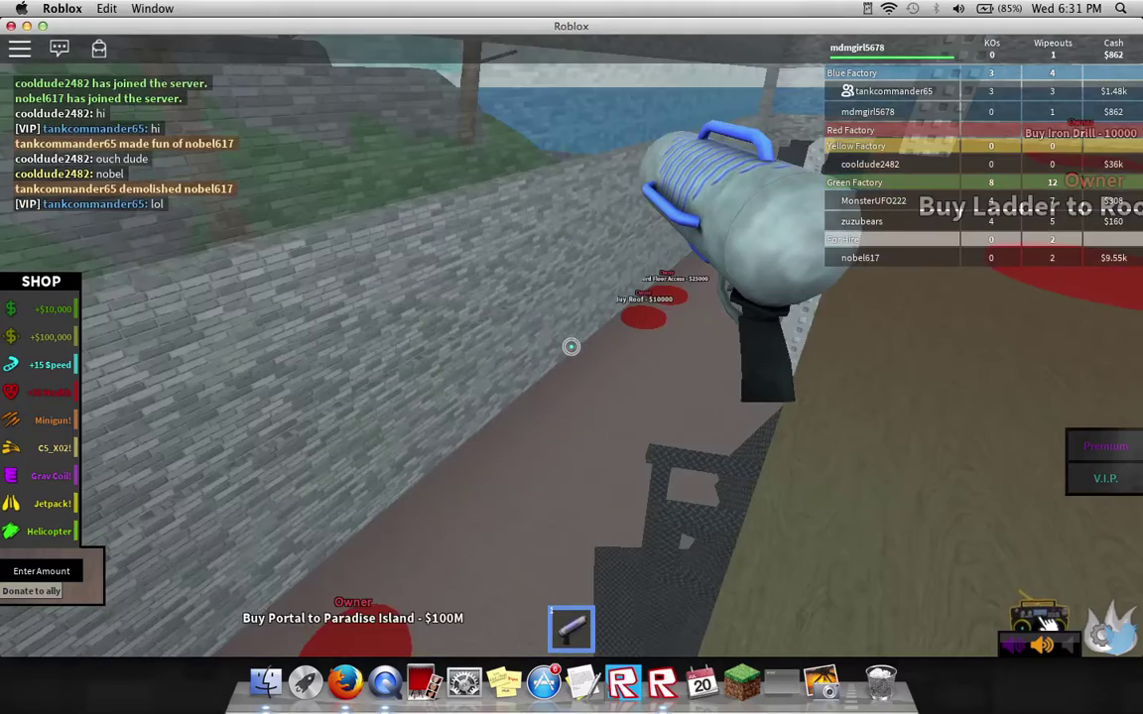
{"action": "key", "text": "w"}
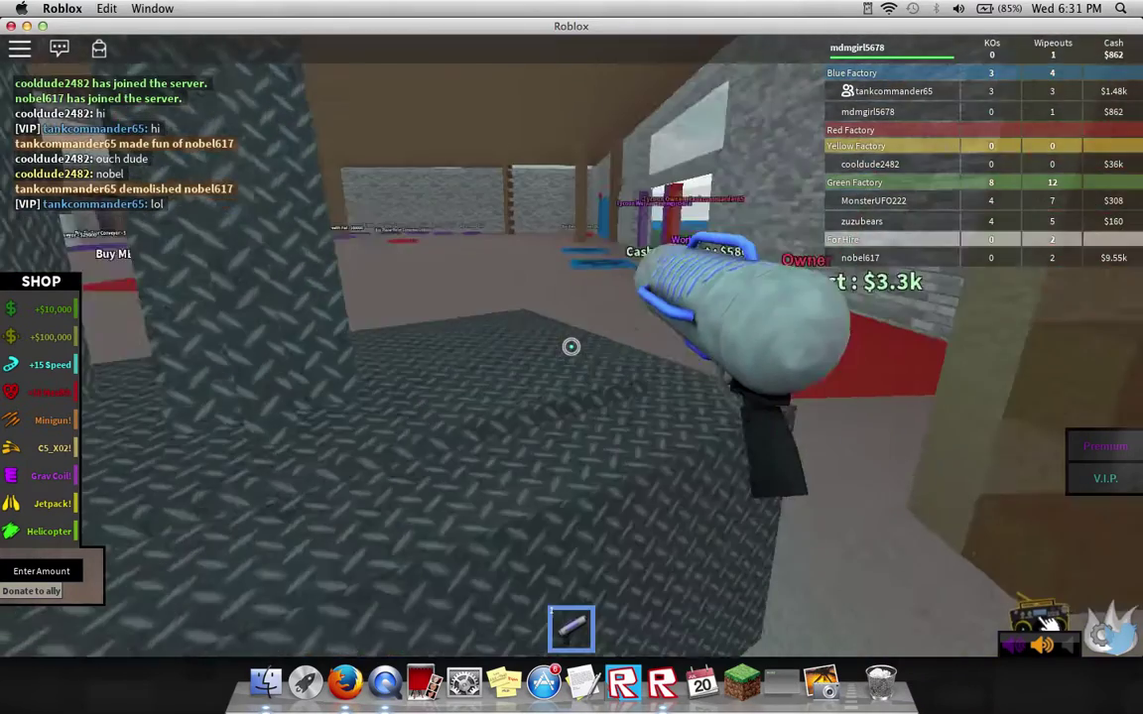
{"action": "key", "text": "w"}
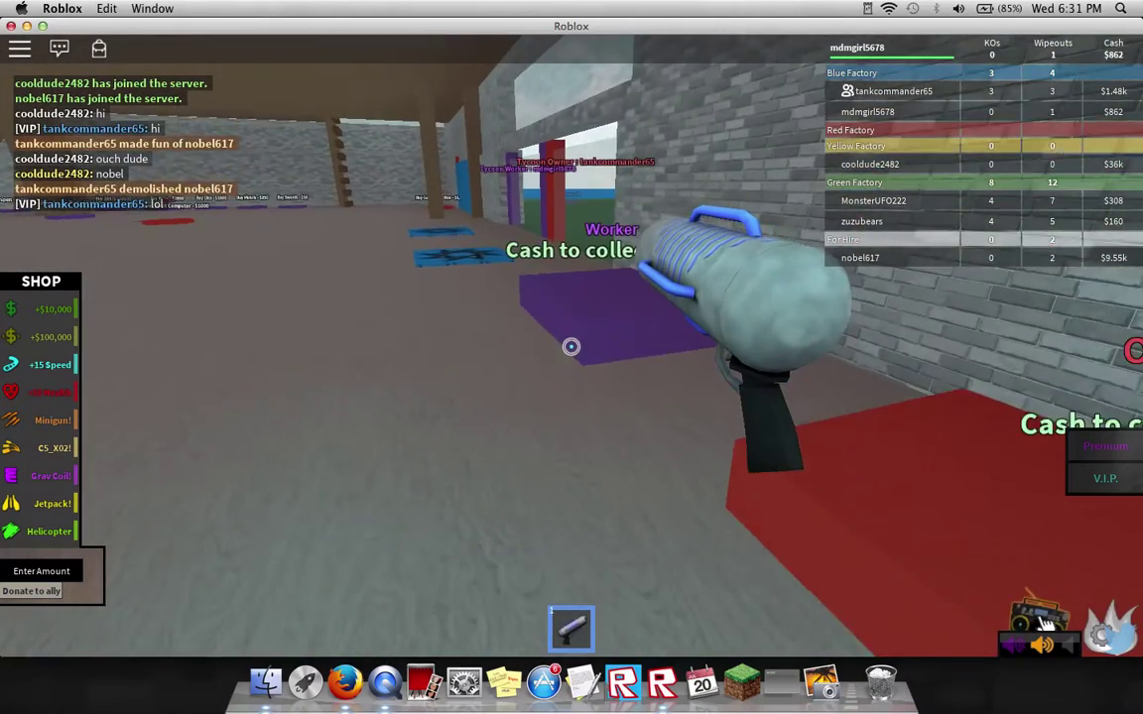
{"action": "key", "text": "w"}
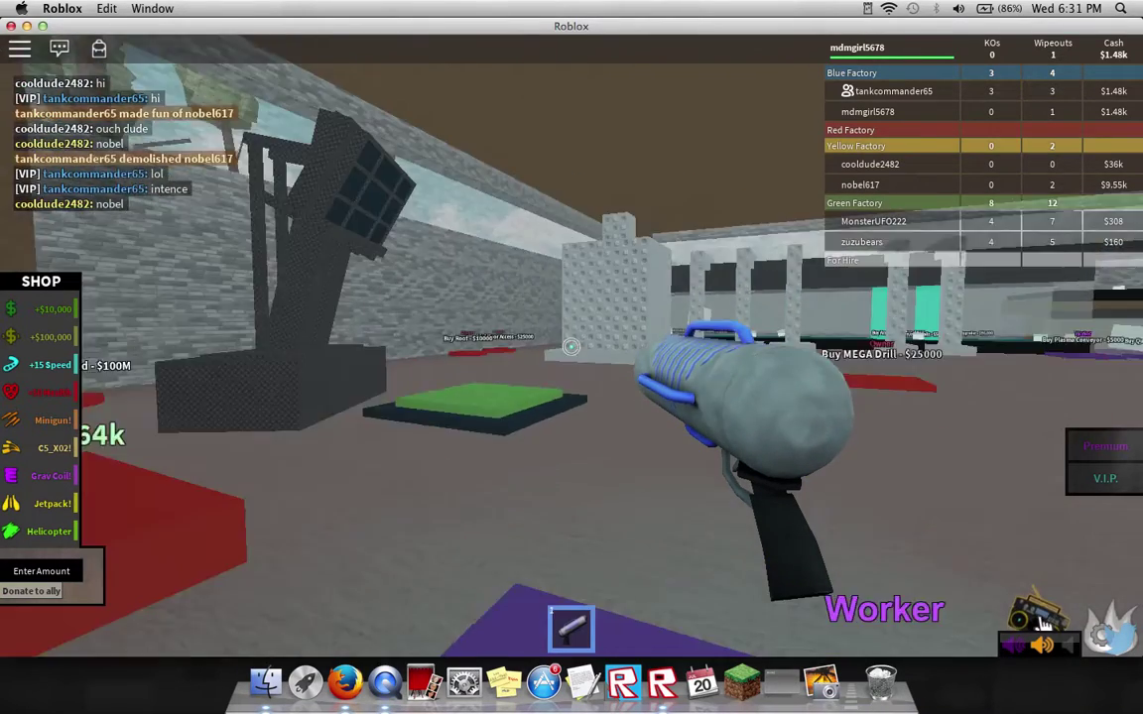
Step: Walk past the Roof and Third Floor Access pads to the green wall pad, then holster the launcher
{"action": "key", "text": "a"}
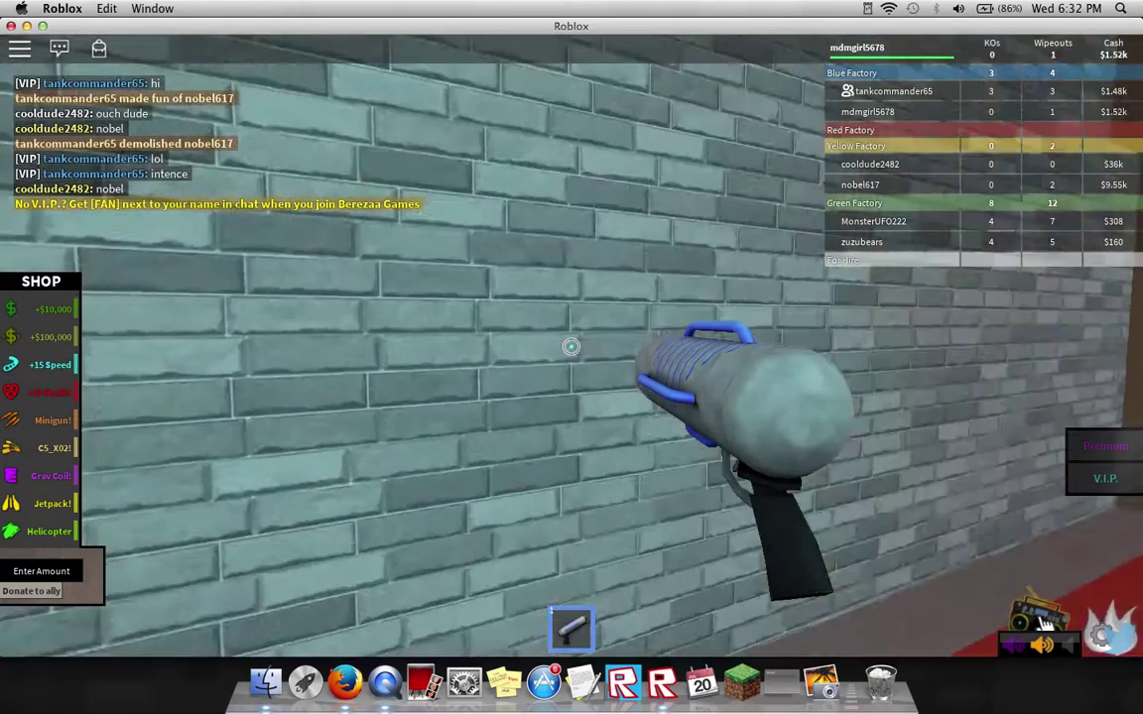
{"action": "key", "text": "w"}
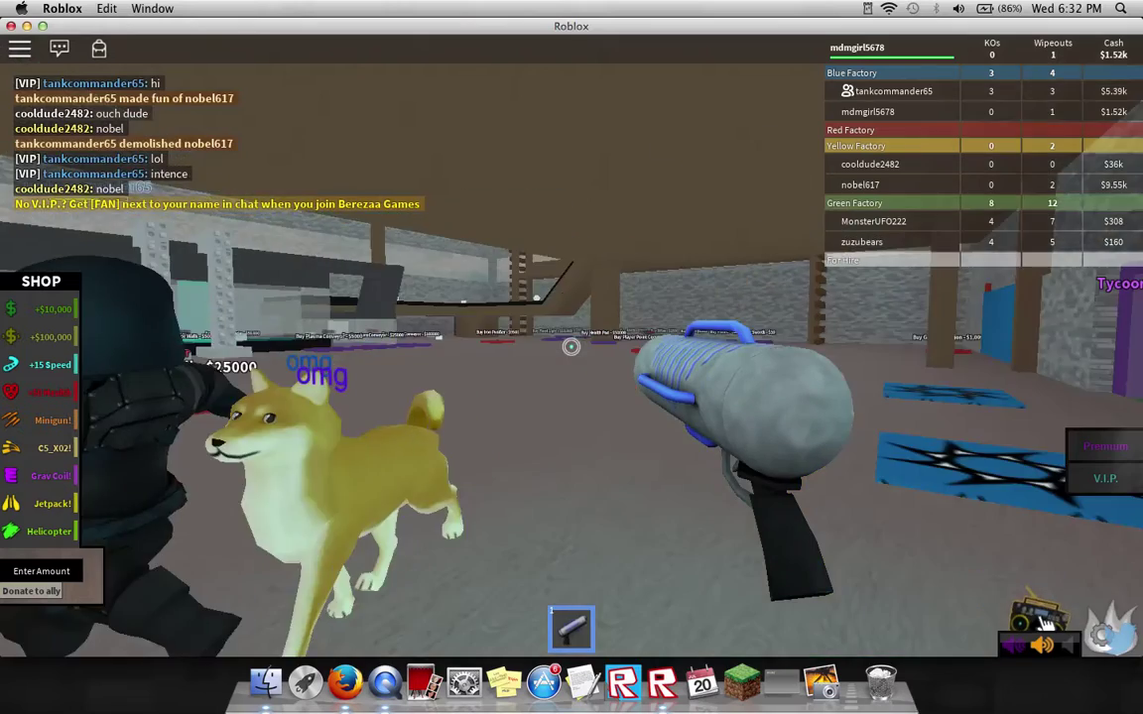
{"action": "key", "text": "w"}
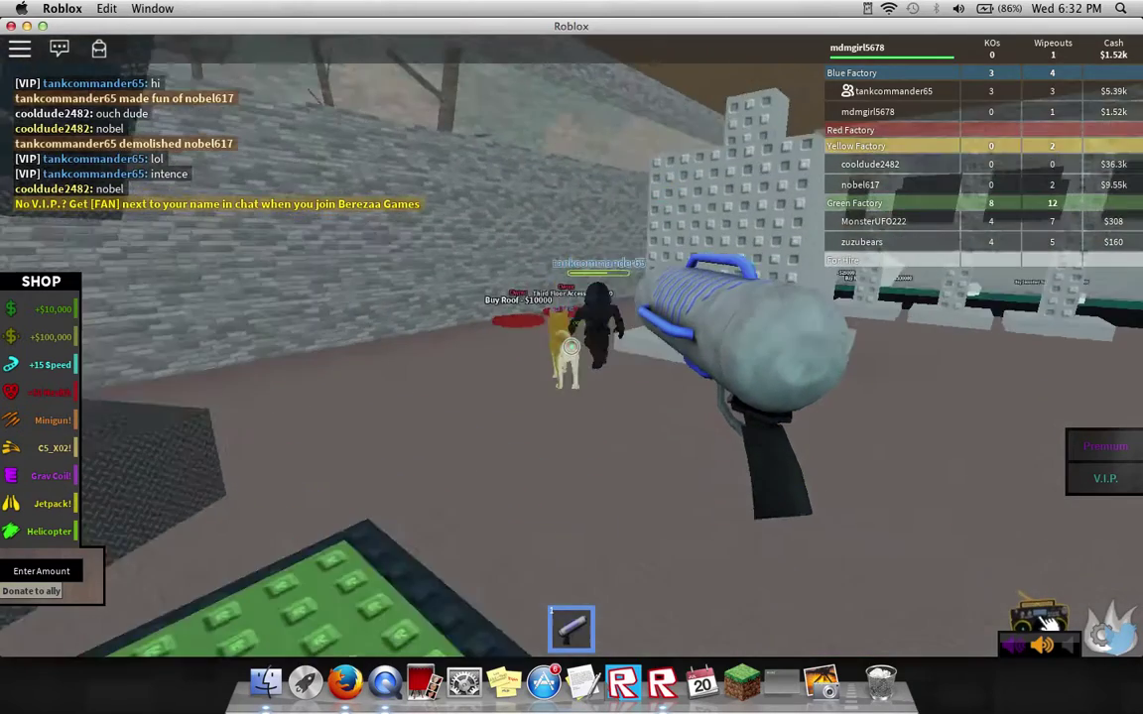
{"action": "key", "text": "w"}
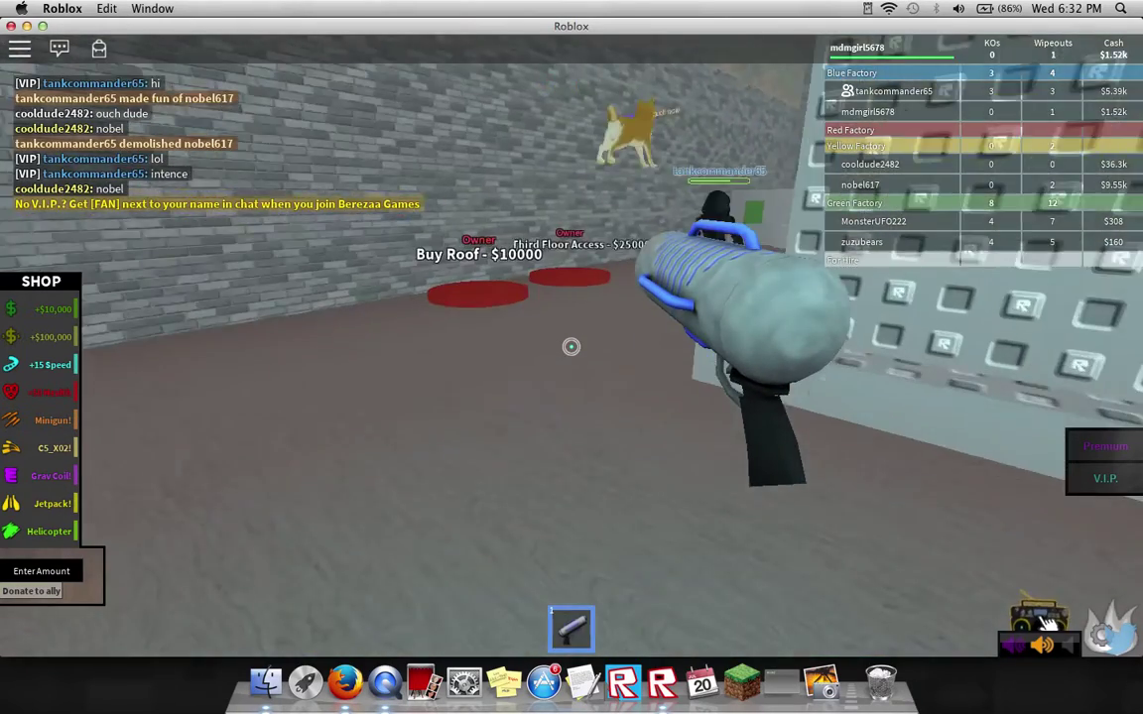
{"action": "key", "text": "w"}
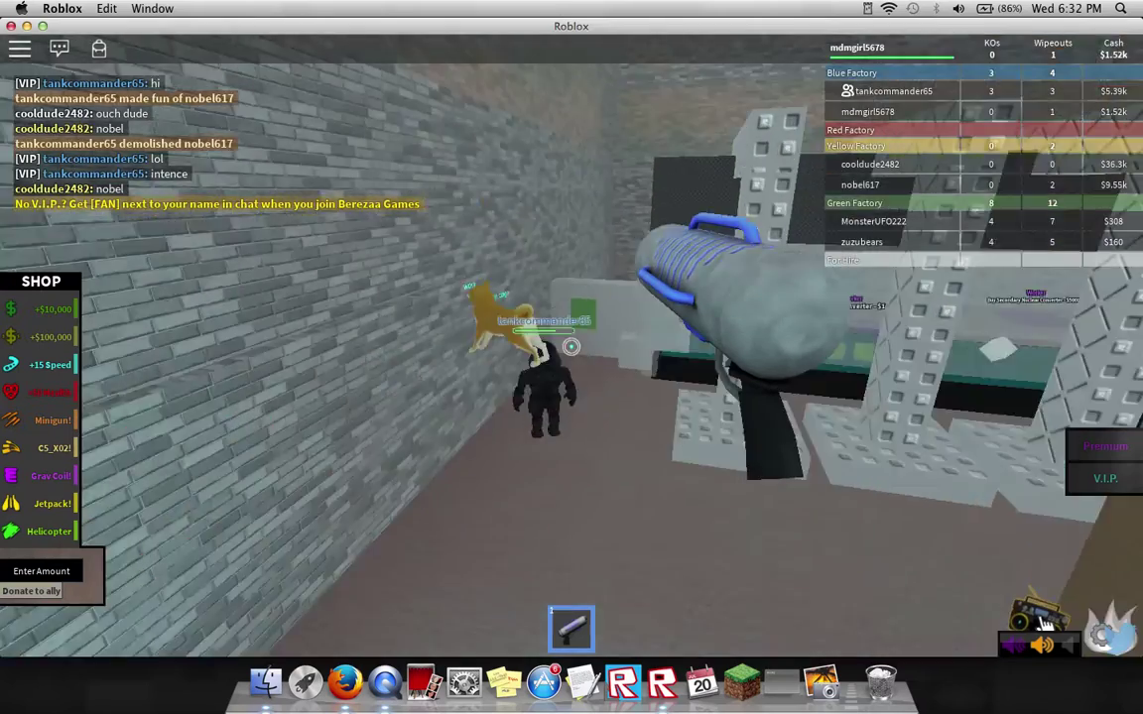
{"action": "key", "text": "w"}
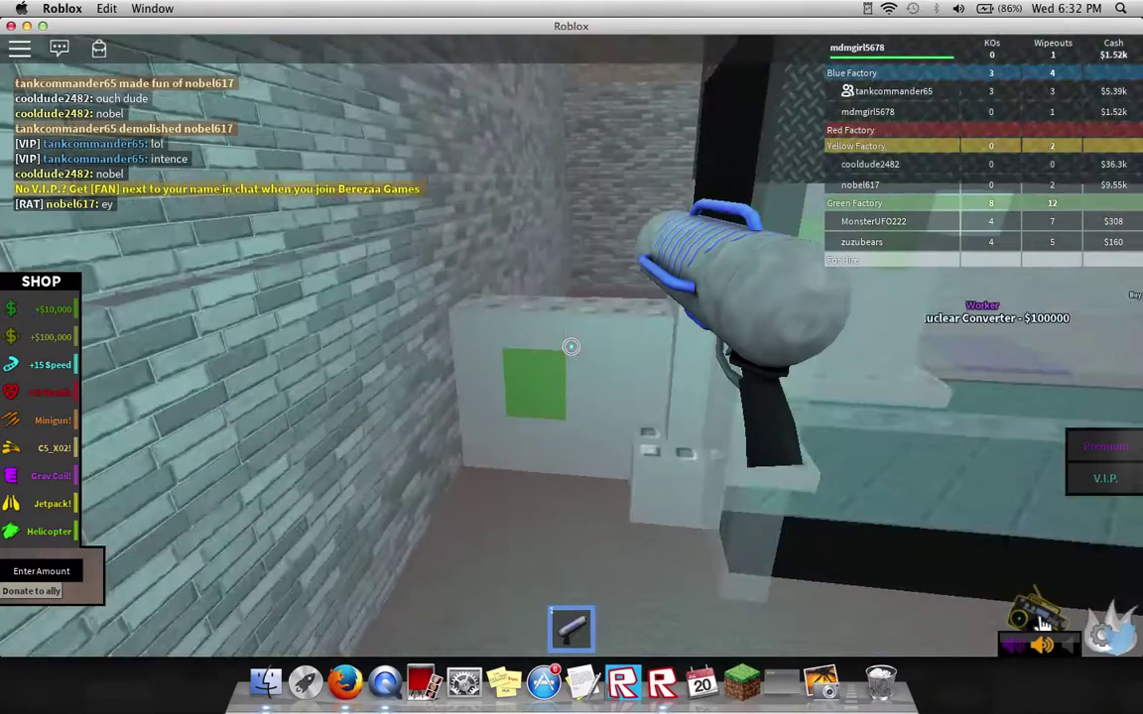
{"action": "key", "text": "1"}
Step: Walk from the green wall panel down the corridor past the red shop pads to the collector pad
{"action": "key", "text": "w"}
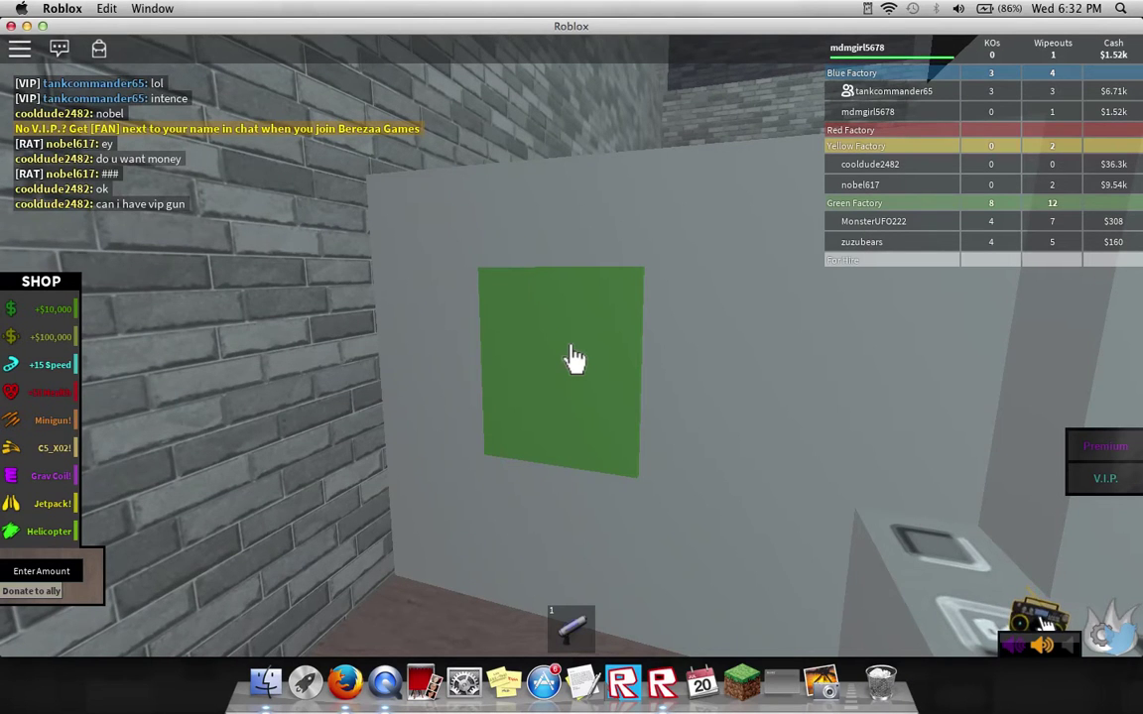
{"action": "key", "text": "a"}
{"action": "key", "text": "a"}
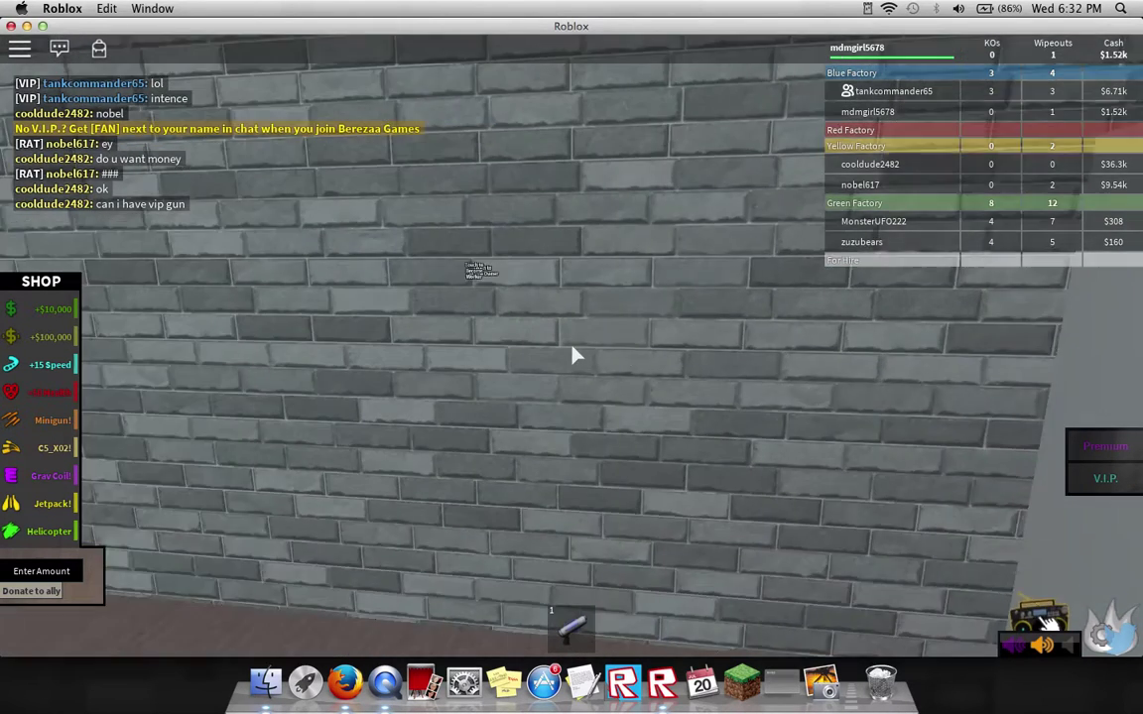
{"action": "key", "text": "w"}
{"action": "key", "text": "w"}
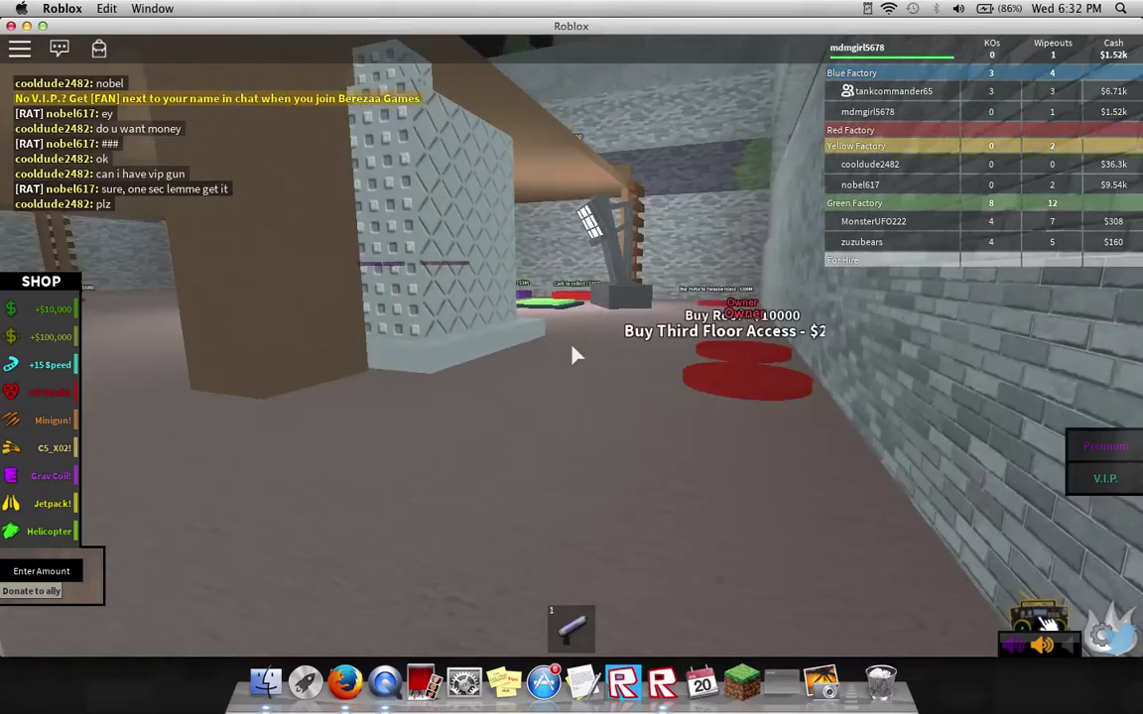
{"action": "key", "text": "w"}
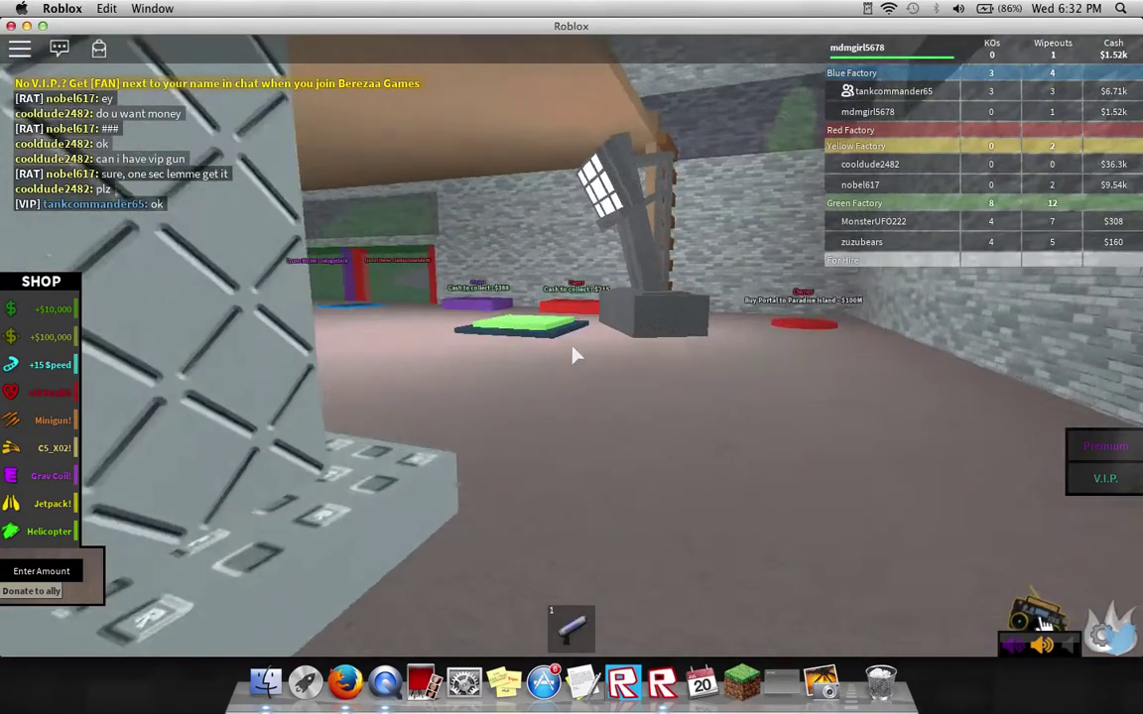
Step: Collect the waiting cash from the Worker 'Cash to collect' pad
{"action": "key", "text": "w"}
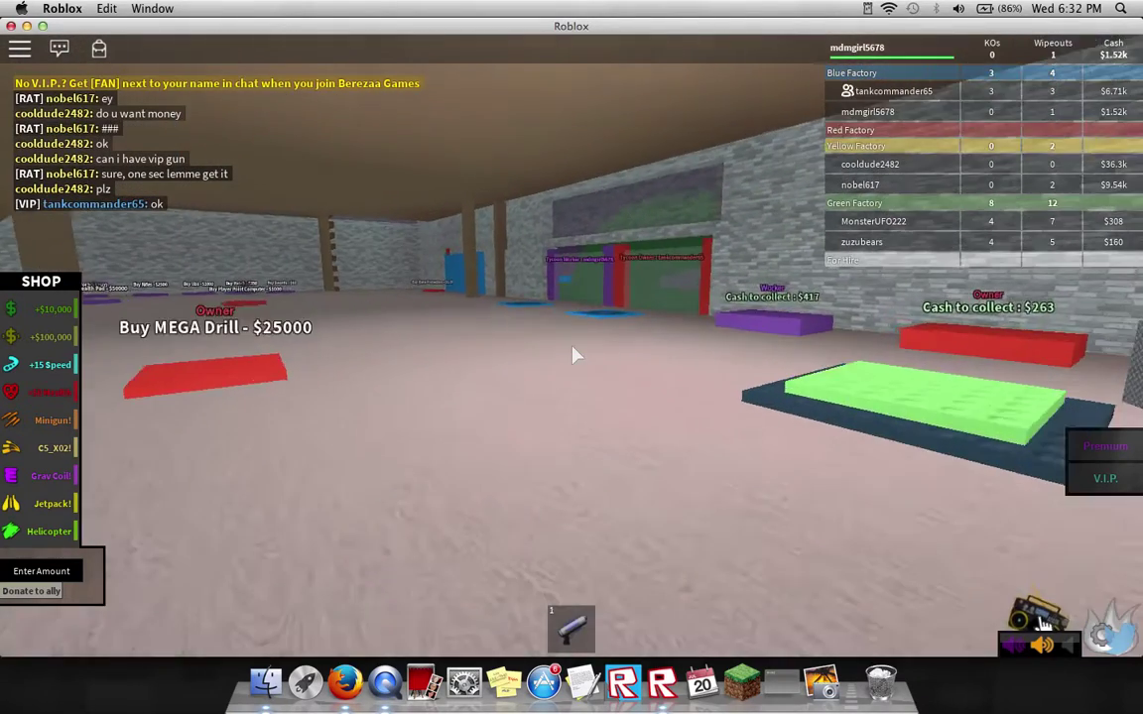
{"action": "key", "text": "Right"}
{"action": "key", "text": "w"}
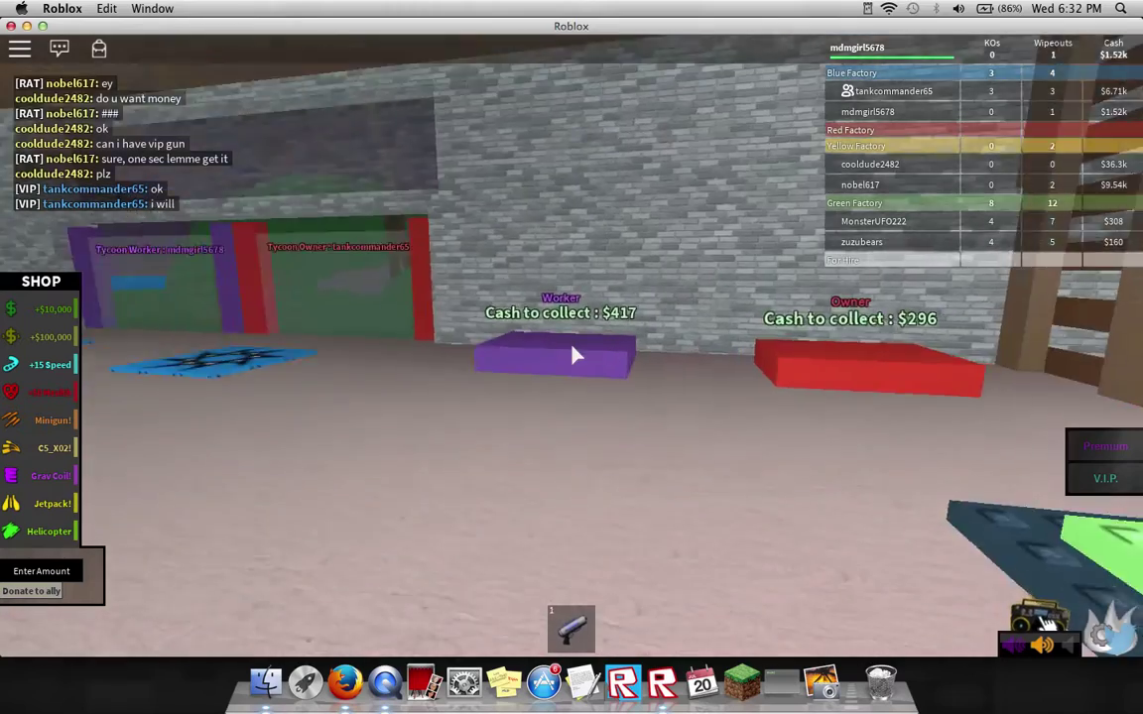
{"action": "key", "text": "Left"}
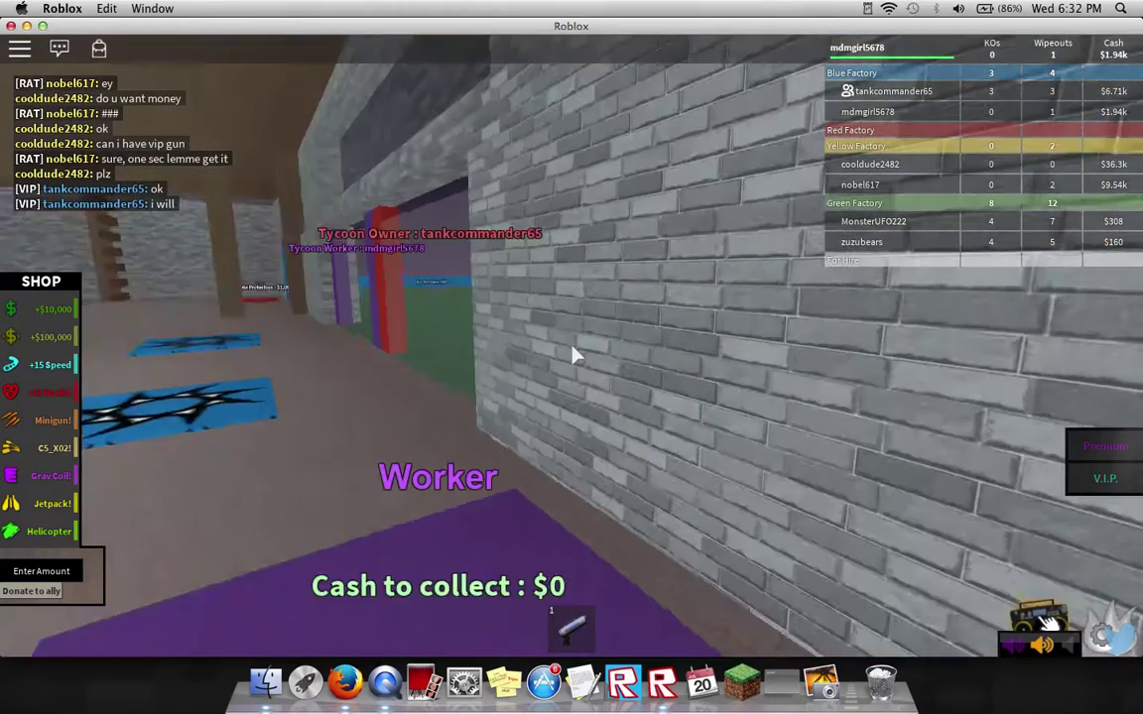
Step: Buy the $10 Swords pad and pick up a sword from the dropper
{"action": "key", "text": "w"}
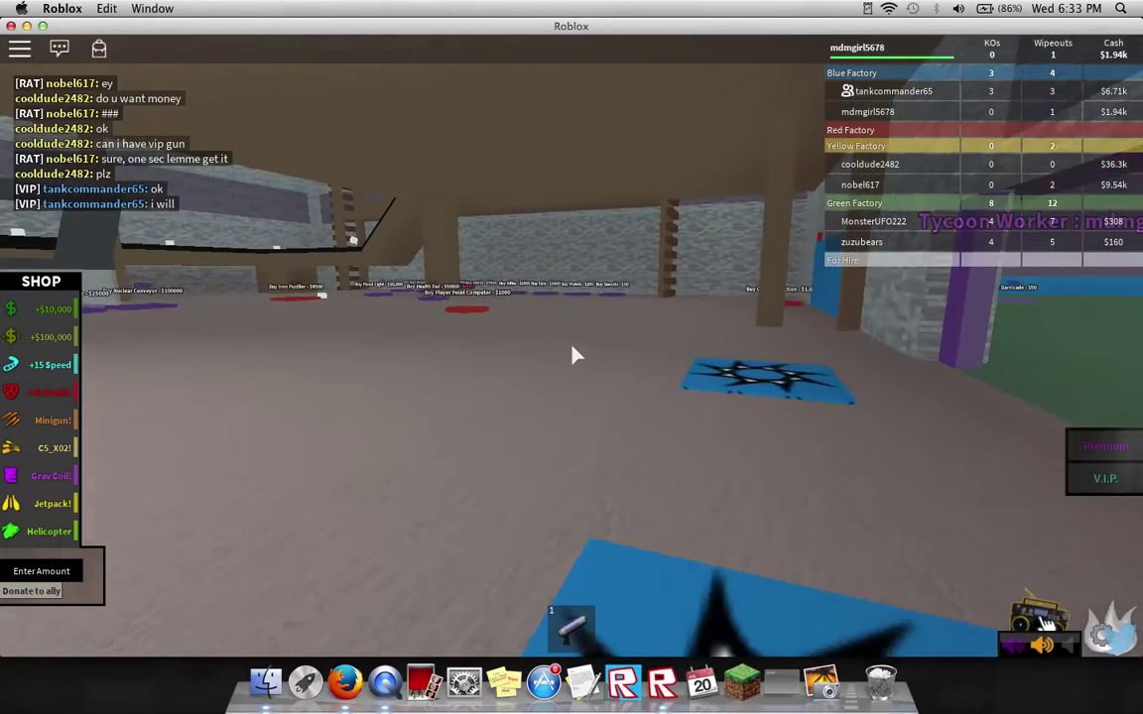
{"action": "key", "text": "w"}
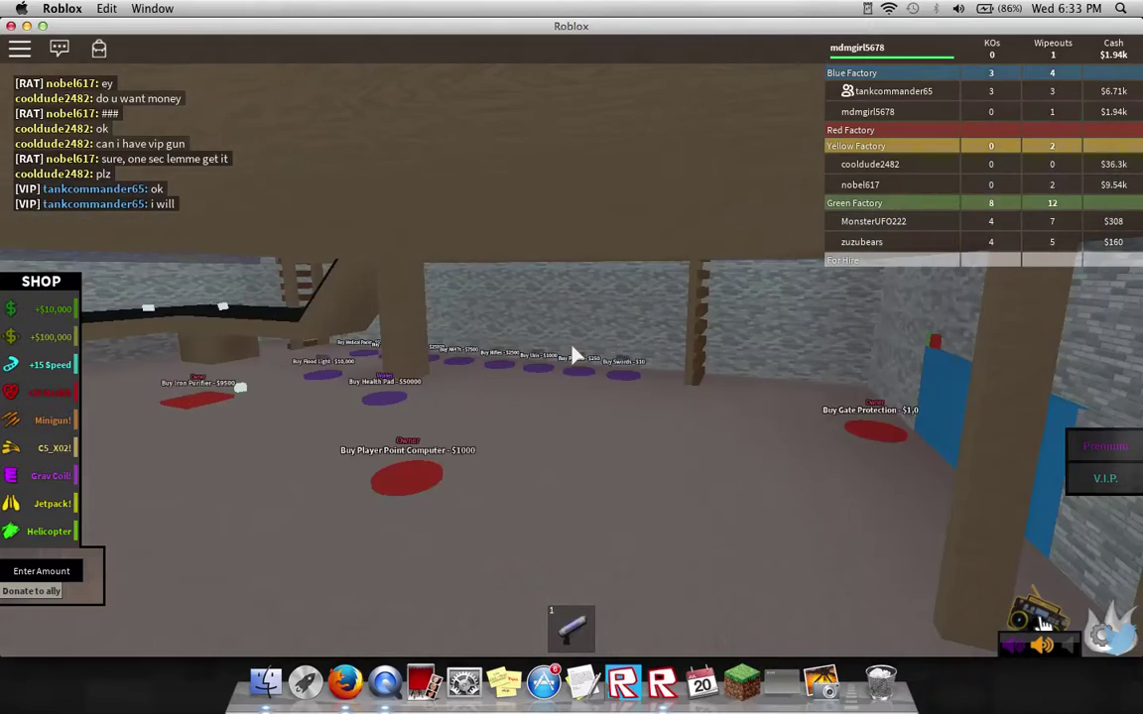
{"action": "key", "text": "Left"}
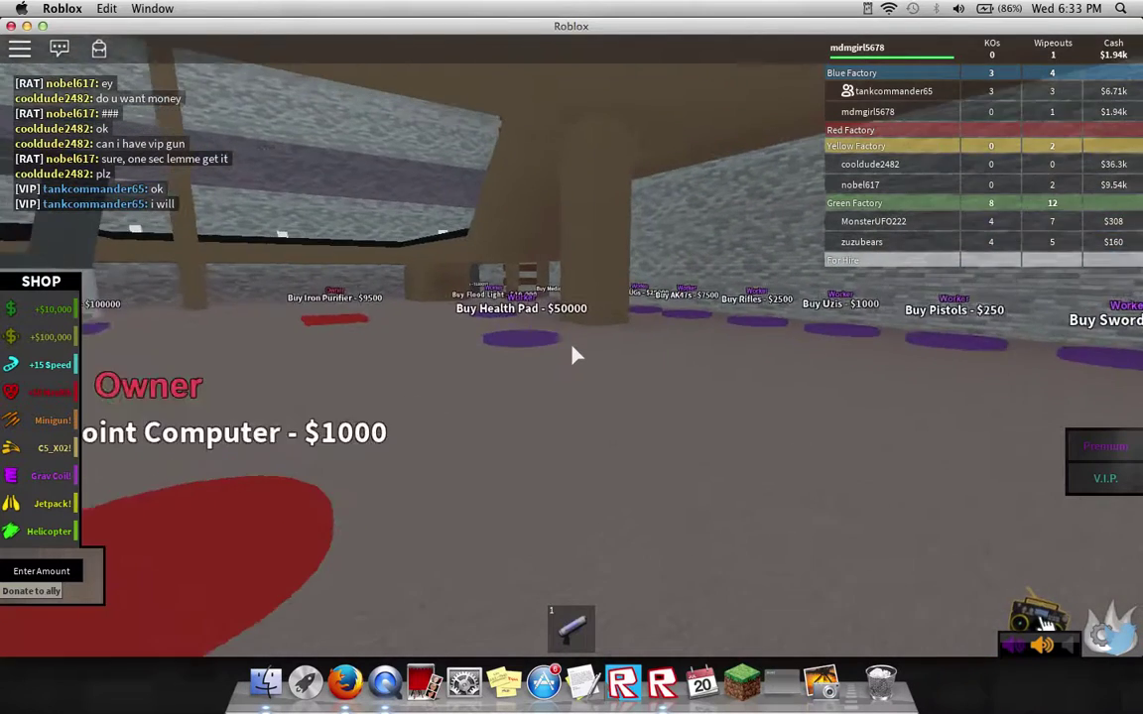
{"action": "key", "text": "Right"}
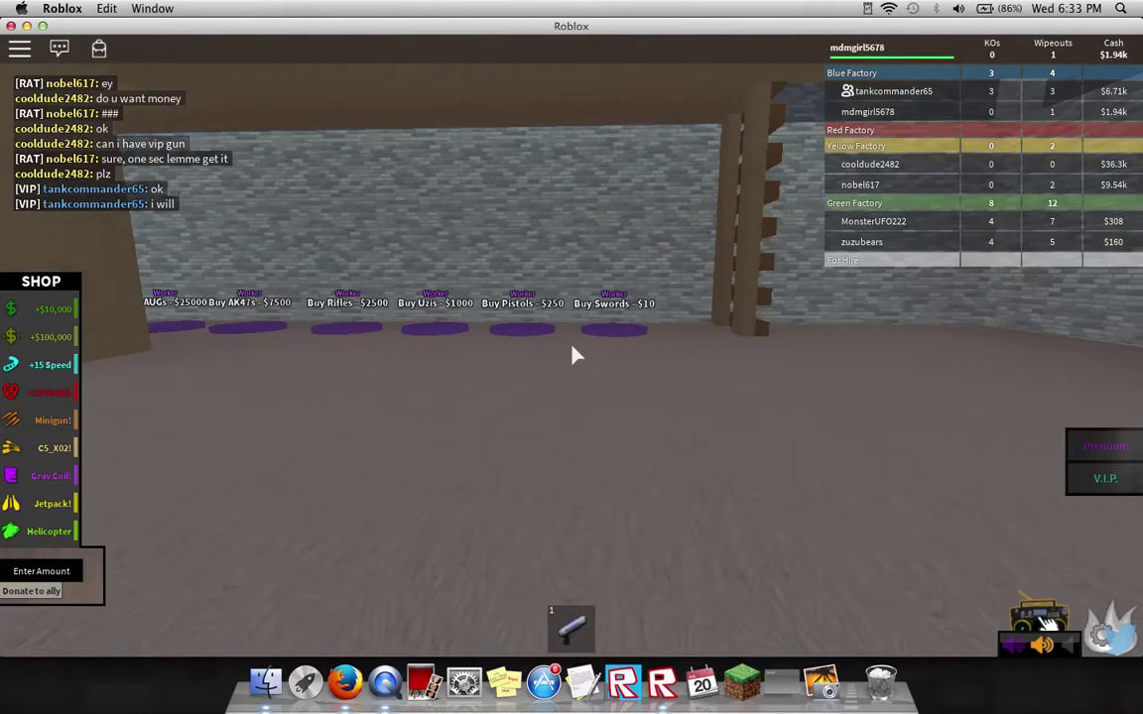
{"action": "key", "text": "w"}
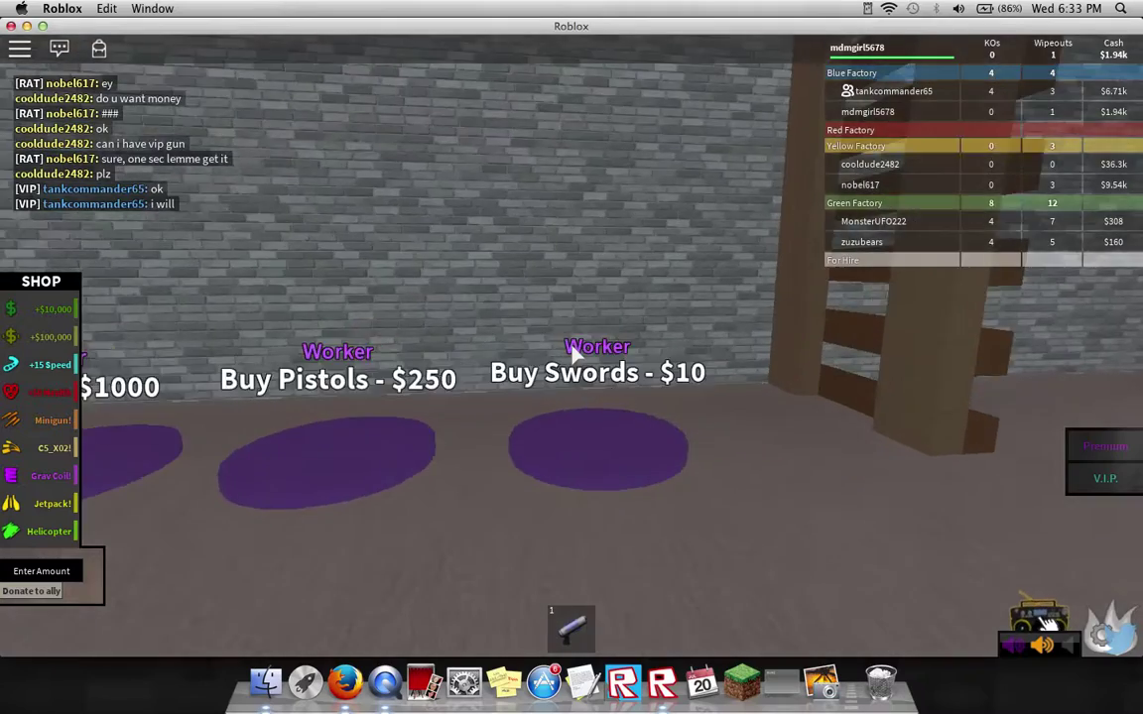
{"action": "key", "text": "Left"}
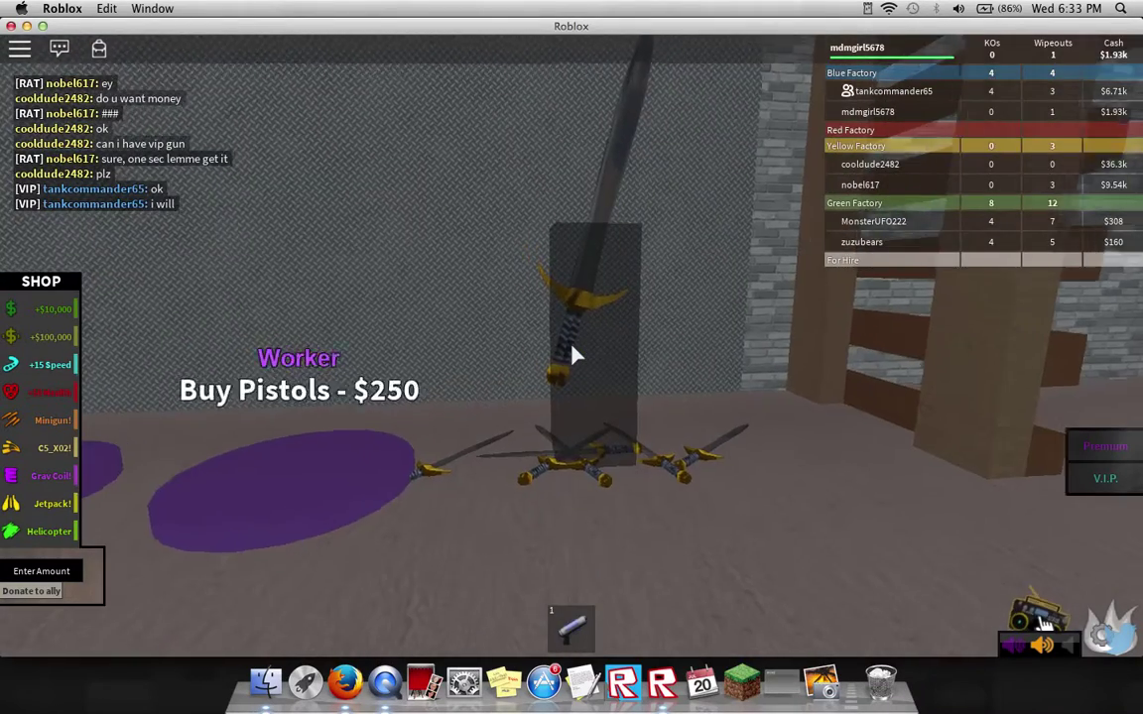
{"action": "key", "text": "w"}
{"action": "key", "text": "Left"}
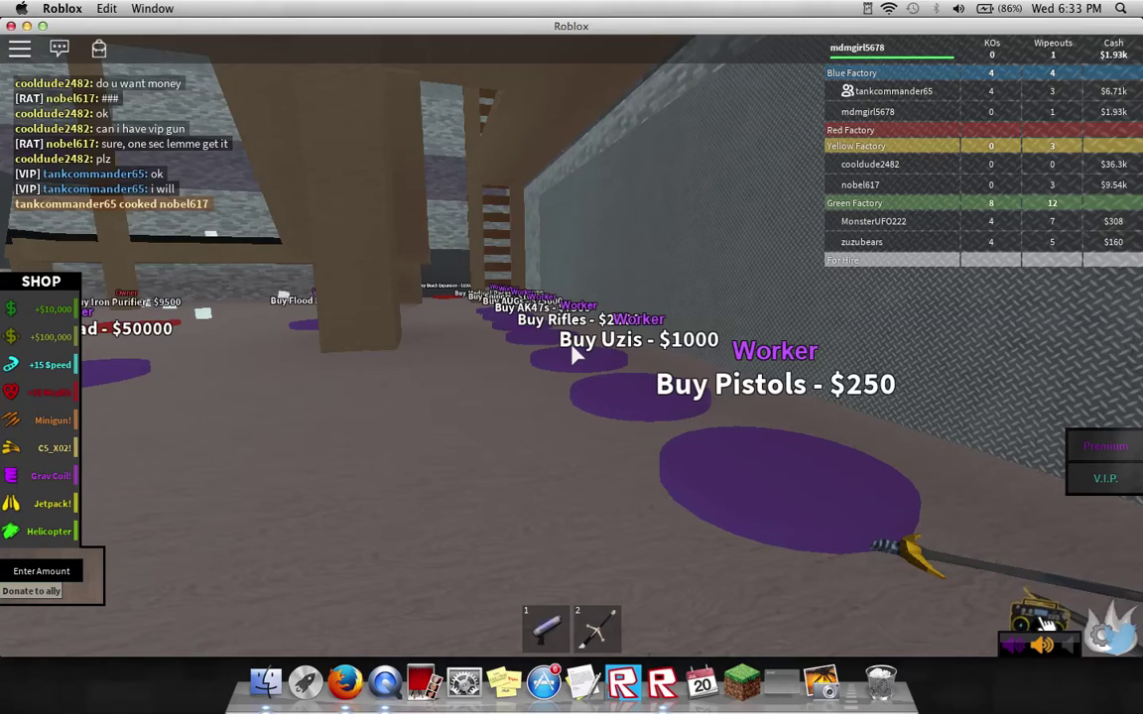
Step: Walk past the weapon and Electric Upgrader pads to the Nuclear Converter and Fabricator pads
{"action": "key", "text": "Left"}
{"action": "key", "text": "w"}
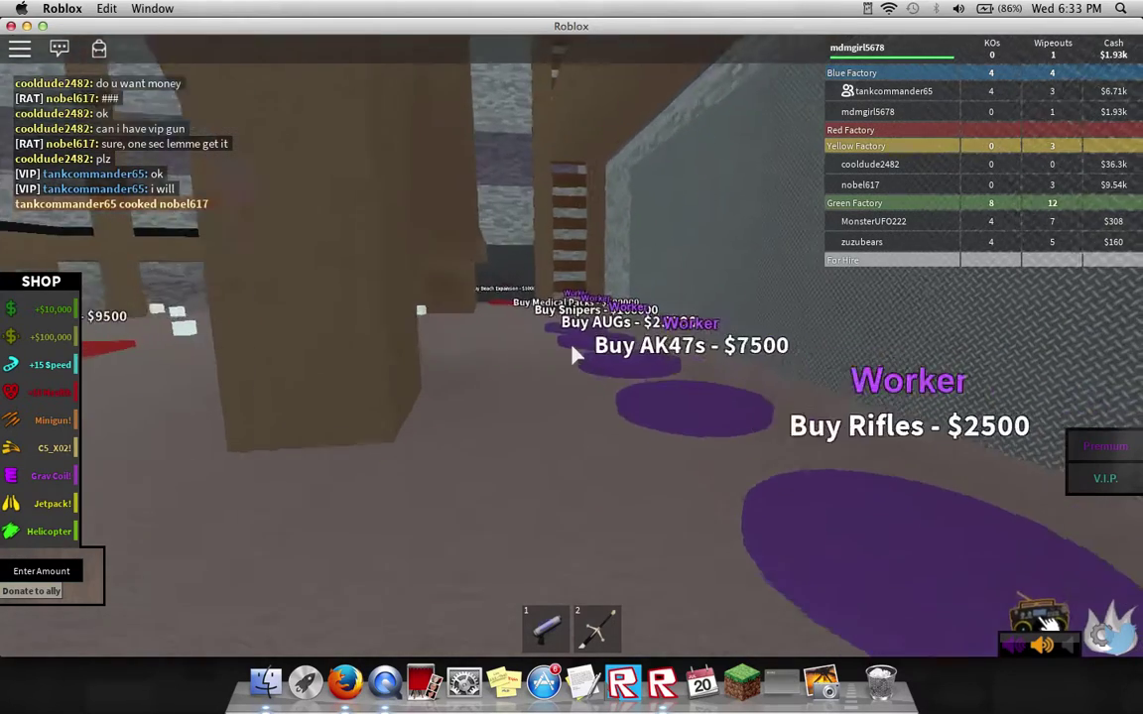
{"action": "key", "text": "Left"}
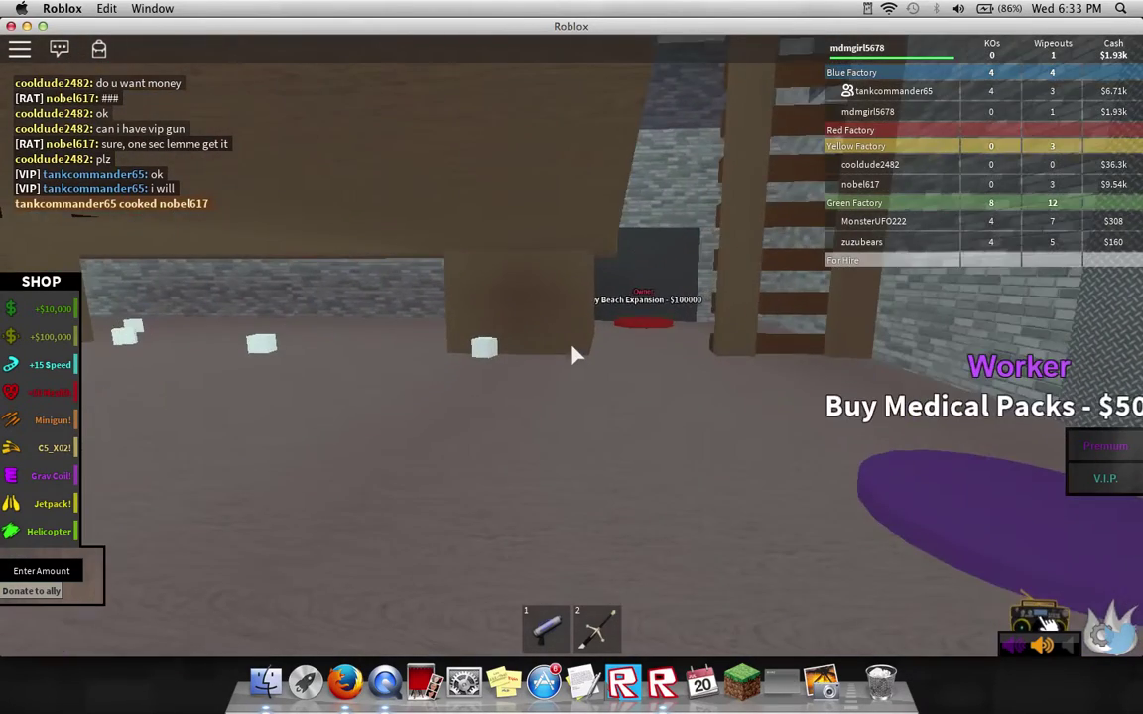
{"action": "key", "text": "w"}
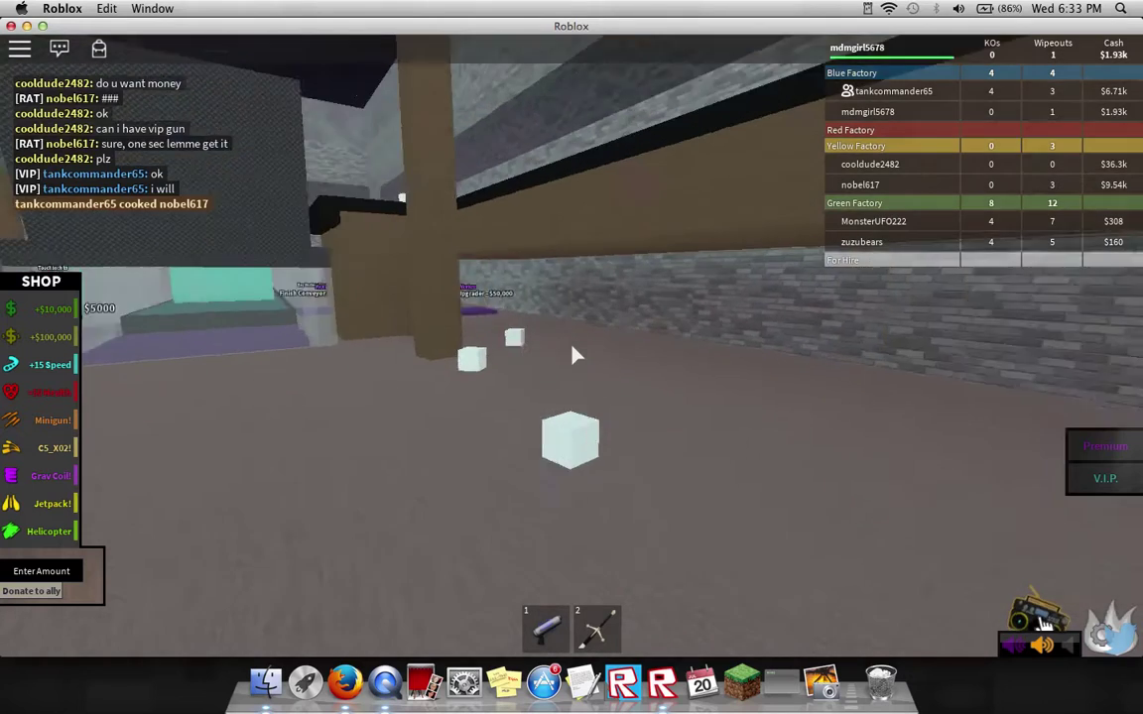
{"action": "key", "text": "w"}
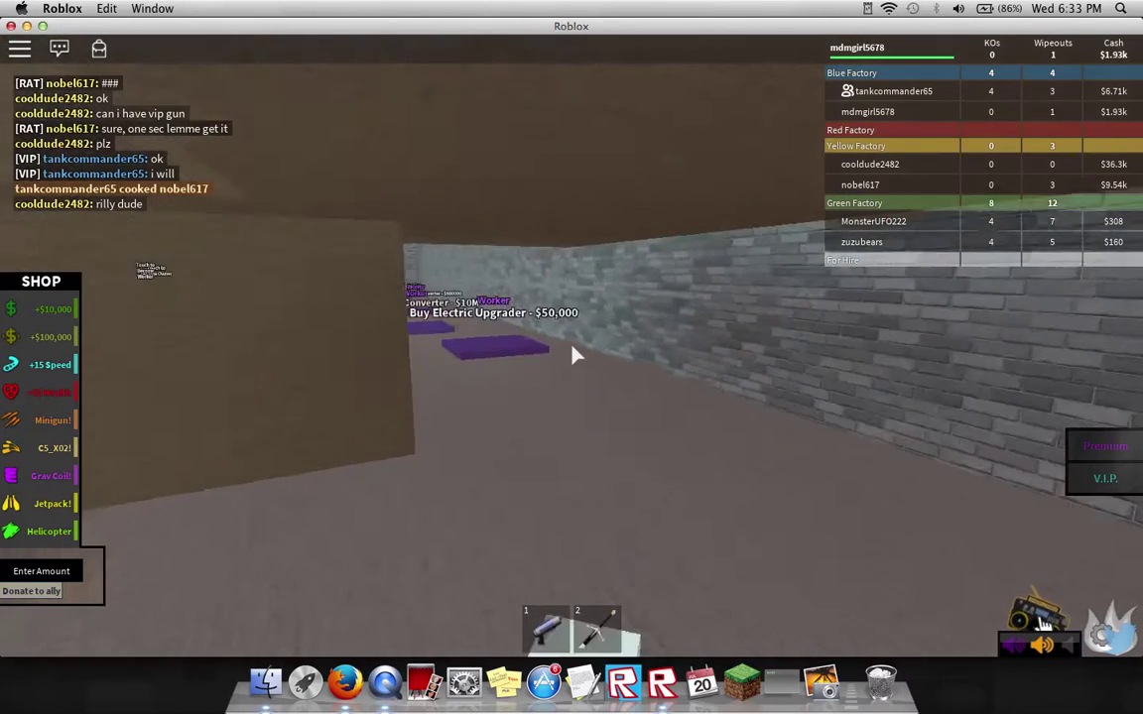
{"action": "key", "text": "Left"}
{"action": "key", "text": "w"}
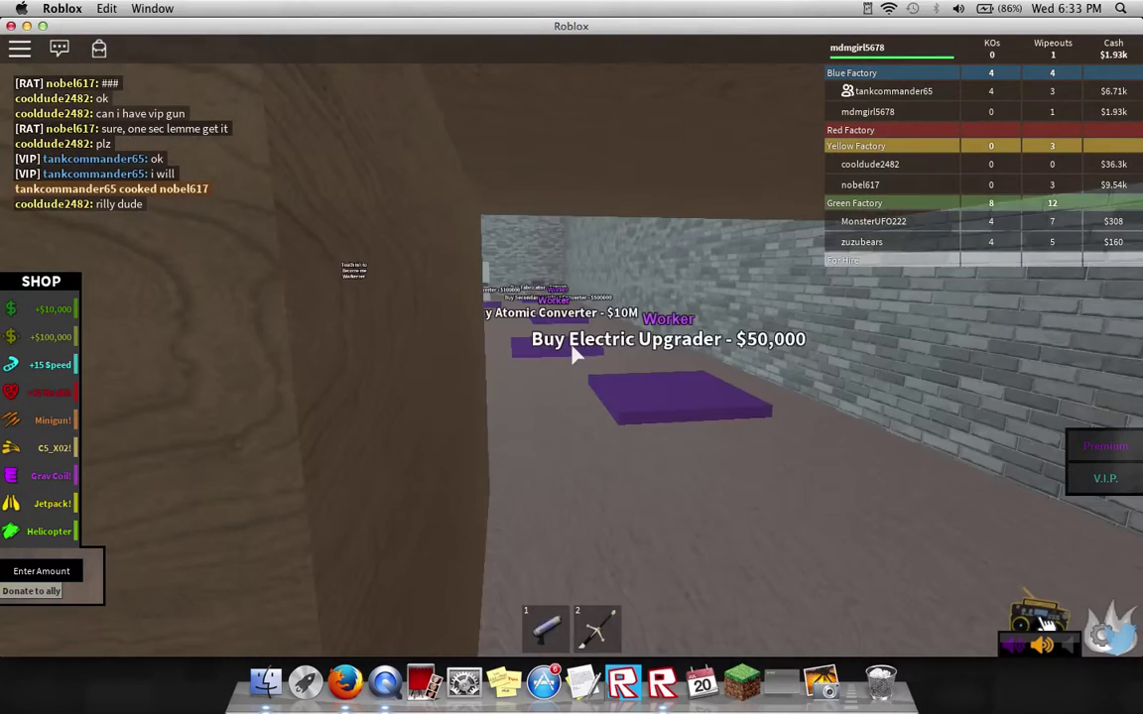
{"action": "key", "text": "w"}
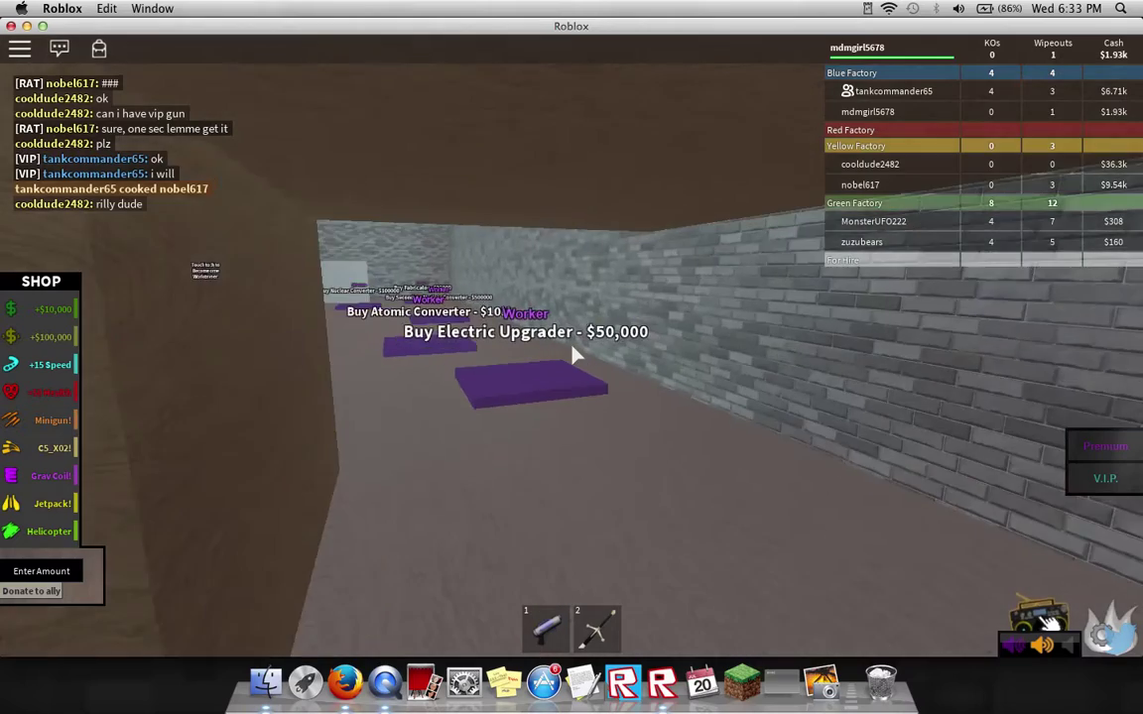
{"action": "key", "text": "w"}
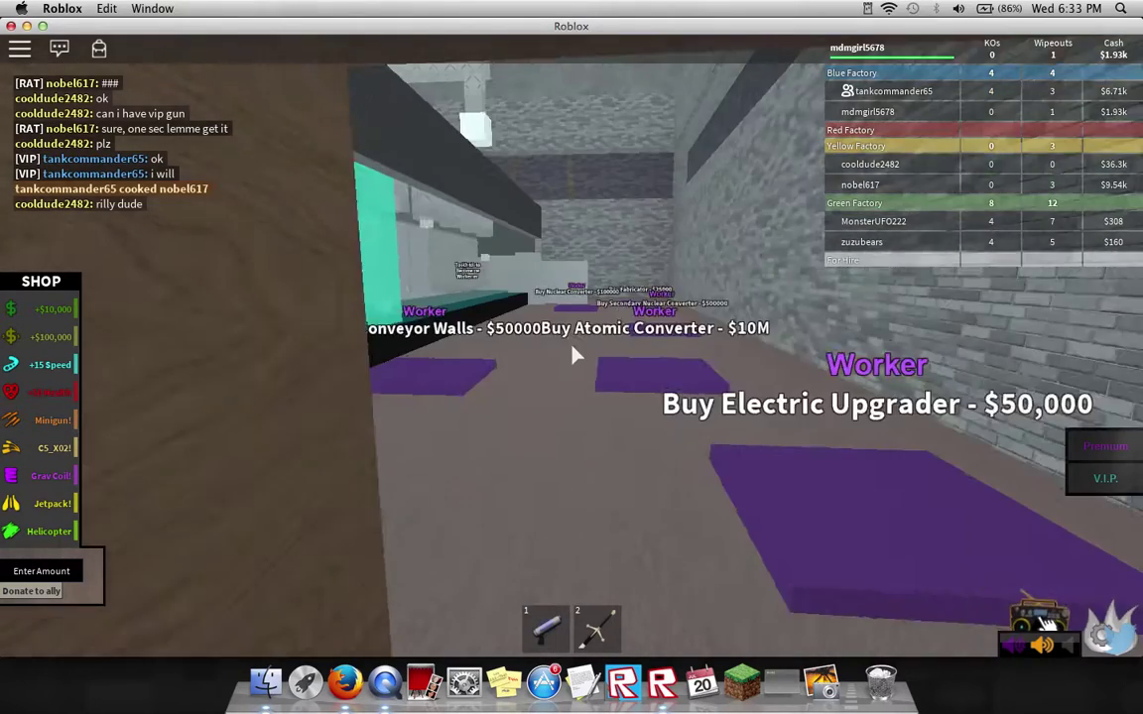
{"action": "key", "text": "w"}
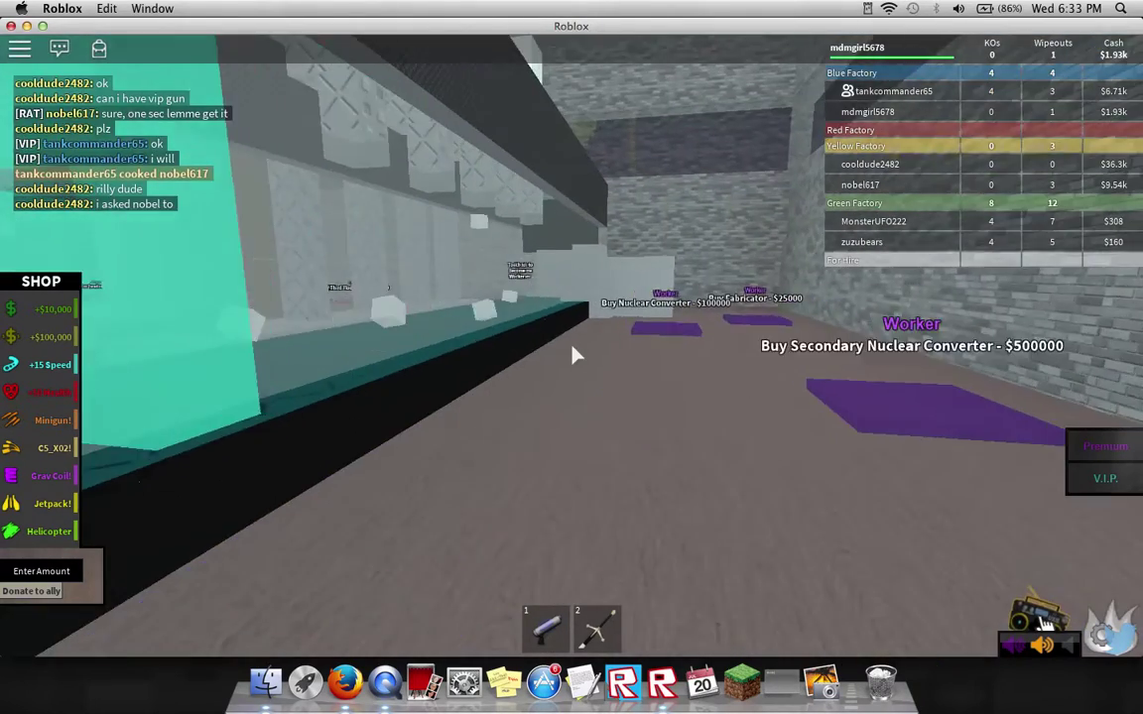
Step: Check both Nuclear Converter pads, then return via the corridor to the purple conveyor pads
{"action": "key", "text": "a"}
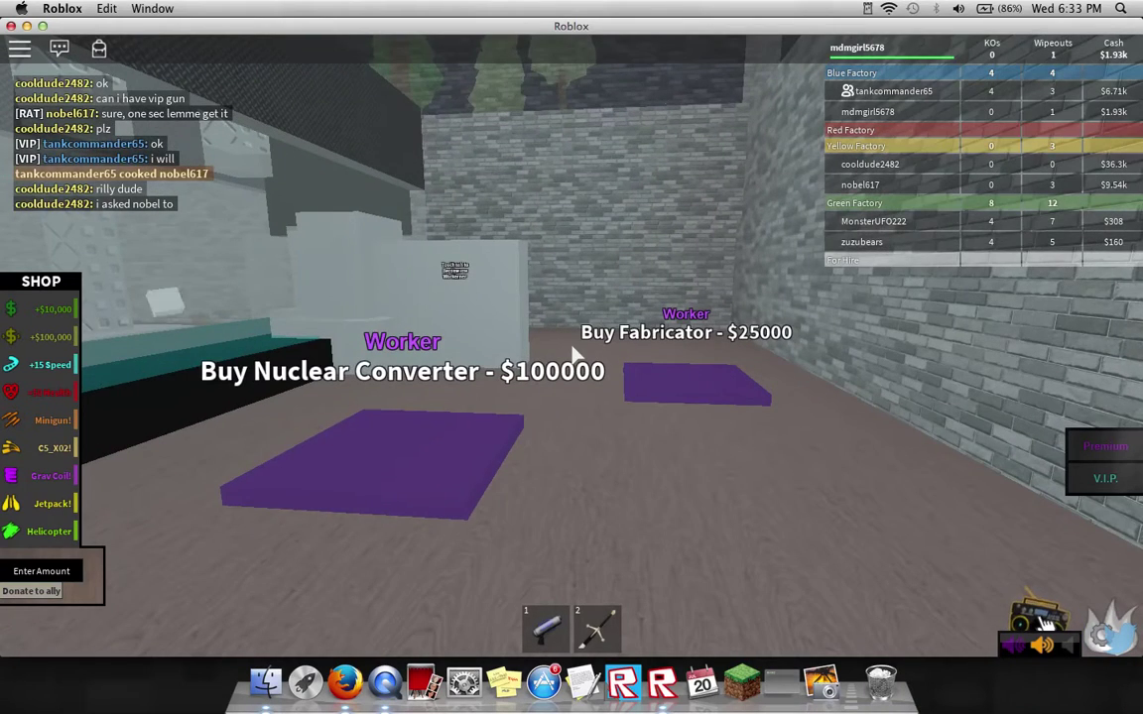
{"action": "key", "text": "a"}
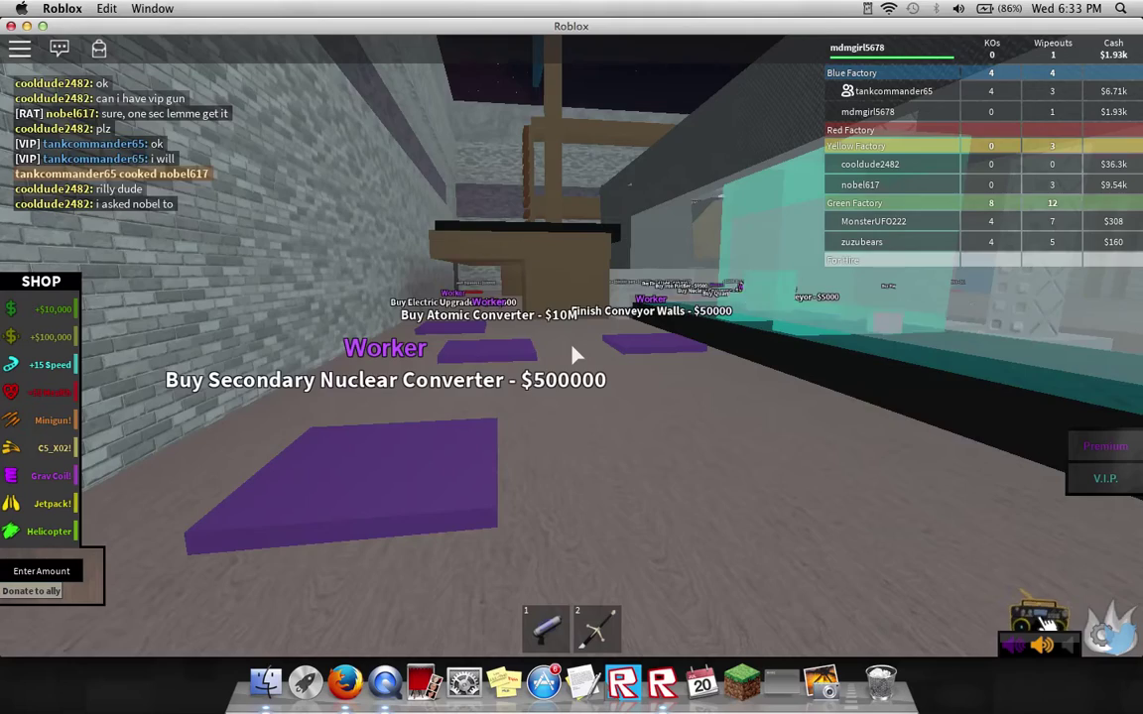
{"action": "key", "text": "d"}
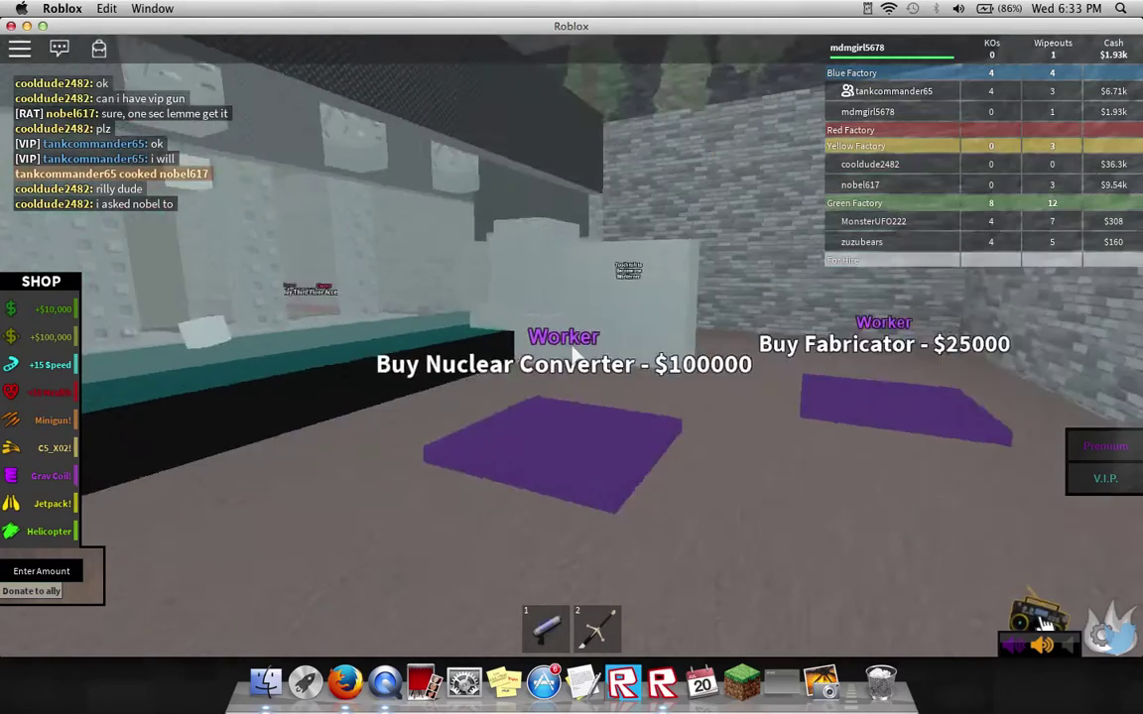
{"action": "key", "text": "w"}
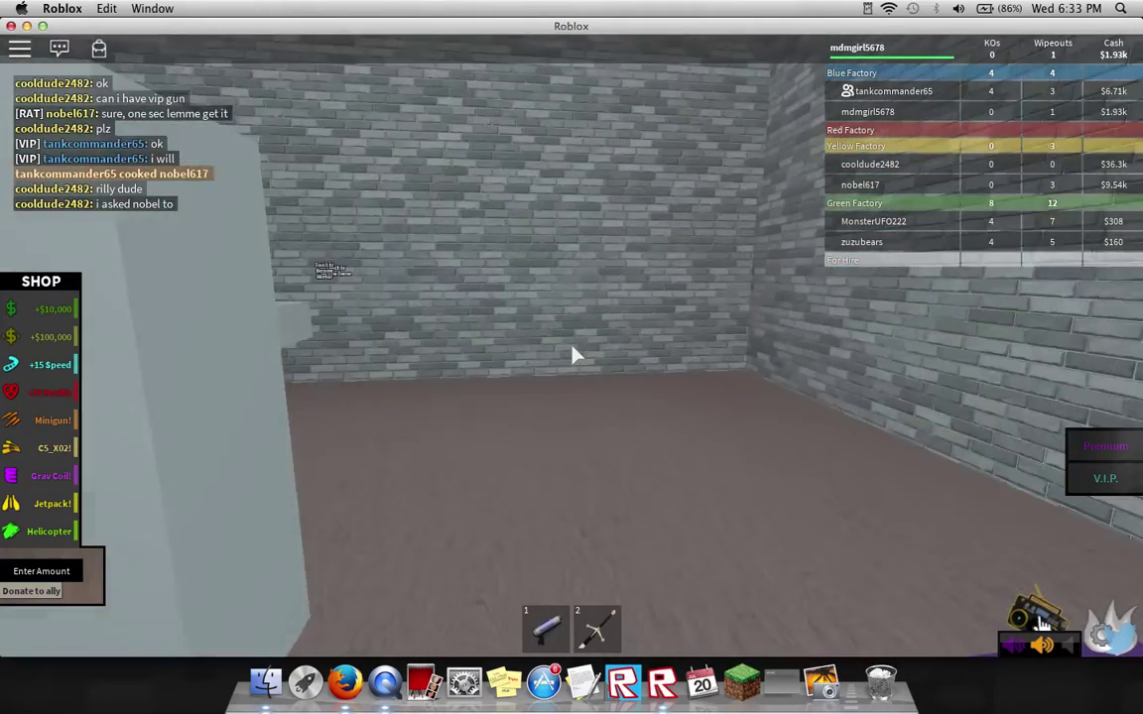
{"action": "key", "text": "a"}
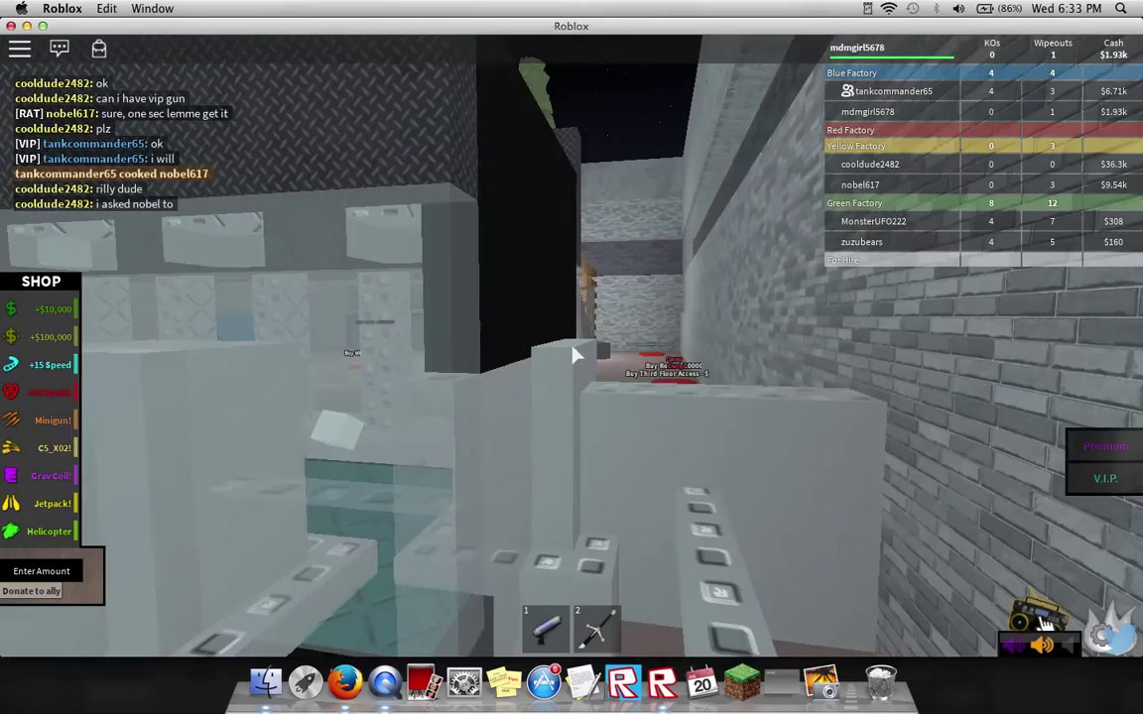
{"action": "key", "text": "w"}
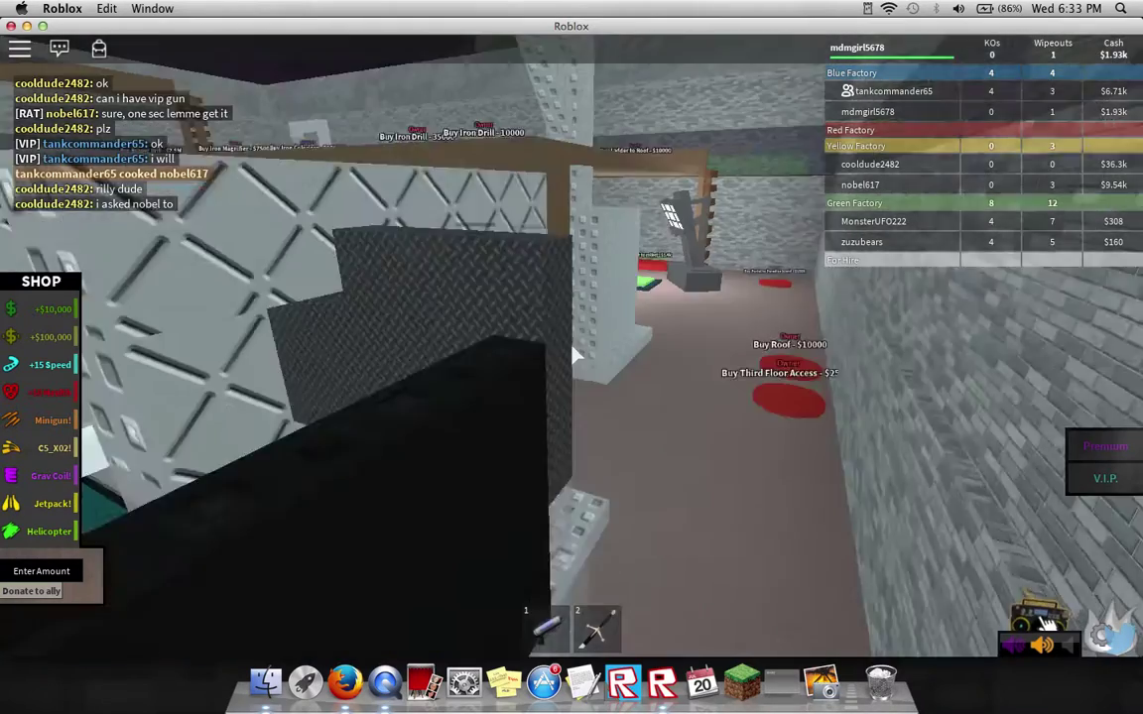
{"action": "key", "text": "w"}
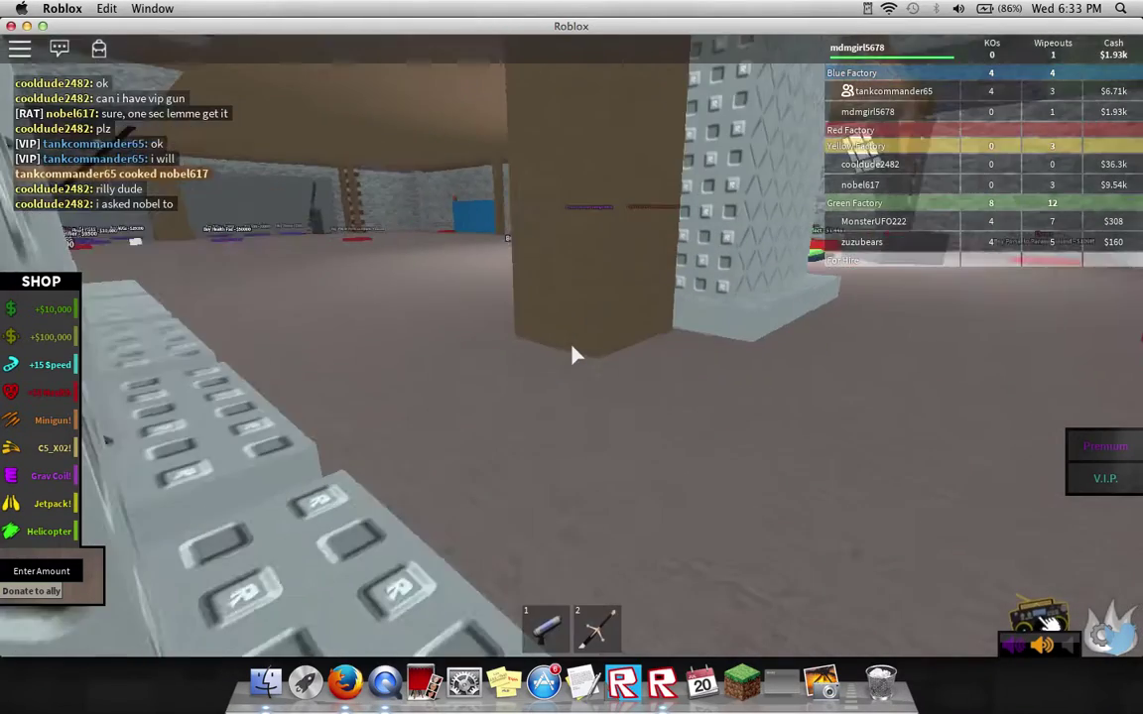
{"action": "key", "text": "w"}
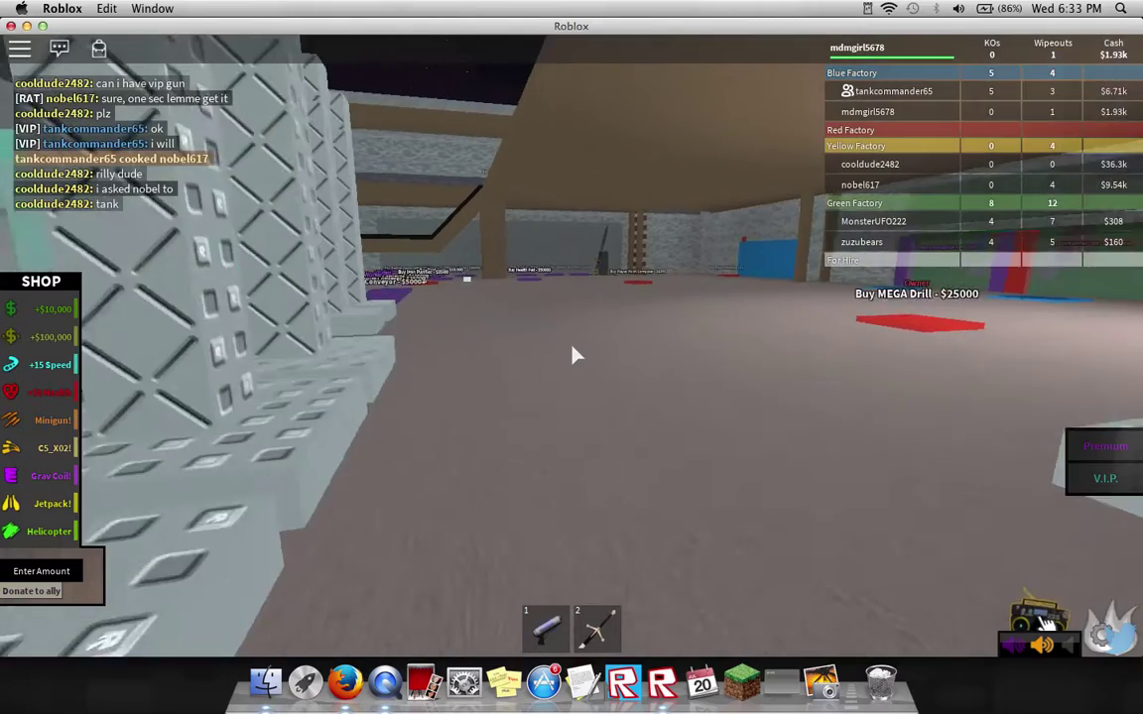
{"action": "key", "text": "a"}
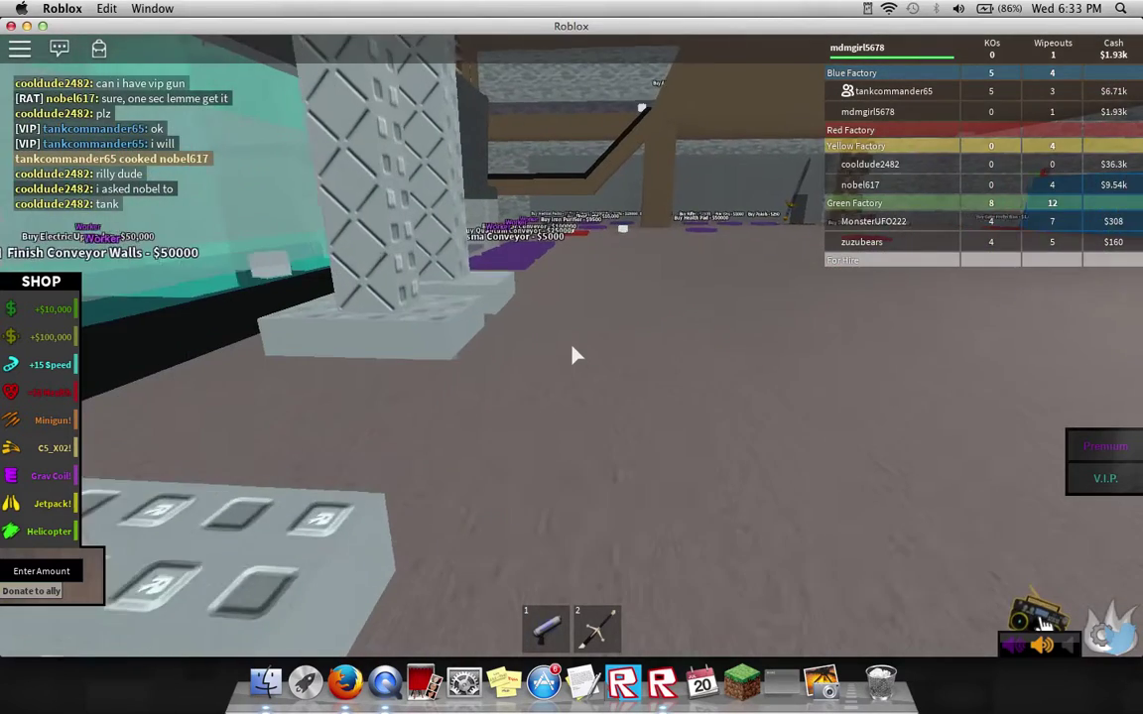
{"action": "key", "text": "w"}
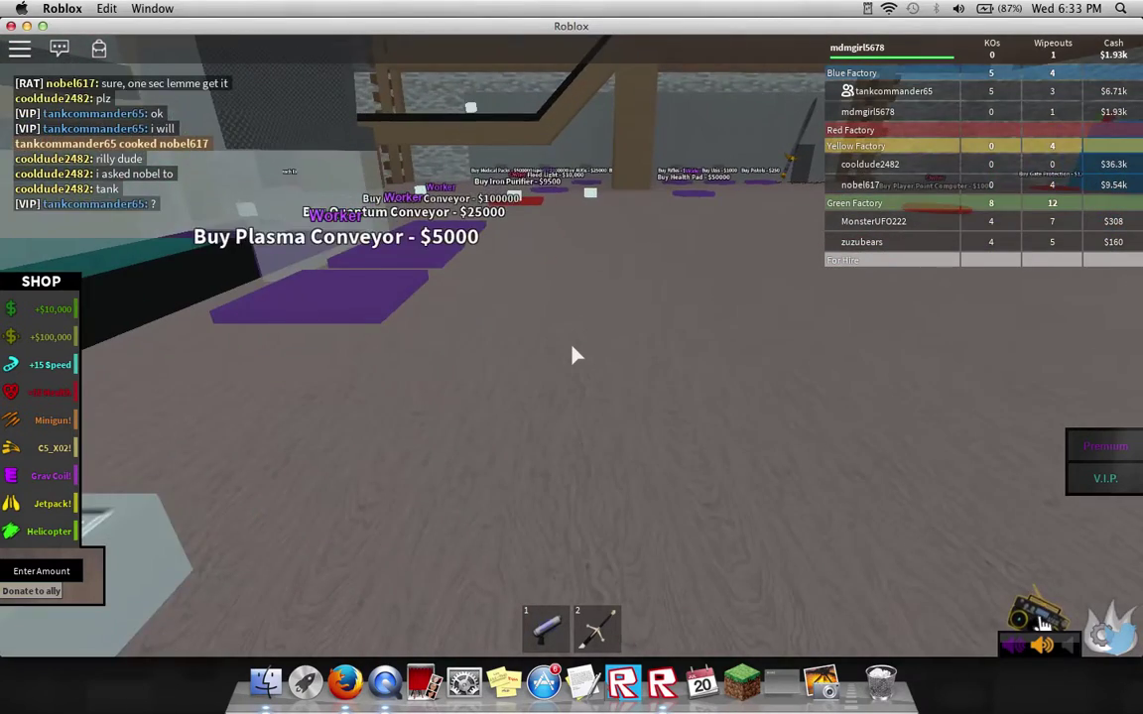
{"action": "key", "text": "w"}
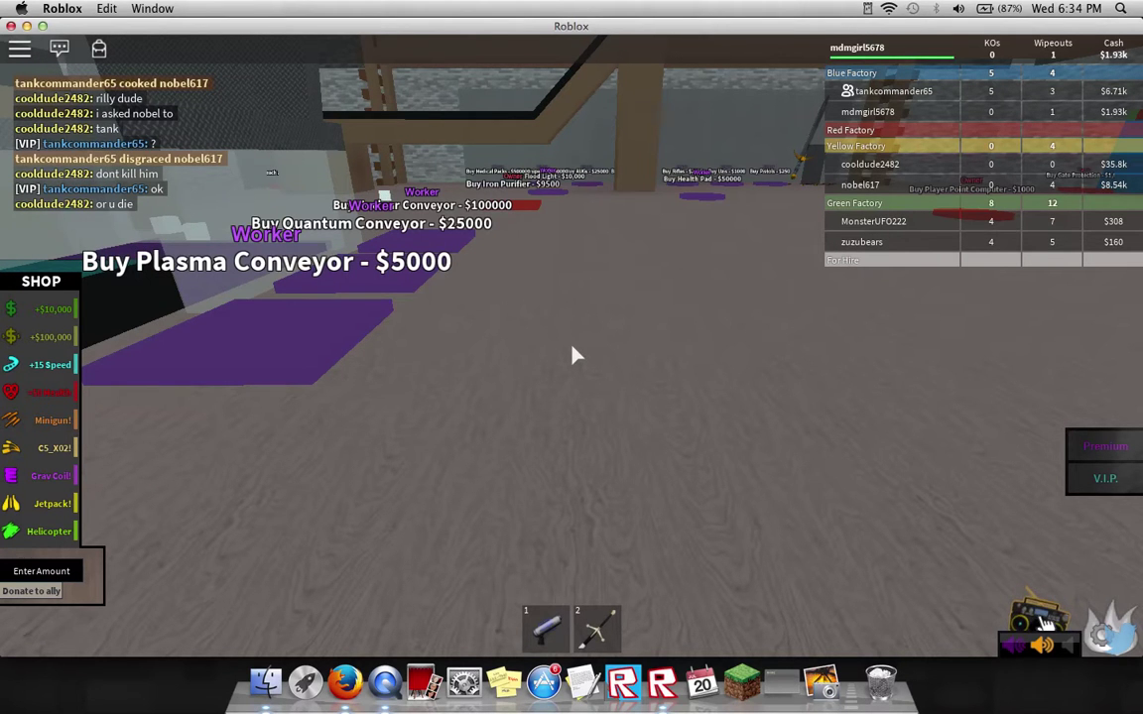
{"action": "key", "text": "d"}
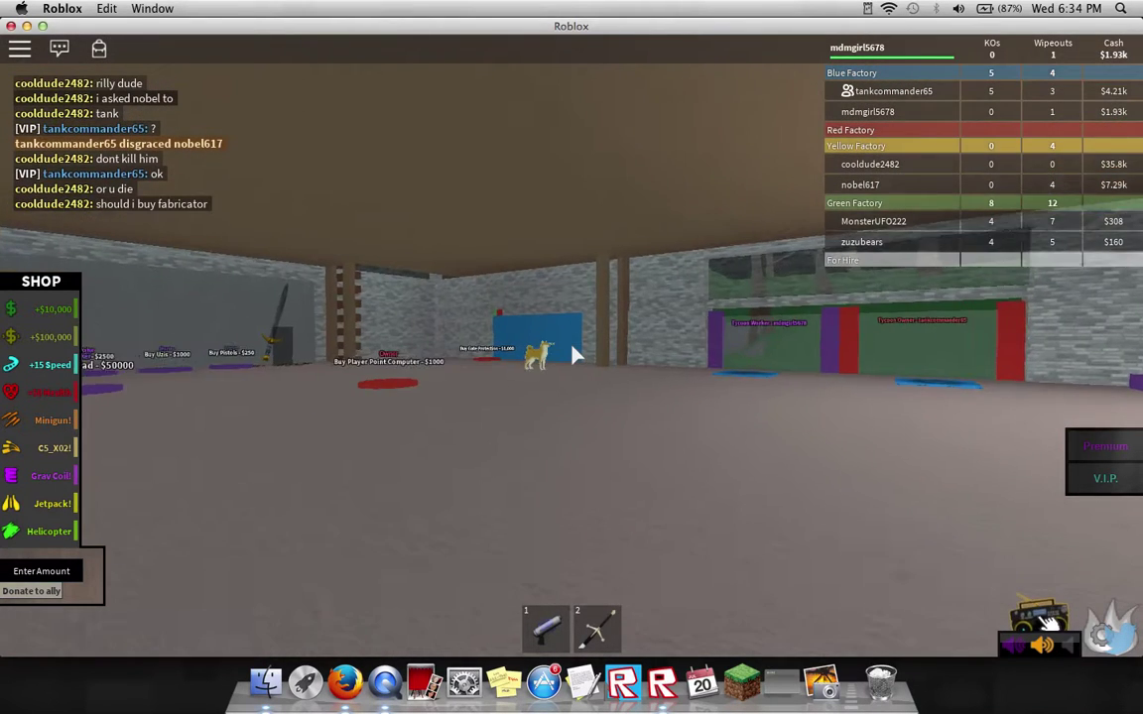
Step: Collect cash from the Worker and Owner pads, raising the balance to $2.34k
{"action": "key", "text": "d"}
{"action": "key", "text": "d"}
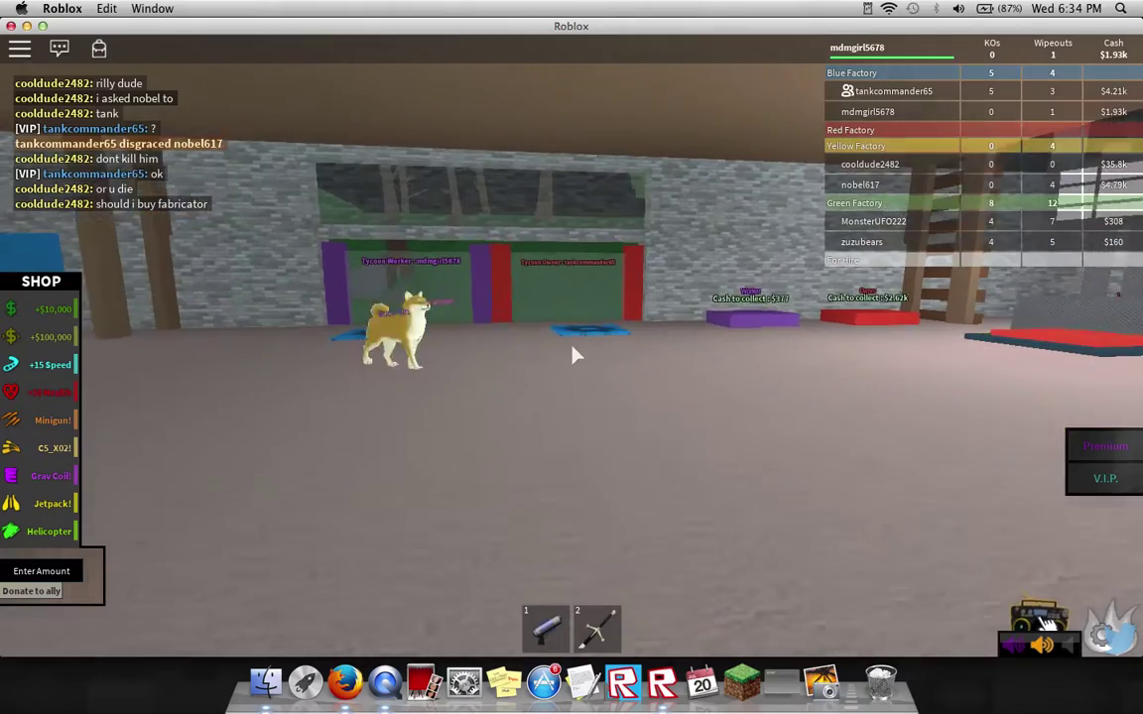
{"action": "key", "text": "w"}
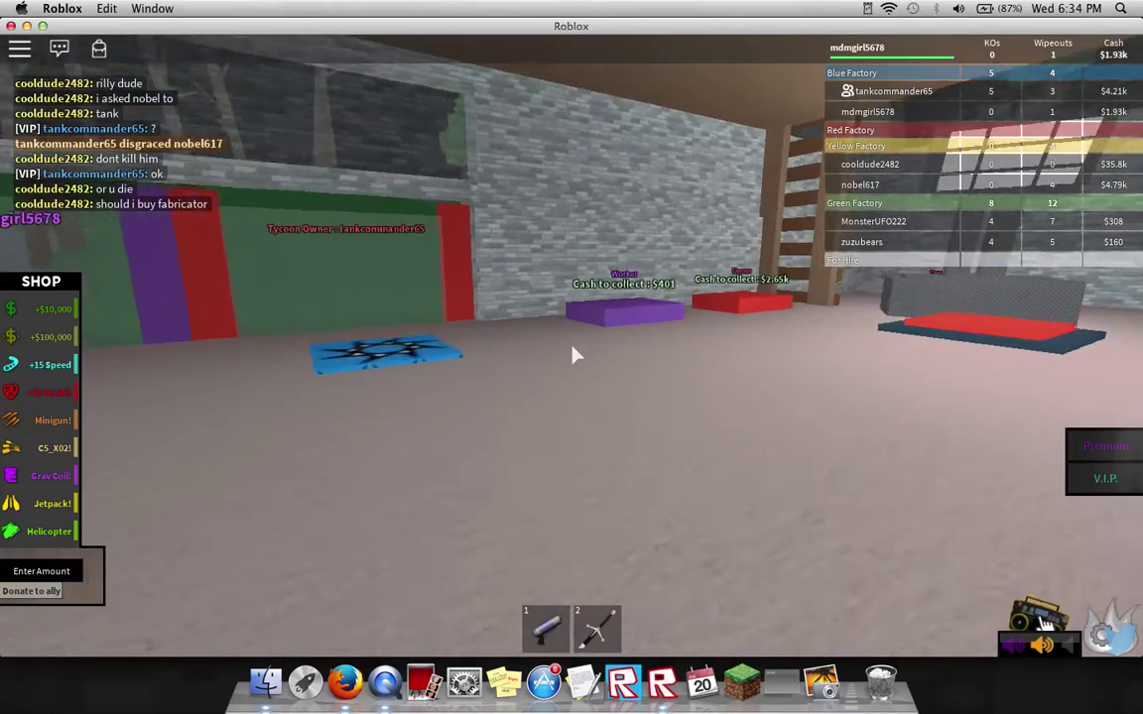
{"action": "key", "text": "w"}
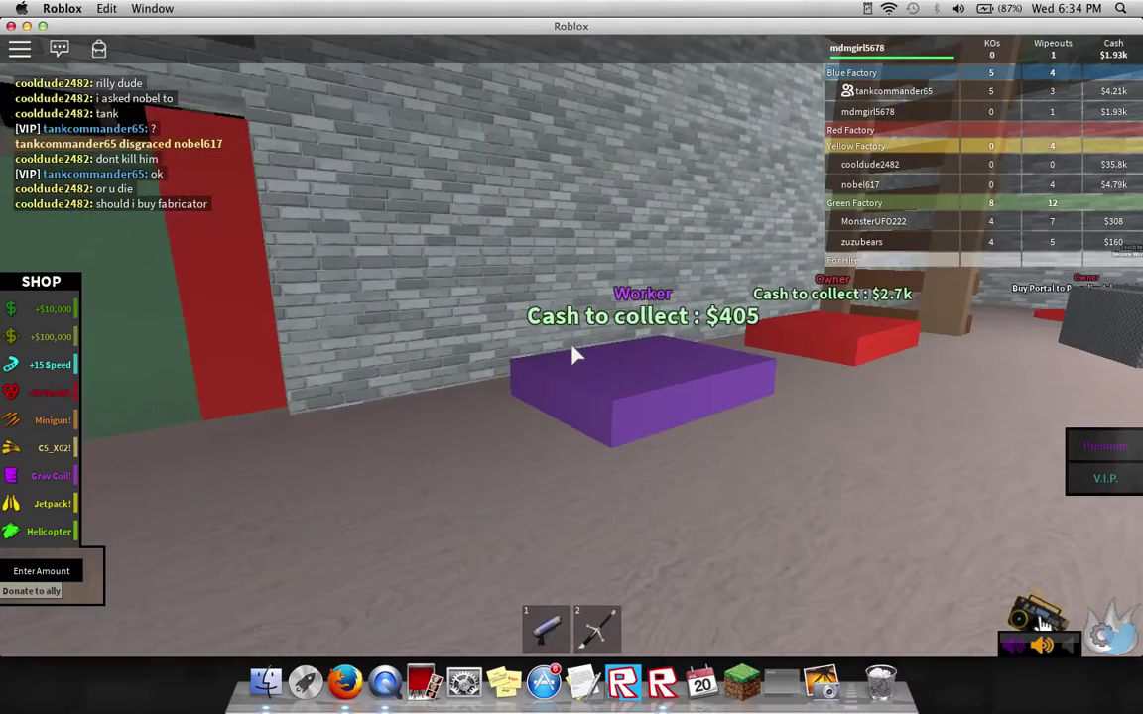
{"action": "key", "text": "d"}
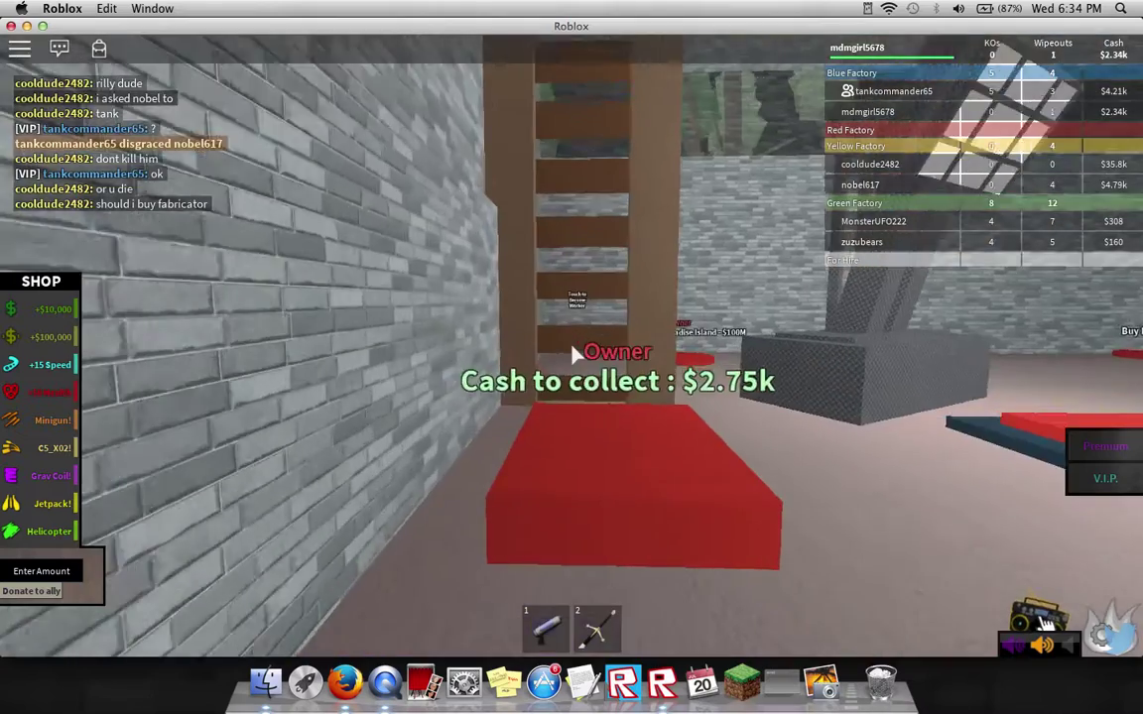
Step: Walk past the dog and other player to the wall's green square by the converters
{"action": "key", "text": "w"}
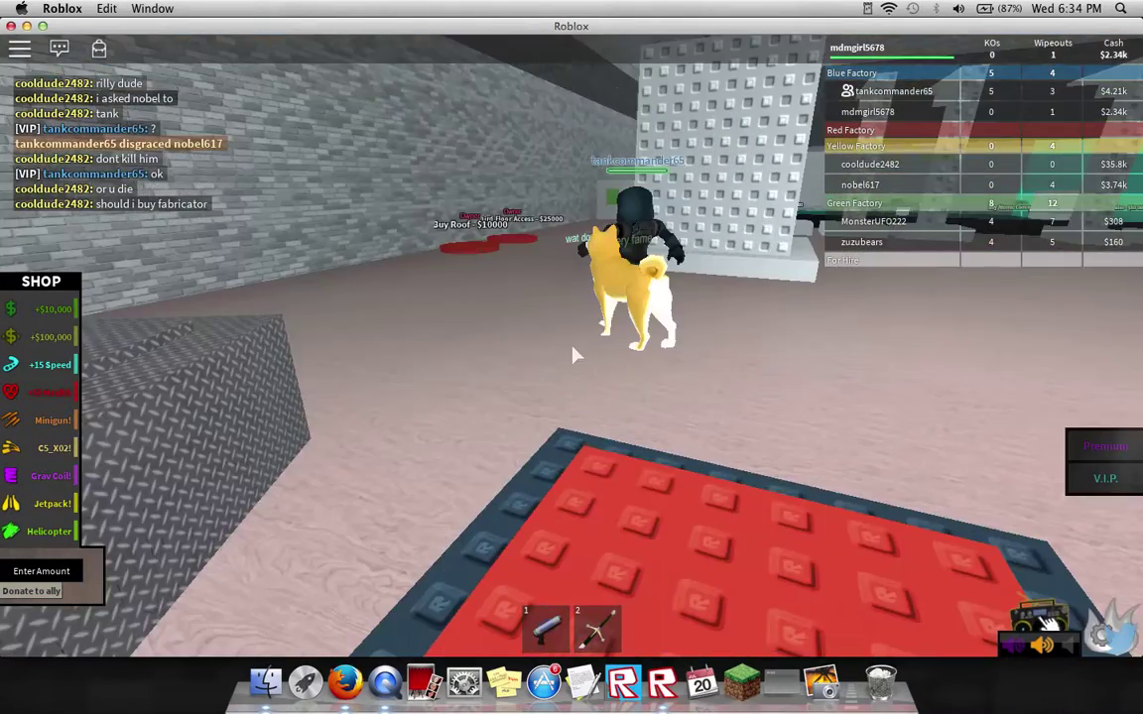
{"action": "key", "text": "w"}
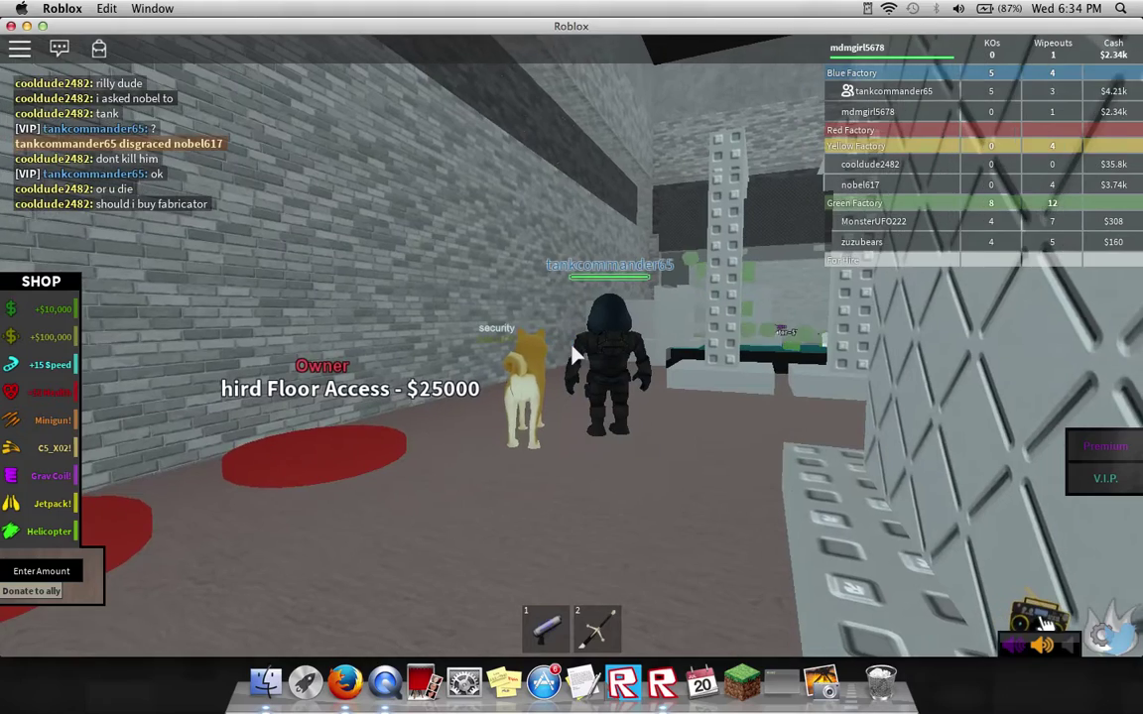
{"action": "key", "text": "w"}
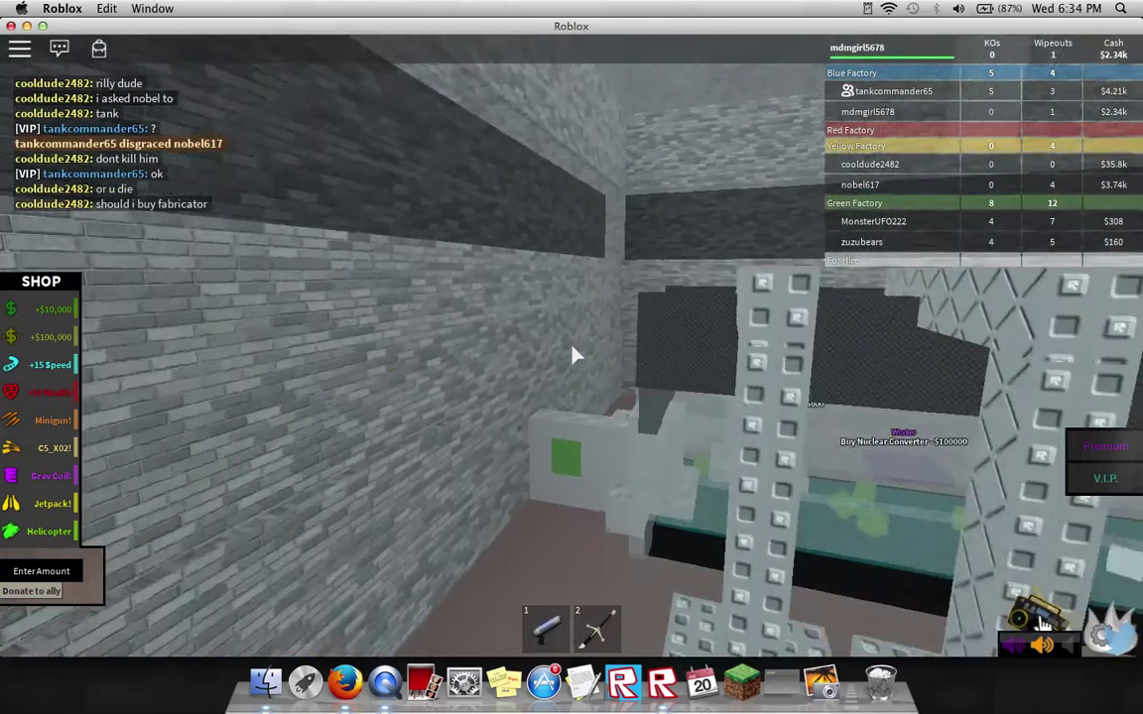
{"action": "key", "text": "w"}
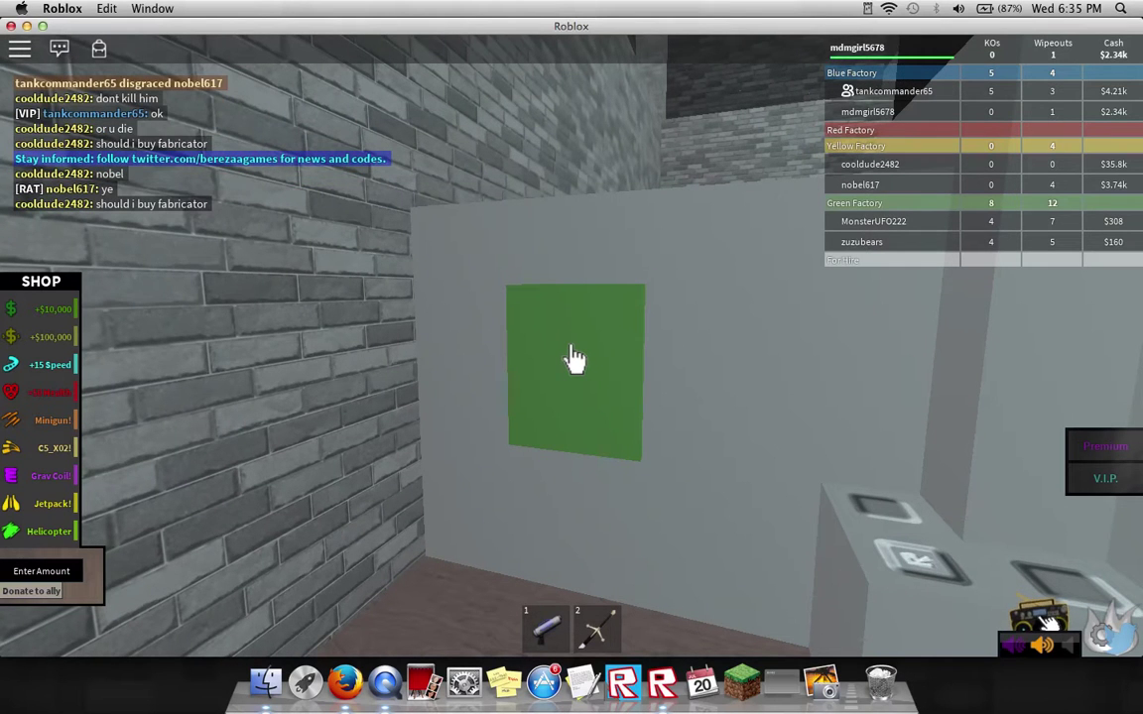
Step: Walk down the corridor onto the Worker pad, collecting cash up to $3.1k
{"action": "key", "text": "Right"}
{"action": "key", "text": "w"}
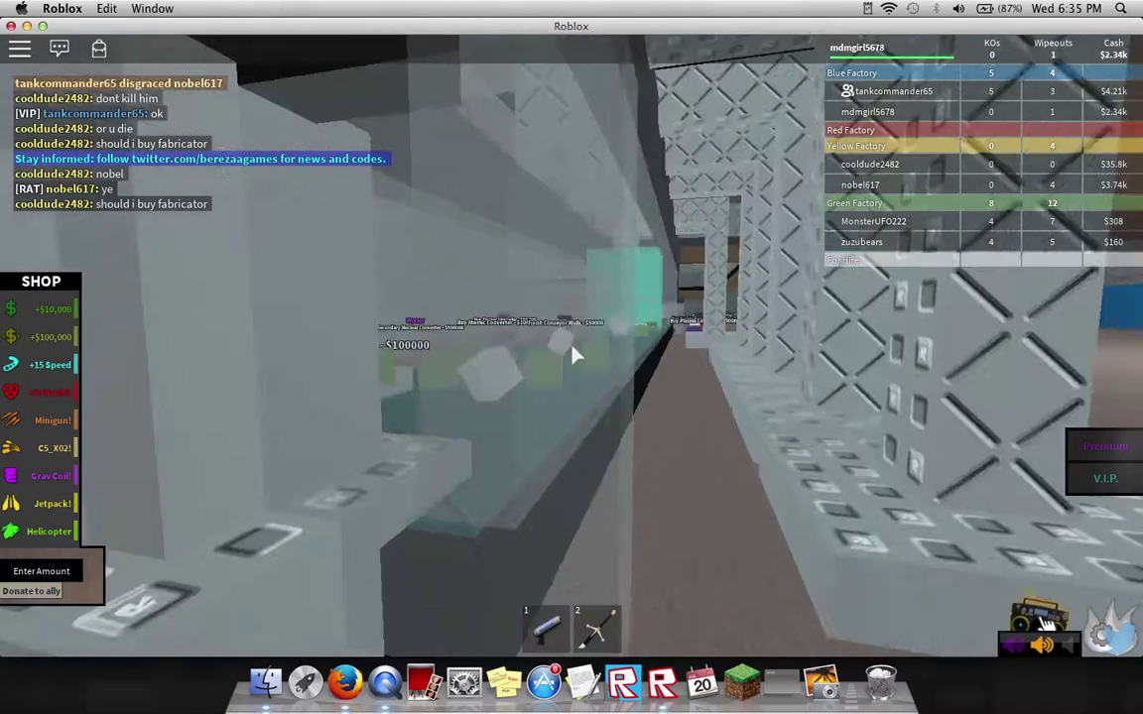
{"action": "key", "text": "Right"}
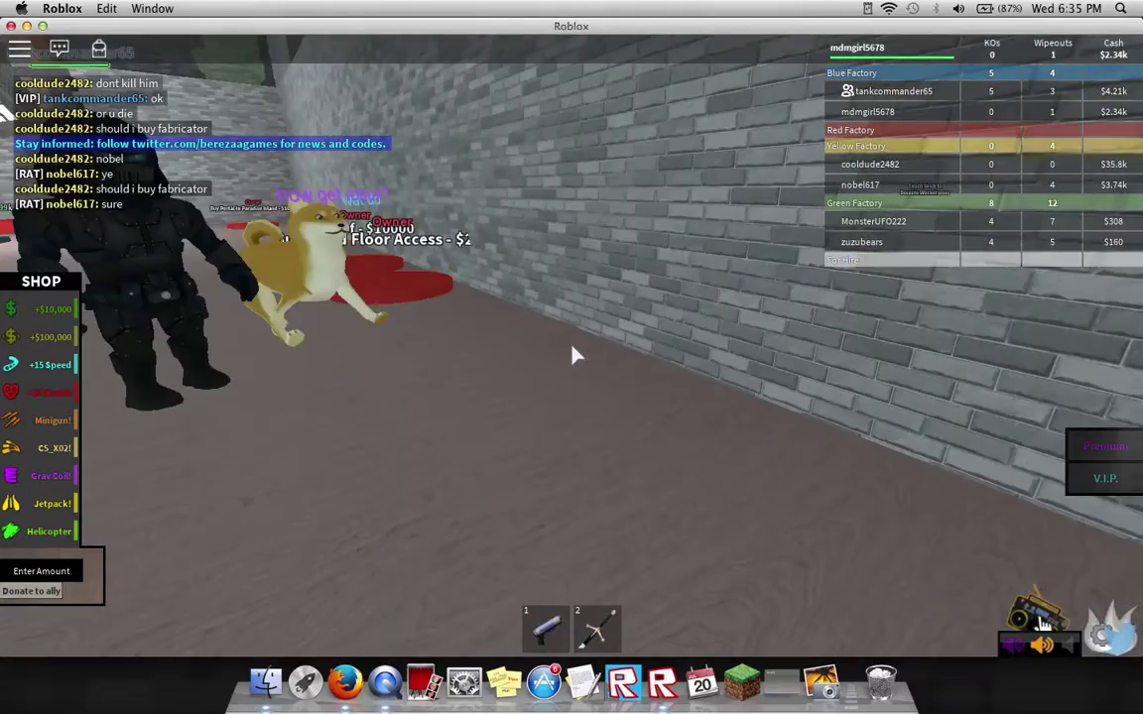
{"action": "key", "text": "Left"}
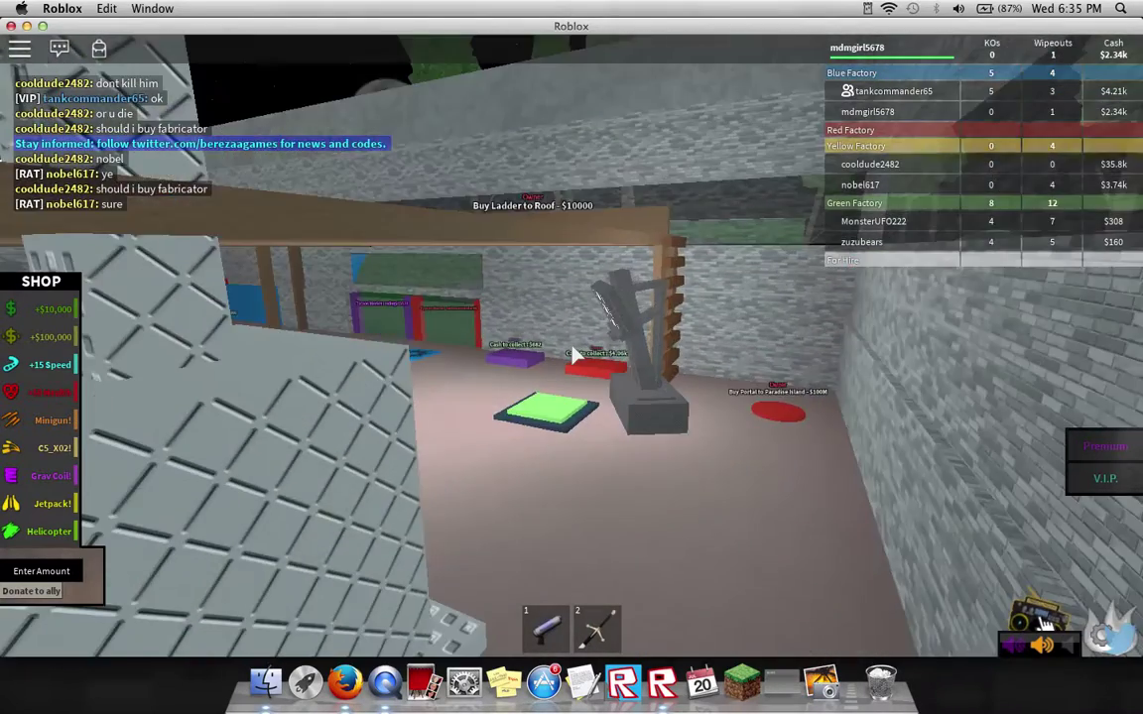
{"action": "key", "text": "w"}
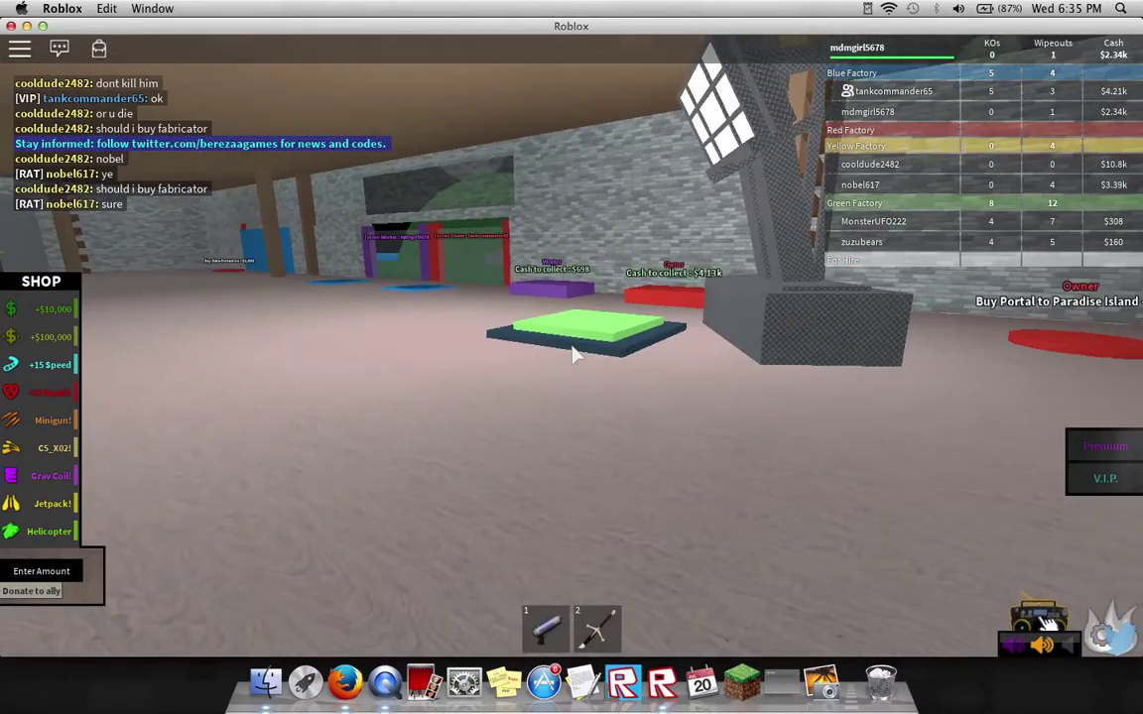
{"action": "key", "text": "w"}
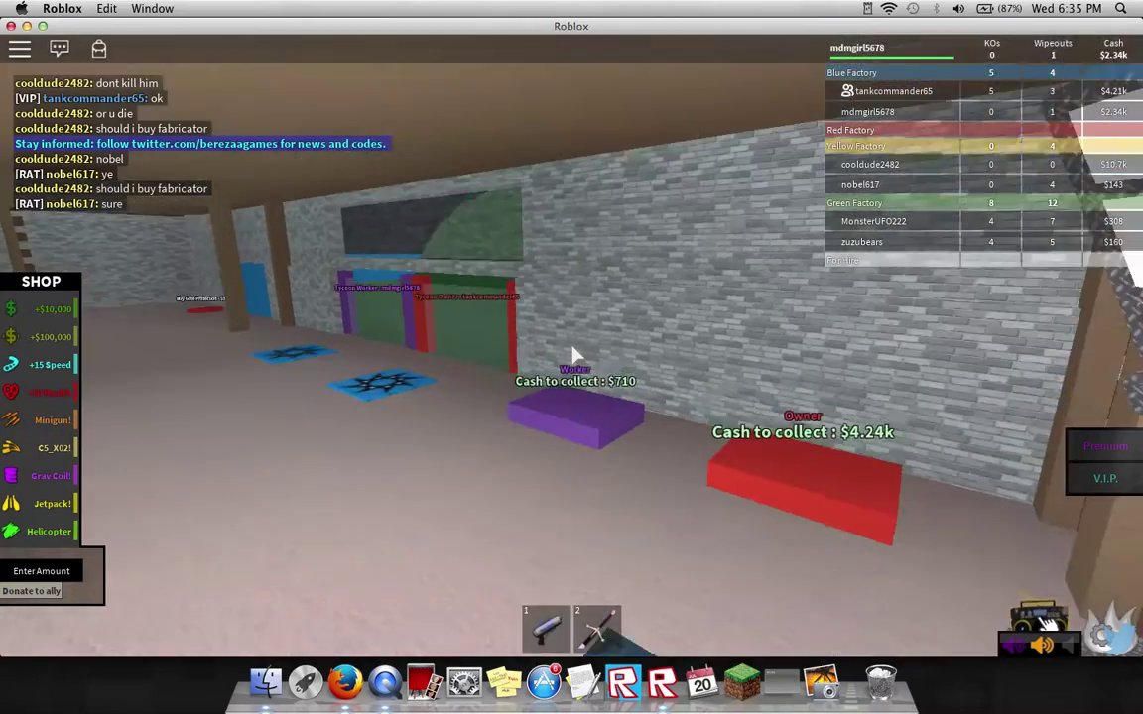
{"action": "key", "text": "w"}
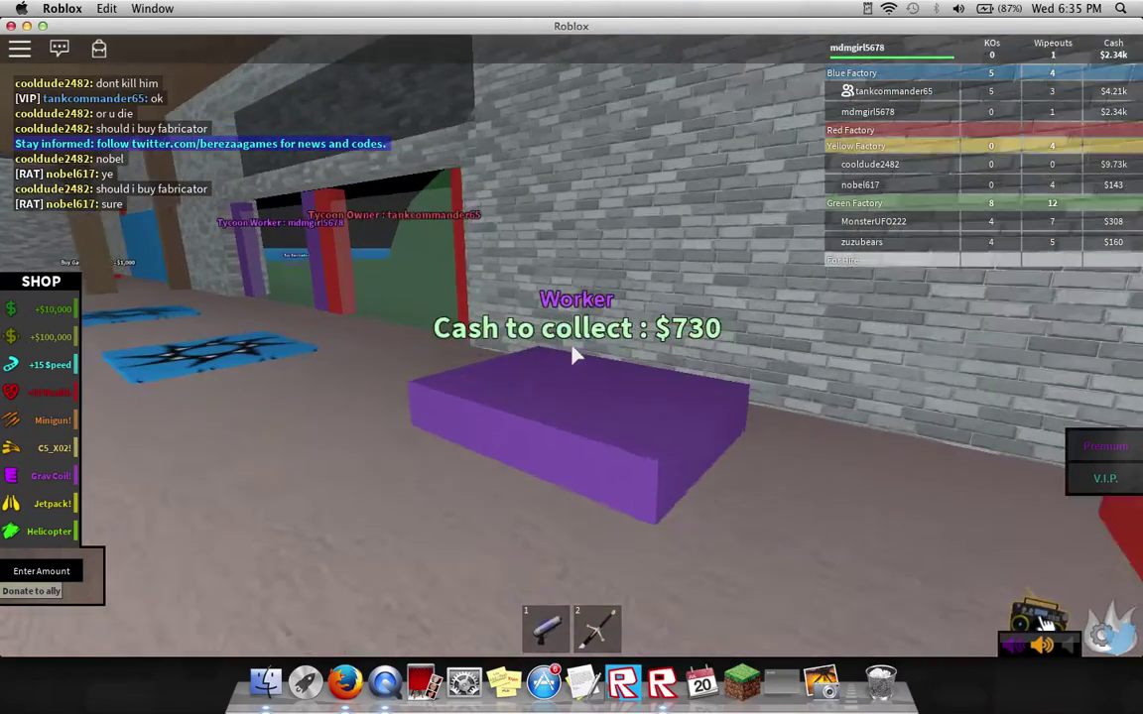
Step: Look over the unbought MEGA Drill and Buy Roof pads
{"action": "key", "text": "d"}
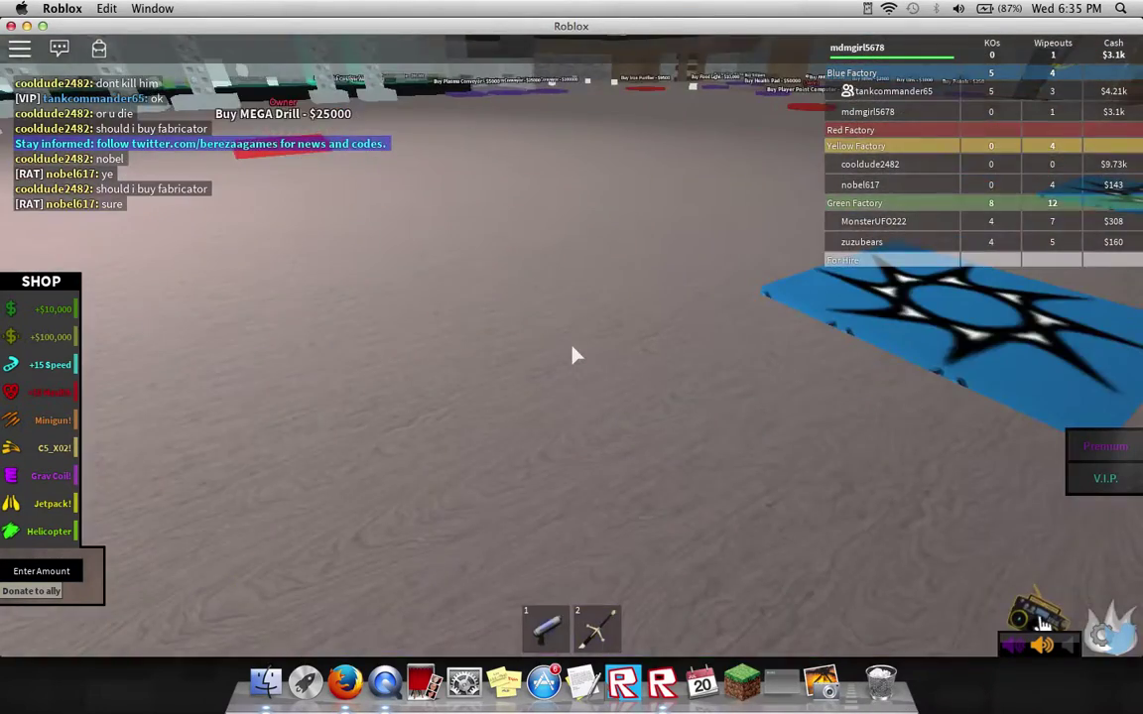
{"action": "key", "text": "w"}
{"action": "key", "text": "a"}
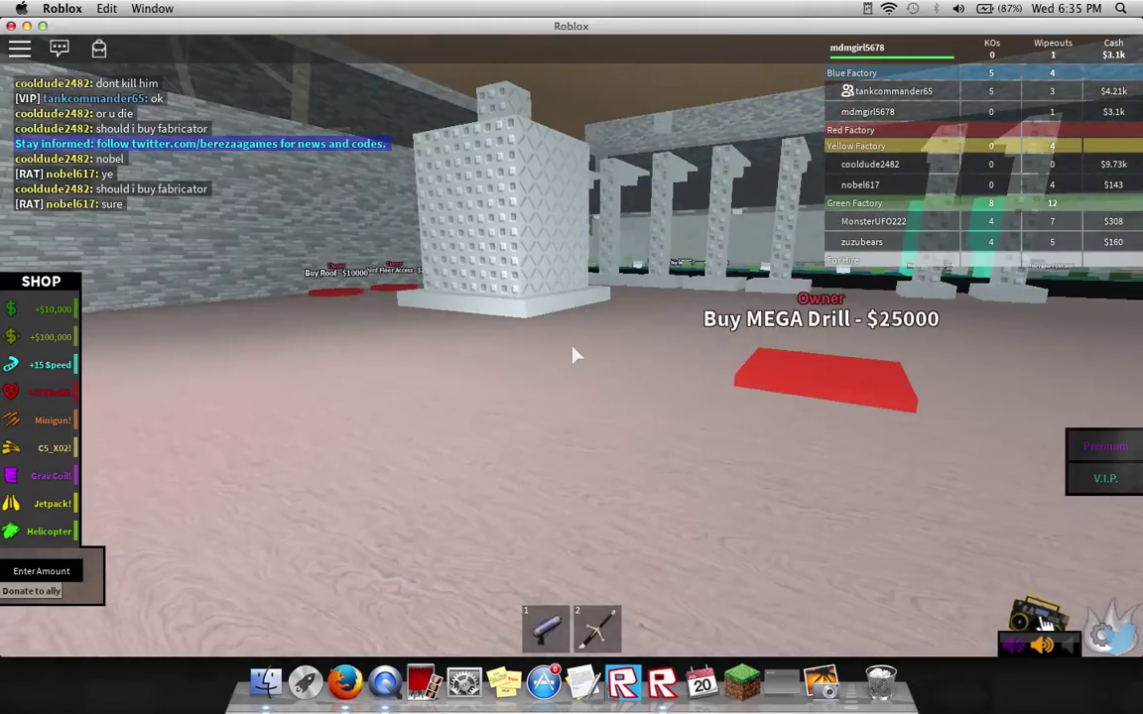
{"action": "key", "text": "w"}
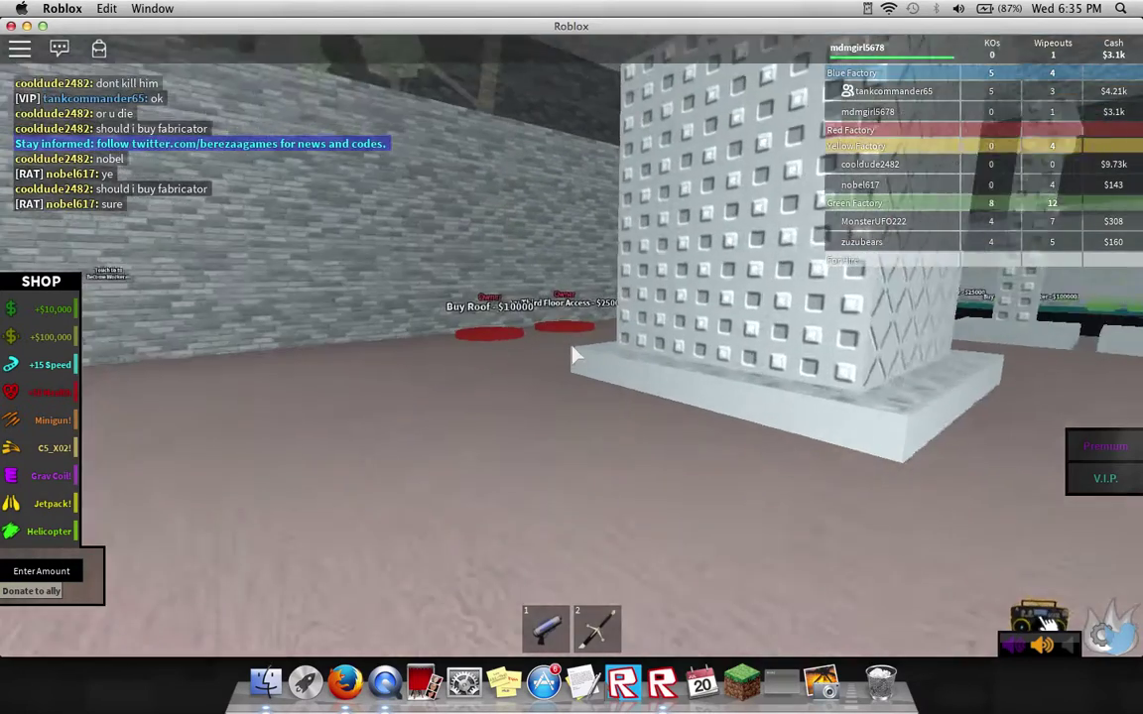
{"action": "key", "text": "w"}
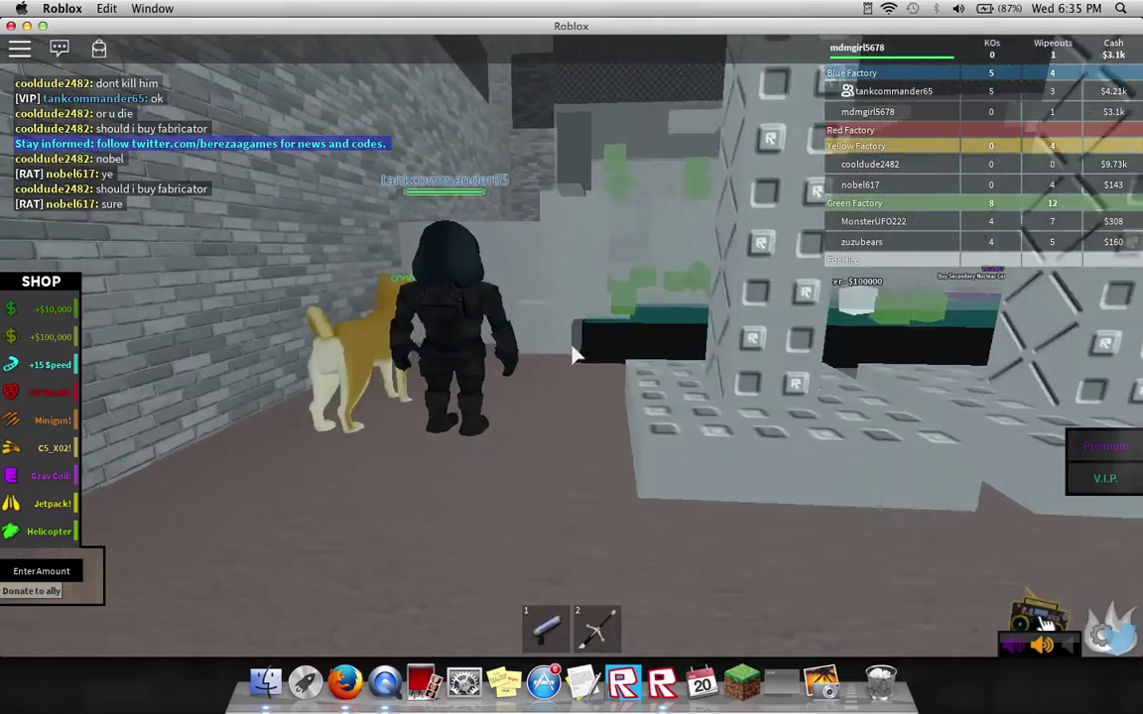
{"action": "key", "text": "w"}
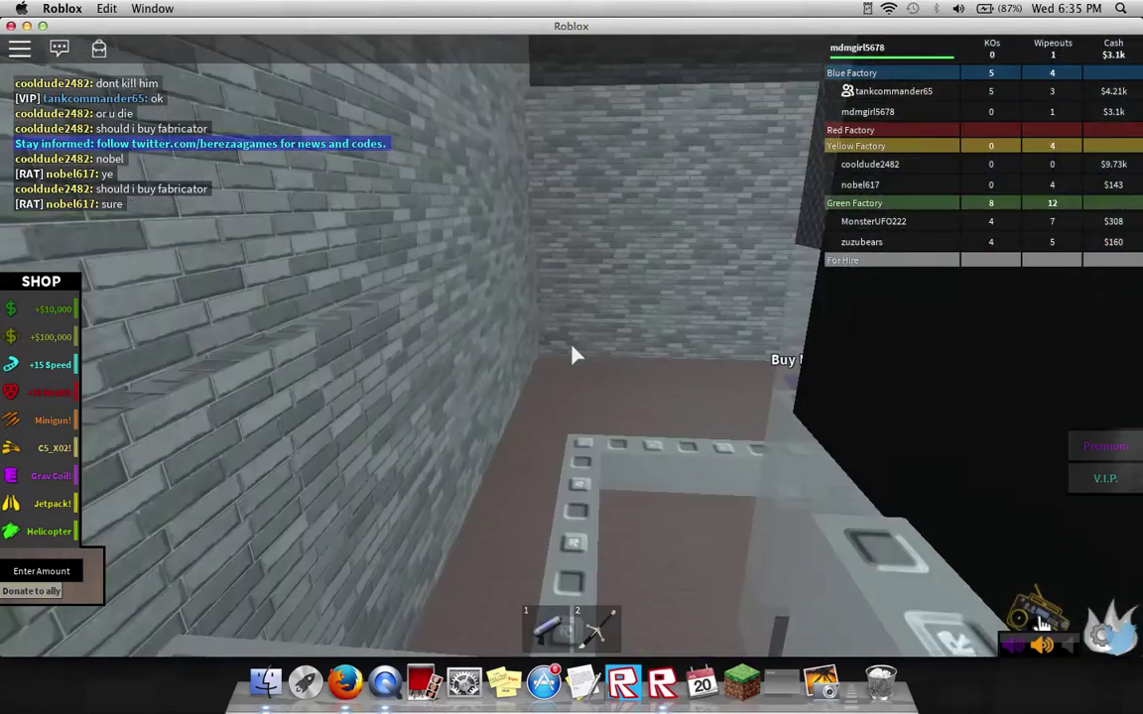
Step: Pass the Fabricator and Nuclear Converter pads and cross onto the dark back platform
{"action": "key", "text": "d"}
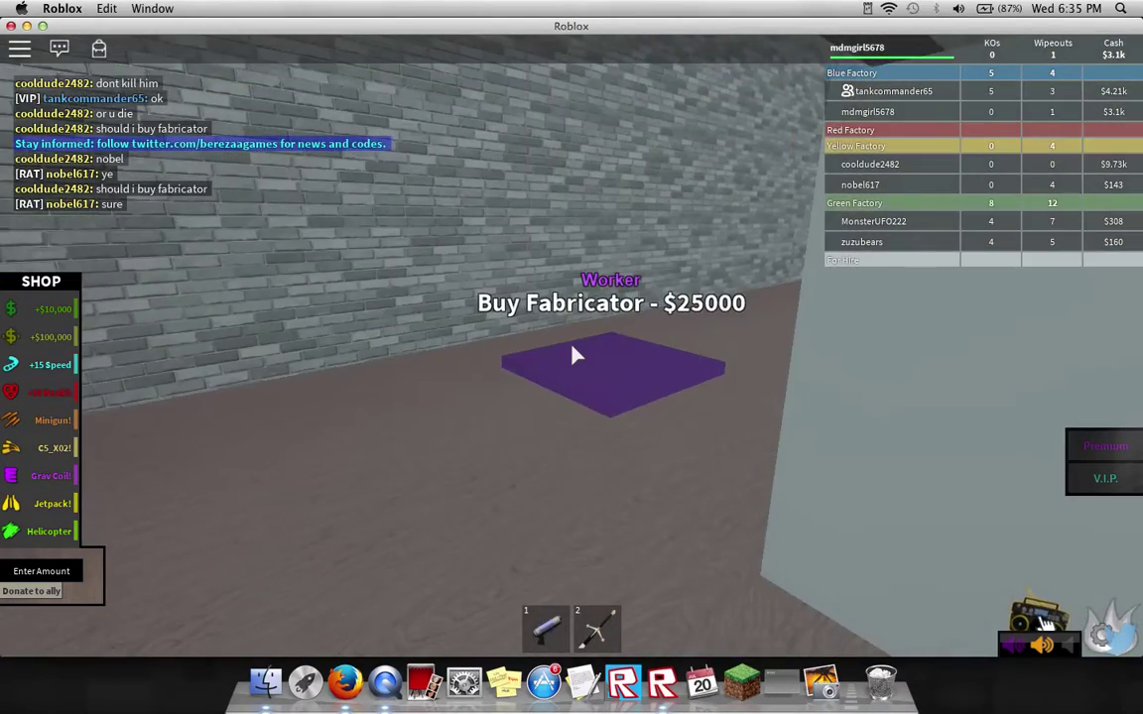
{"action": "key", "text": "d"}
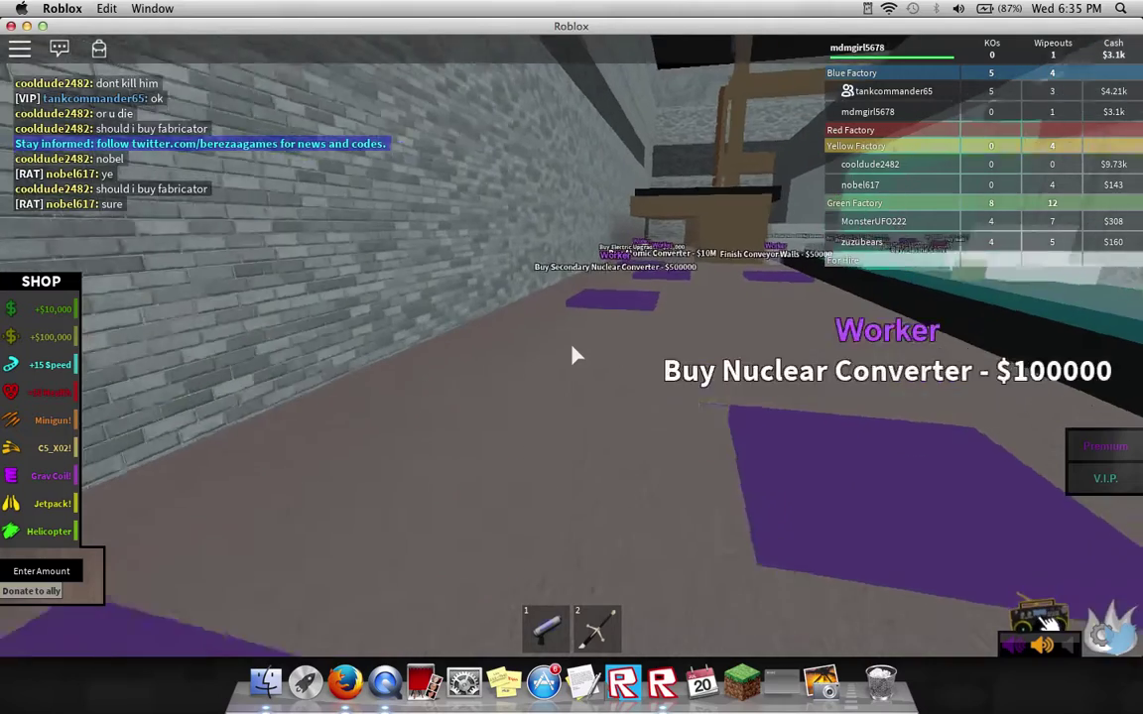
{"action": "key", "text": "w"}
{"action": "key", "text": "w"}
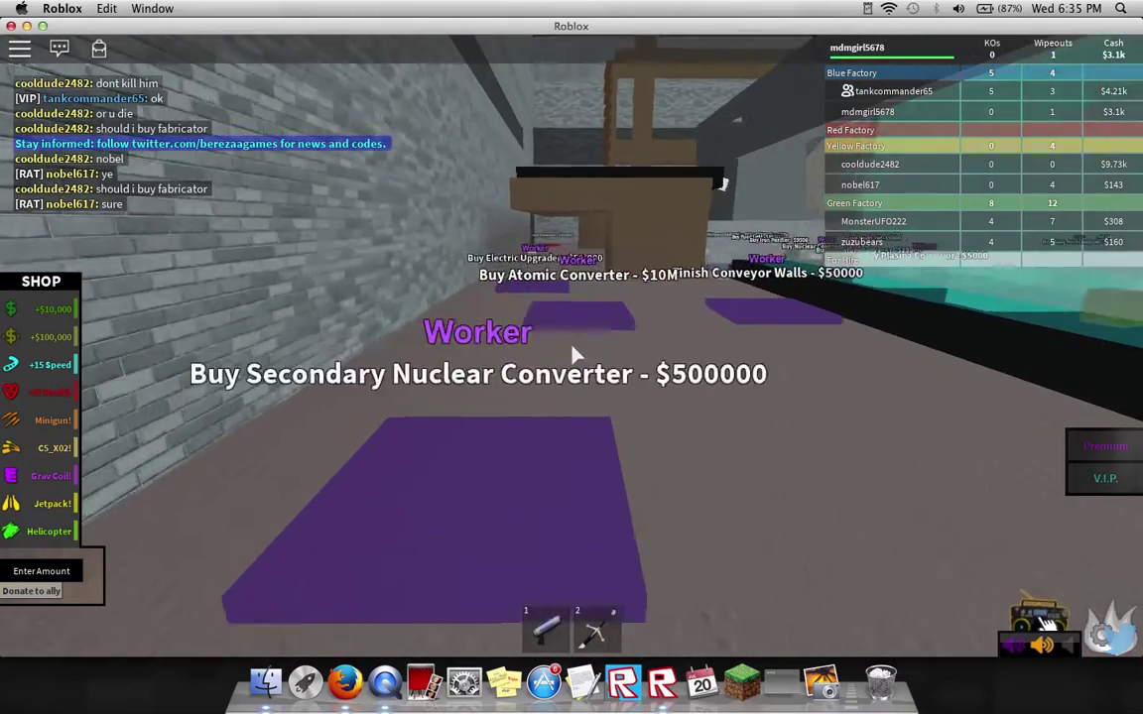
{"action": "key", "text": "w"}
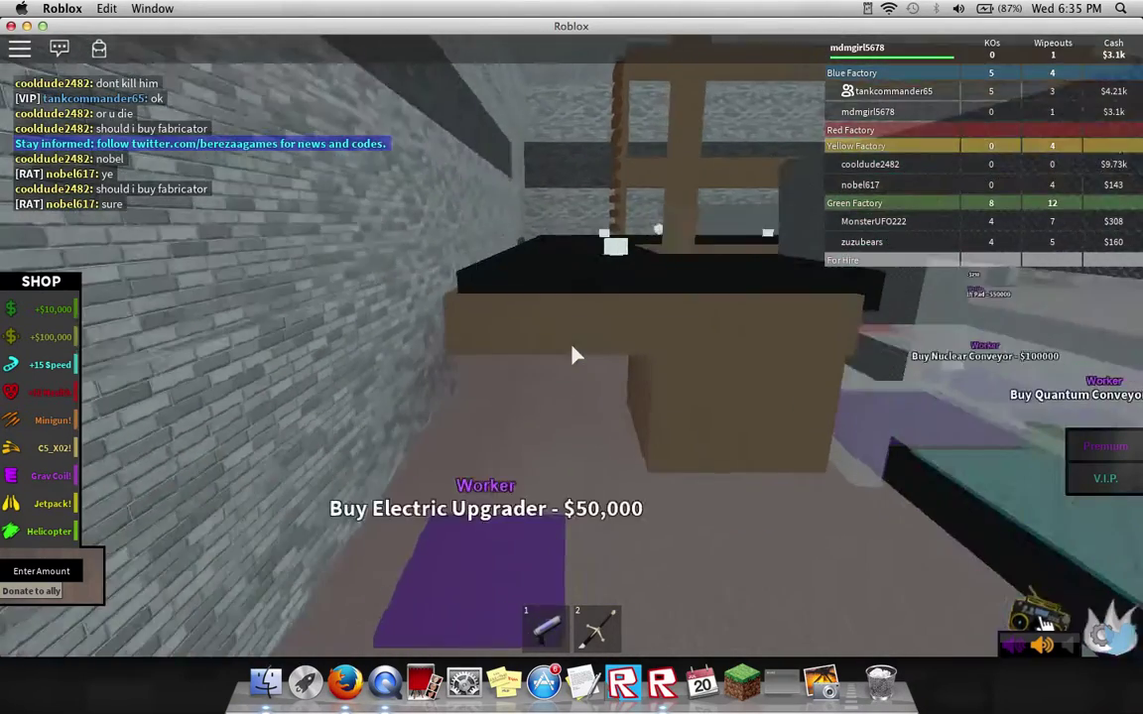
{"action": "key", "text": "w"}
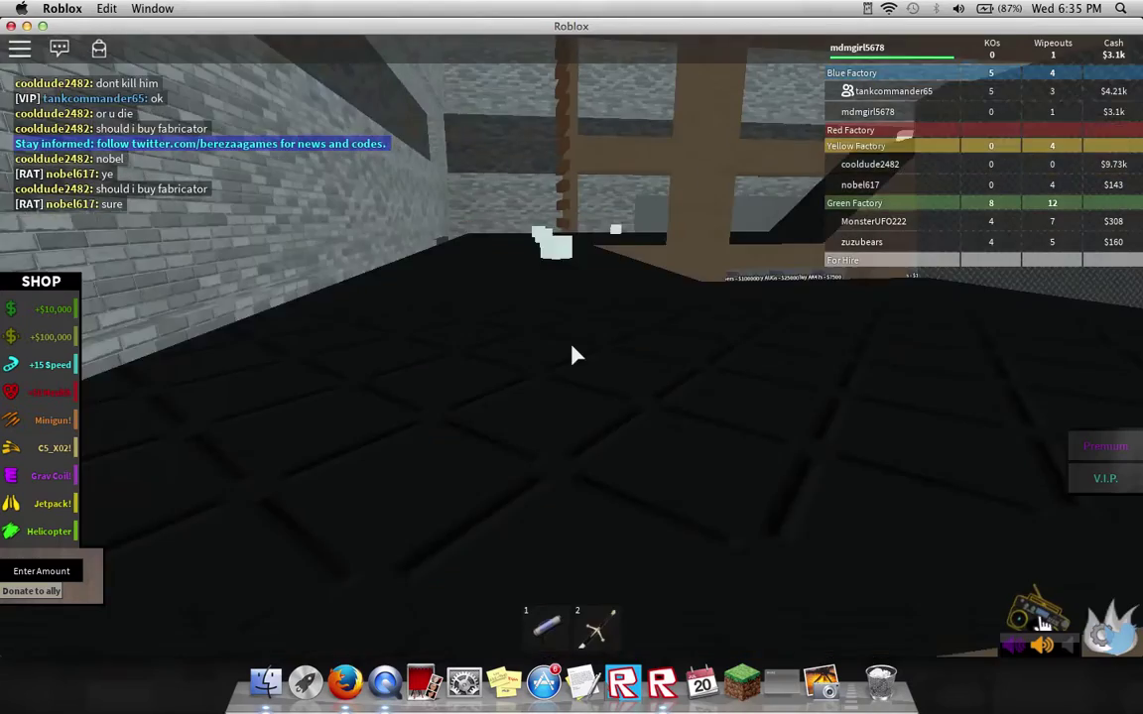
{"action": "key", "text": "w"}
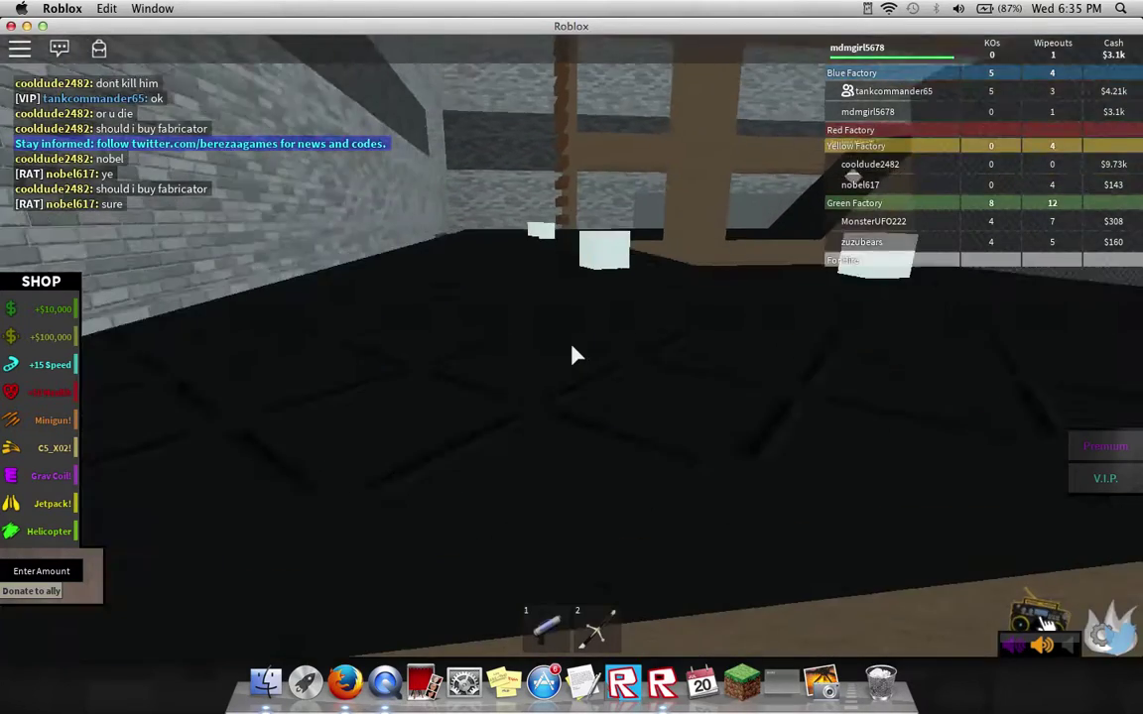
{"action": "key", "text": "w"}
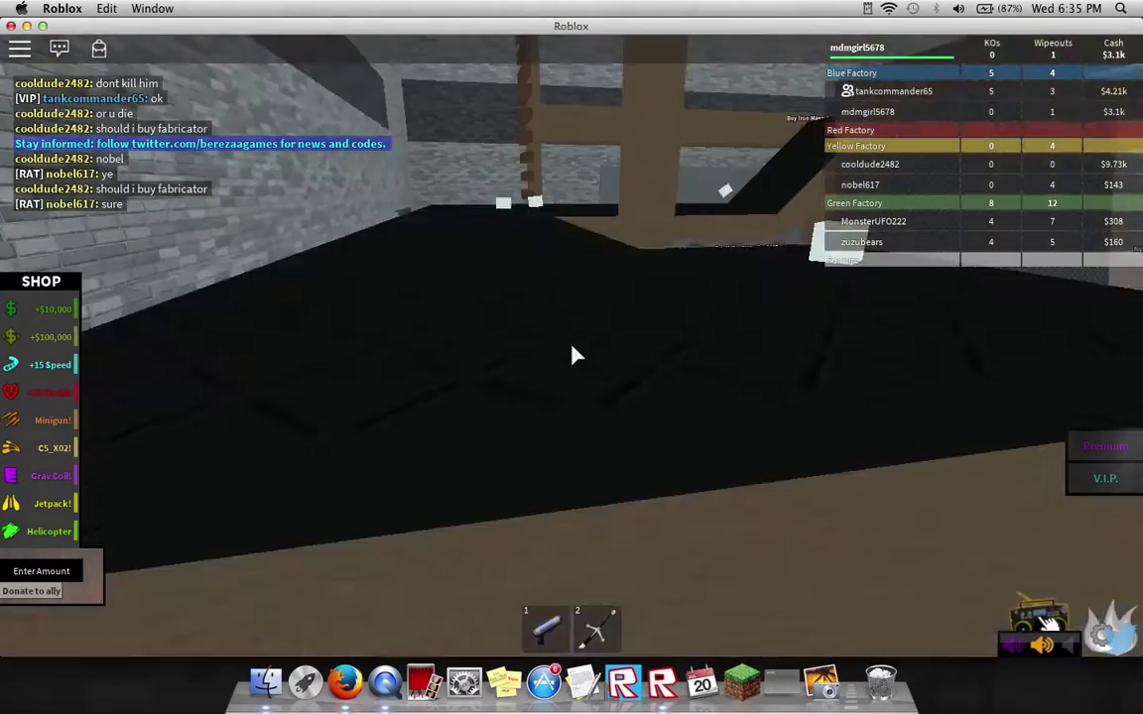
{"action": "key", "text": "a"}
Step: Buy the Pistols and Uzis pads and grab both guns from the racks, leaving $1.85k
{"action": "key", "text": "w"}
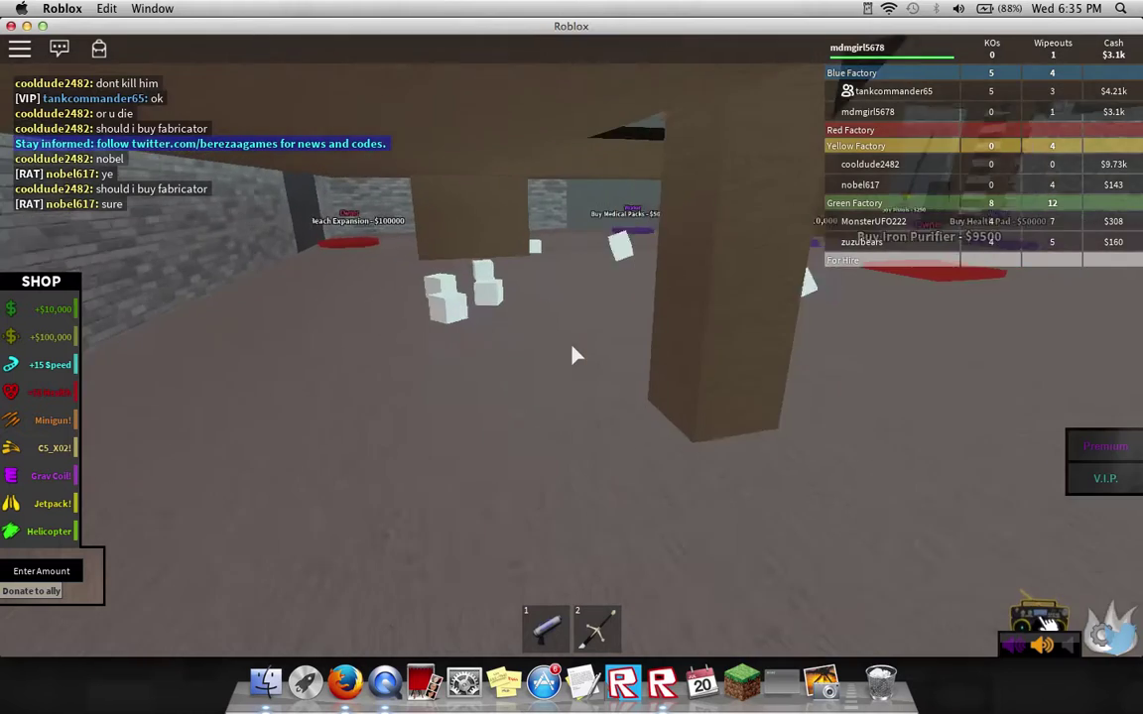
{"action": "key", "text": "w"}
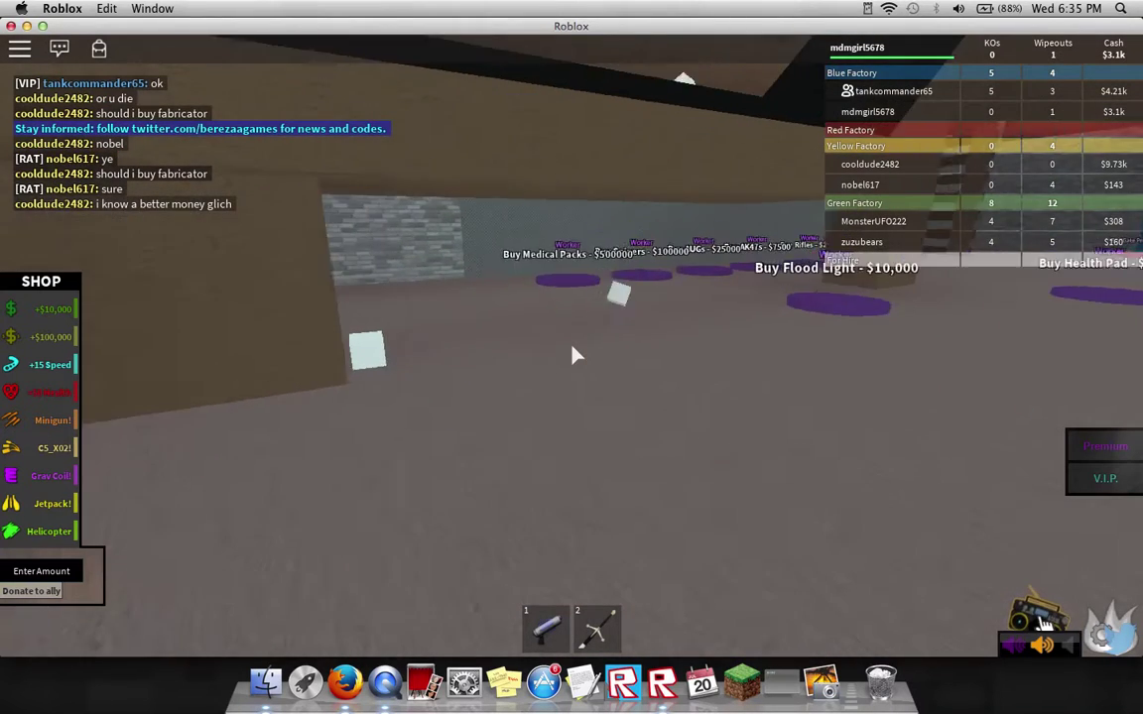
{"action": "key", "text": "w"}
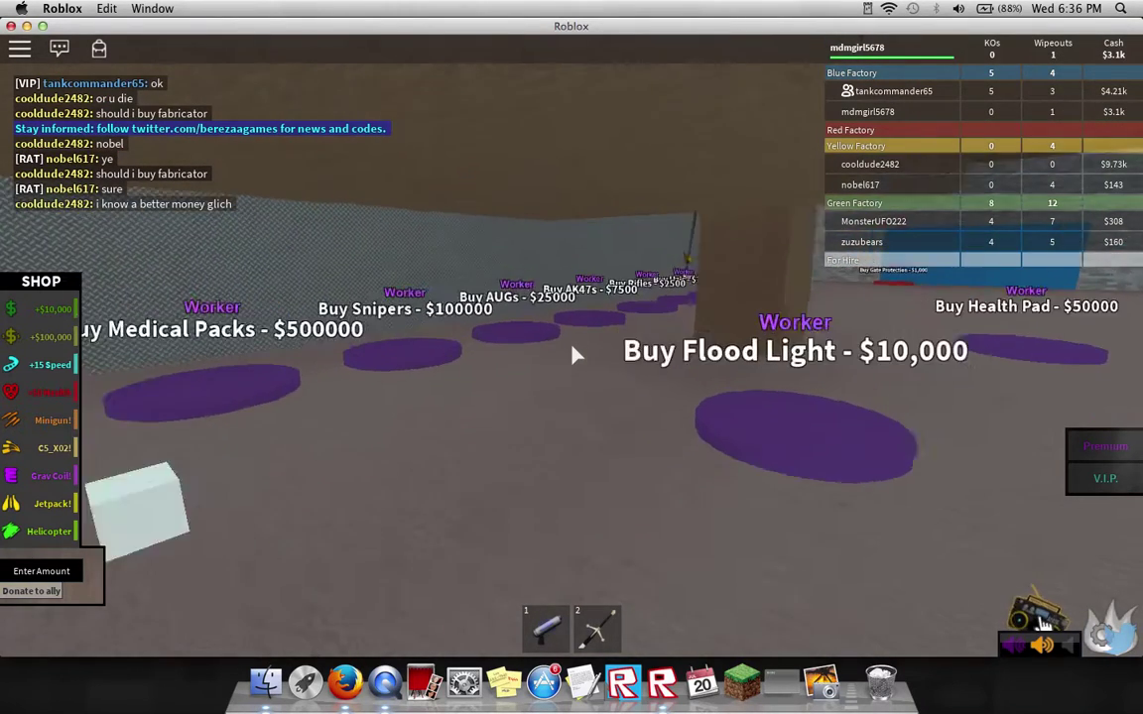
{"action": "key", "text": "w"}
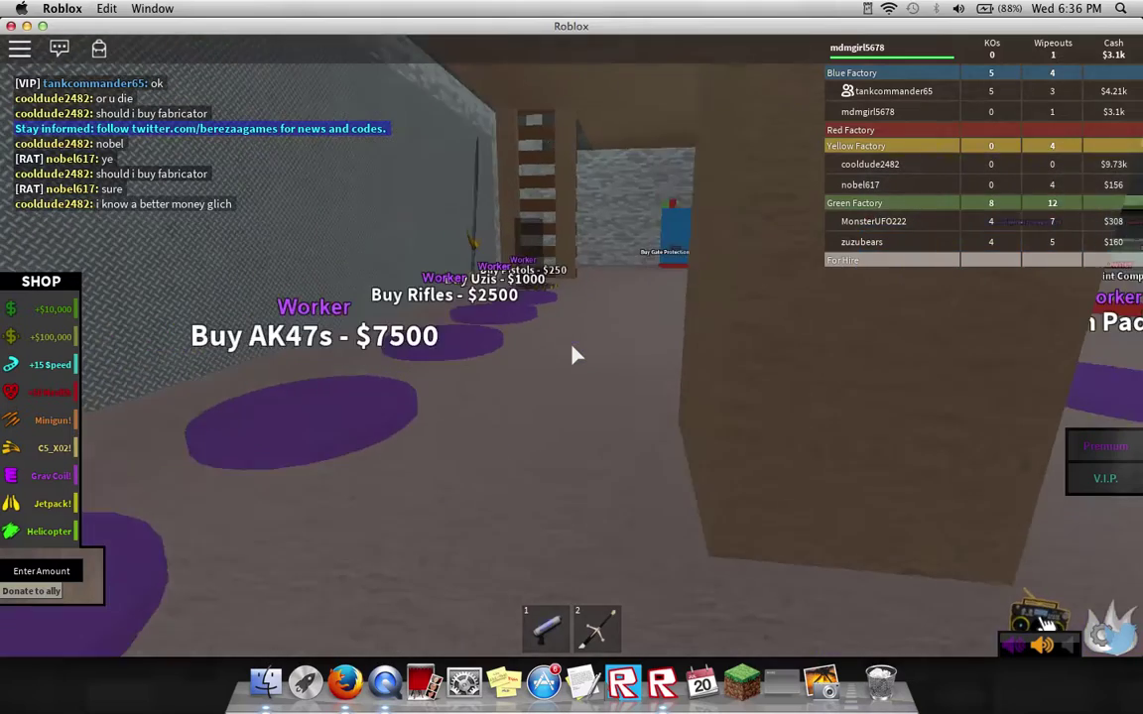
{"action": "key", "text": "w"}
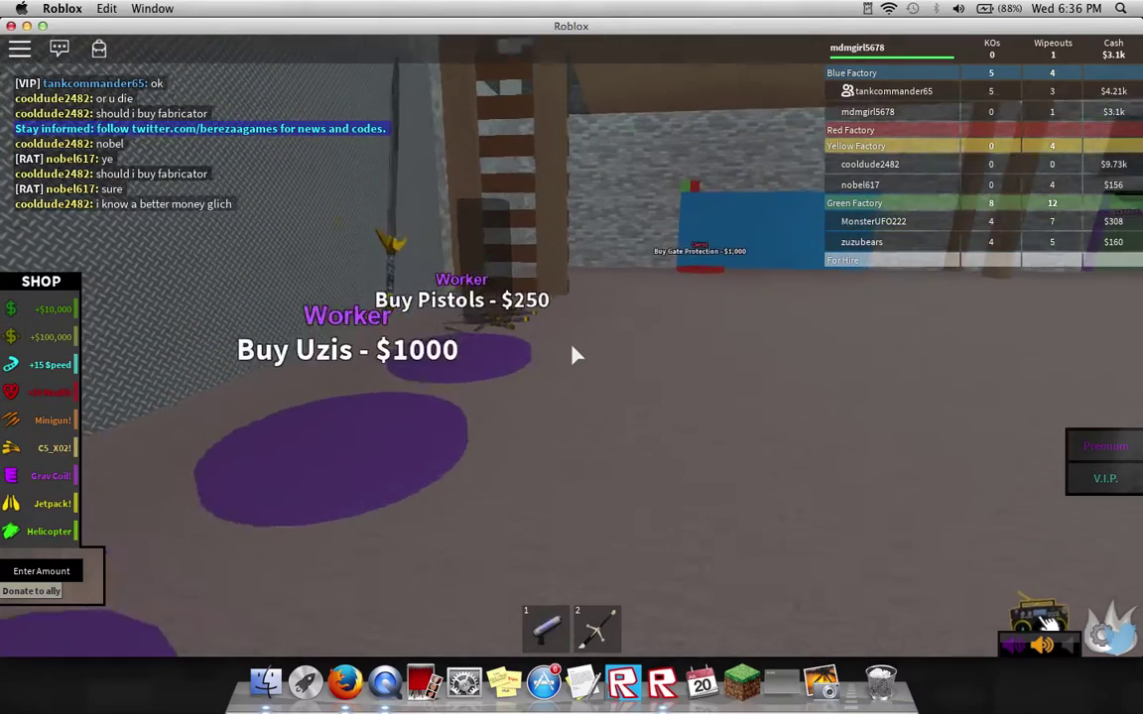
{"action": "key", "text": "a"}
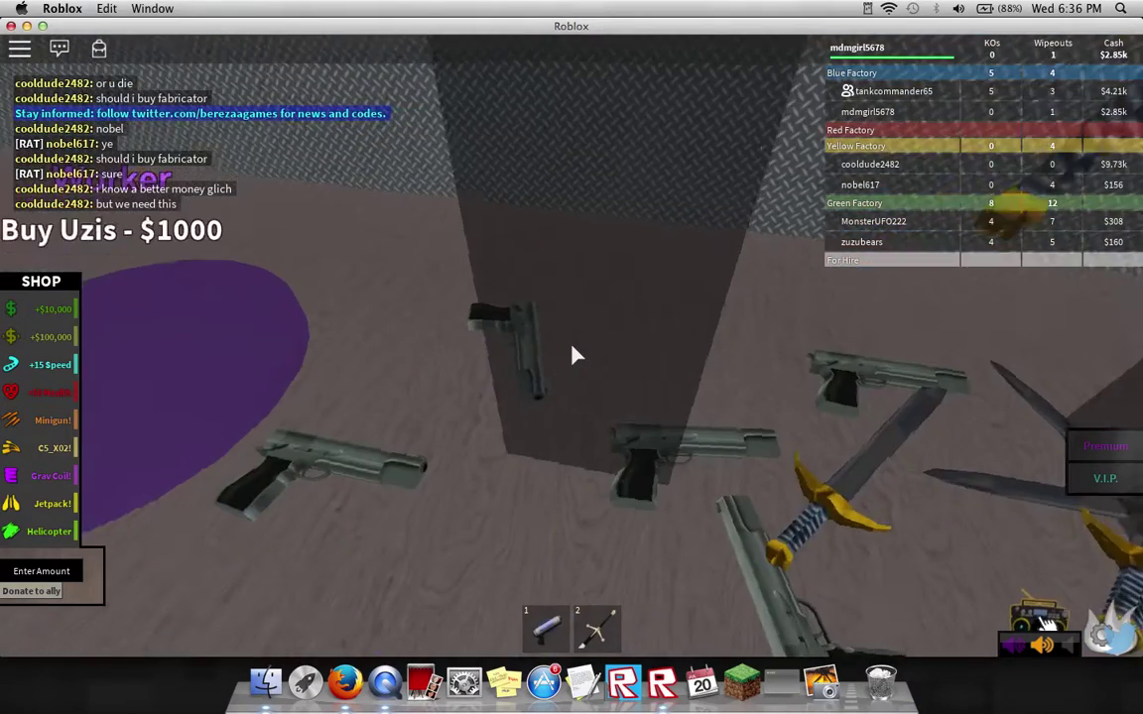
{"action": "key", "text": "w"}
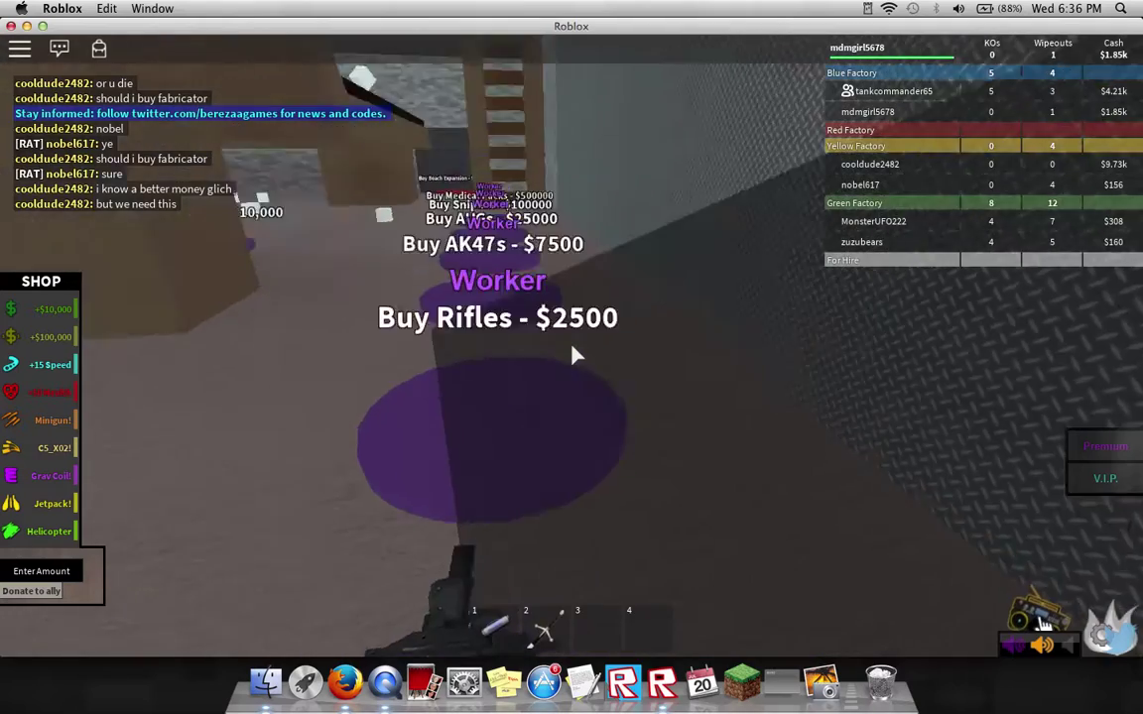
{"action": "key", "text": "w"}
{"action": "key", "text": "s"}
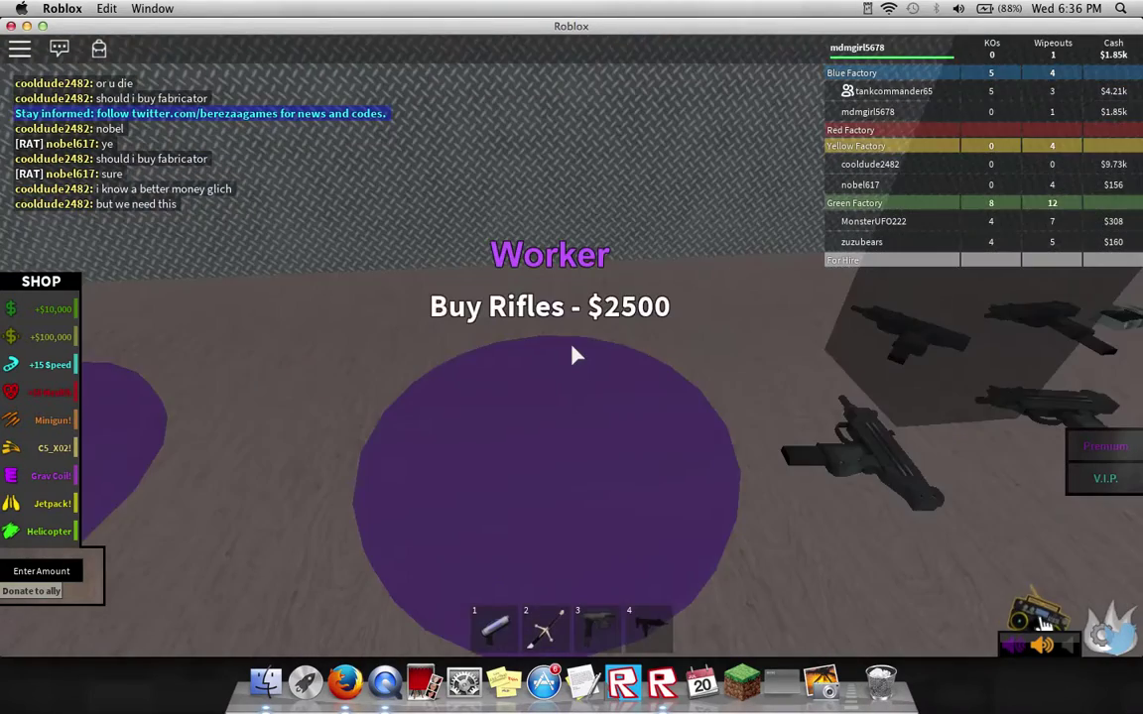
{"action": "key", "text": "d"}
{"action": "key", "text": "d"}
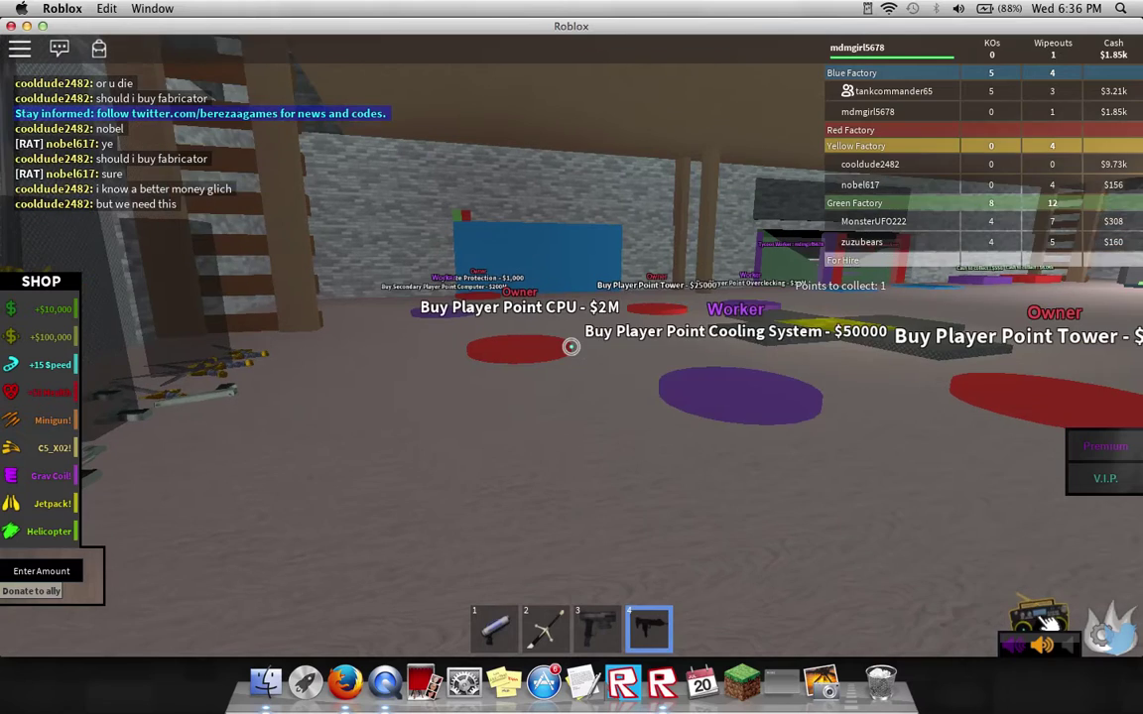
Step: Equip the Uzi and collect the Worker pad's cash, raising funds to $2.57k
{"action": "key", "text": "d"}
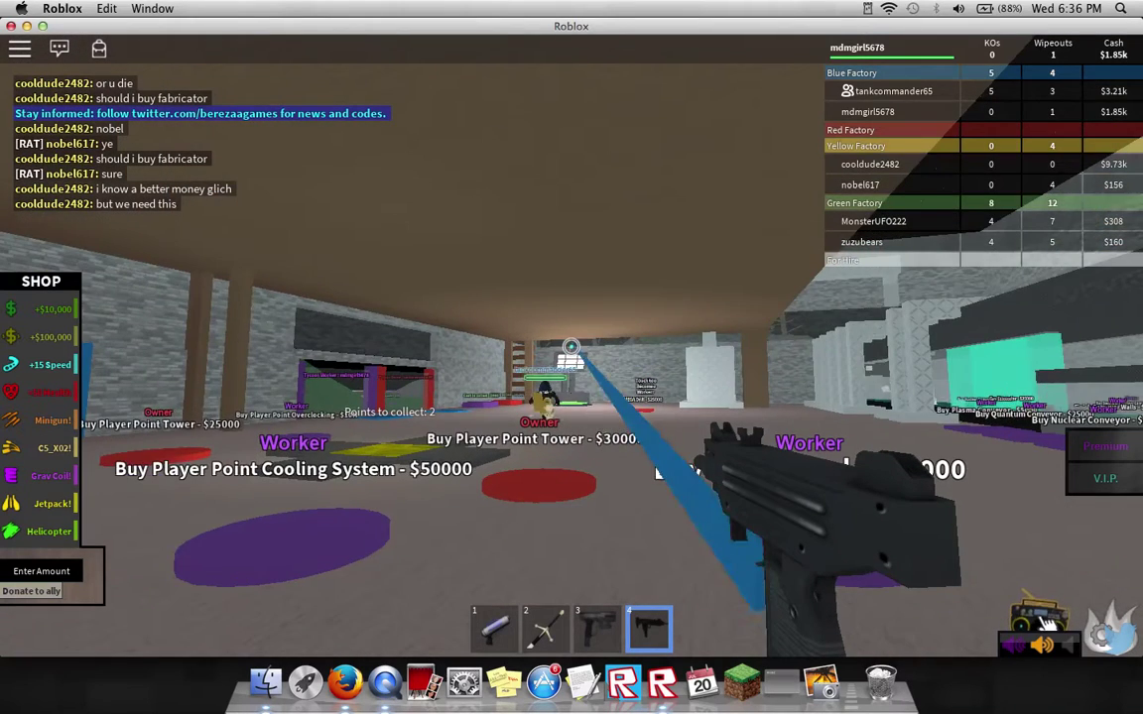
{"action": "key", "text": "w"}
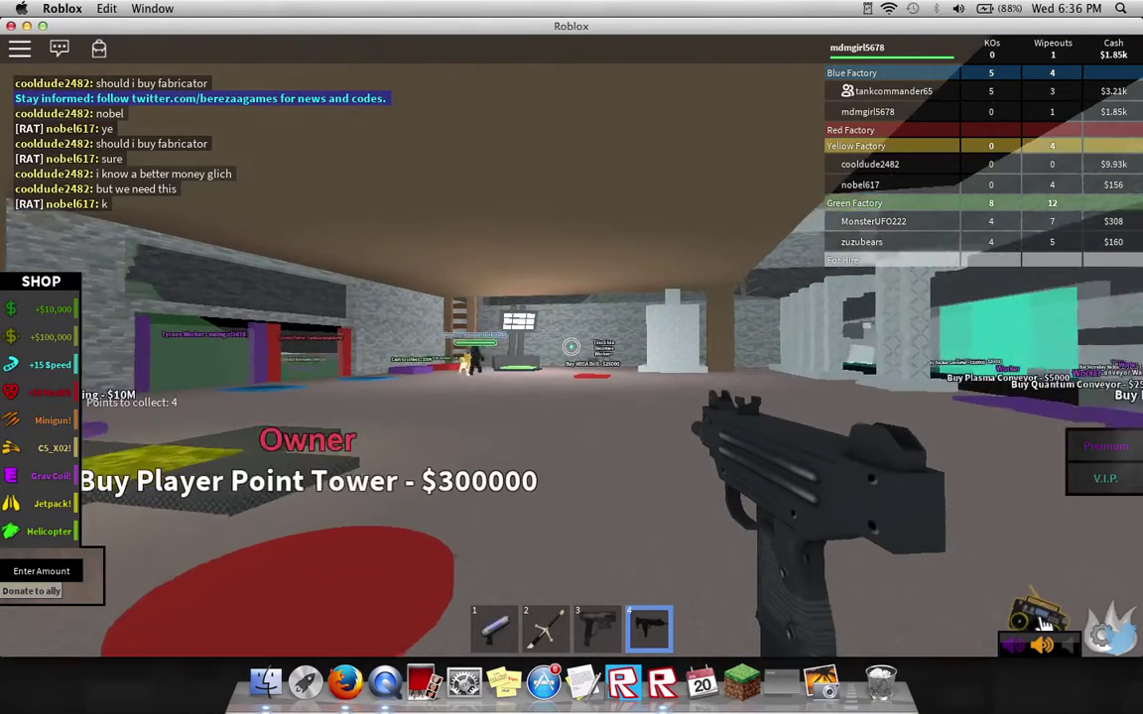
{"action": "key", "text": "w"}
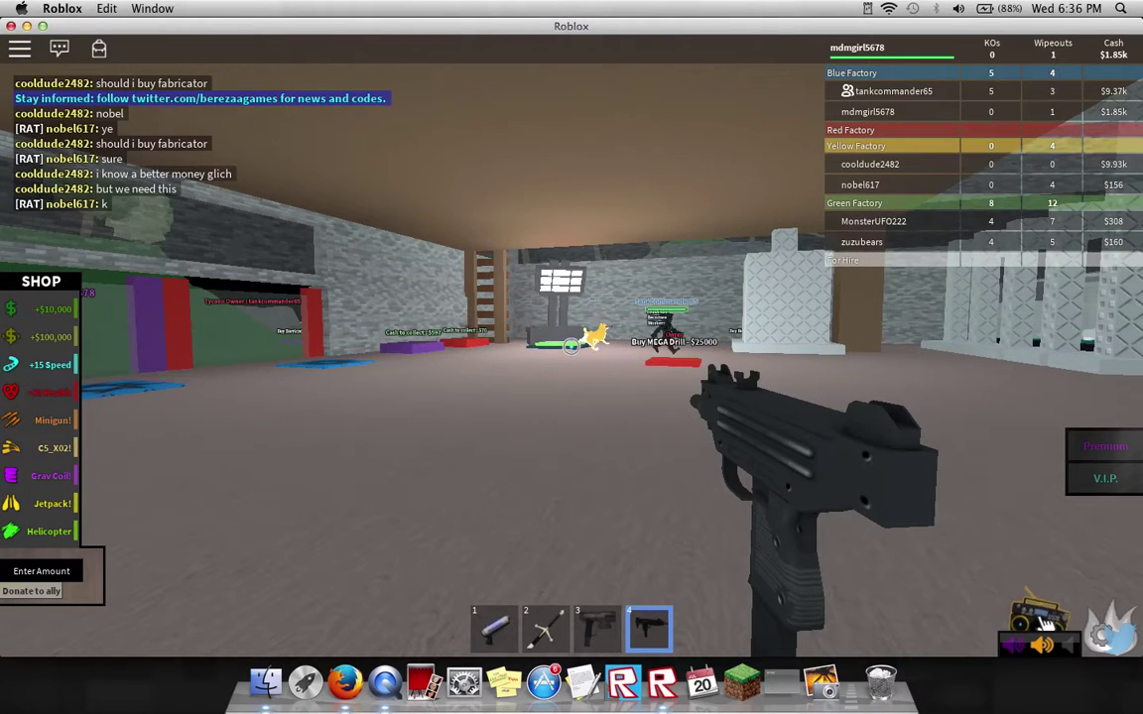
{"action": "key", "text": "a"}
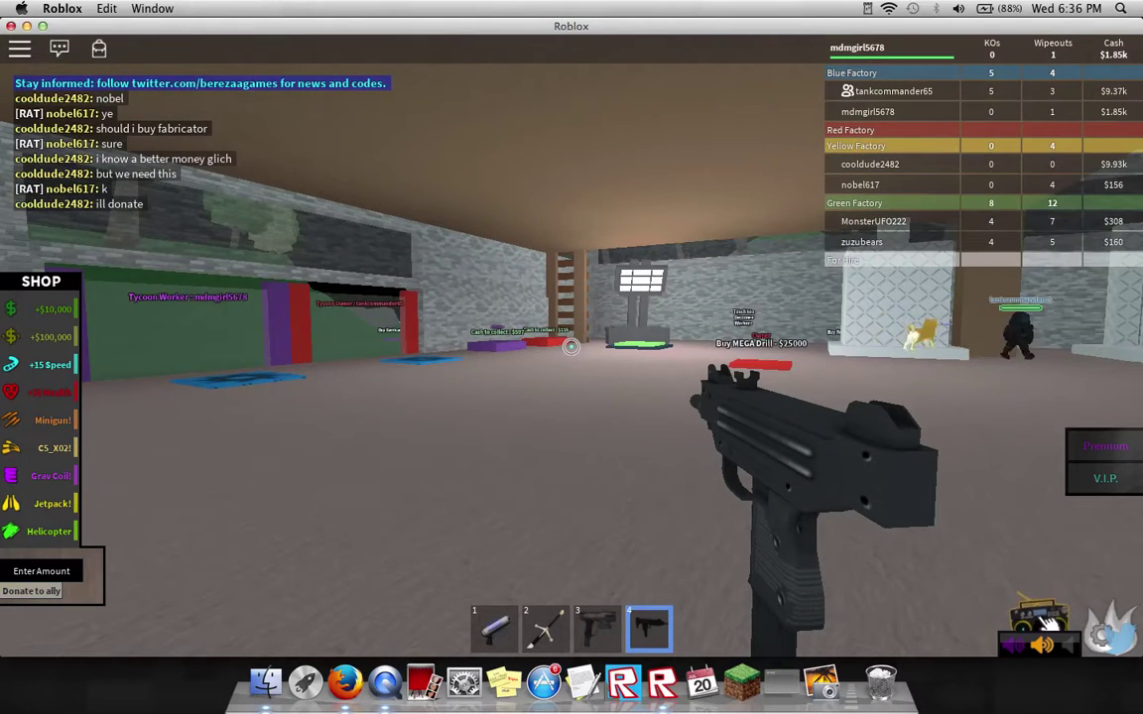
{"action": "key", "text": "w"}
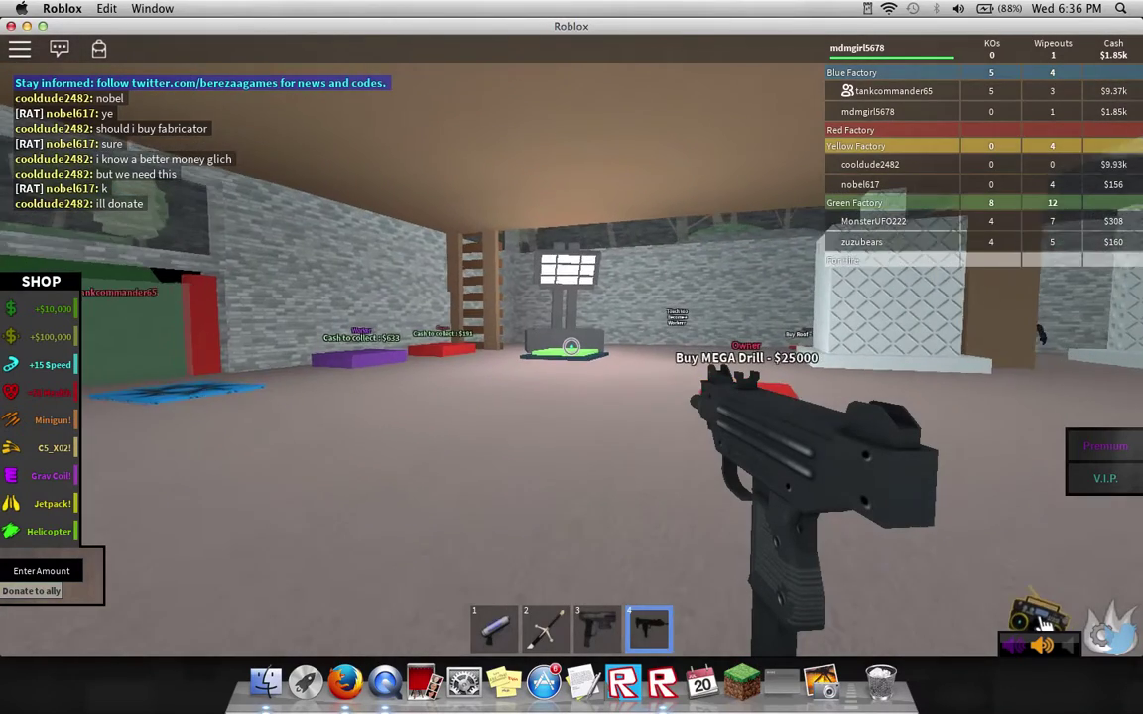
{"action": "key", "text": "w"}
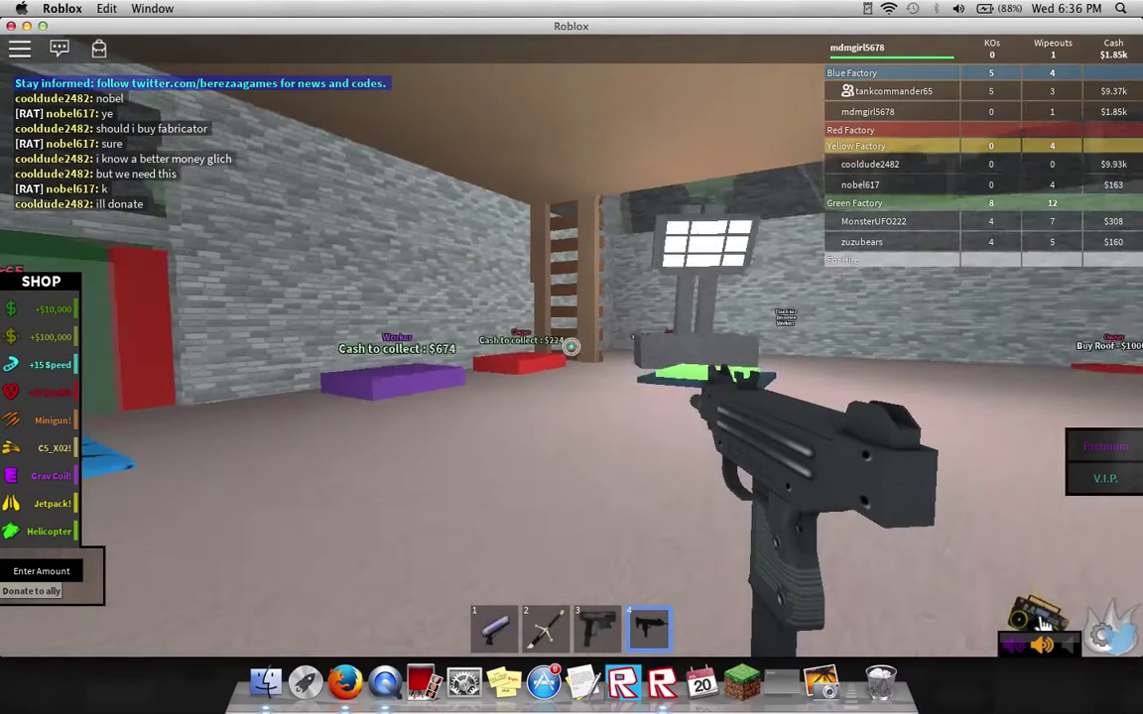
{"action": "key", "text": "w"}
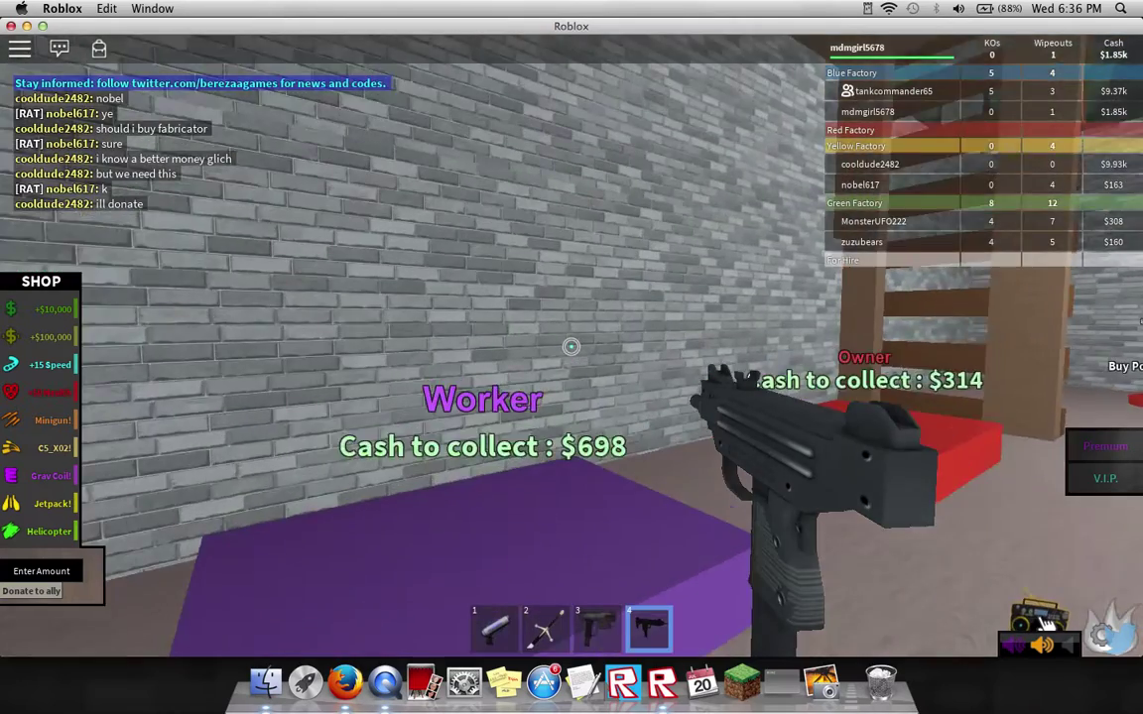
{"action": "key", "text": "w"}
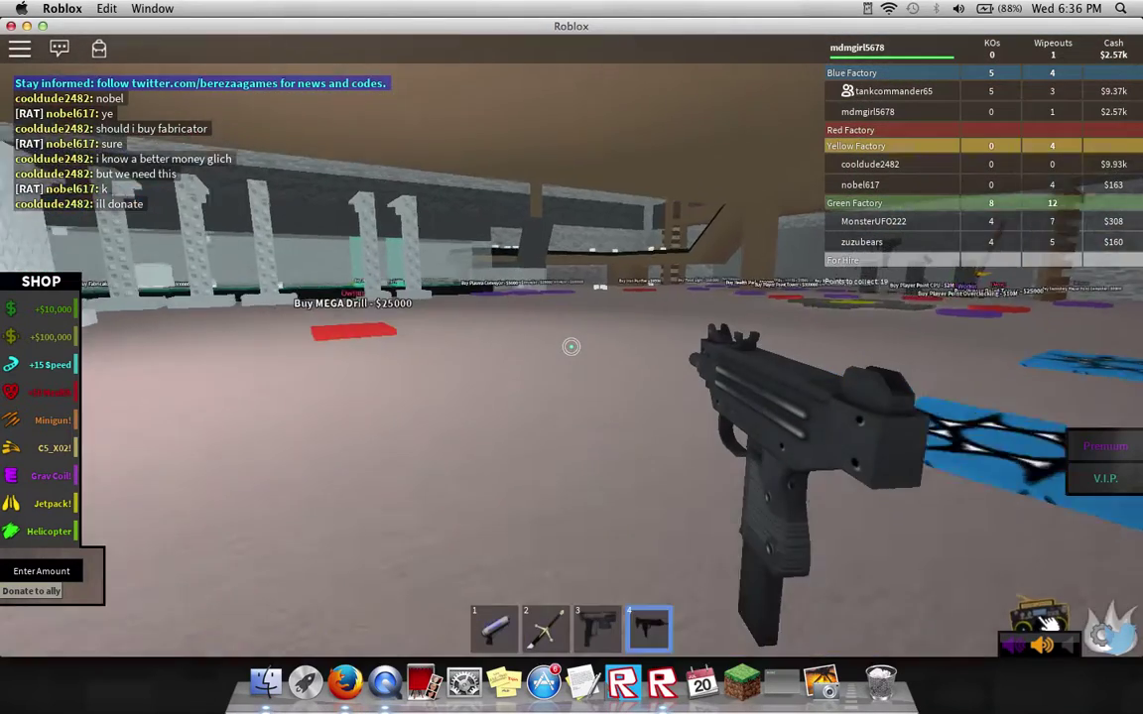
Step: Walk past the MEGA Drill and Portal pads and climb the ladder to the wooden platform
{"action": "key", "text": "w"}
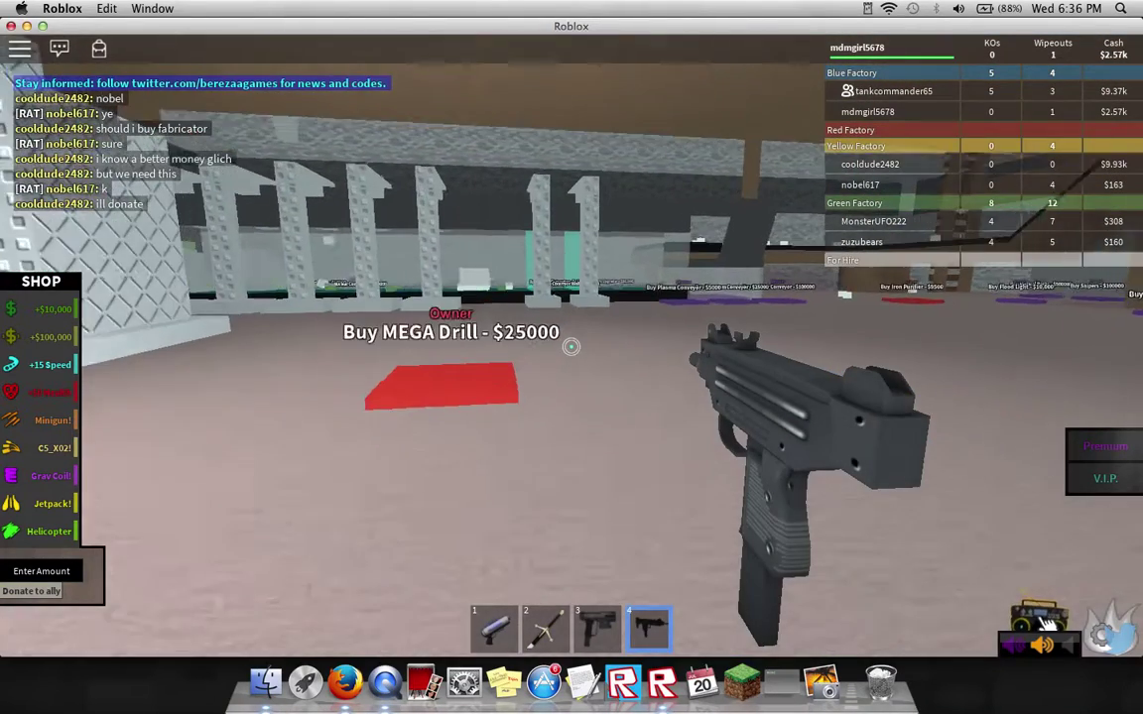
{"action": "key", "text": "w"}
{"action": "key", "text": "w"}
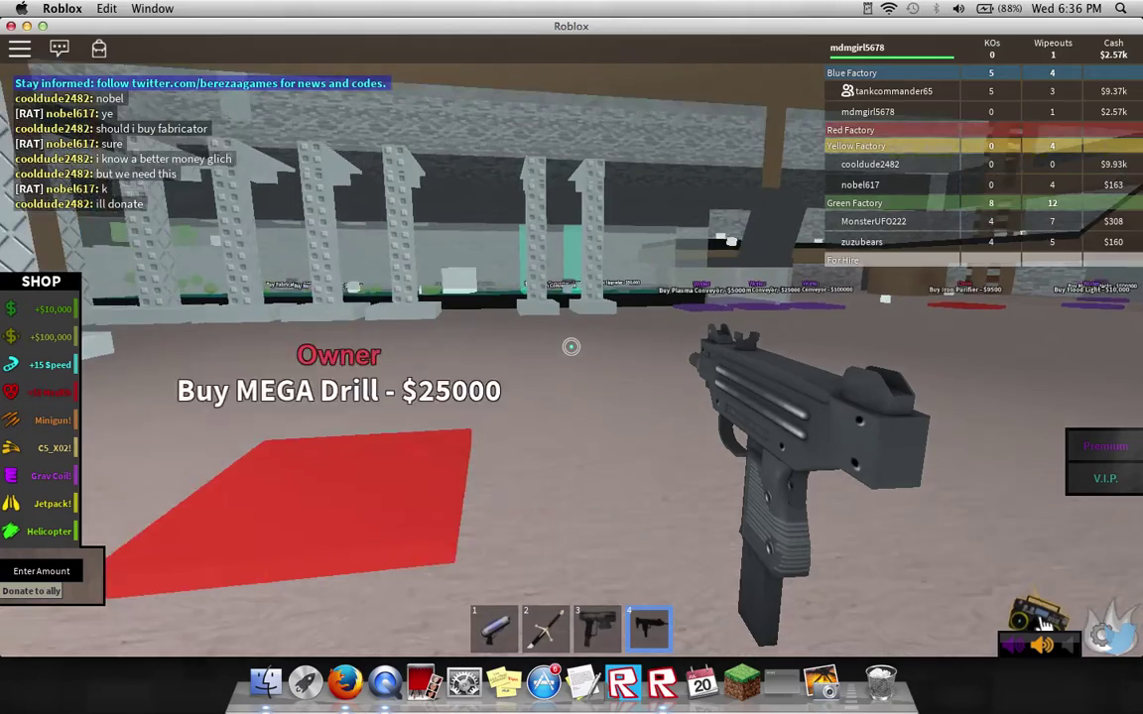
{"action": "key", "text": "Left"}
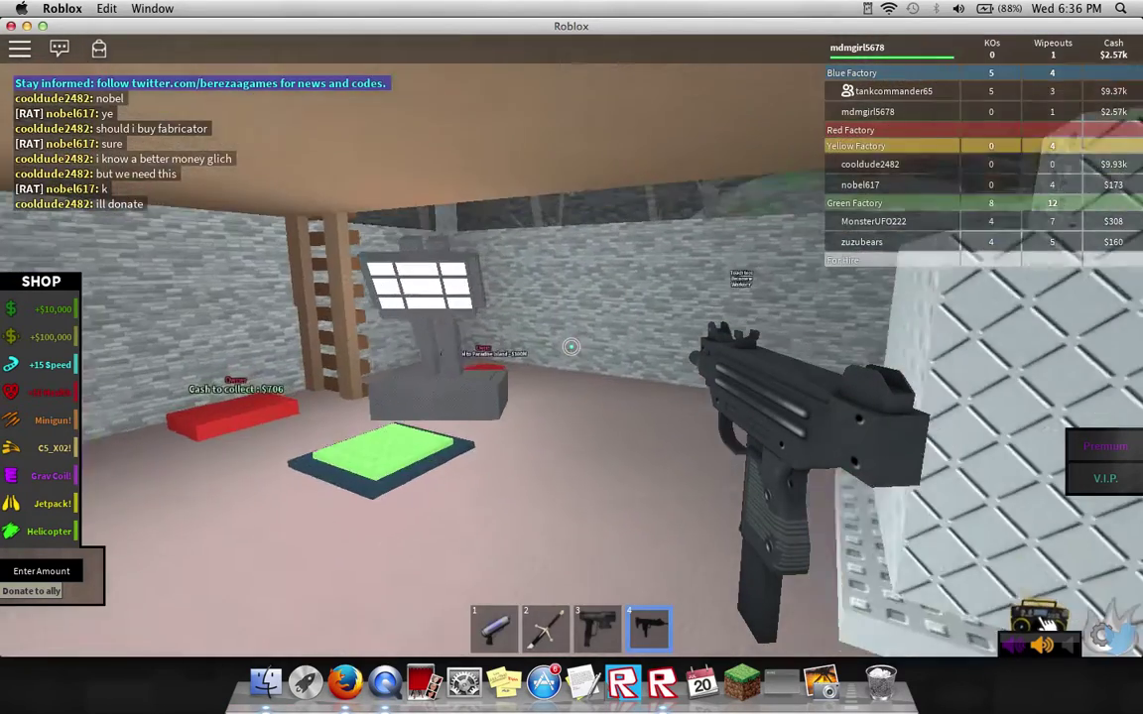
{"action": "key", "text": "w"}
{"action": "key", "text": "w"}
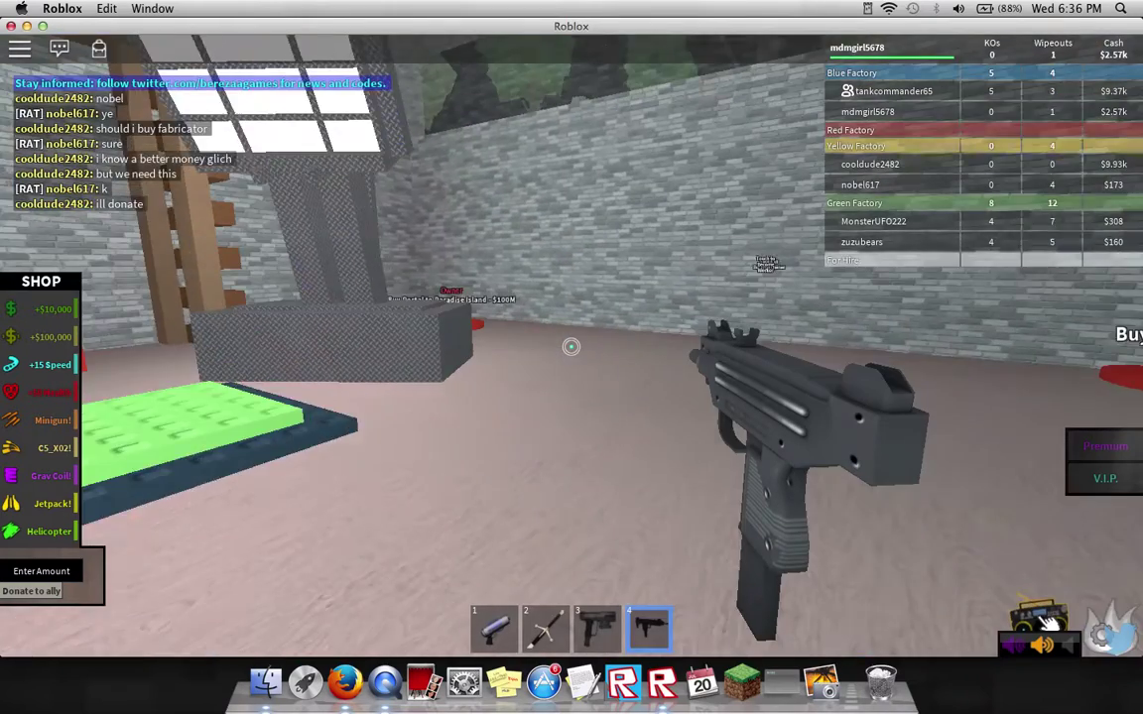
{"action": "key", "text": "w"}
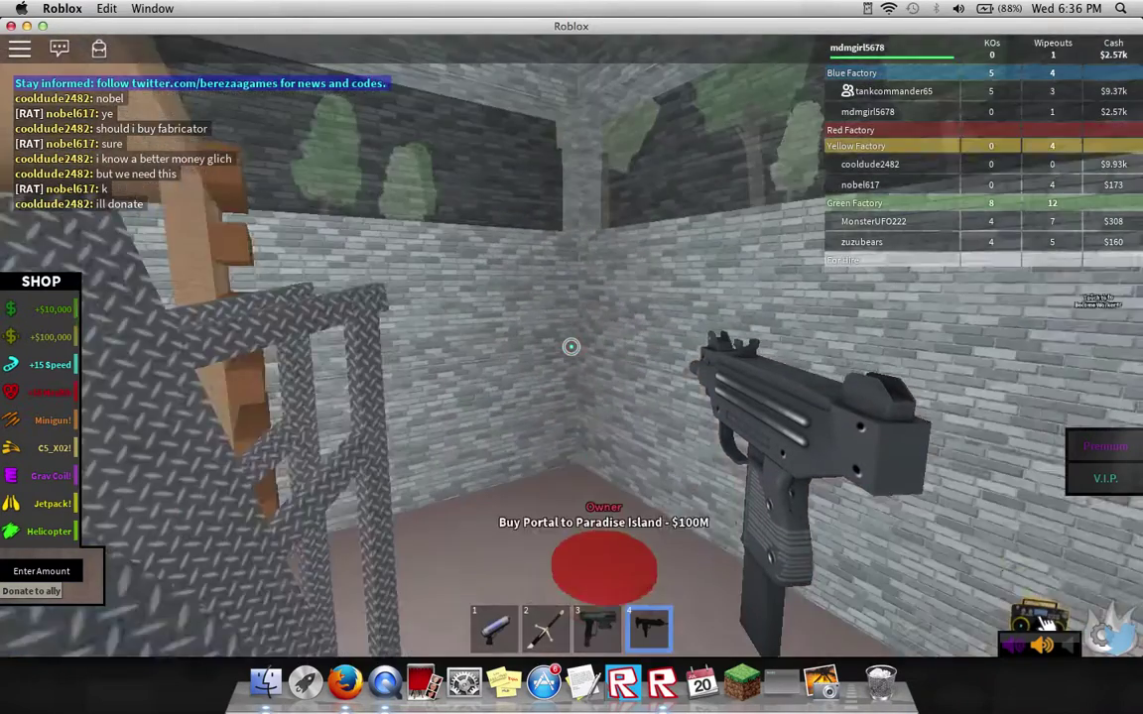
{"action": "key", "text": "w"}
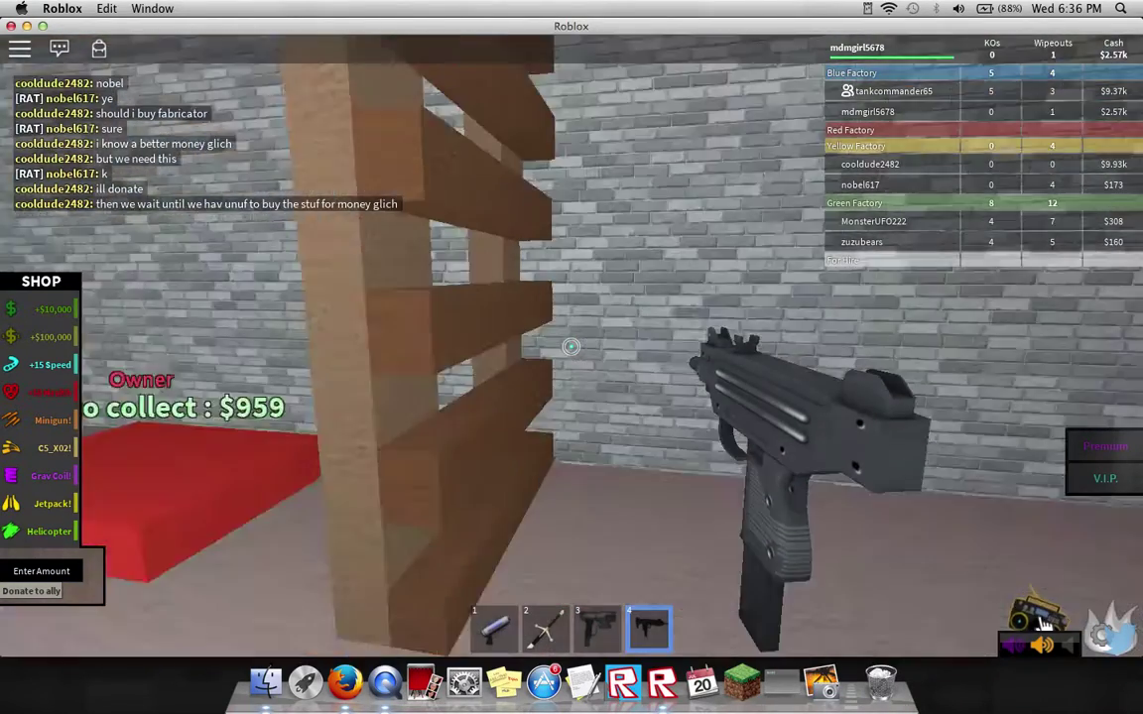
{"action": "key", "text": "w"}
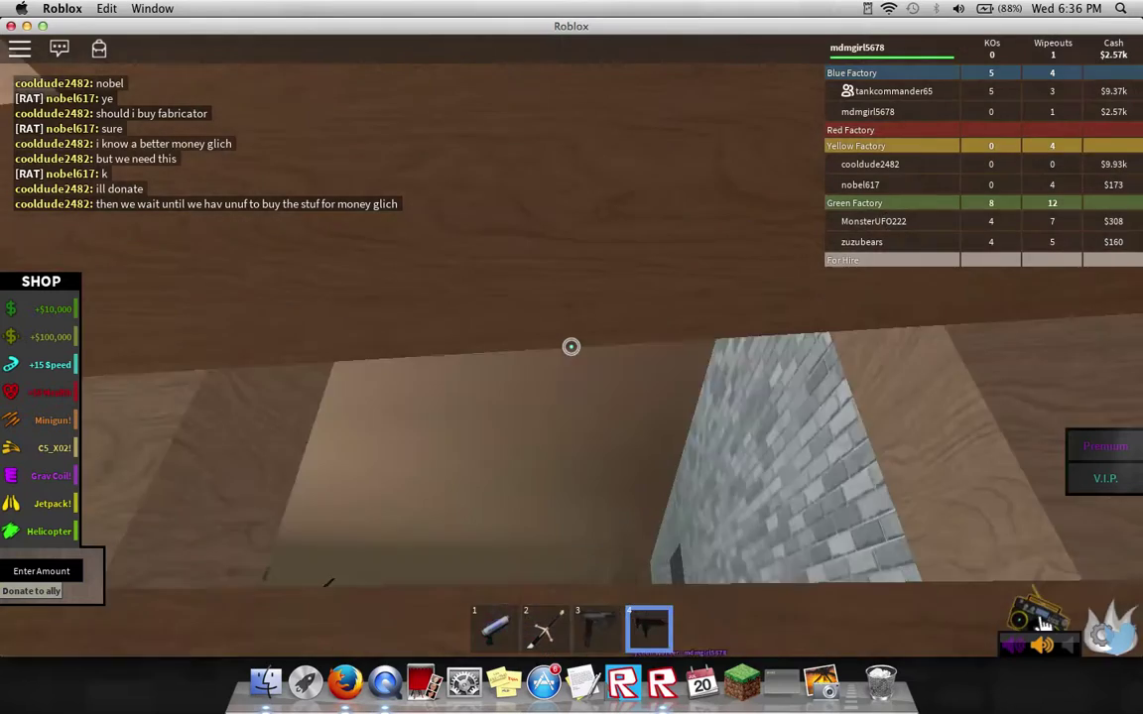
{"action": "key", "text": "w"}
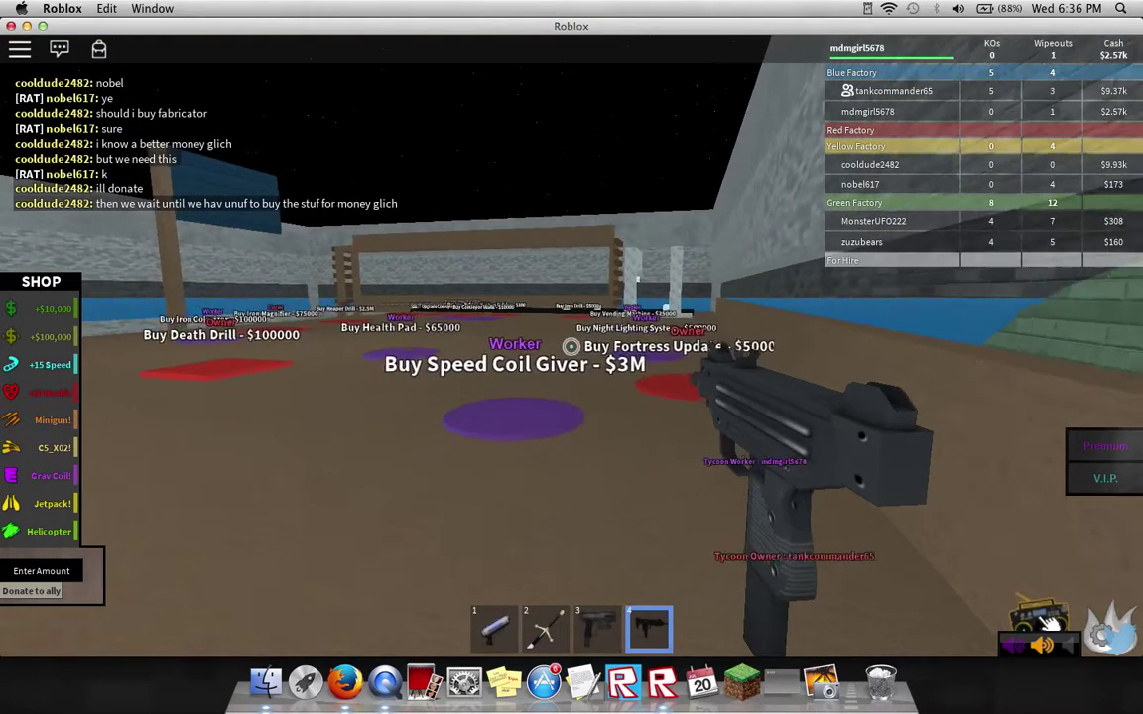
Step: Cross the upper floor past the Buy Roof pad to tankcommander65 and put the Uzi away
{"action": "key", "text": "w"}
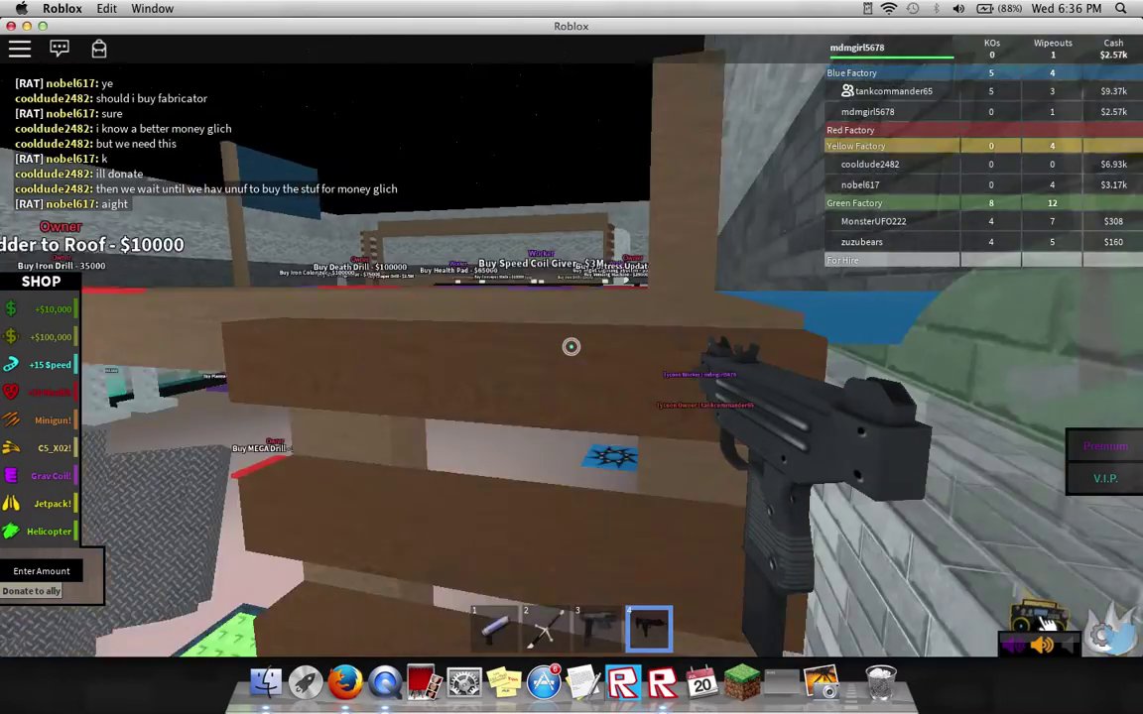
{"action": "key", "text": "w"}
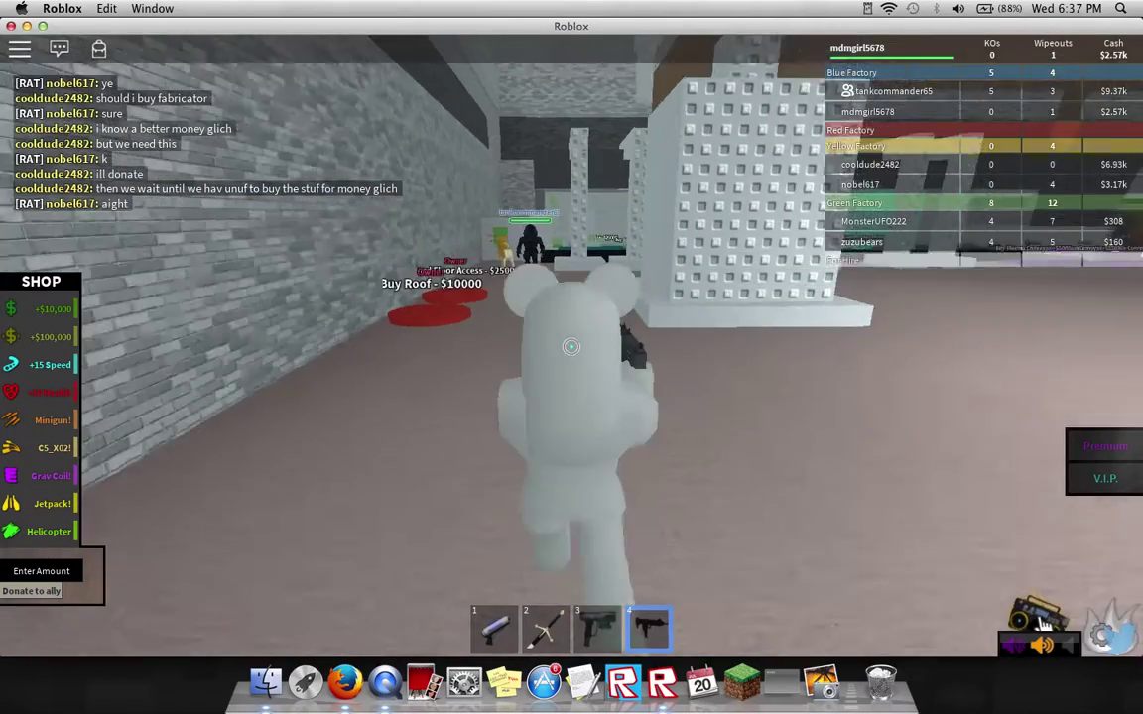
{"action": "key", "text": "w"}
{"action": "key", "text": "i"}
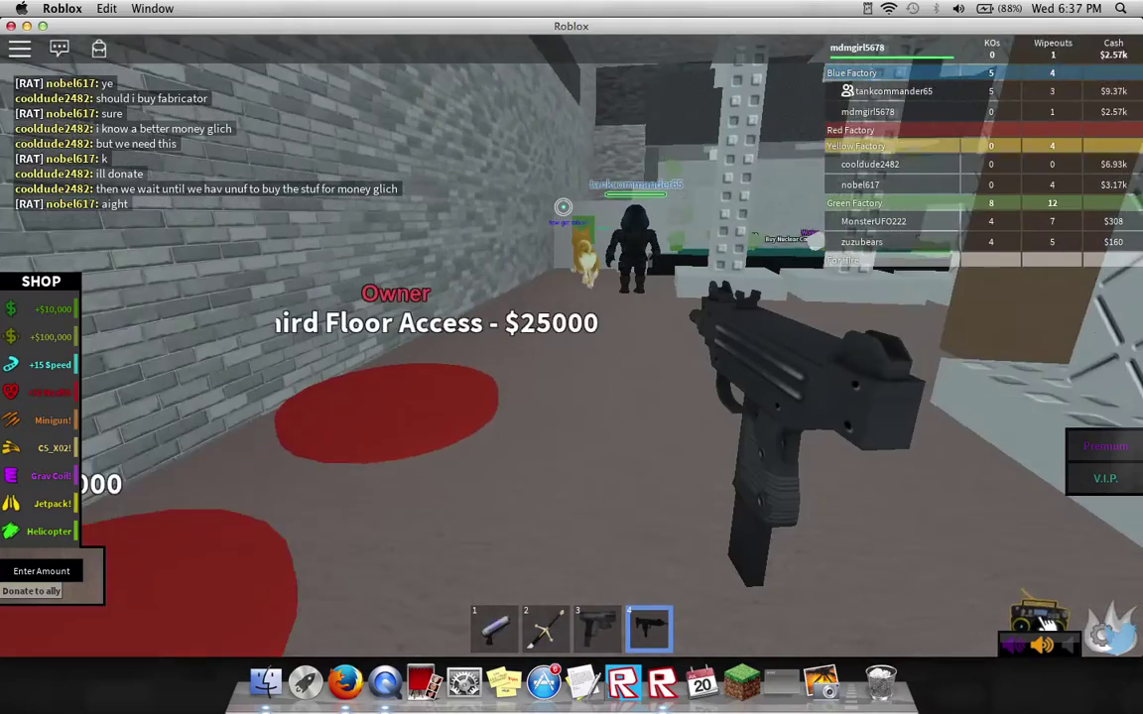
{"action": "key", "text": "w"}
{"action": "key", "text": "w"}
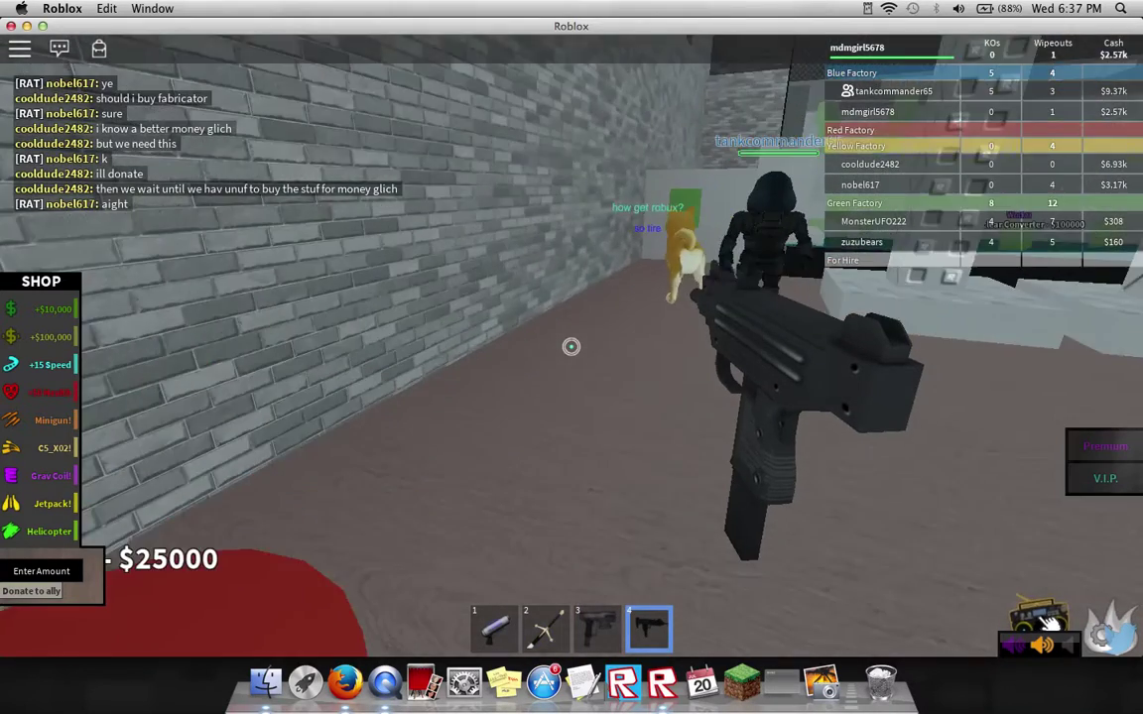
{"action": "key", "text": "w"}
{"action": "key", "text": "4"}
Step: Leave first-person view and walk past the dog to the grey wall's green square
{"action": "key", "text": "o"}
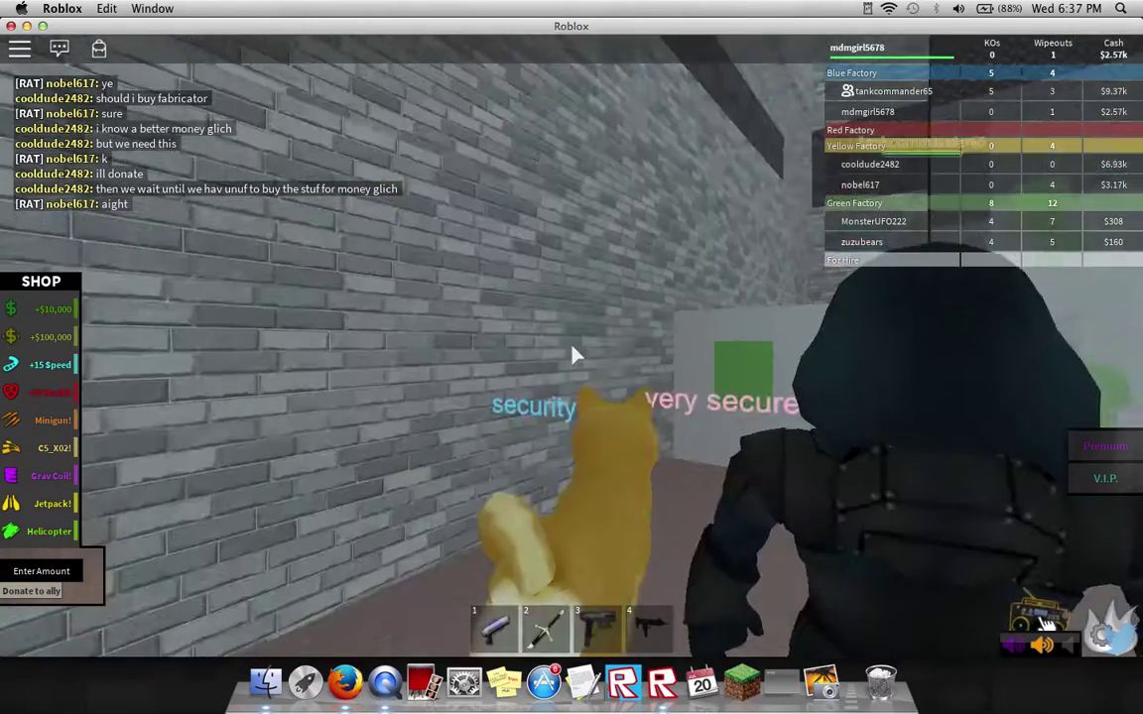
{"action": "key", "text": "w"}
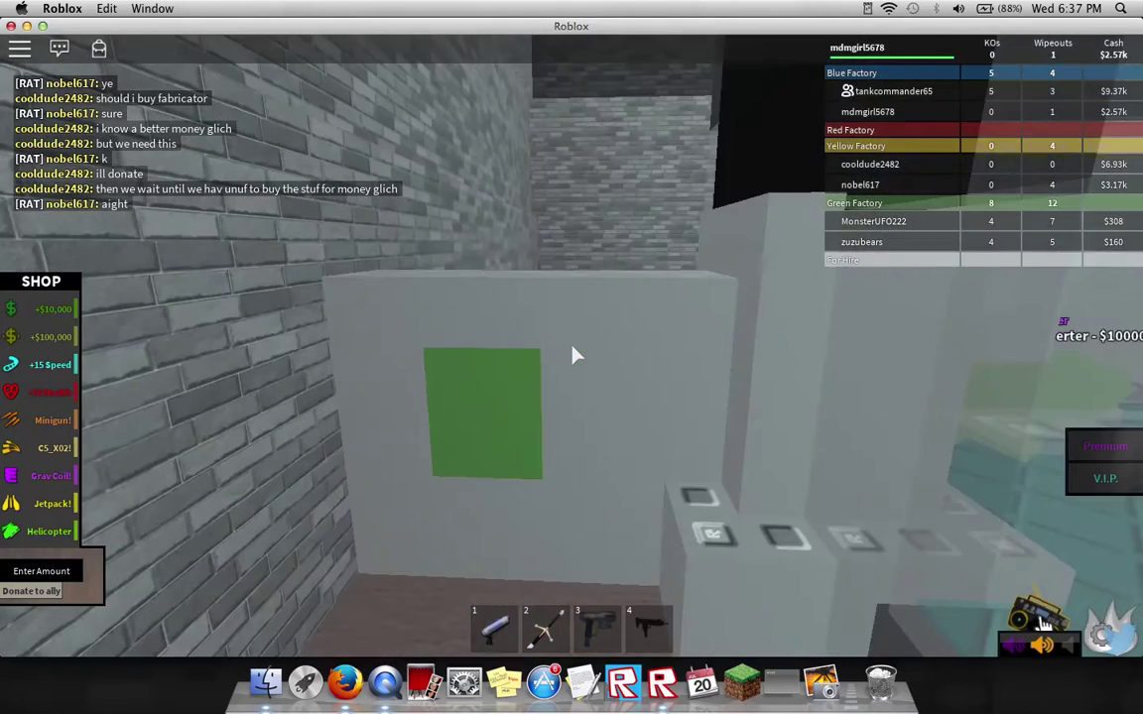
{"action": "key", "text": "w"}
{"action": "key", "text": "space"}
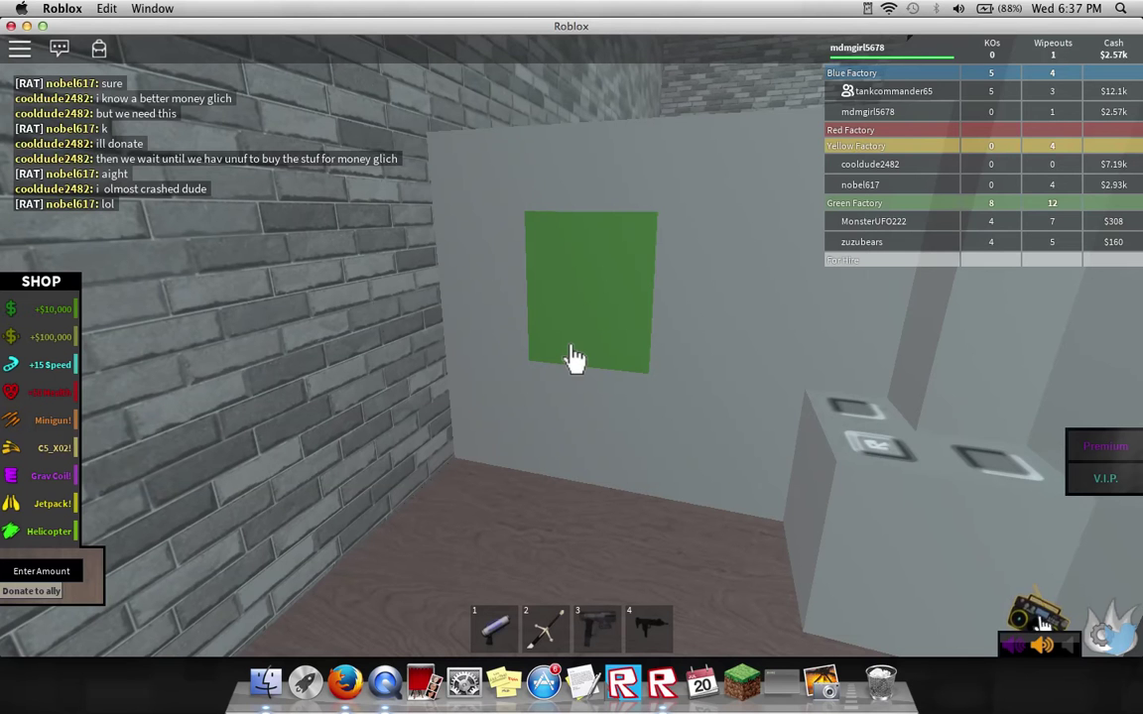
{"action": "scroll", "coordinate": [574, 359], "scroll_direction": "down", "scroll_amount": 5}
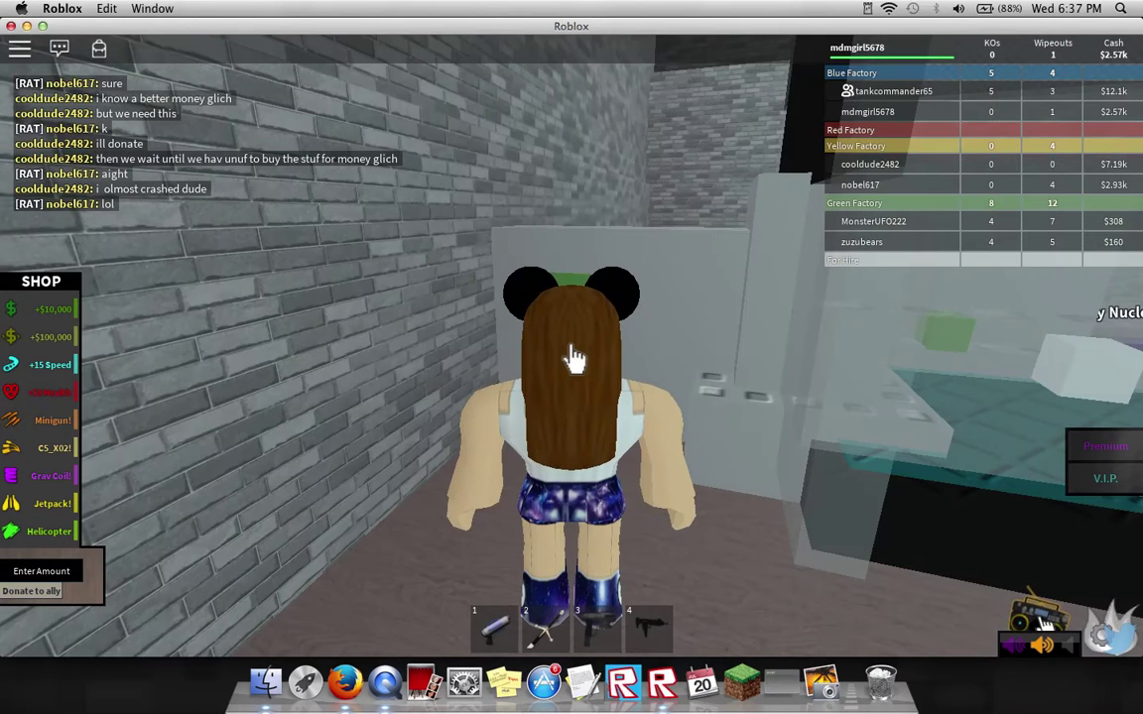